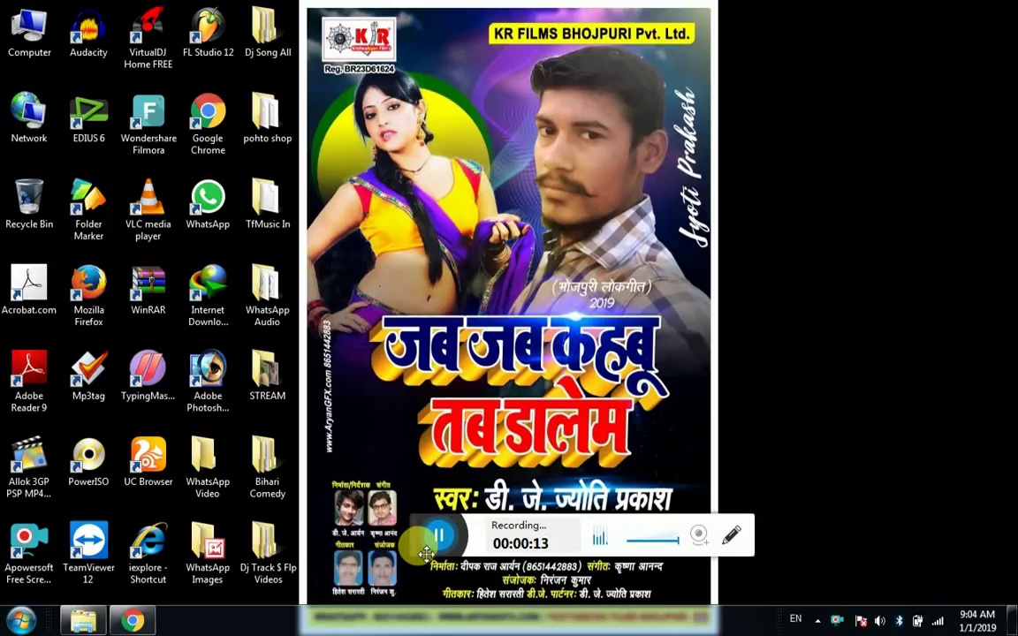
pyautogui.rightClick(613, 133)
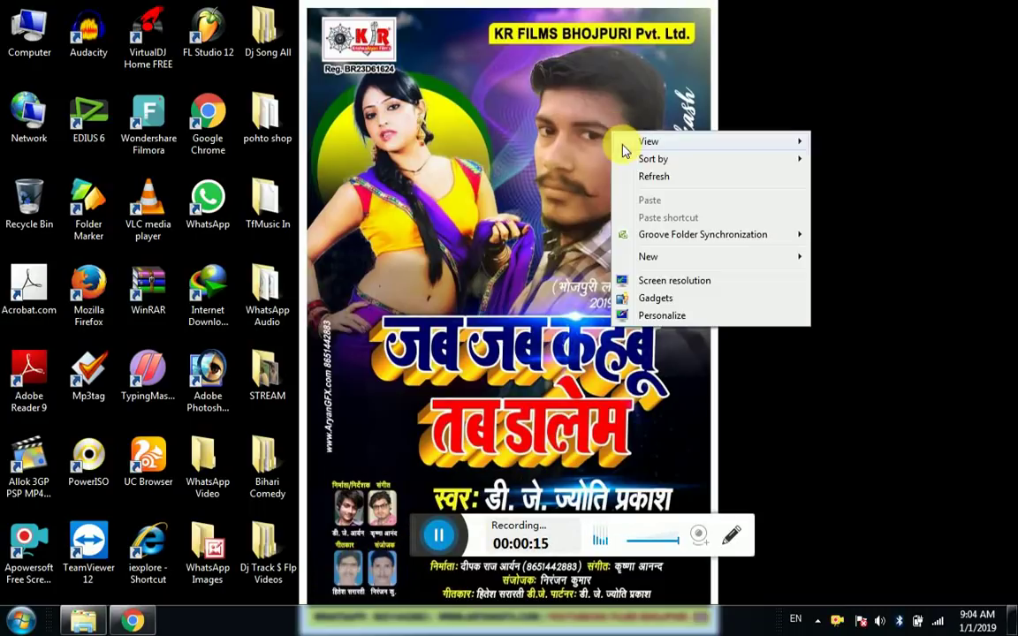
pyautogui.click(650, 177)
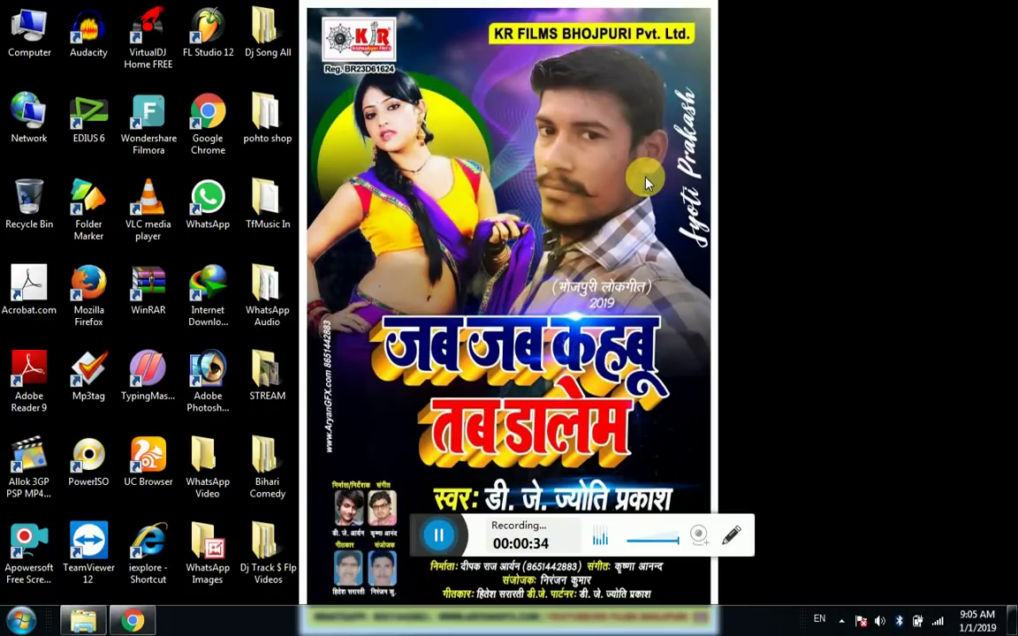
pyautogui.rightClick(555, 168)
pyautogui.press('e')
pyautogui.rightClick(563, 177)
pyautogui.press('e')
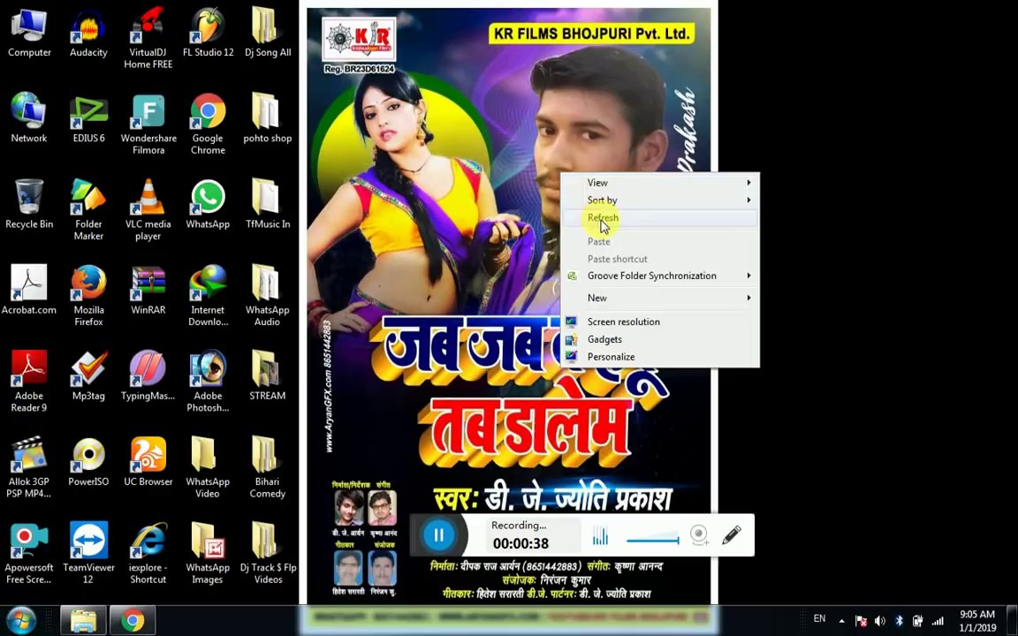
pyautogui.rightClick(563, 178)
pyautogui.click(596, 221)
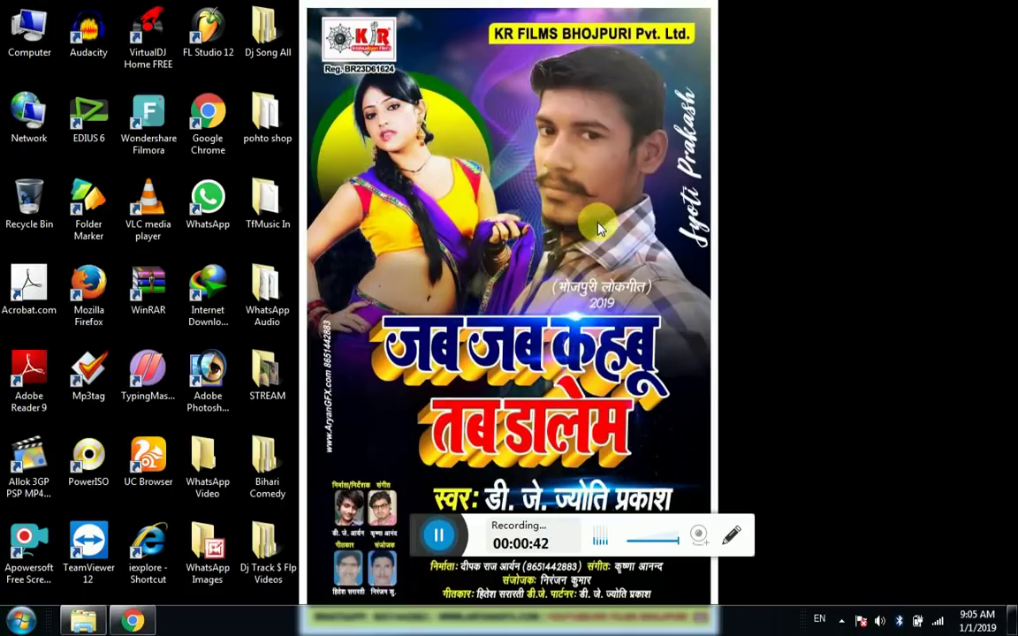
pyautogui.rightClick(565, 158)
pyautogui.press('e')
pyautogui.rightClick(565, 165)
pyautogui.press('e')
pyautogui.rightClick(561, 172)
pyautogui.press('e')
pyautogui.rightClick(561, 174)
pyautogui.press('e')
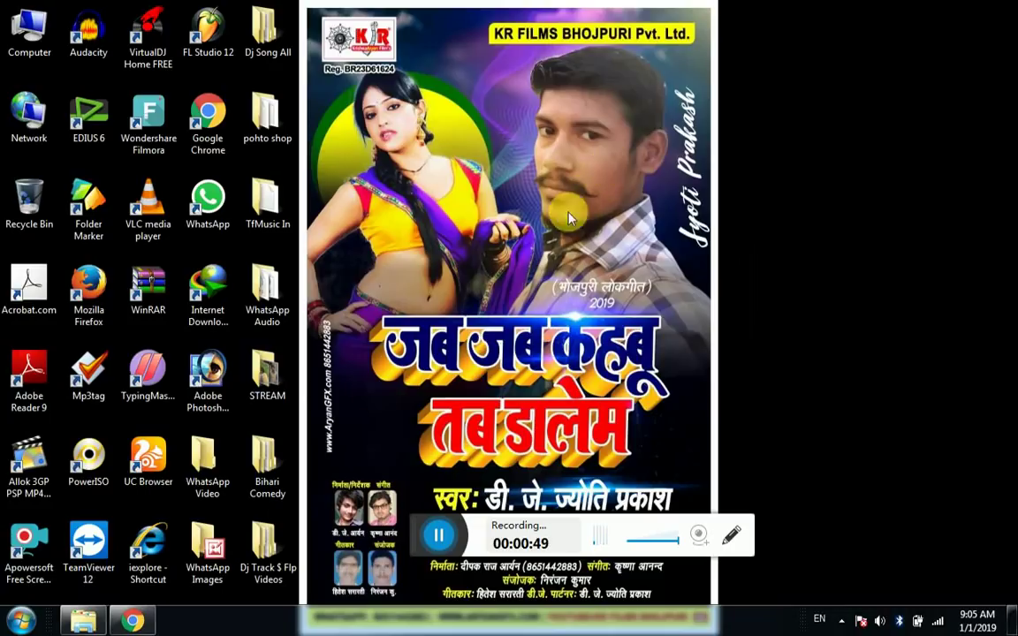
pyautogui.rightClick(570, 115)
pyautogui.click(609, 164)
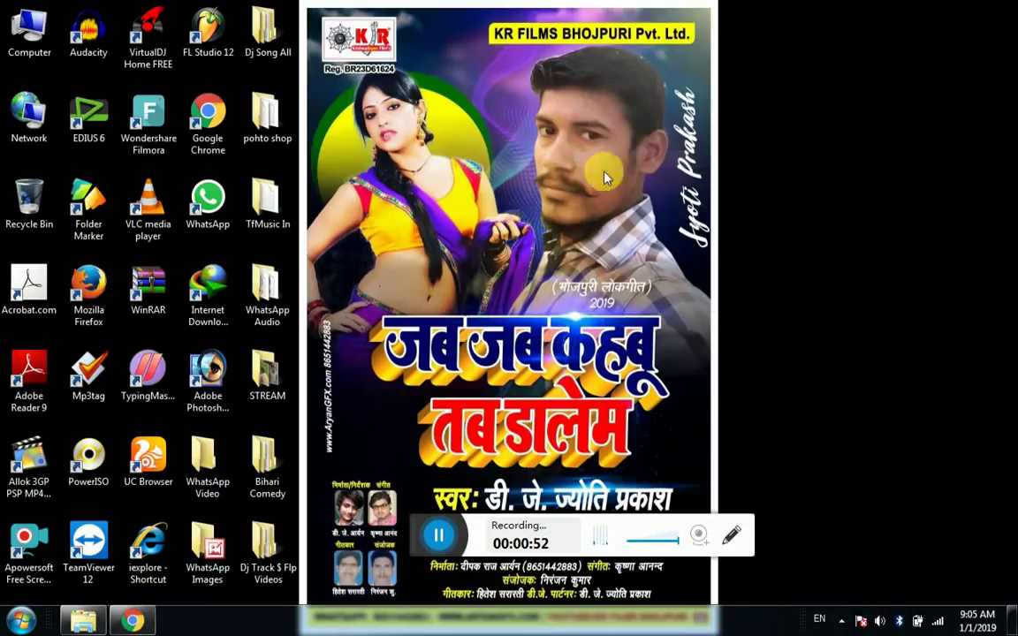
# - Browse to the ALL FILES 2018 folder on Local Disk (D:) and minimize its window
pyautogui.doubleClick(31, 33)
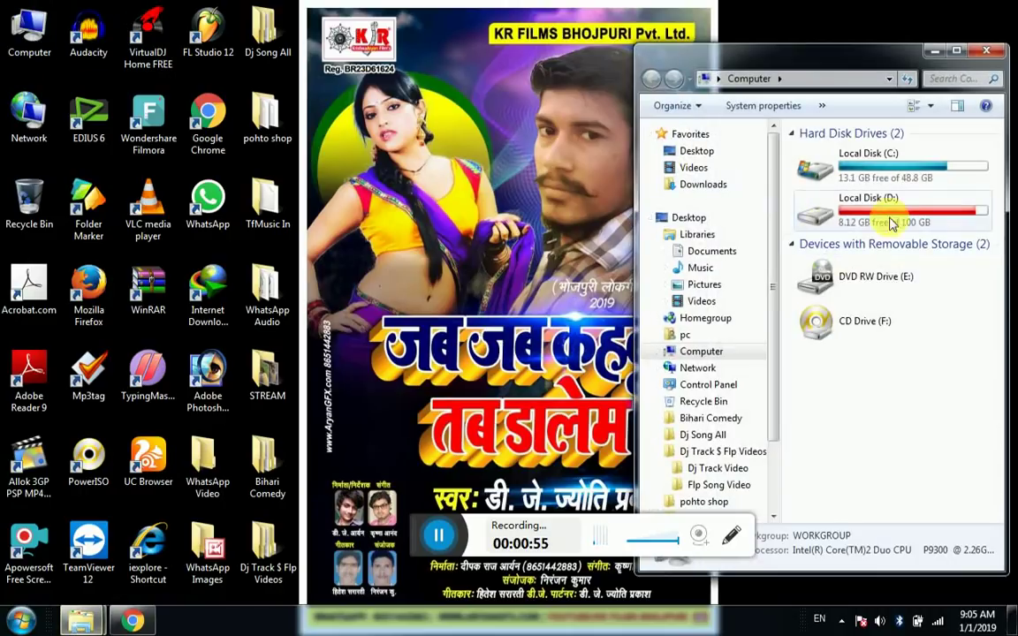
pyautogui.click(892, 210)
pyautogui.doubleClick(893, 210)
pyautogui.doubleClick(847, 237)
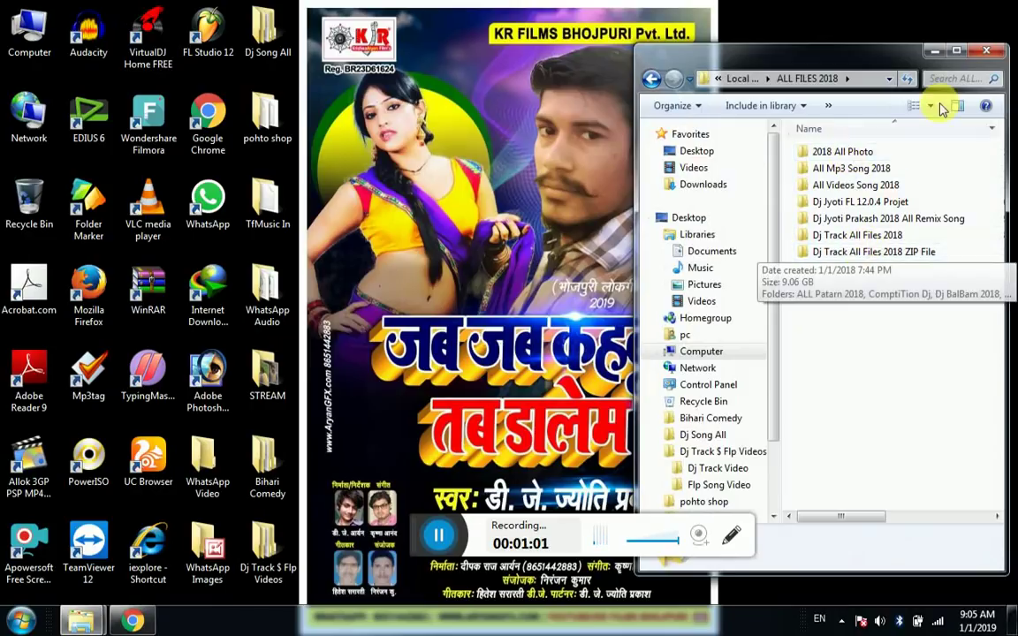
pyautogui.click(935, 51)
# - Launch FL Studio 12, collapse the expanded browser folders and resize the window so the Windows taskbar is accessible
pyautogui.click(210, 37)
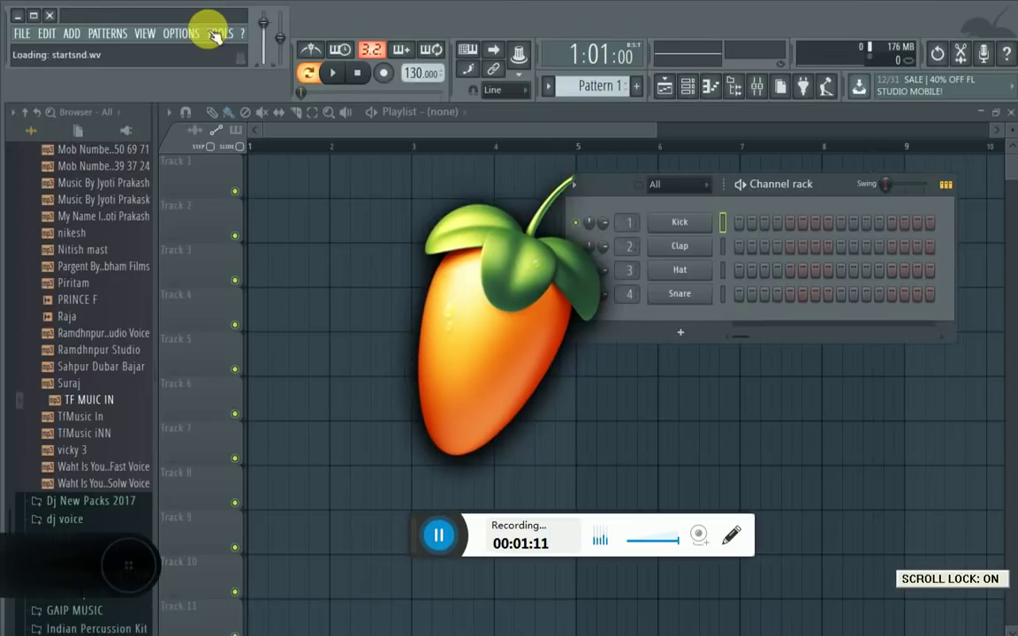
pyautogui.click(328, 150)
pyautogui.scroll(-5, 329, 150)
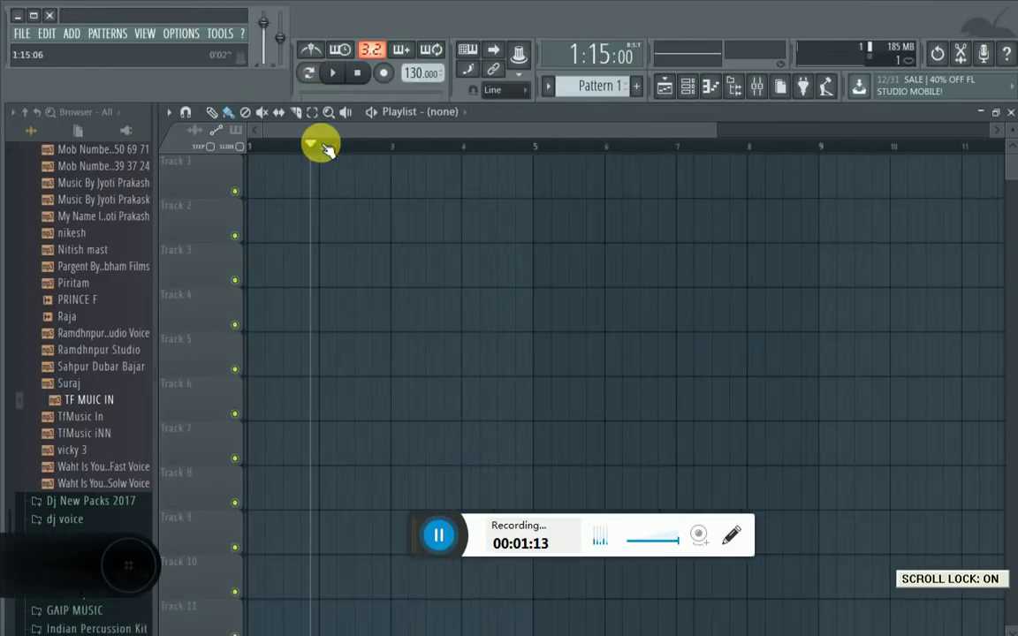
pyautogui.click(25, 112)
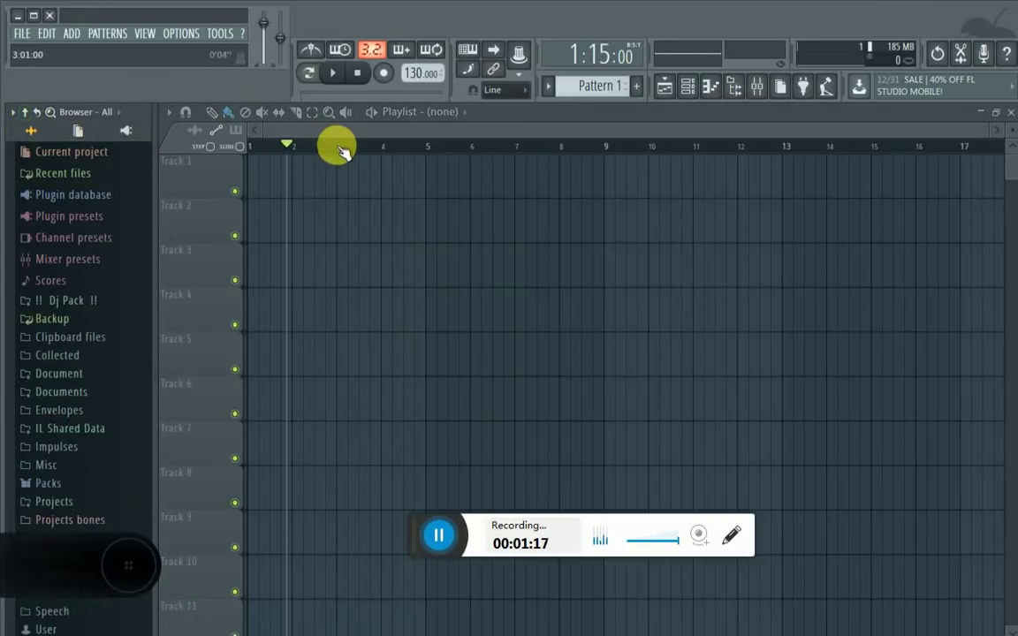
pyautogui.moveTo(421, 548); pyautogui.dragTo(411, 590)
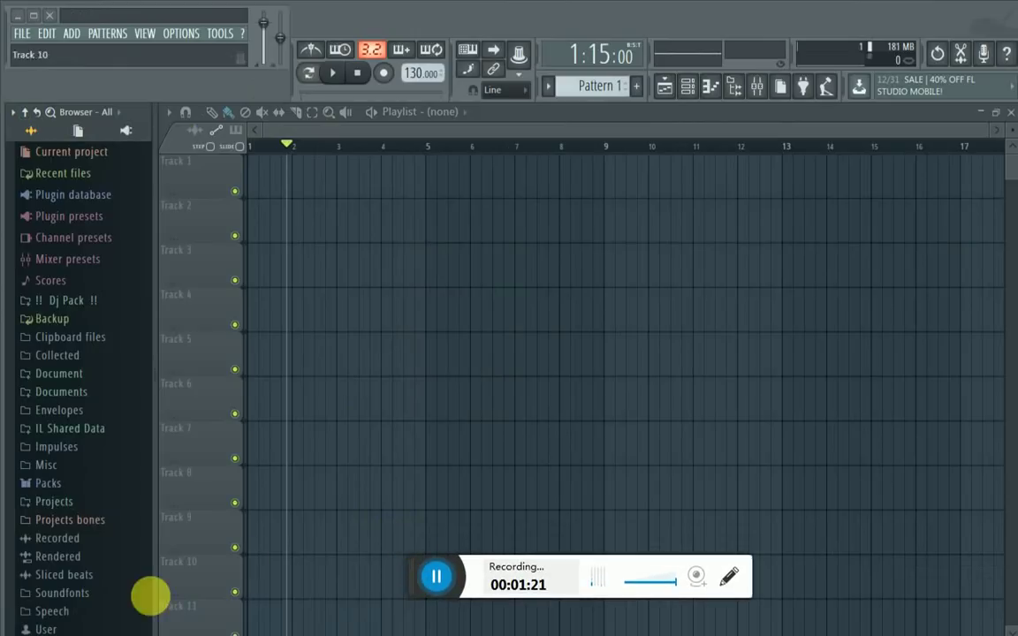
pyautogui.click(33, 15)
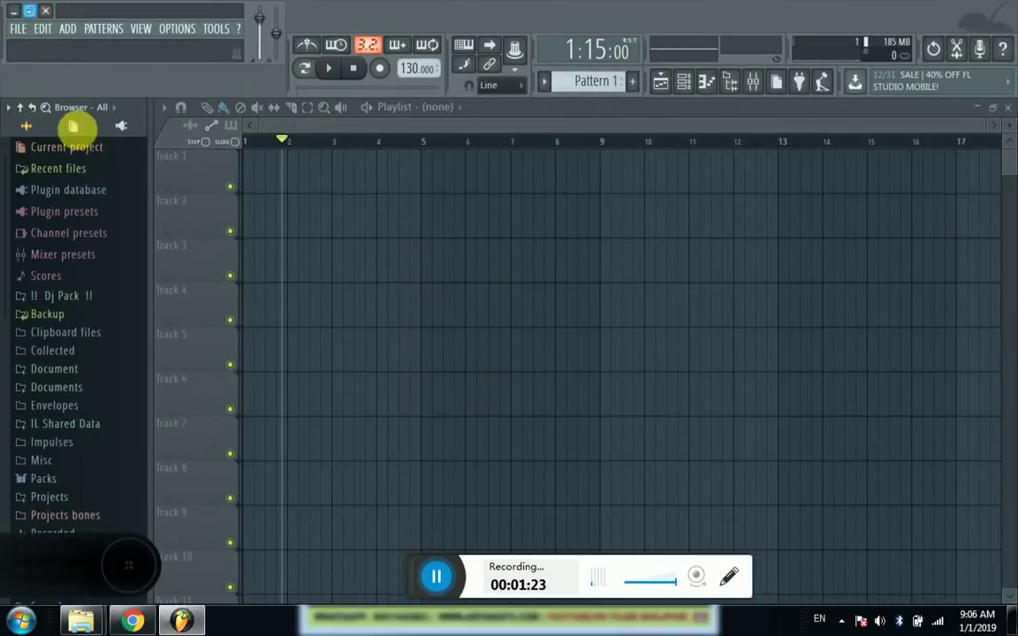
# - Bring up the gam mp3 folder and play the song aaaaa to preview it
pyautogui.moveTo(87, 628)
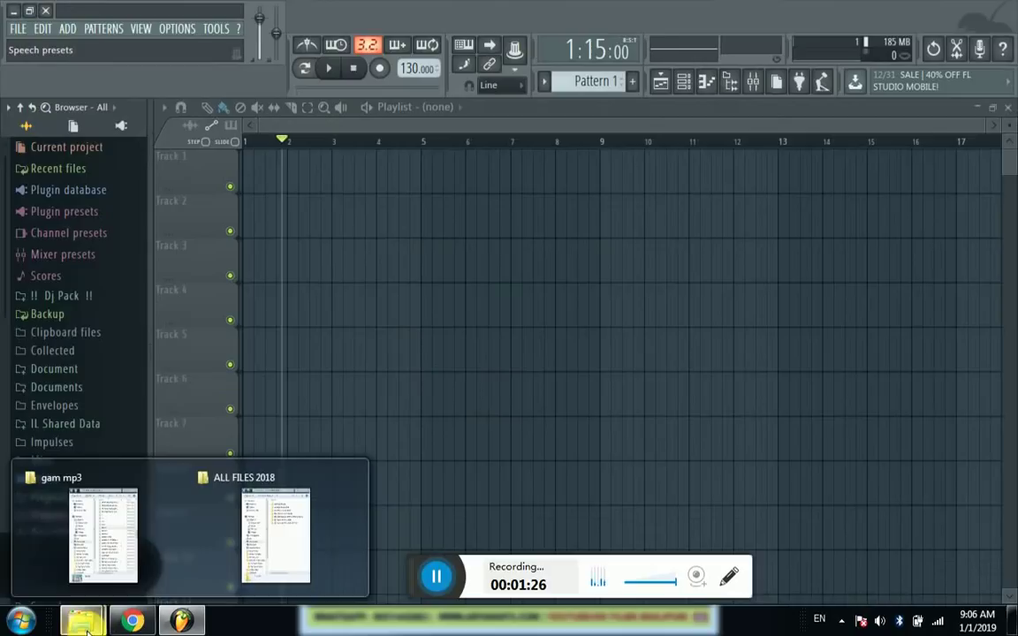
pyautogui.click(124, 575)
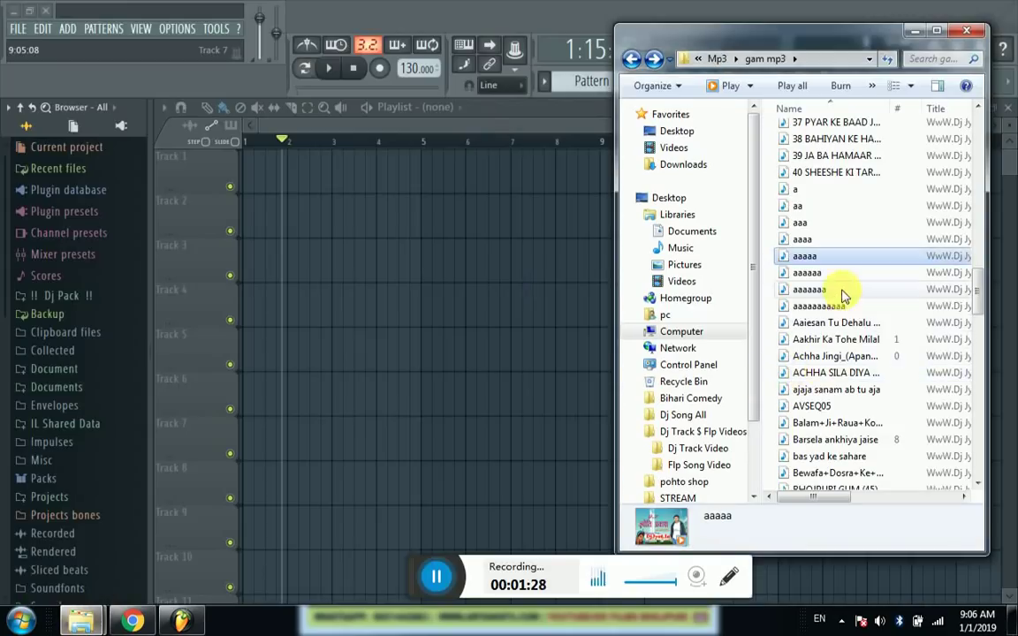
pyautogui.doubleClick(811, 256)
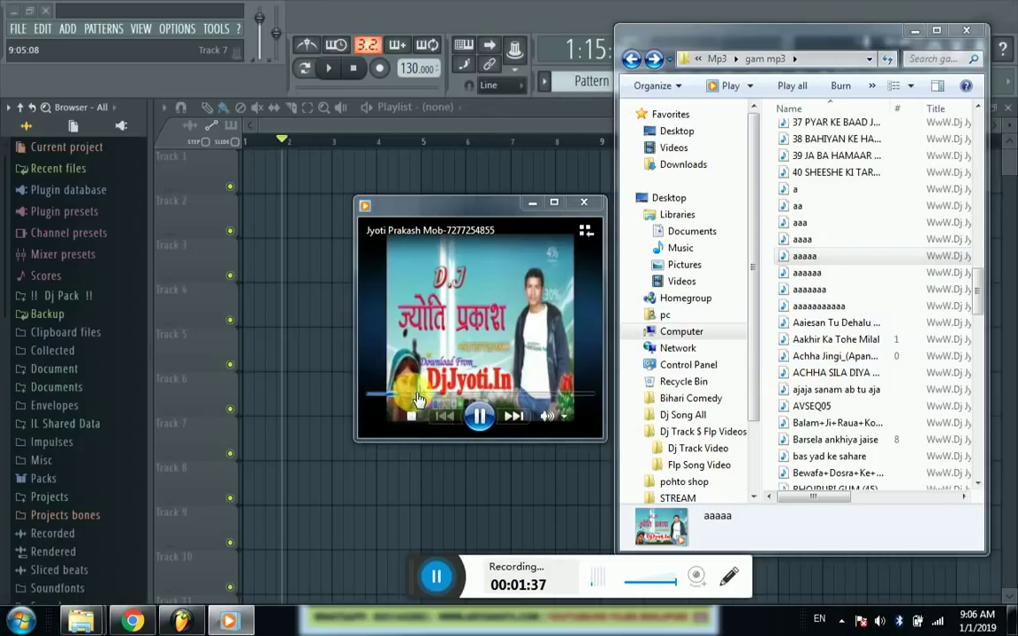
# - Add aaaaa.mp3 to Track 1 of the FL Studio playlist, starting at bar 1, and close the media player
pyautogui.click(375, 163)
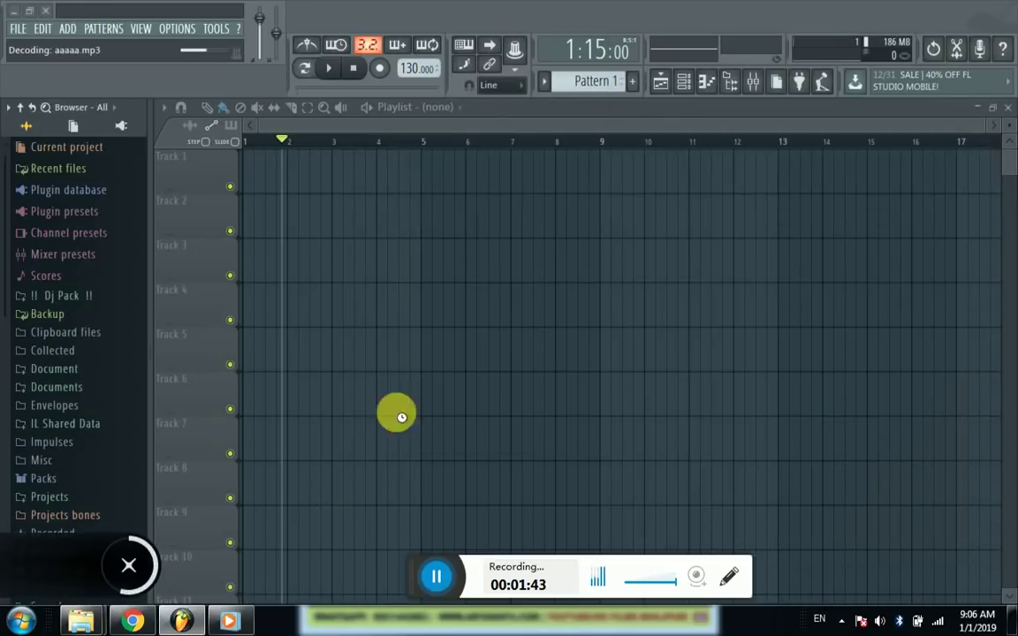
pyautogui.scroll(-8, 370, 140)
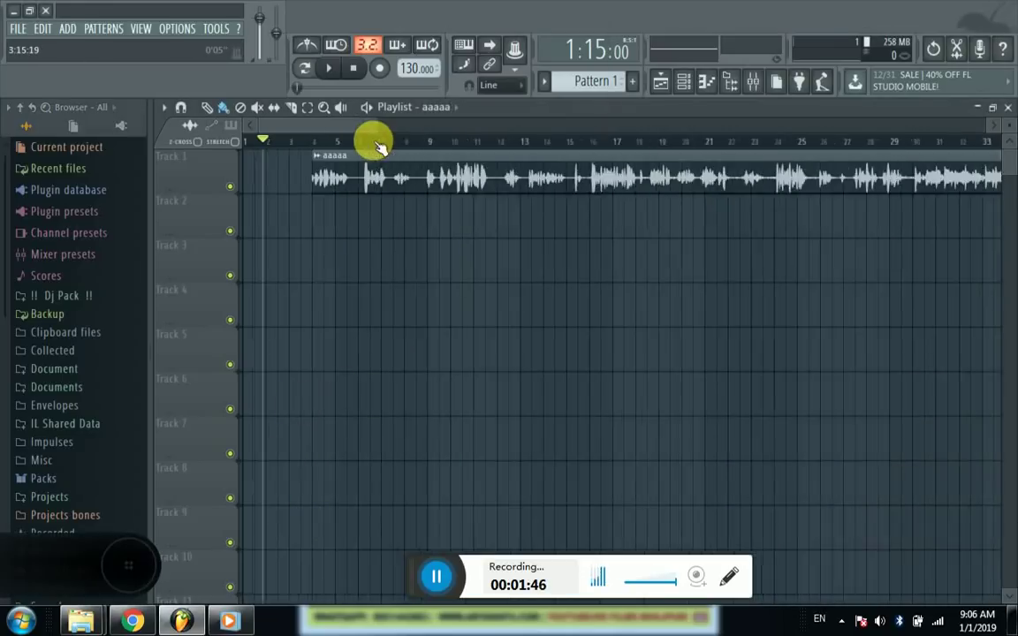
pyautogui.rightClick(229, 620)
pyautogui.click(213, 574)
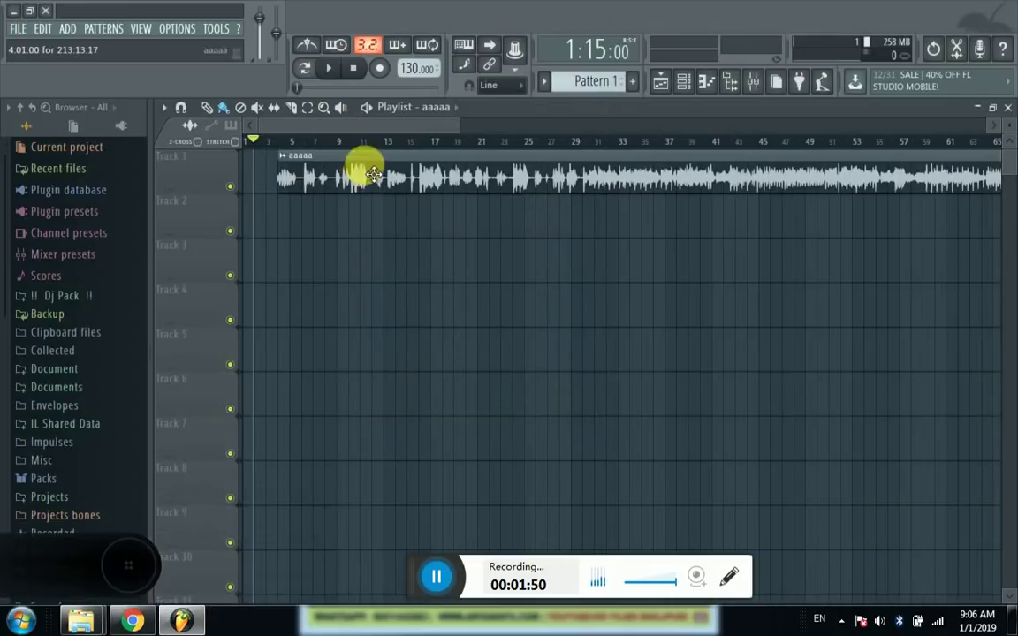
pyautogui.scroll(-4, 280, 175)
pyautogui.scroll(-3, 304, 144)
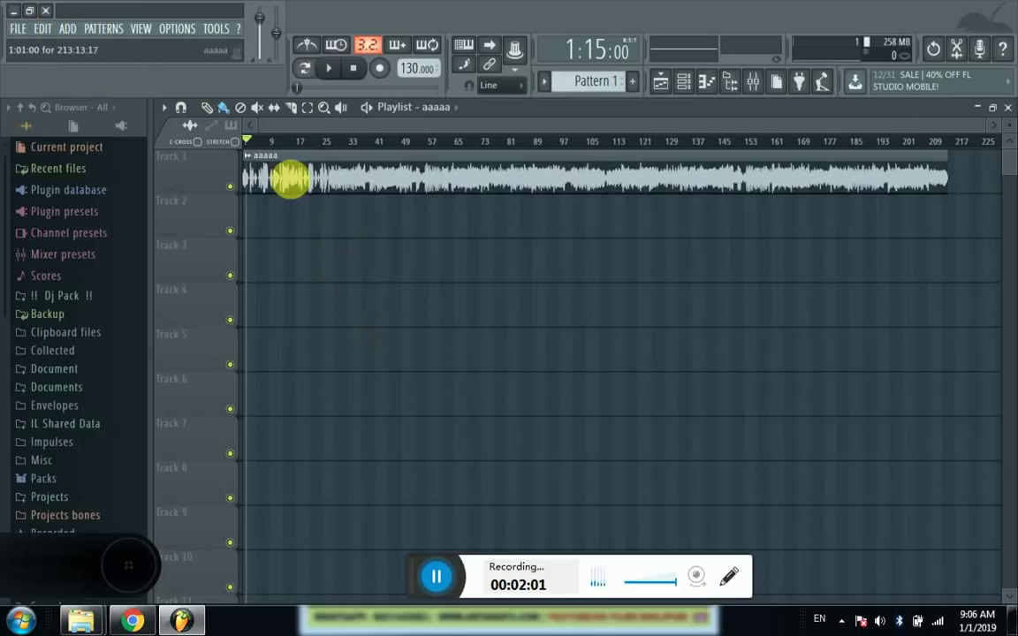
# - Open VirtualDJ without updating it, load the aaaaa song onto deck B to check its BPM, and close the program
pyautogui.click(18, 20)
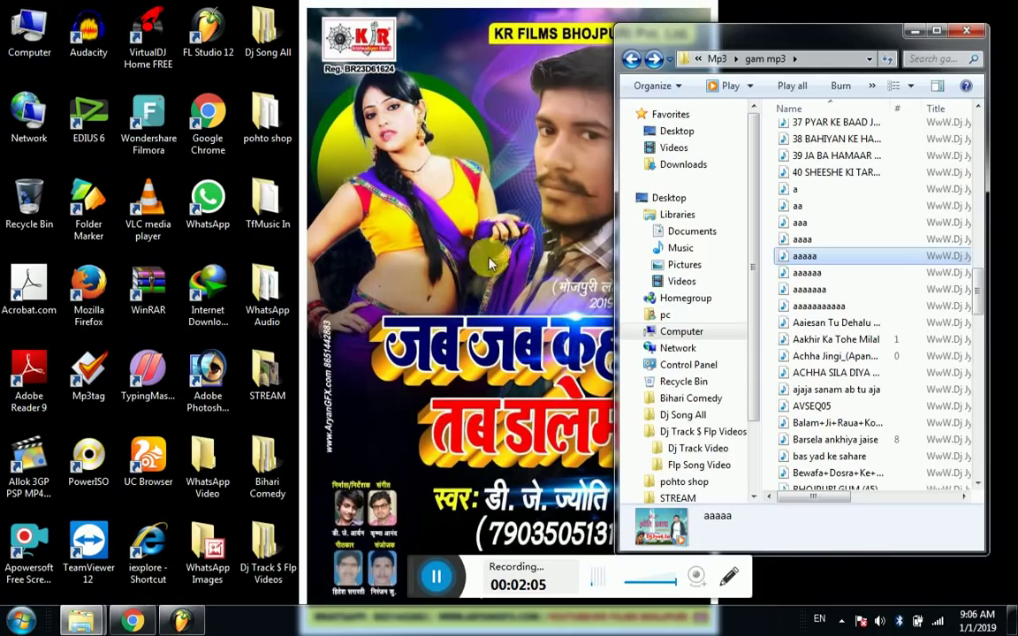
pyautogui.click(152, 42)
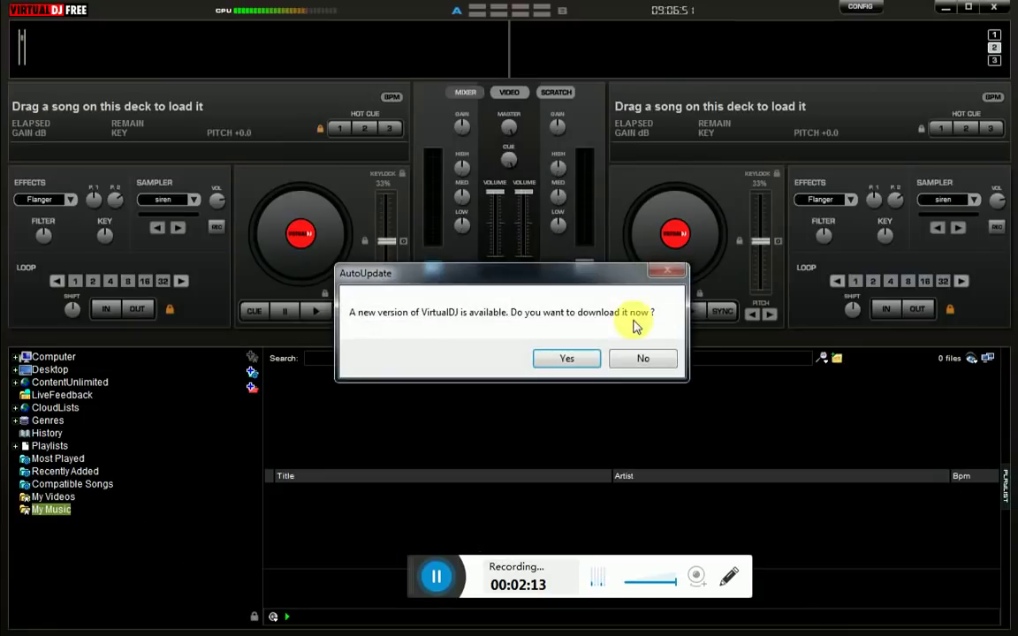
pyautogui.click(645, 359)
pyautogui.click(945, 8)
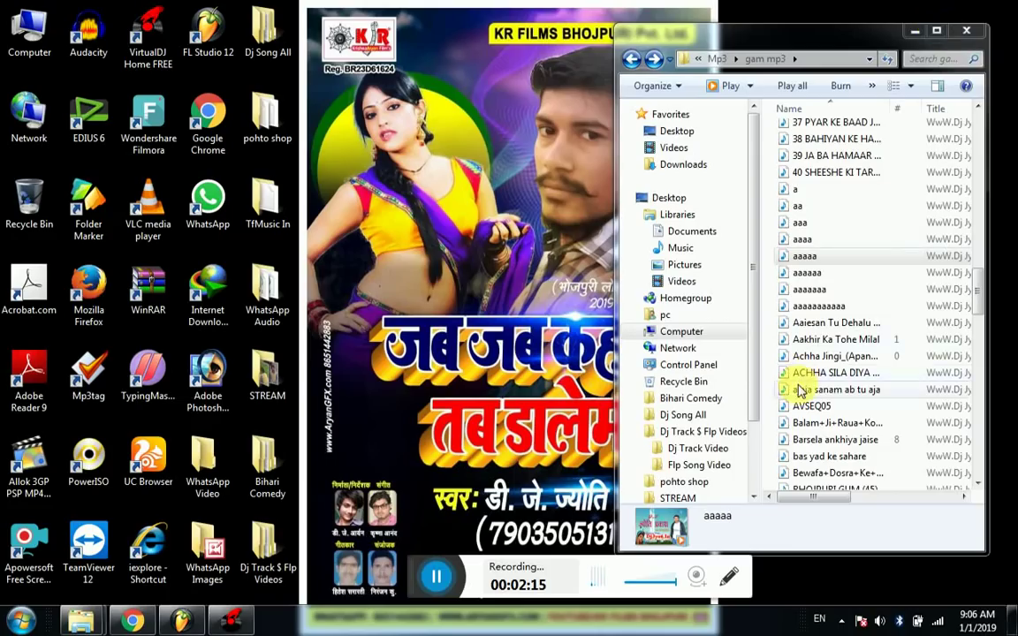
pyautogui.moveTo(806, 263); pyautogui.dragTo(800, 214)
pyautogui.moveTo(774, 157); pyautogui.dragTo(712, 146)
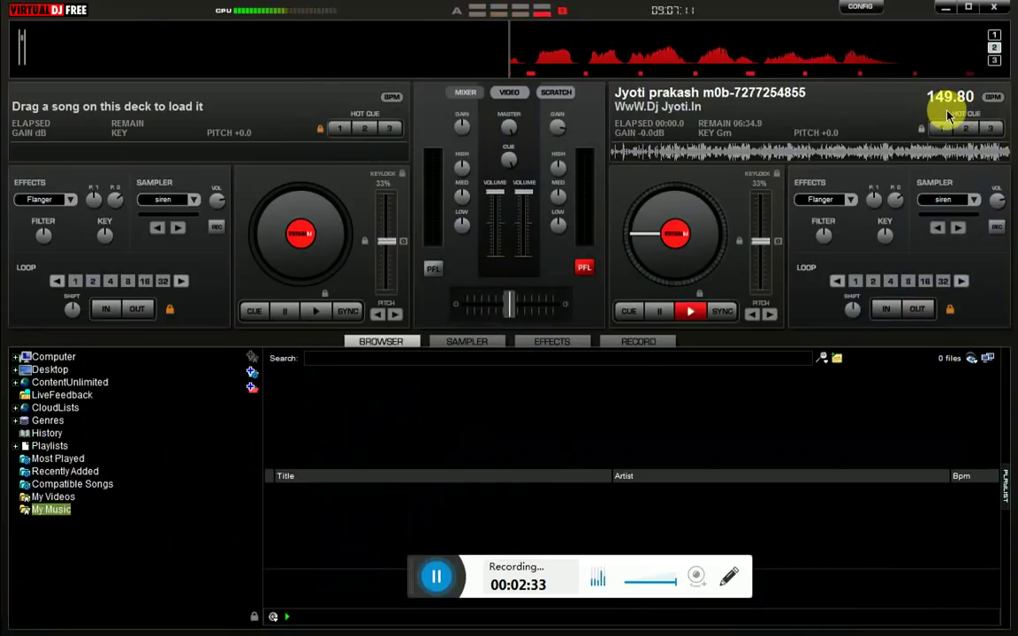
pyautogui.click(997, 13)
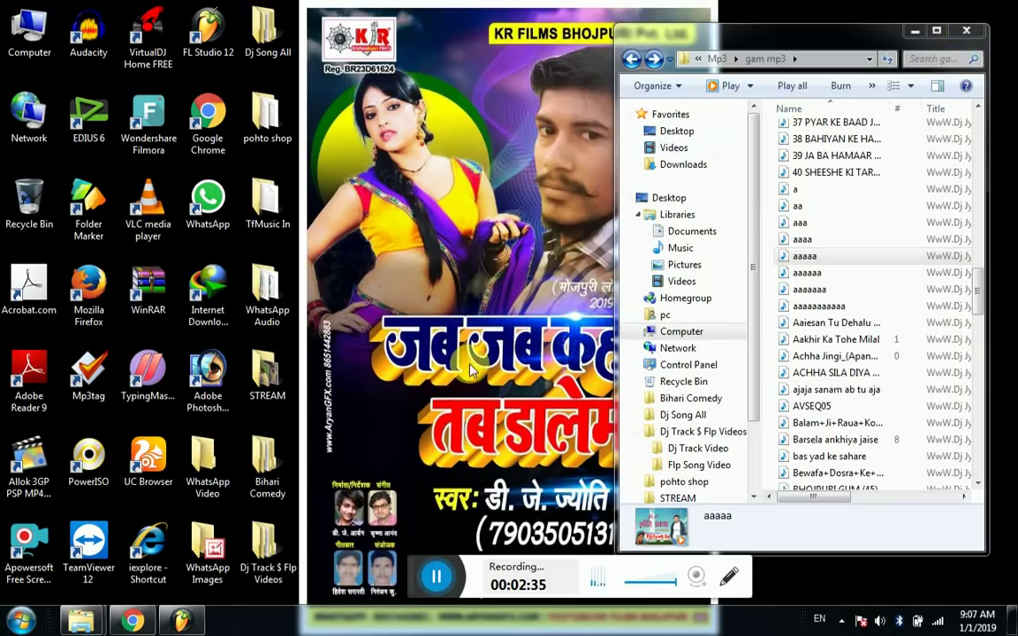
# - Back in FL Studio, set the aaaaa clip's tempo to 149.80 BPM and apply that value as the project tempo
pyautogui.click(183, 621)
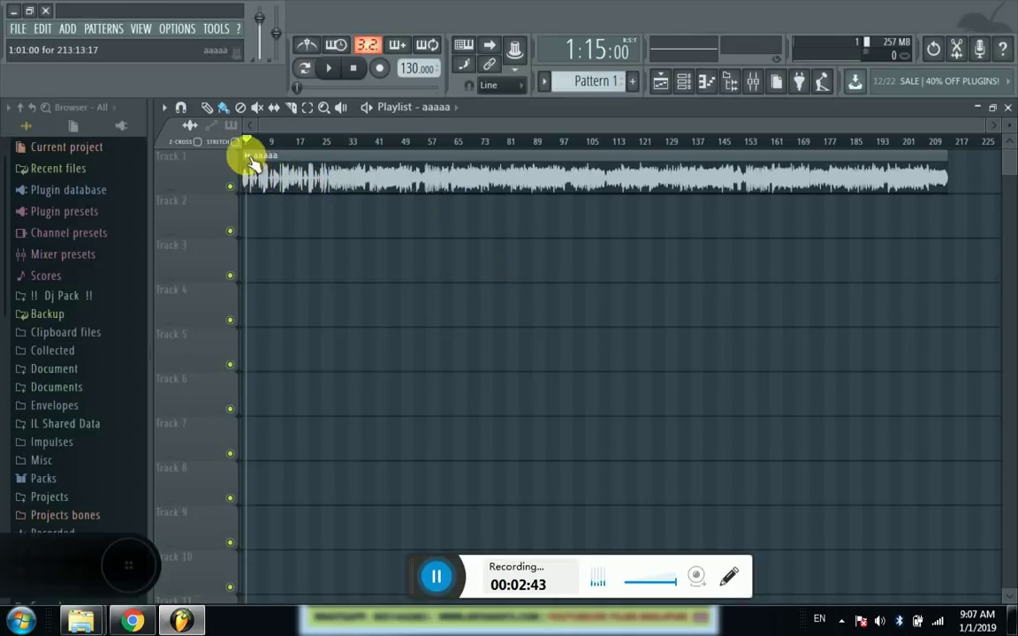
pyautogui.click(249, 156)
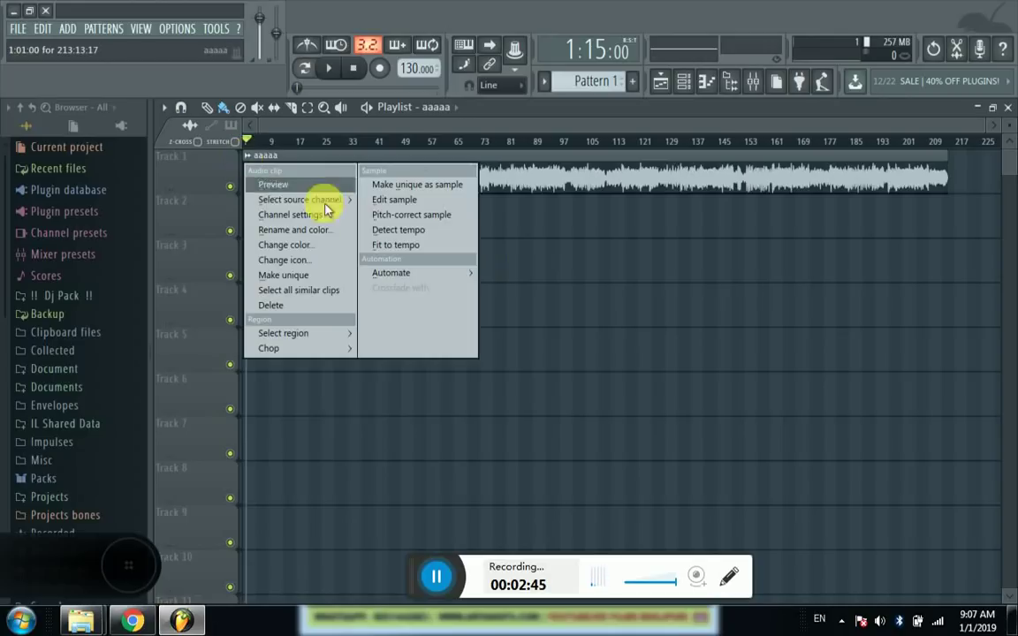
pyautogui.click(437, 230)
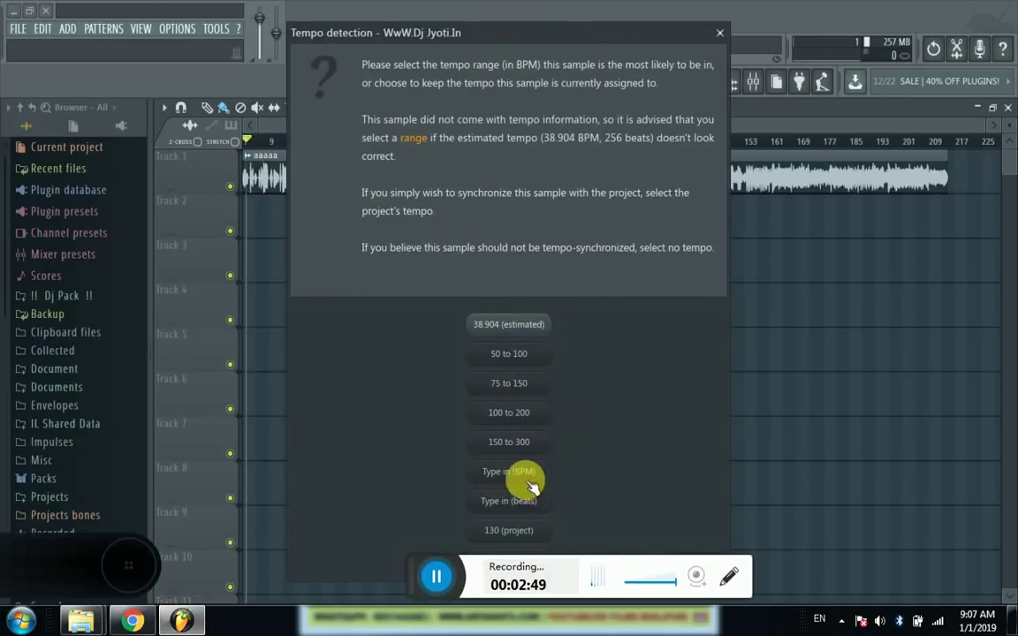
pyautogui.click(519, 477)
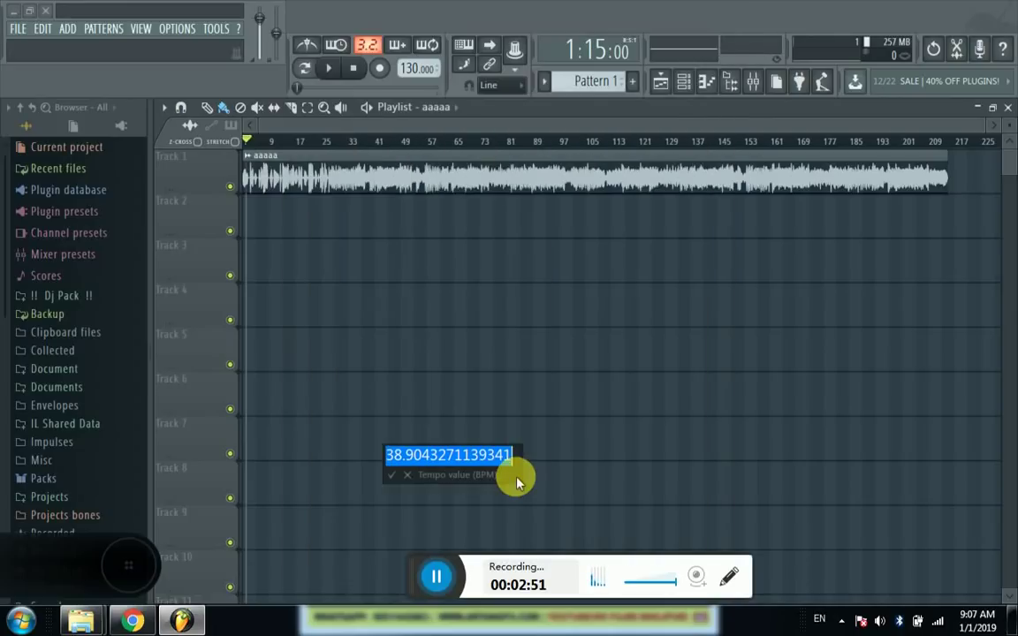
pyautogui.write('1')
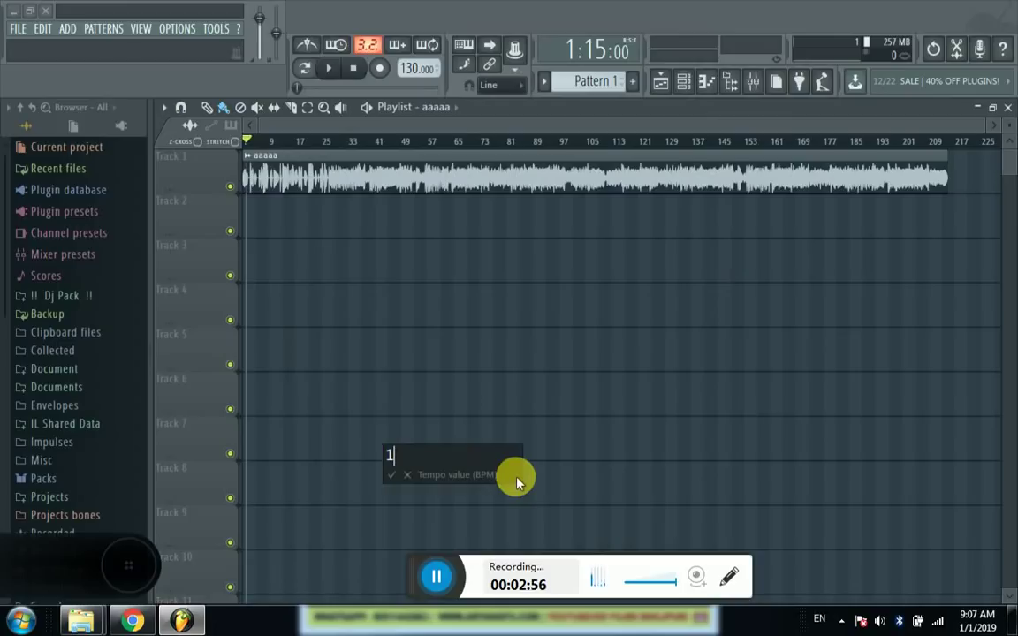
pyautogui.write('49.80')
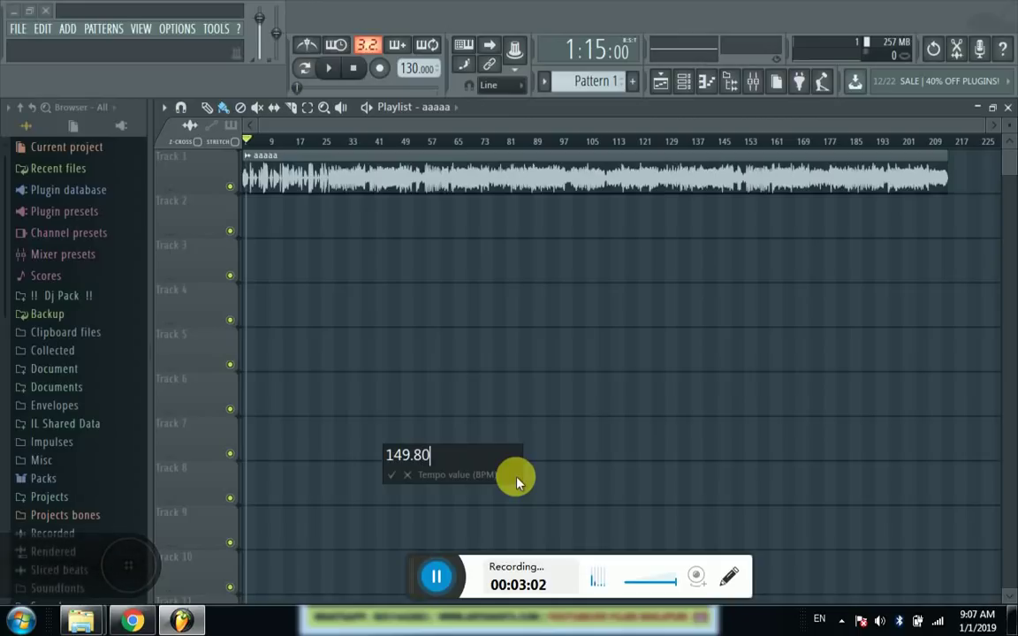
pyautogui.press('Return')
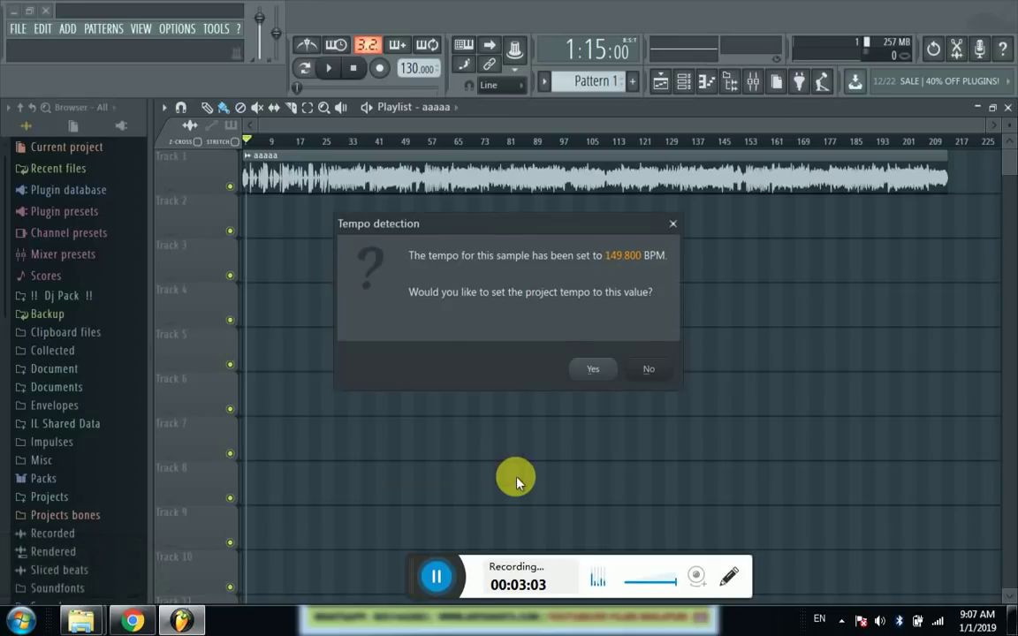
pyautogui.press('Return')
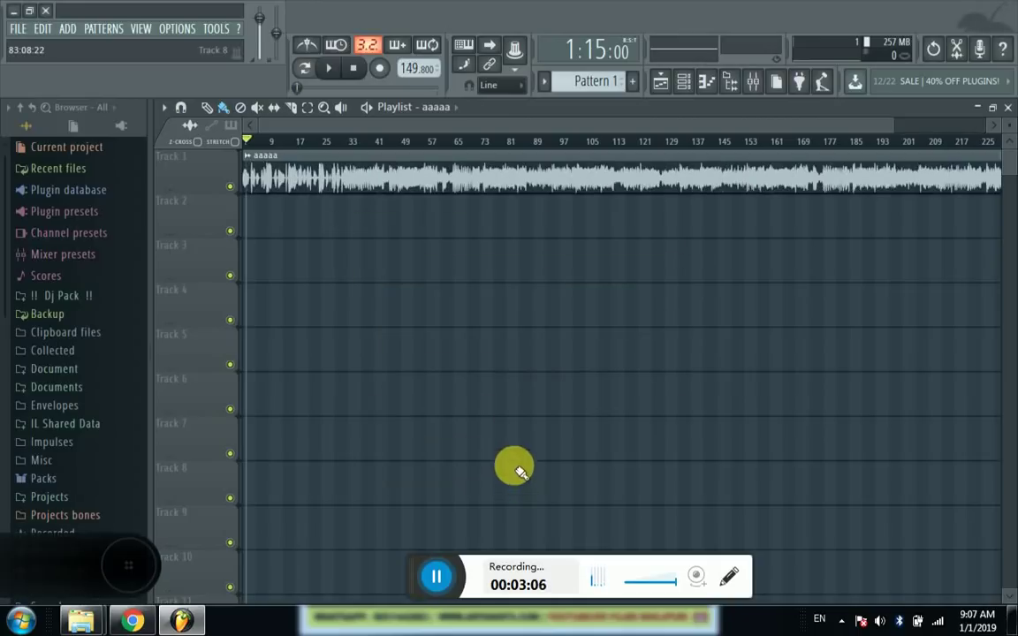
# - Fit the aaaaa clip to tempo using a typed-in tempo value of 149.80 BPM
pyautogui.click(248, 160)
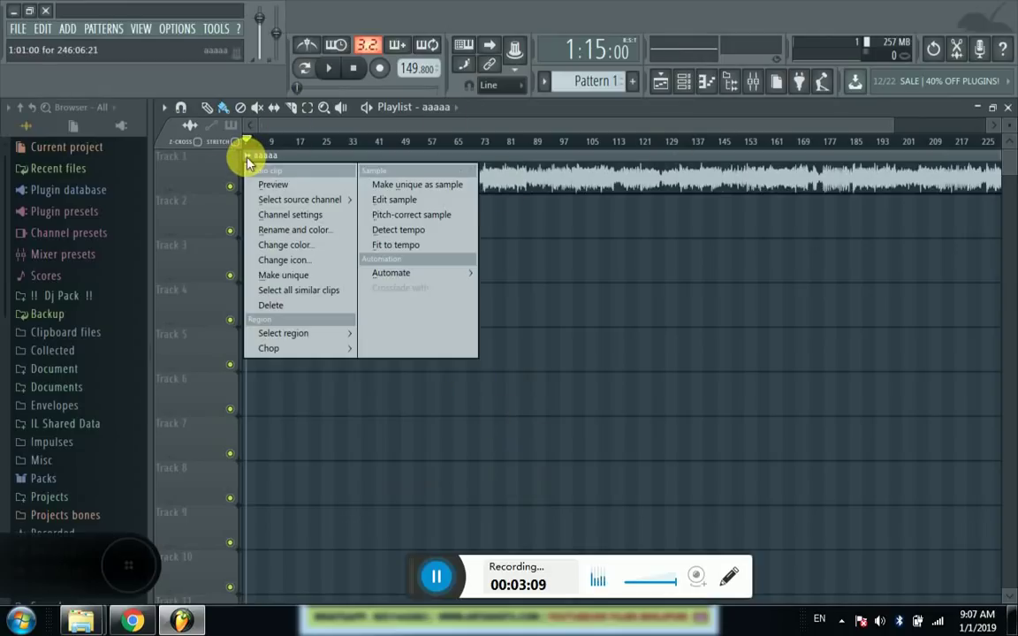
pyautogui.click(397, 253)
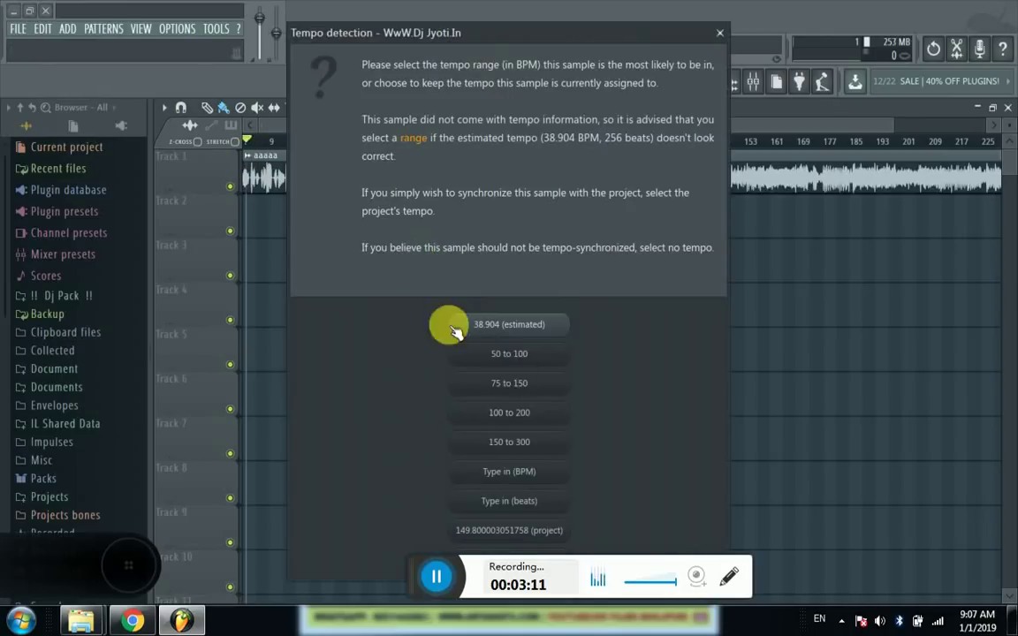
pyautogui.click(510, 472)
pyautogui.write('14')
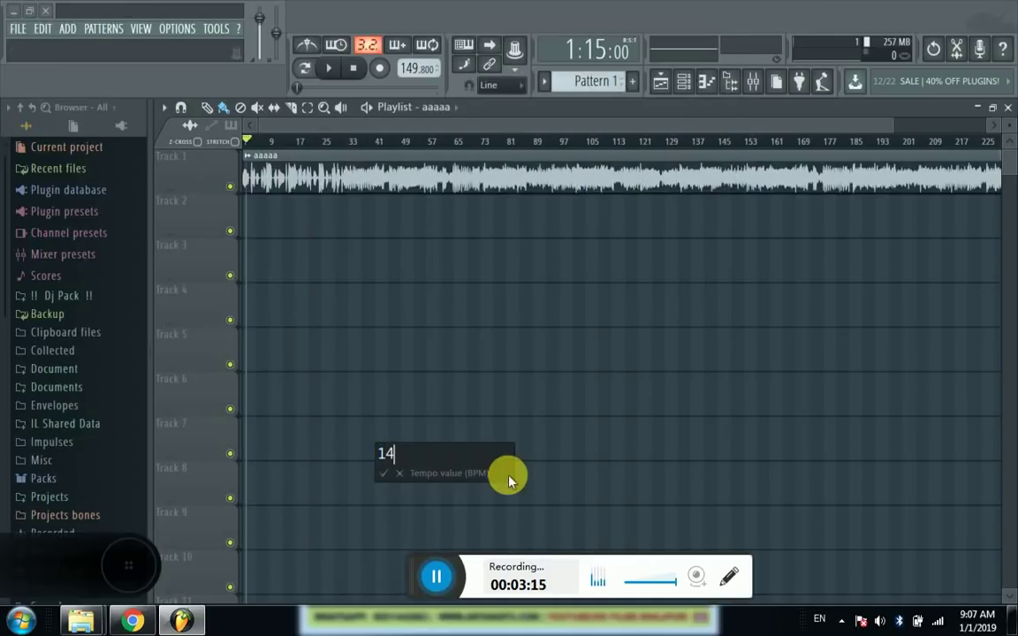
pyautogui.write('9.80')
pyautogui.press('Return')
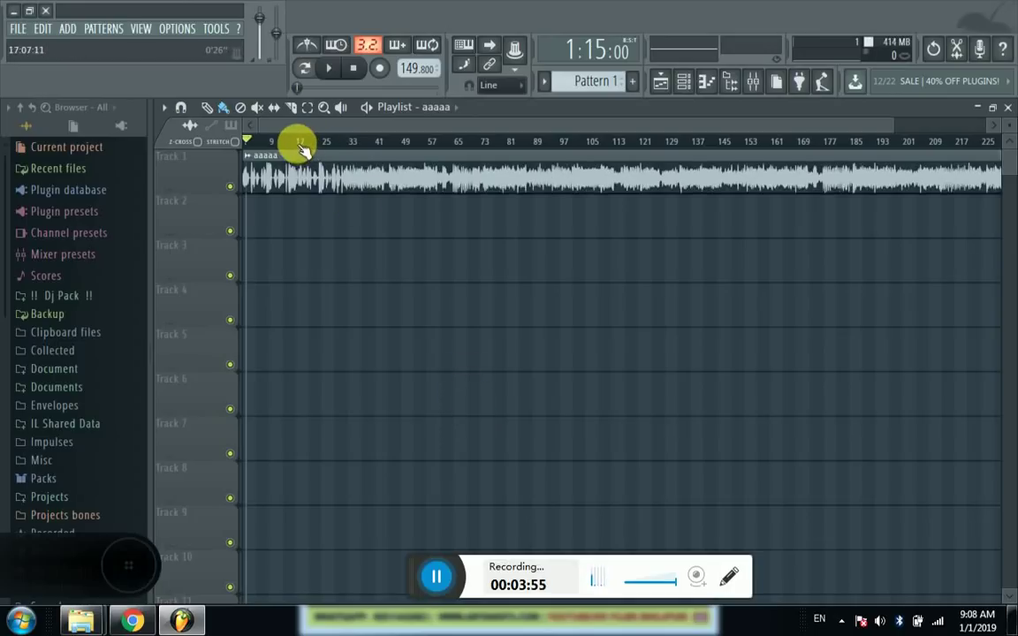
# - Play the aaaaa clip from about bar 24, listen at several points between bars 29 and 45, and pause playback
pyautogui.scroll(-2, 300, 147)
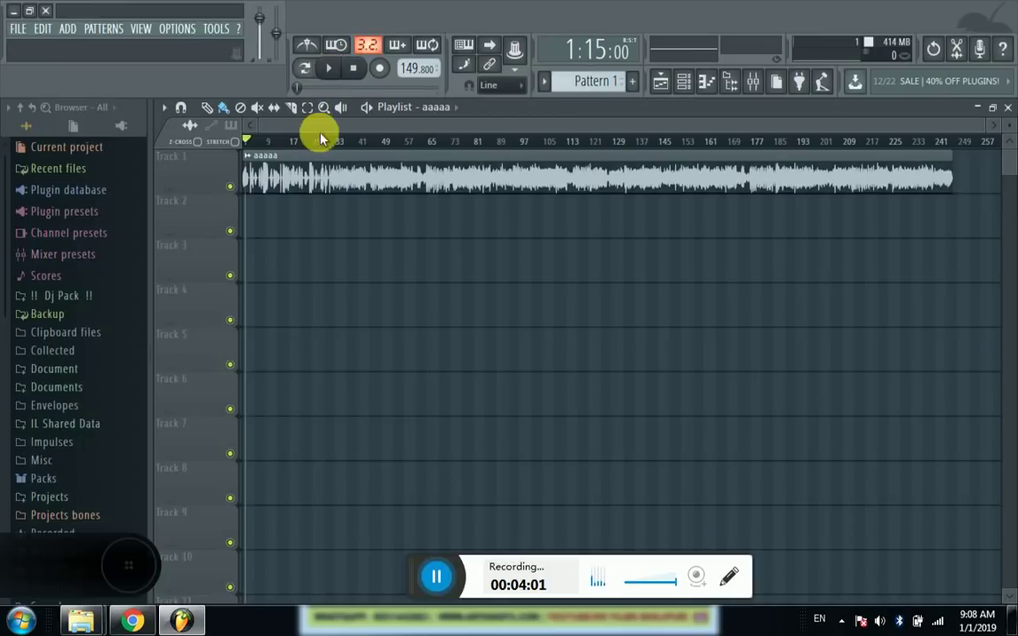
pyautogui.click(320, 147)
pyautogui.click(329, 69)
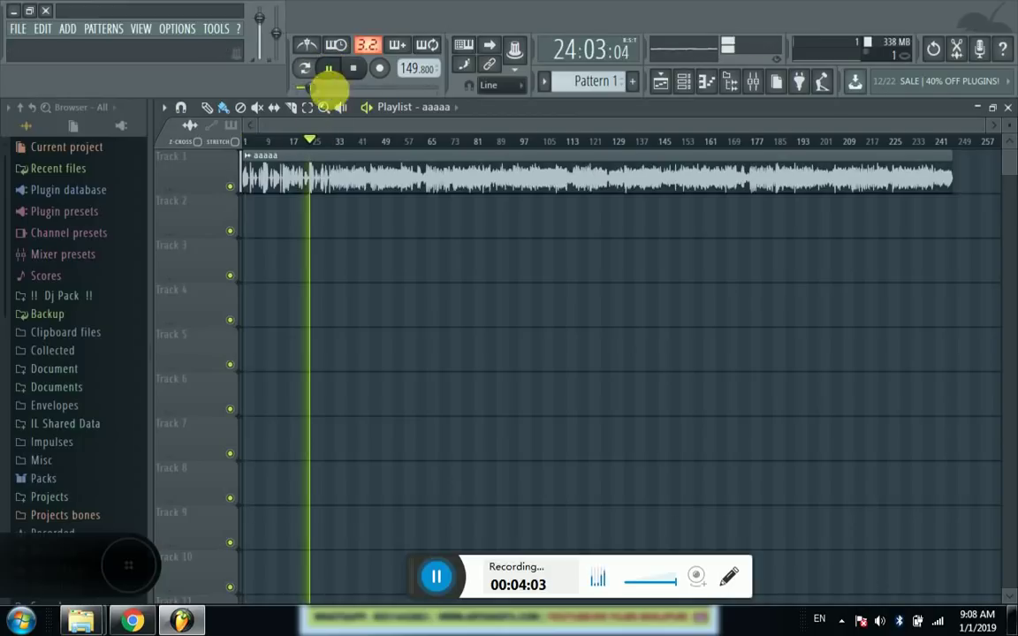
pyautogui.click(330, 147)
pyautogui.scroll(5, 331, 147)
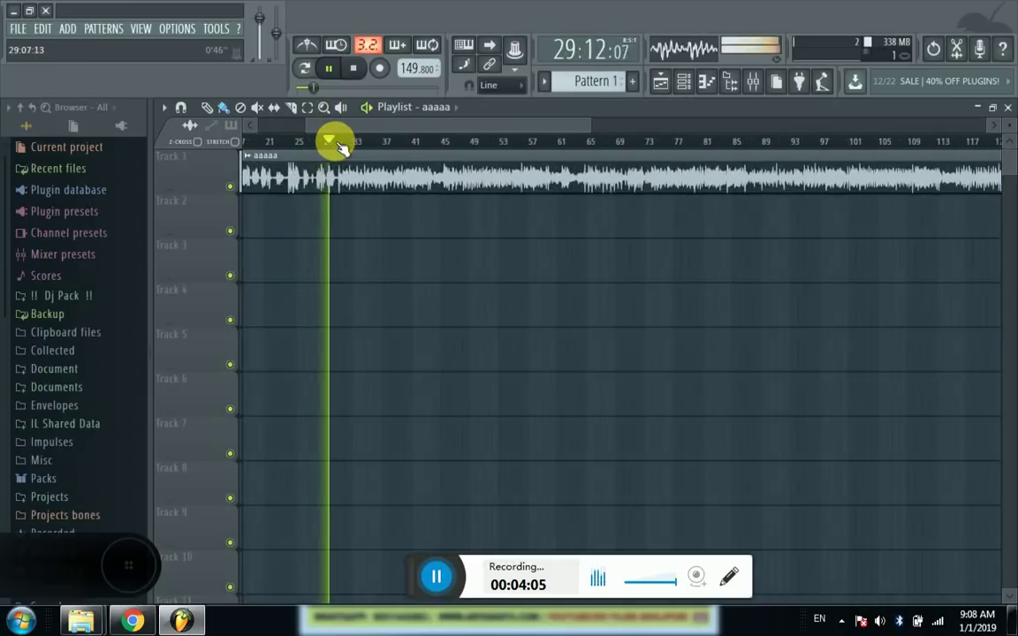
pyautogui.scroll(4, 361, 149)
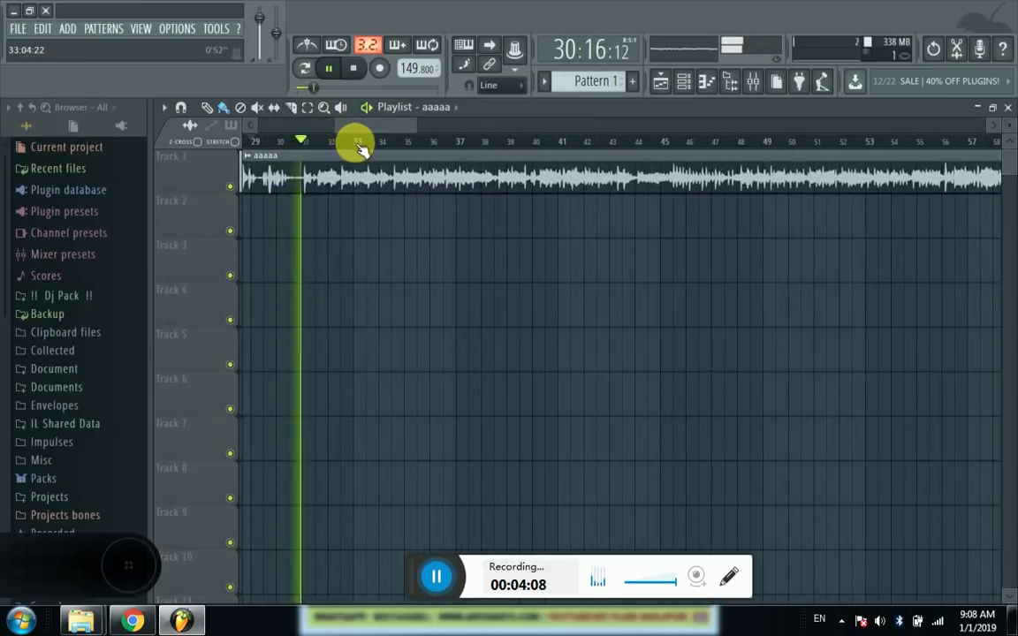
pyautogui.click(358, 146)
pyautogui.click(341, 144)
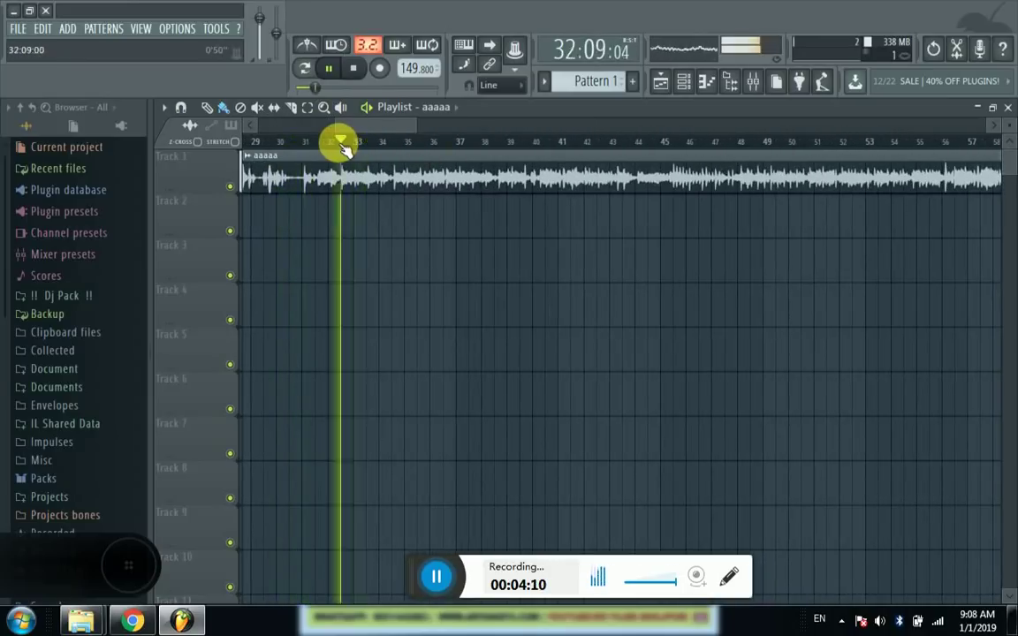
pyautogui.click(316, 144)
pyautogui.click(309, 144)
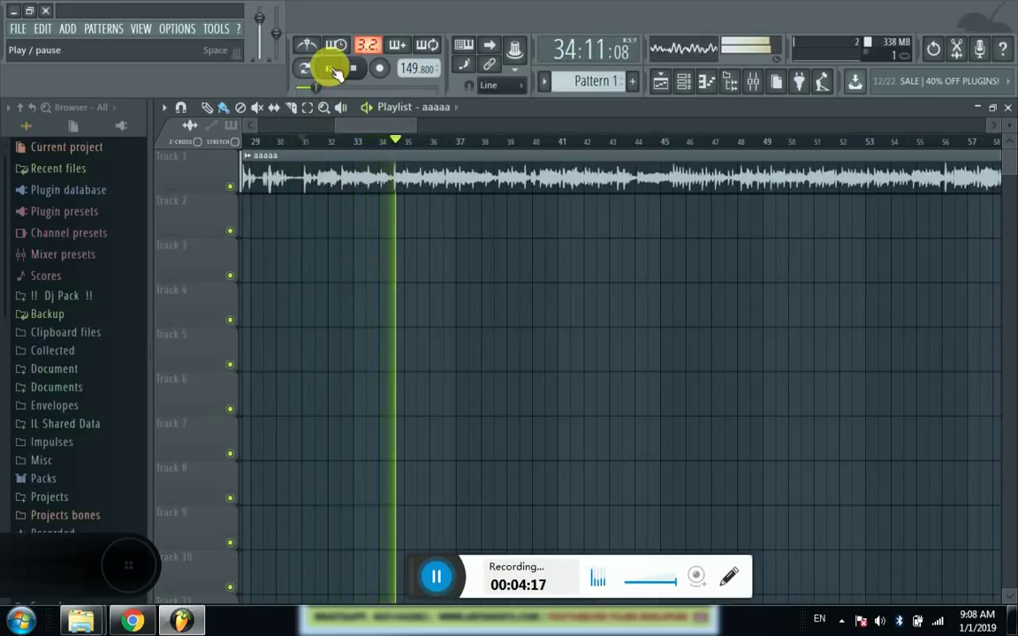
pyautogui.click(662, 142)
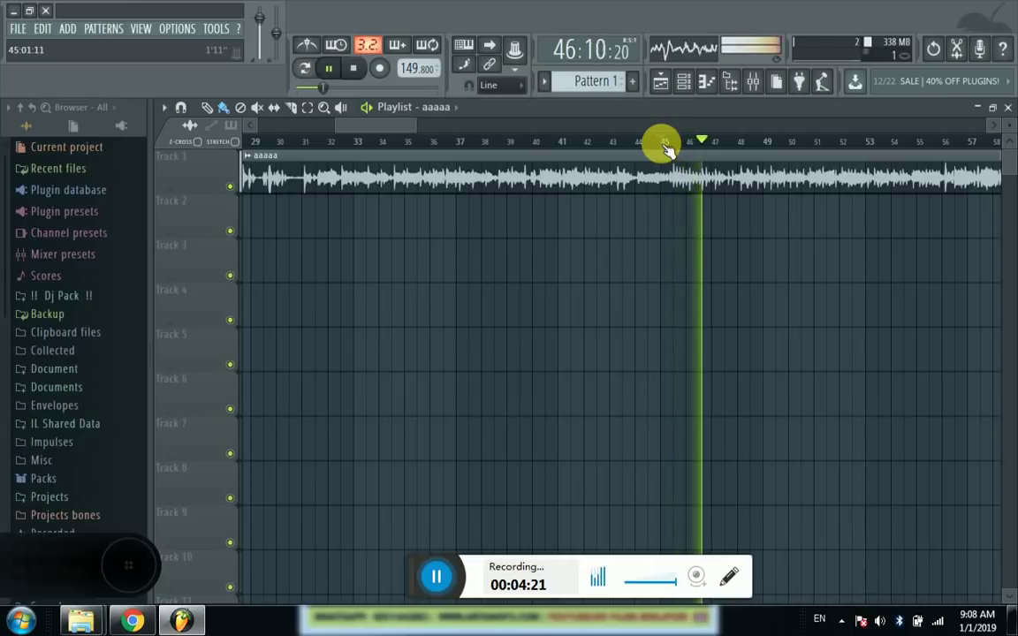
pyautogui.click(329, 68)
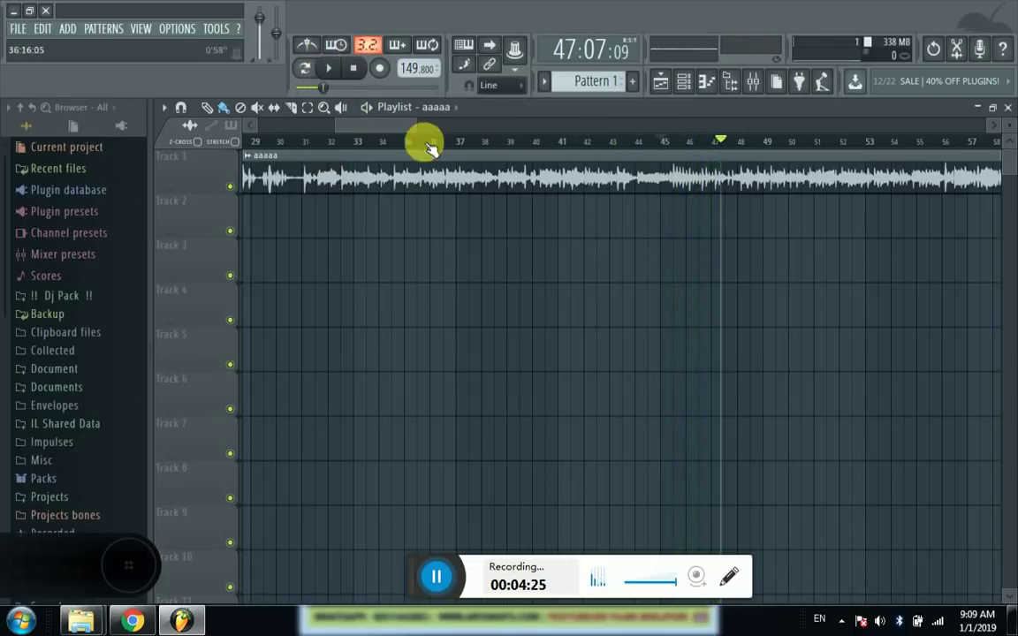
# - Play the clip from position 42:09 to hear the beat around bars 45 and 46, and pause playback
pyautogui.moveTo(369, 129)
pyautogui.mouseDown()
pyautogui.moveTo(414, 130)
pyautogui.moveTo(377, 130)
pyautogui.mouseUp()
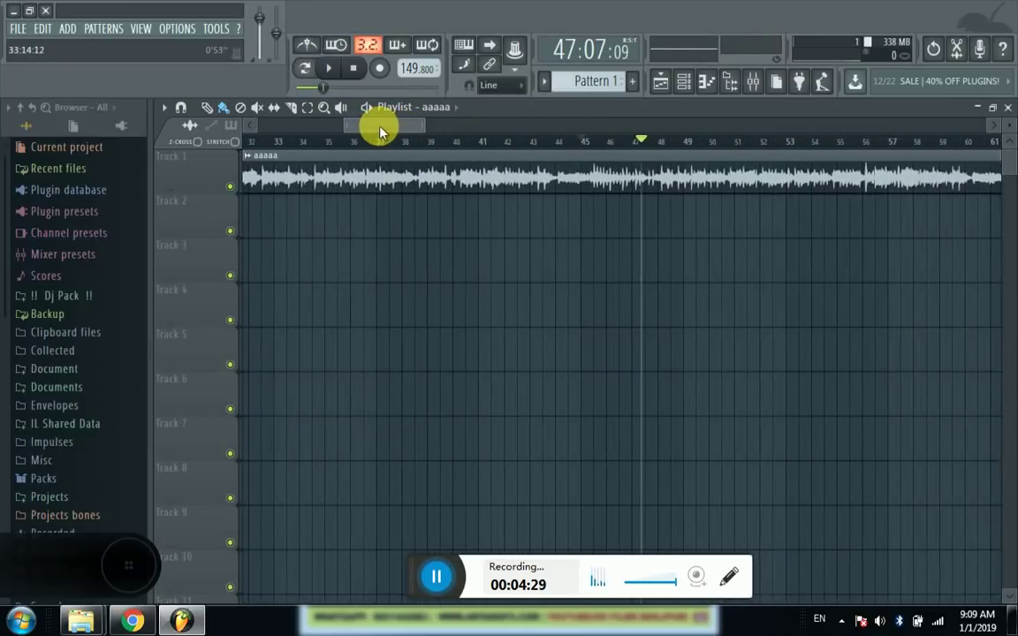
pyautogui.scroll(5, 615, 148)
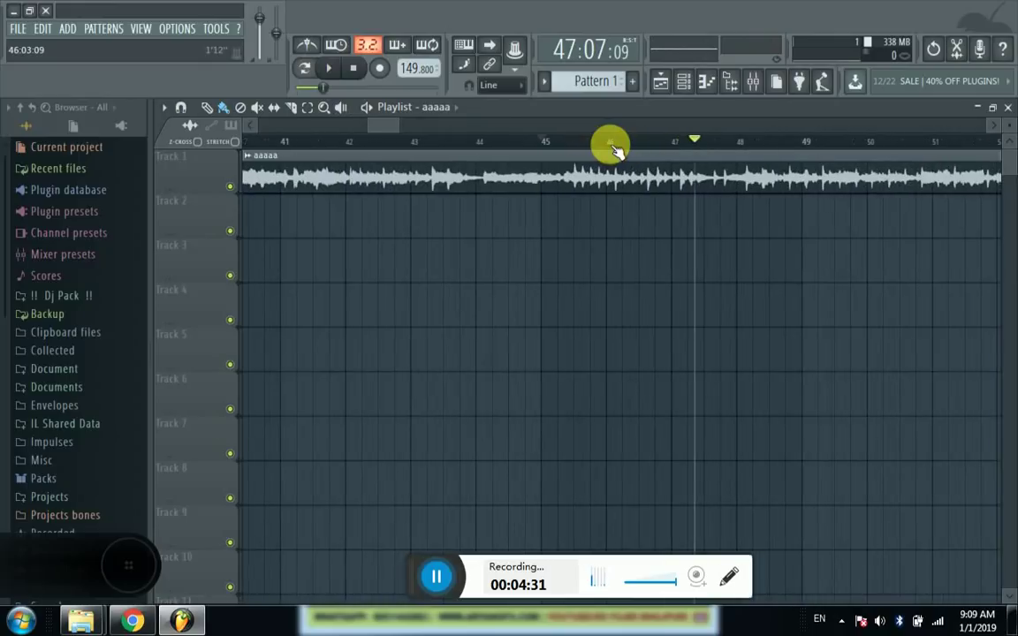
pyautogui.click(378, 143)
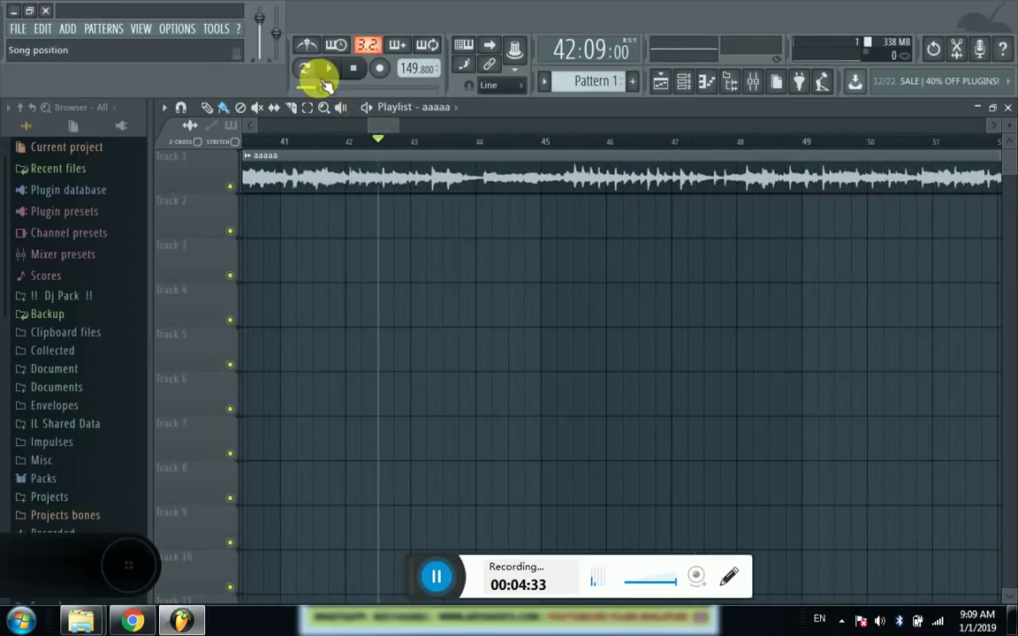
pyautogui.click(336, 71)
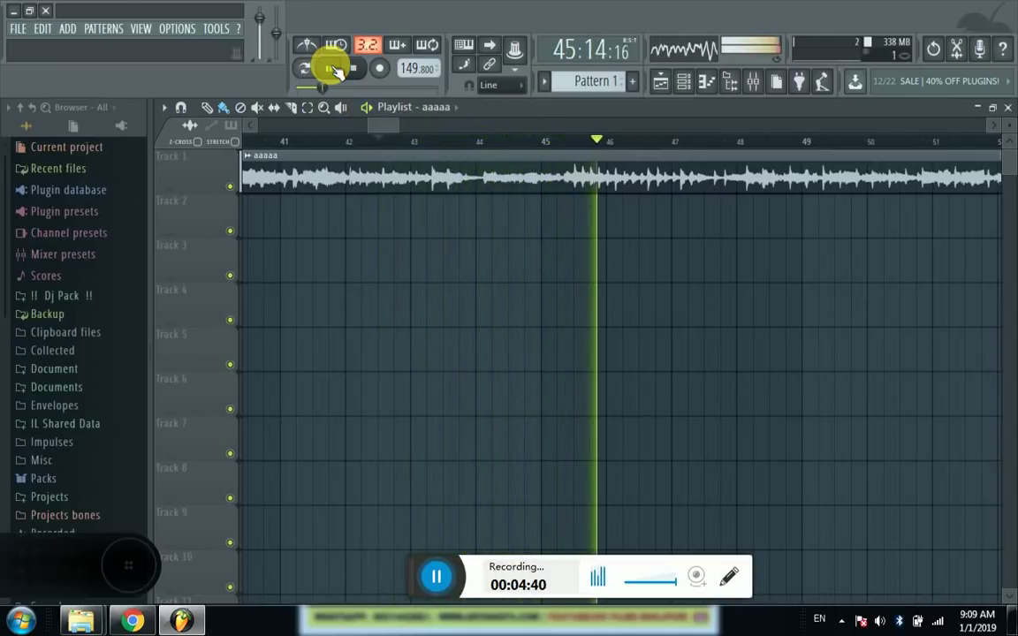
pyautogui.click(336, 71)
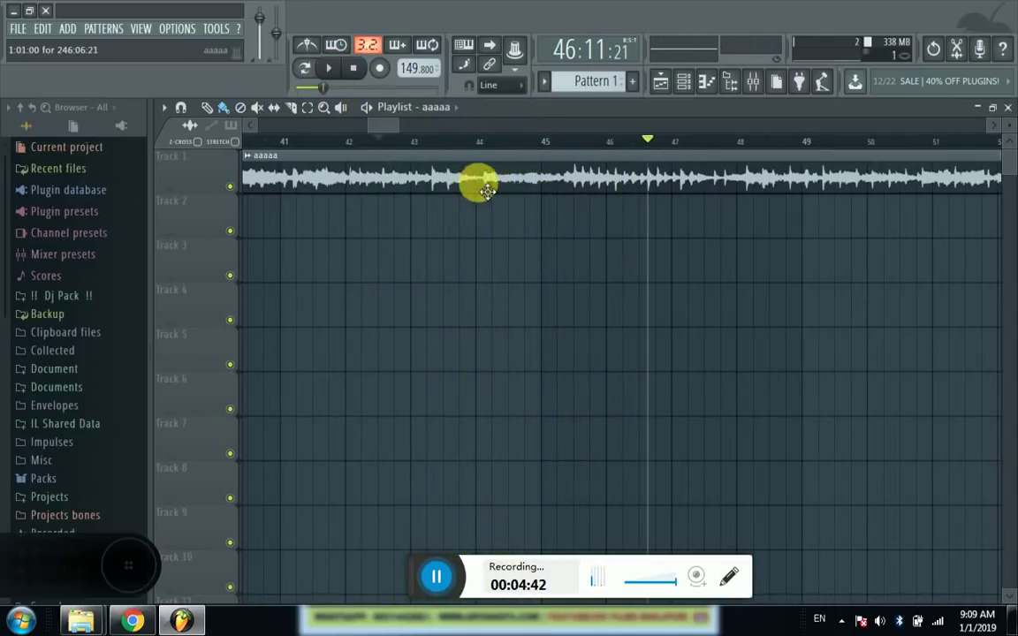
# - Shift the aaaaa clip on Track 1 to start at 1:03:18, aligning its waveform peak with the grid line between bars 43 and 44
pyautogui.moveTo(463, 179)
pyautogui.mouseDown()
pyautogui.moveTo(484, 175)
pyautogui.moveTo(485, 147)
pyautogui.moveTo(502, 184)
pyautogui.moveTo(477, 187)
pyautogui.mouseUp()
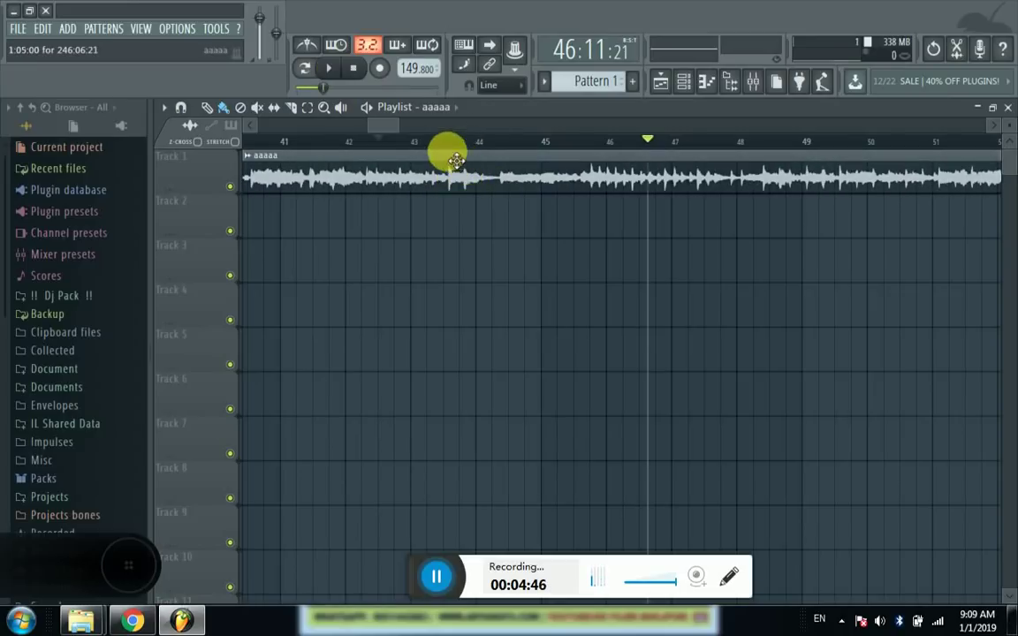
pyautogui.scroll(5, 455, 159)
pyautogui.scroll(2, 448, 152)
pyautogui.moveTo(677, 172); pyautogui.dragTo(470, 160)
pyautogui.scroll(-5, 455, 152)
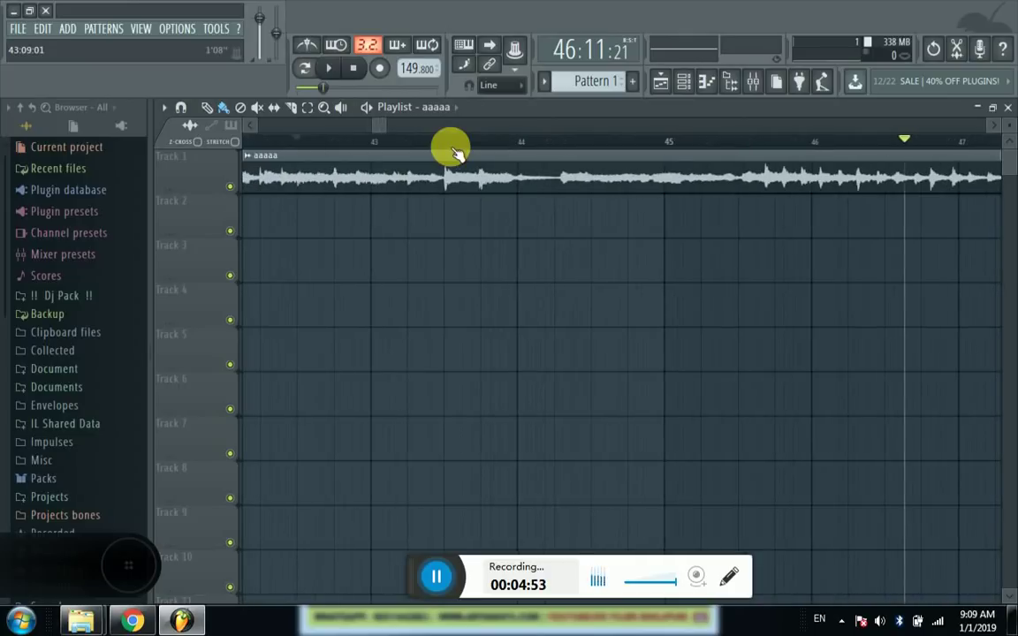
pyautogui.scroll(-1, 455, 152)
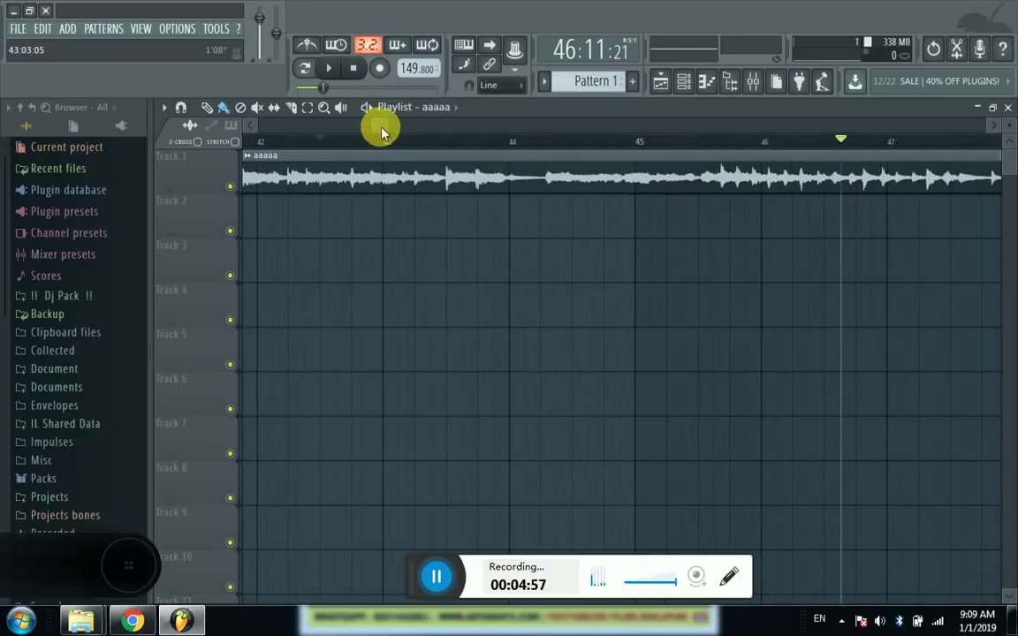
# - Play the shifted clip from 44:15 and replay it repeatedly from about 46:04 to locate the beat
pyautogui.moveTo(381, 128); pyautogui.dragTo(385, 129)
pyautogui.click(477, 141)
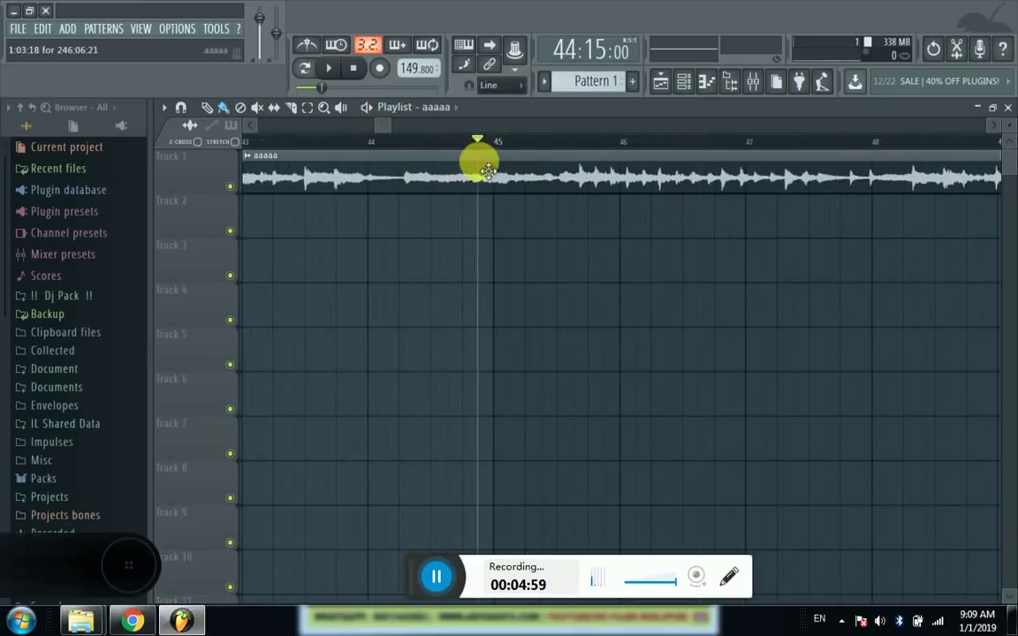
pyautogui.click(333, 75)
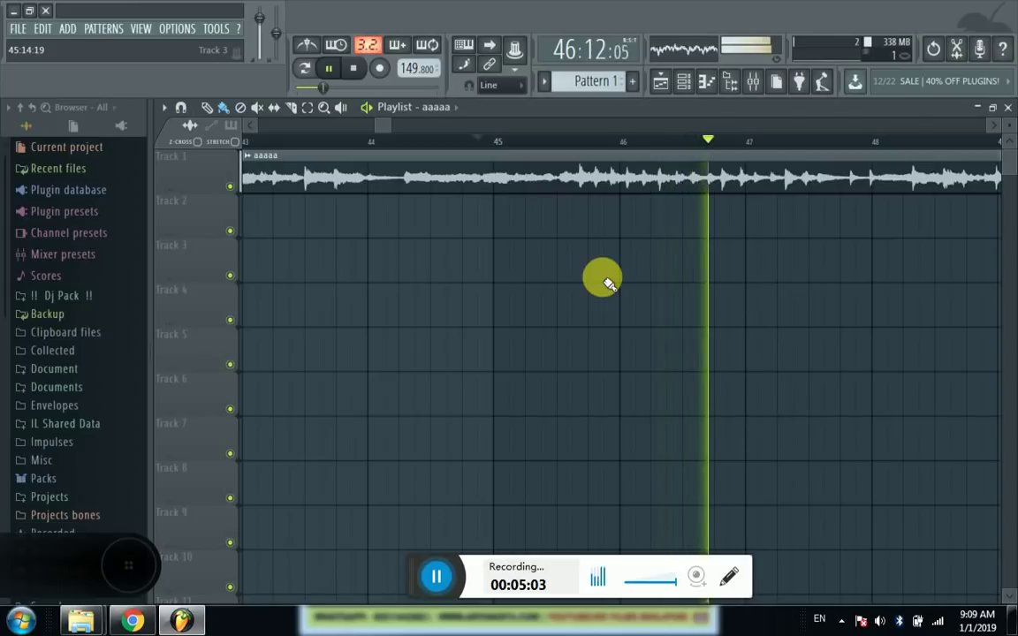
pyautogui.click(649, 144)
pyautogui.click(649, 144)
pyautogui.click(650, 145)
pyautogui.click(650, 144)
pyautogui.click(649, 144)
pyautogui.click(648, 141)
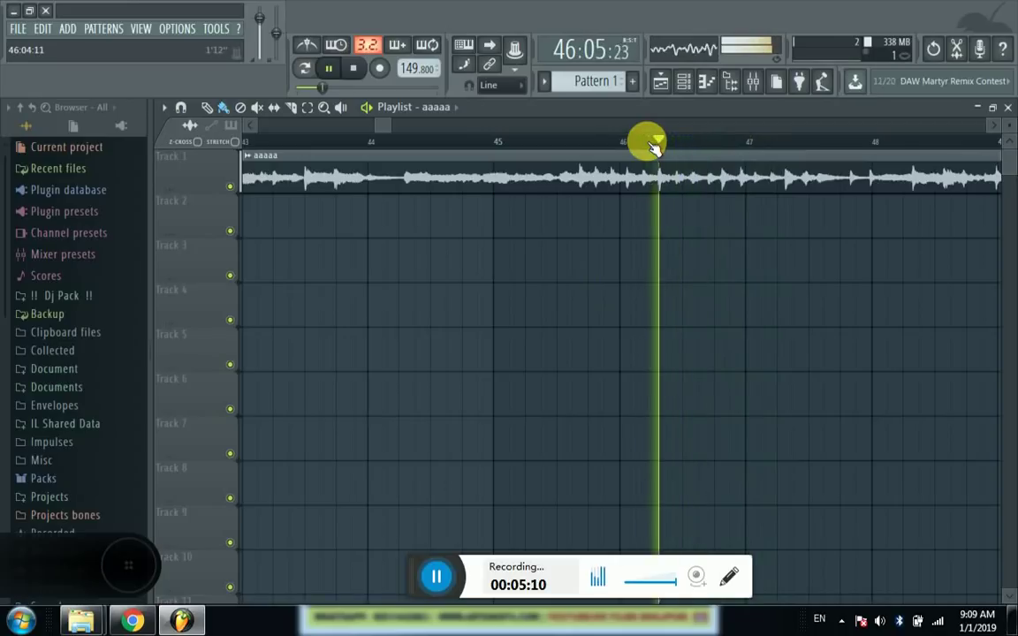
# - Reposition the aaaaa clip by ear during playback so it starts at 1:10:13, with a waveform peak on the bar 47 line
pyautogui.moveTo(709, 190); pyautogui.dragTo(640, 189)
pyautogui.click(511, 143)
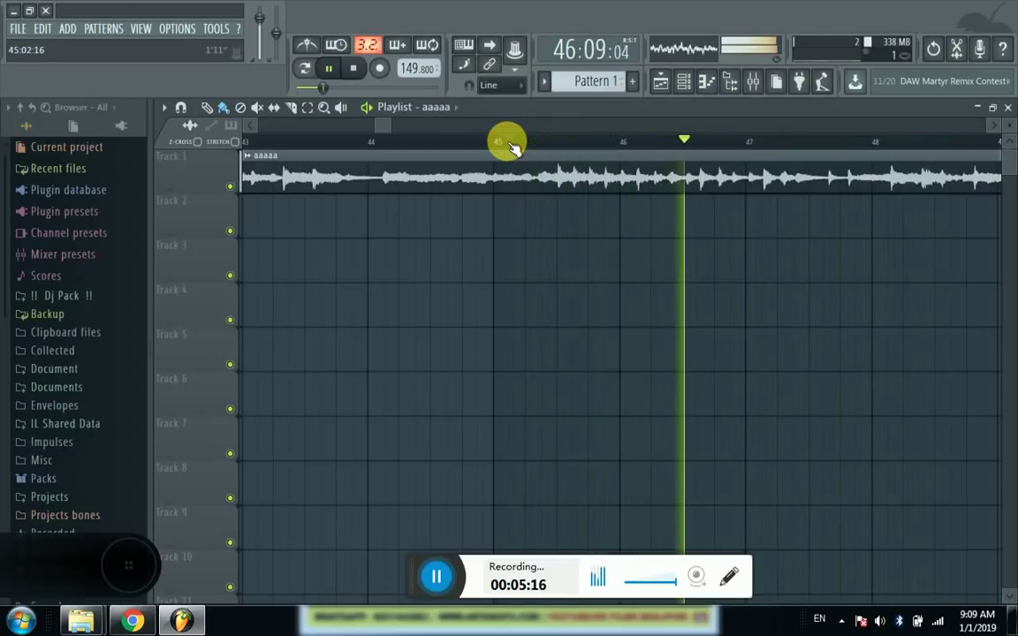
pyautogui.moveTo(678, 183); pyautogui.dragTo(758, 181)
pyautogui.click(659, 143)
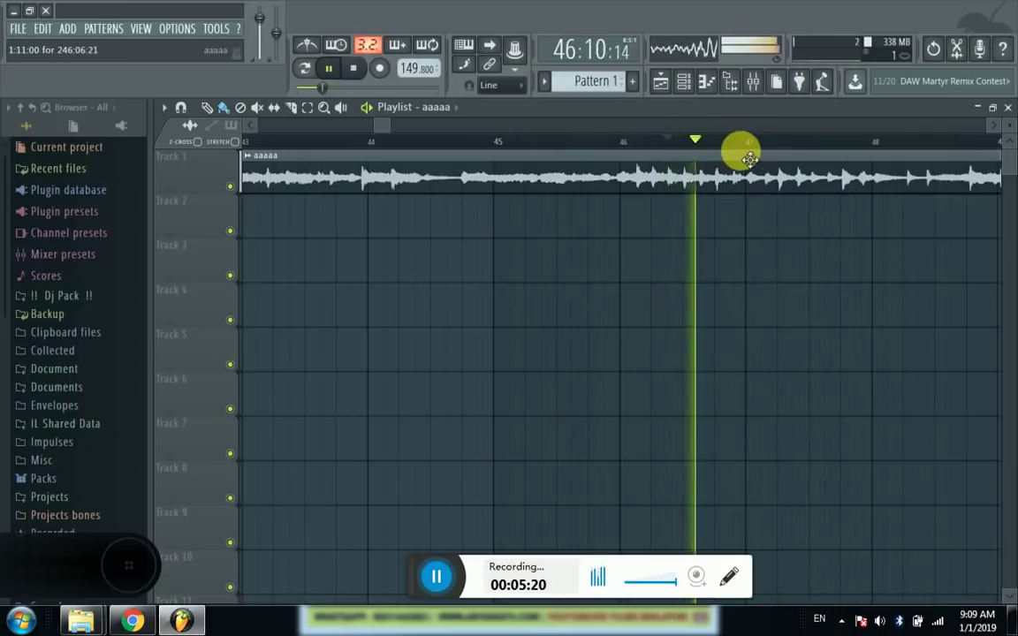
pyautogui.scroll(8, 771, 151)
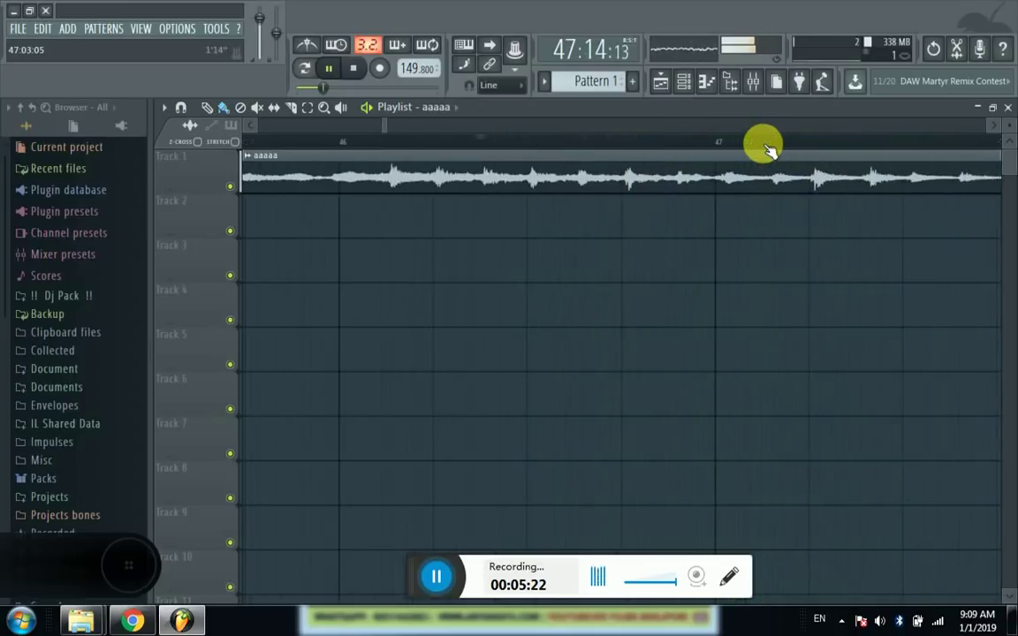
pyautogui.scroll(4, 771, 150)
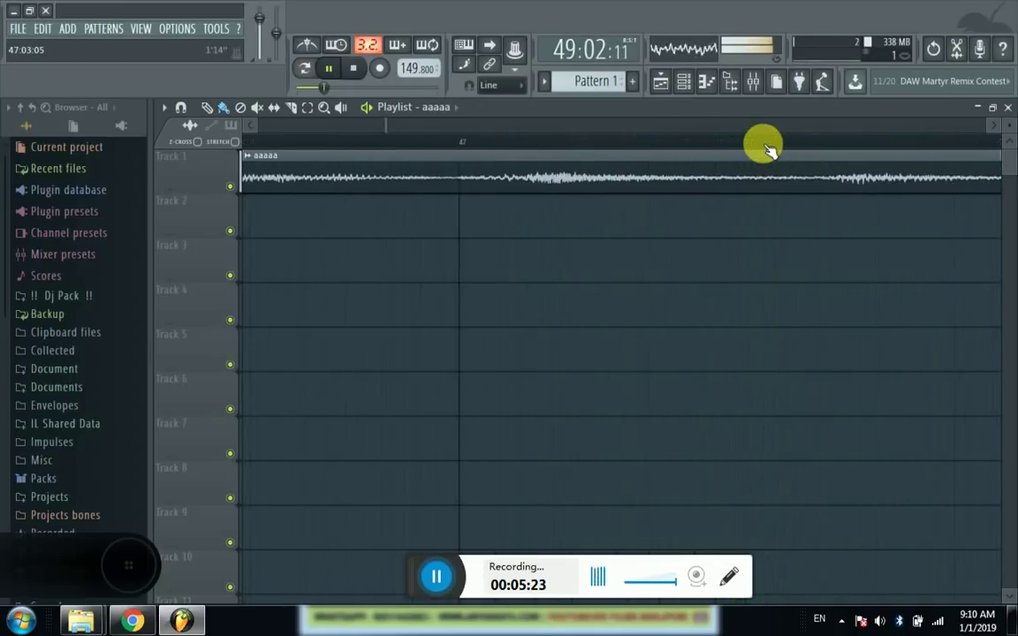
pyautogui.moveTo(576, 191); pyautogui.dragTo(511, 193)
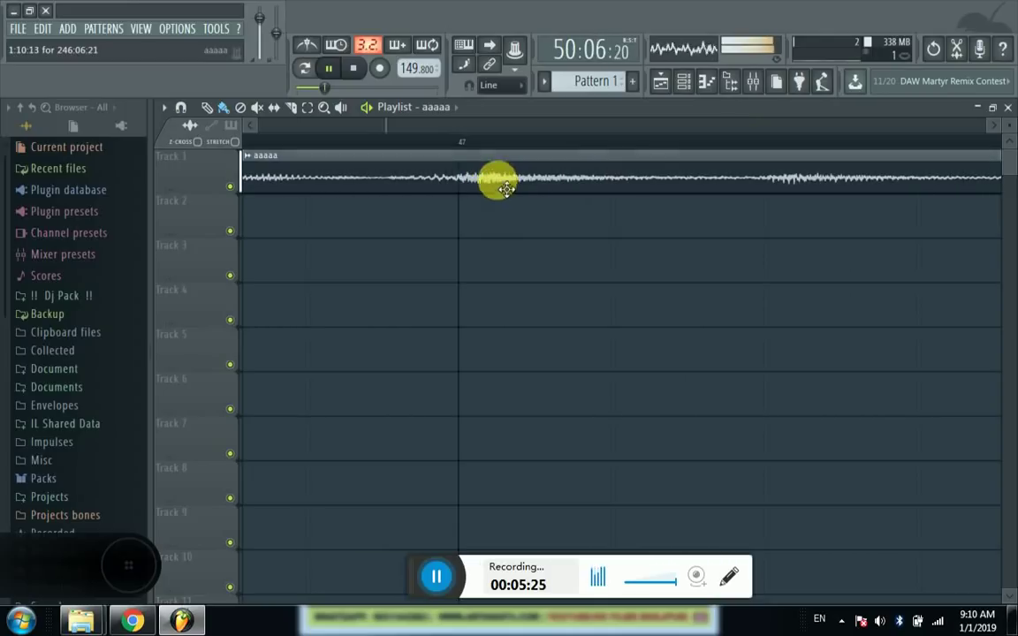
# - Replay the aligned clip from about bar 47 to check its timing, and pause playback
pyautogui.click(438, 149)
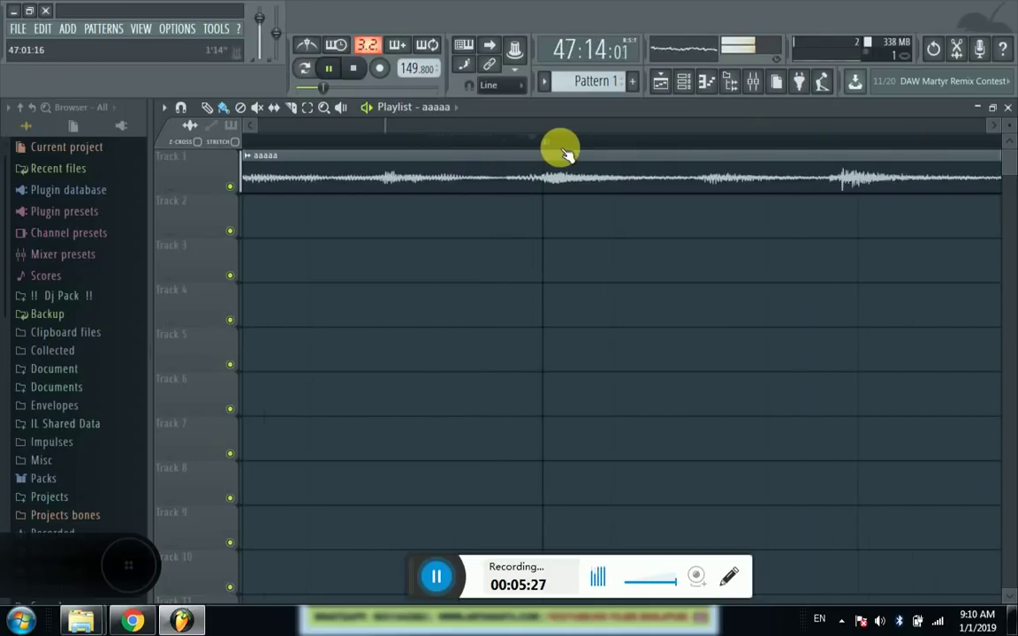
pyautogui.scroll(-2, 565, 152)
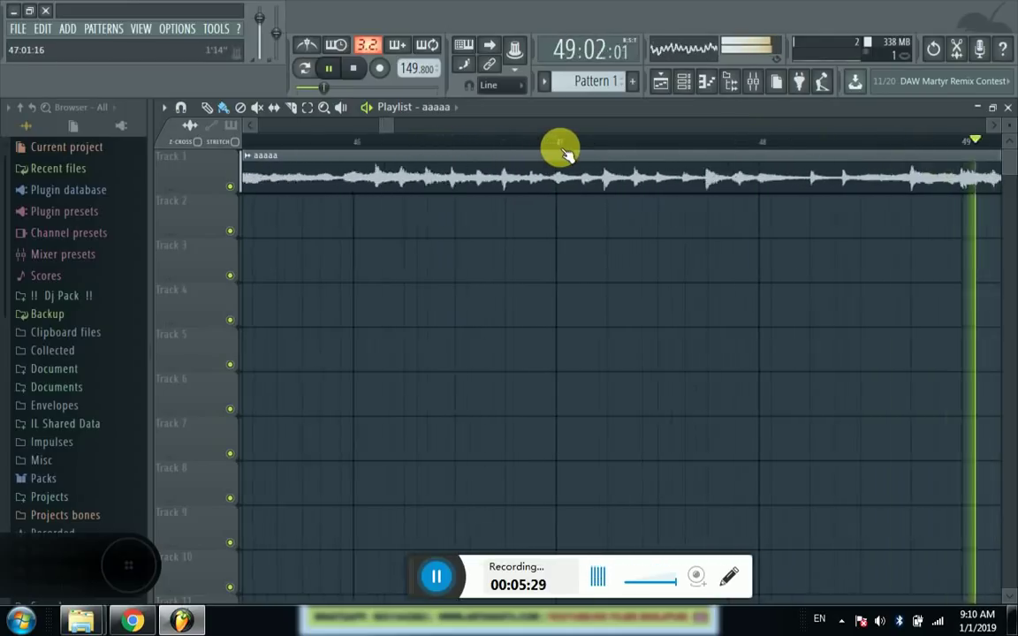
pyautogui.scroll(-4, 566, 152)
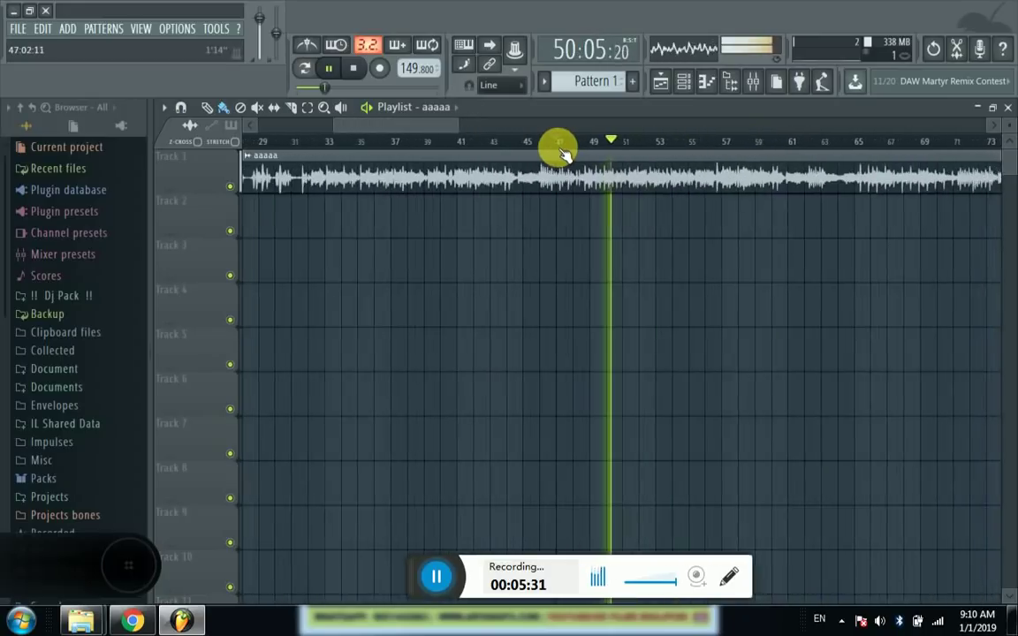
pyautogui.scroll(-1, 562, 152)
pyautogui.click(328, 68)
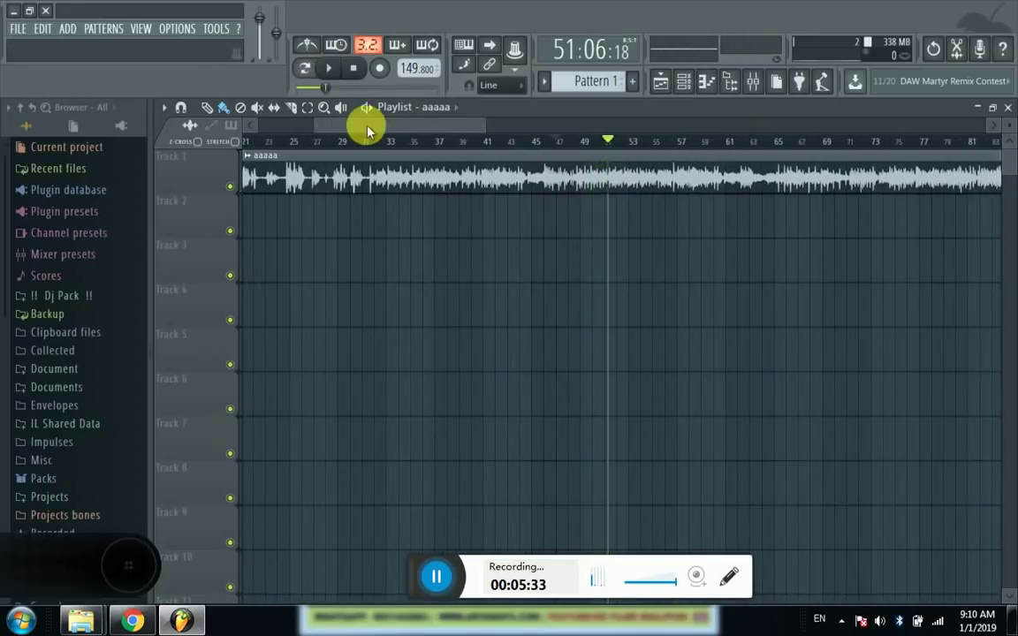
# - Open the channel settings of the aaaaa clip on Track 1
pyautogui.scroll(-3, 423, 141)
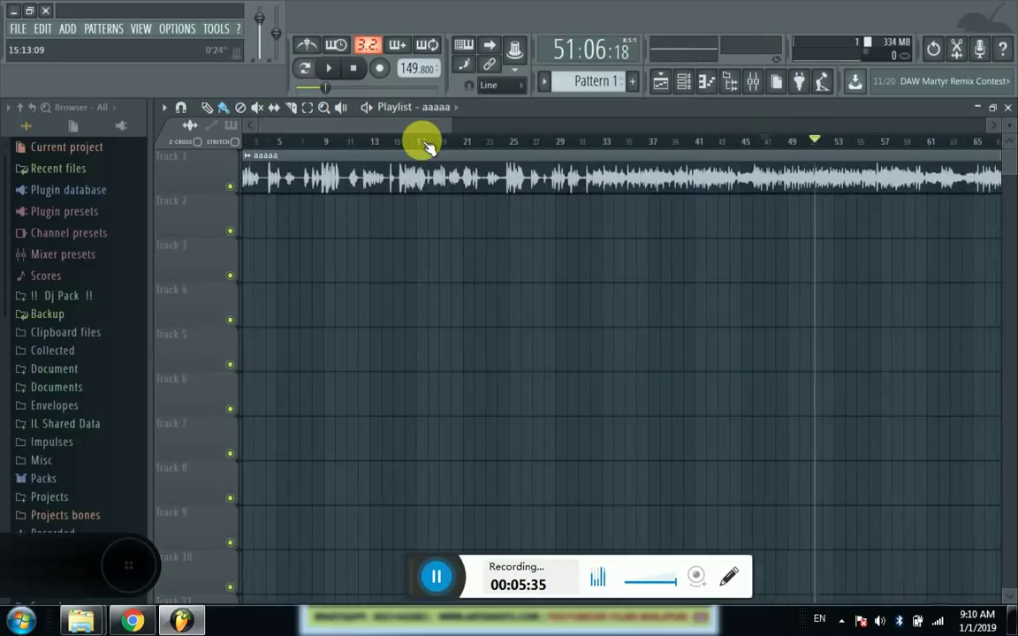
pyautogui.scroll(1, 422, 141)
pyautogui.scroll(1, 505, 142)
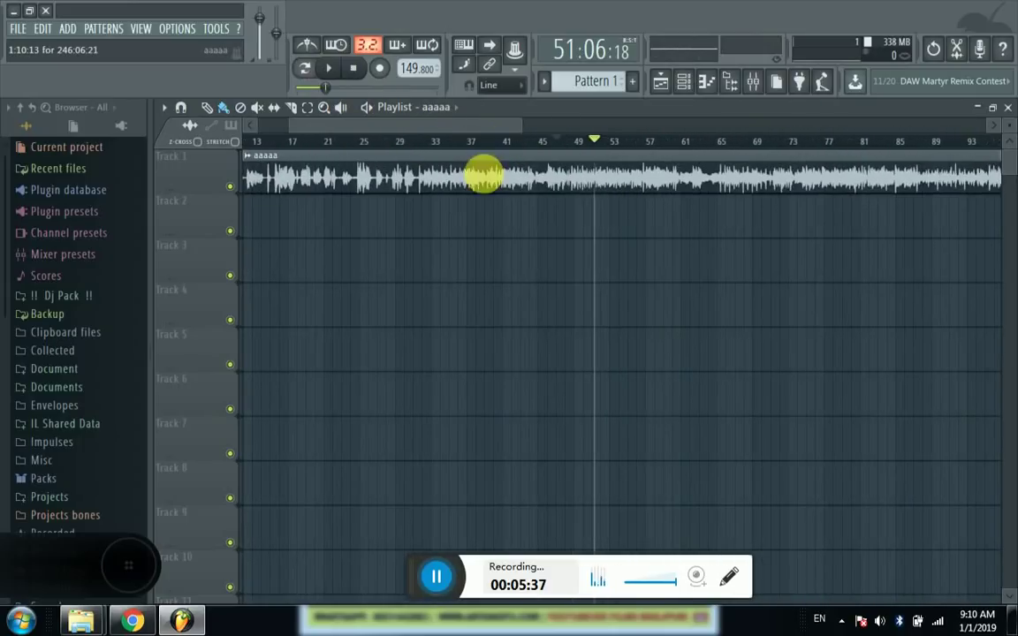
pyautogui.doubleClick(487, 194)
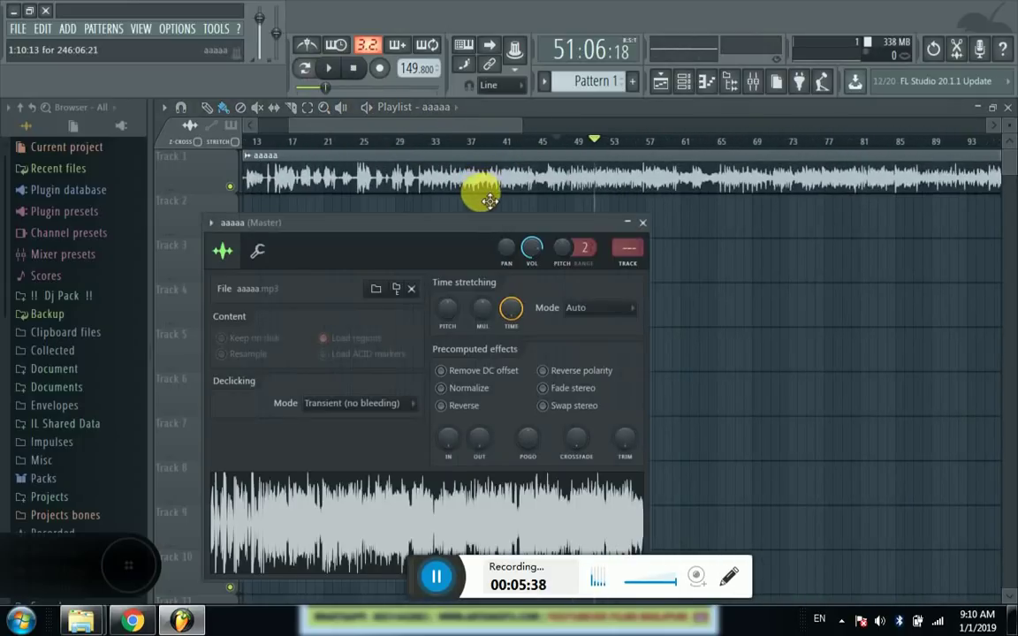
# - Assign the aaaaa channel to a free mixer track and load Maximus in its first effect slot
pyautogui.click(212, 224)
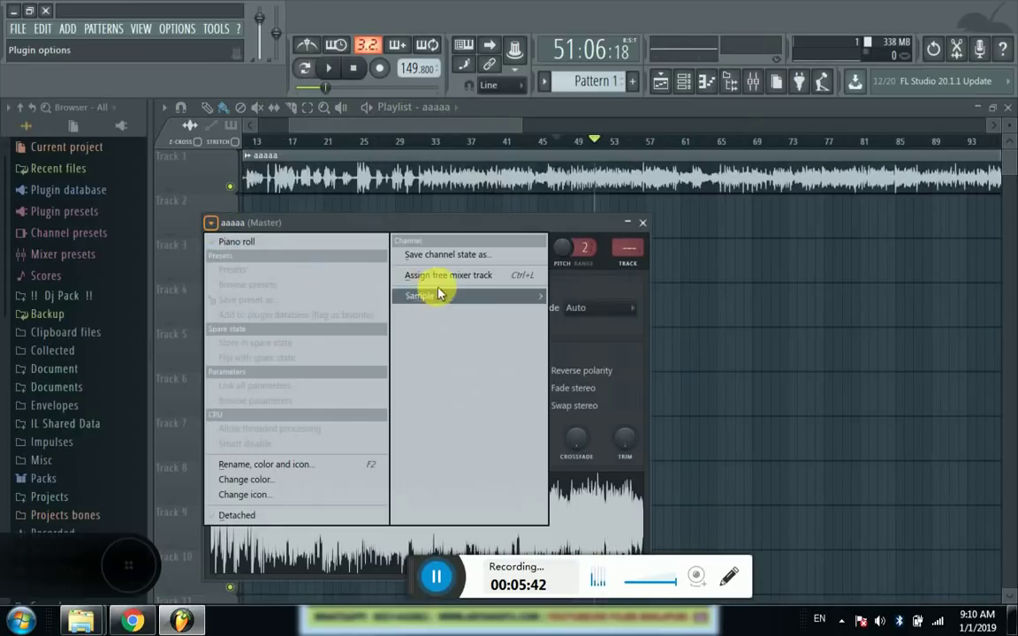
pyautogui.click(484, 277)
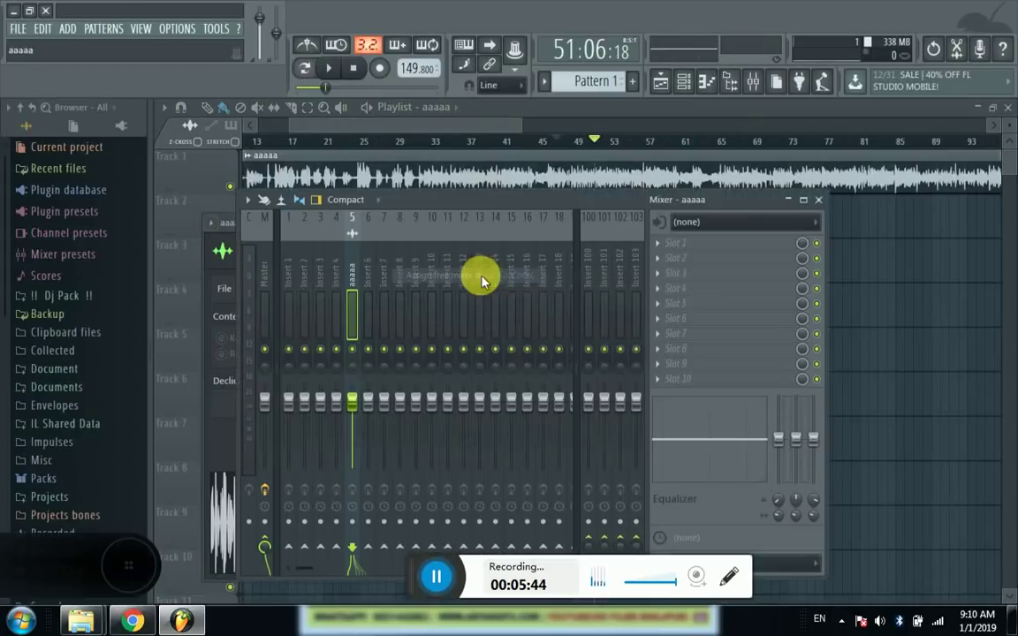
pyautogui.click(672, 250)
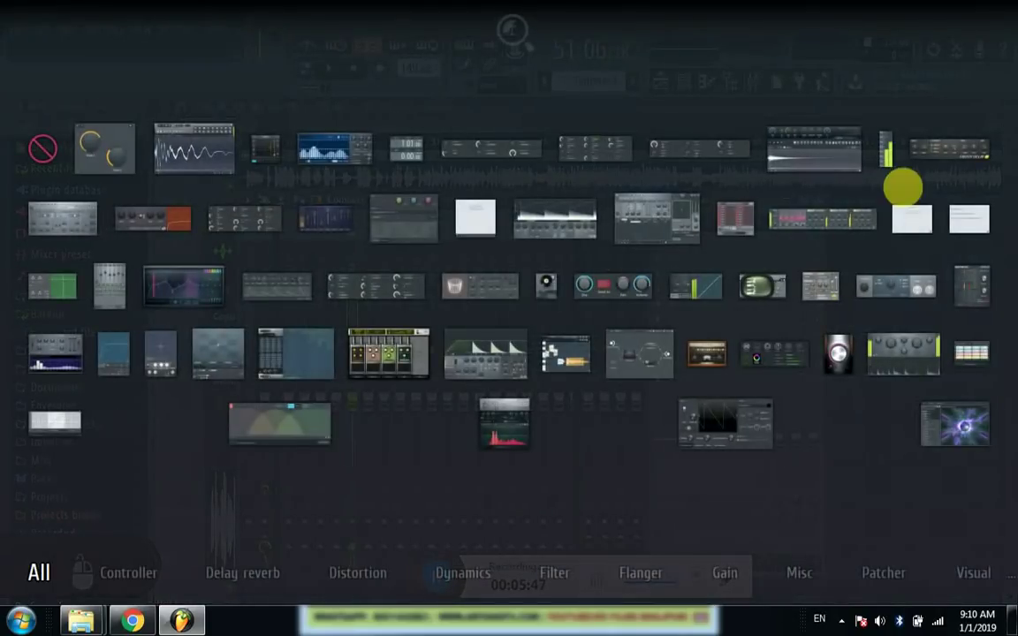
pyautogui.click(499, 365)
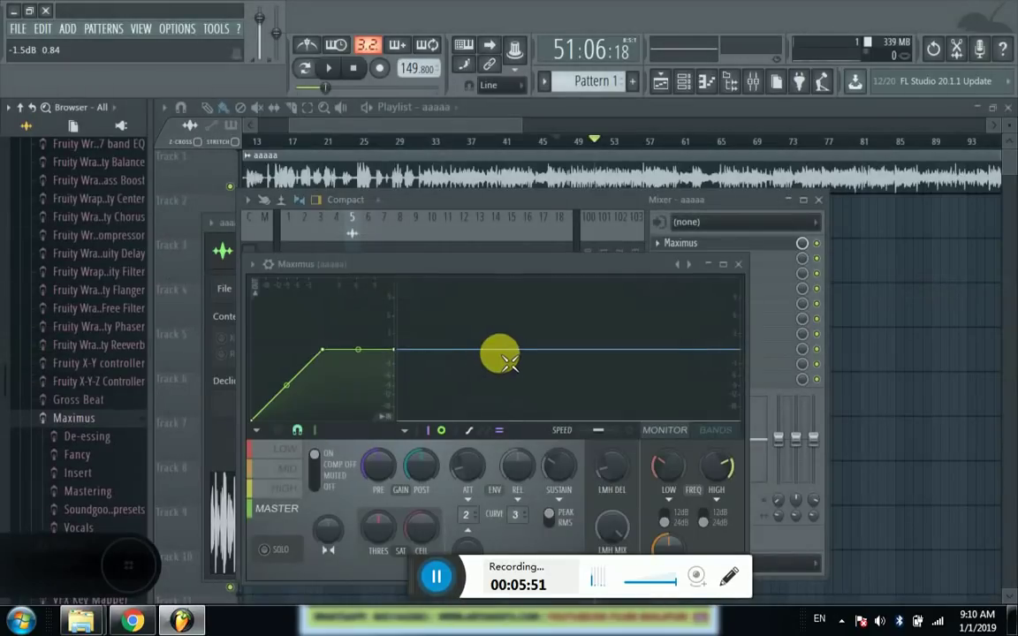
pyautogui.moveTo(456, 267); pyautogui.dragTo(504, 179)
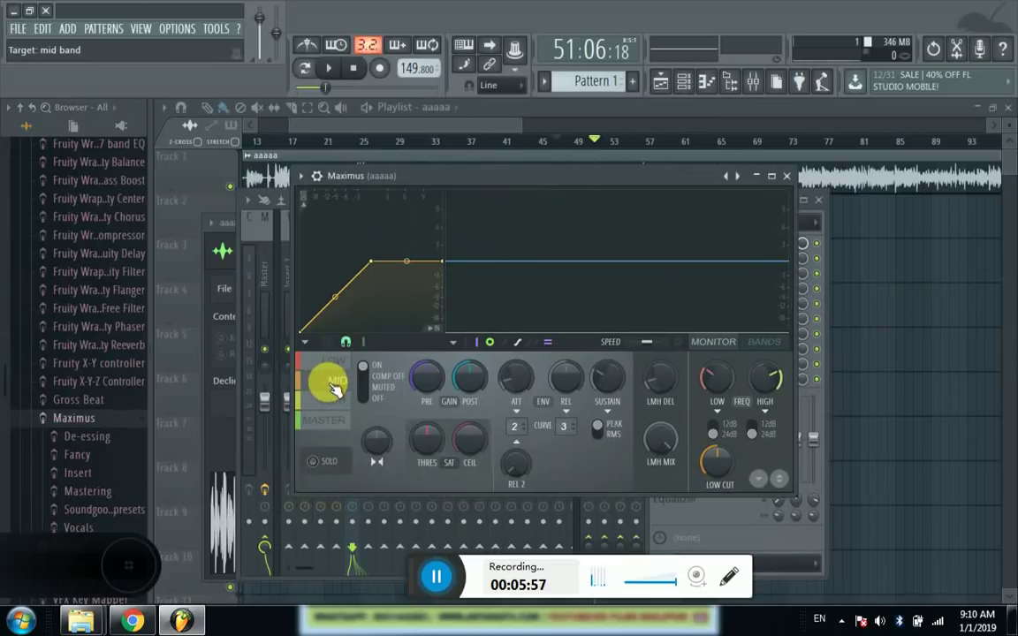
# - Solo the mid band in Maximus and raise the low and high crossover frequencies, the high one to about 9979 Hz
pyautogui.click(327, 425)
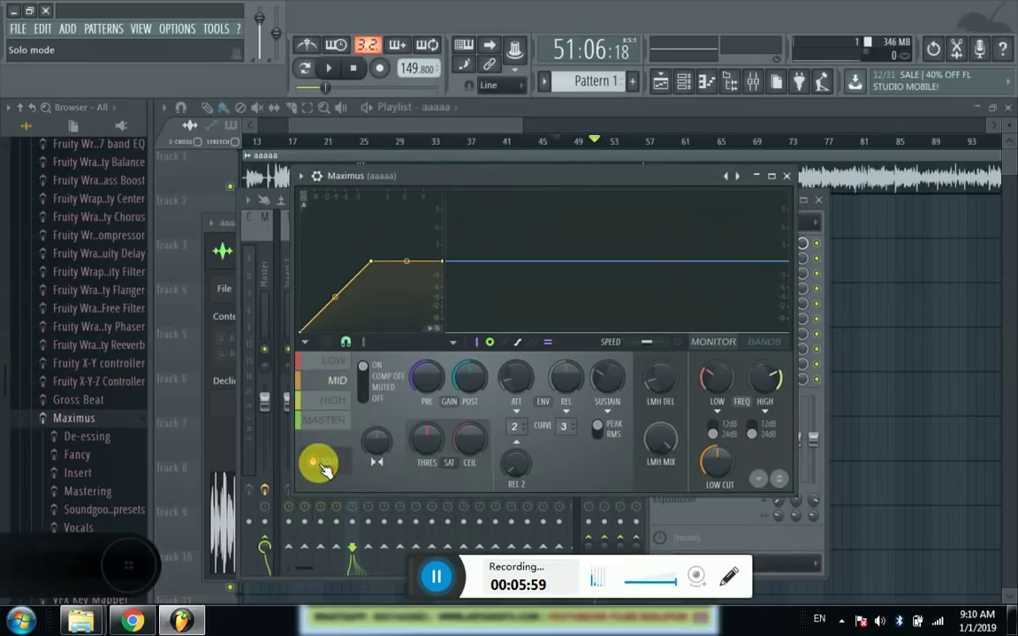
pyautogui.click(322, 464)
pyautogui.click(741, 389)
pyautogui.moveTo(719, 389); pyautogui.dragTo(766, 365)
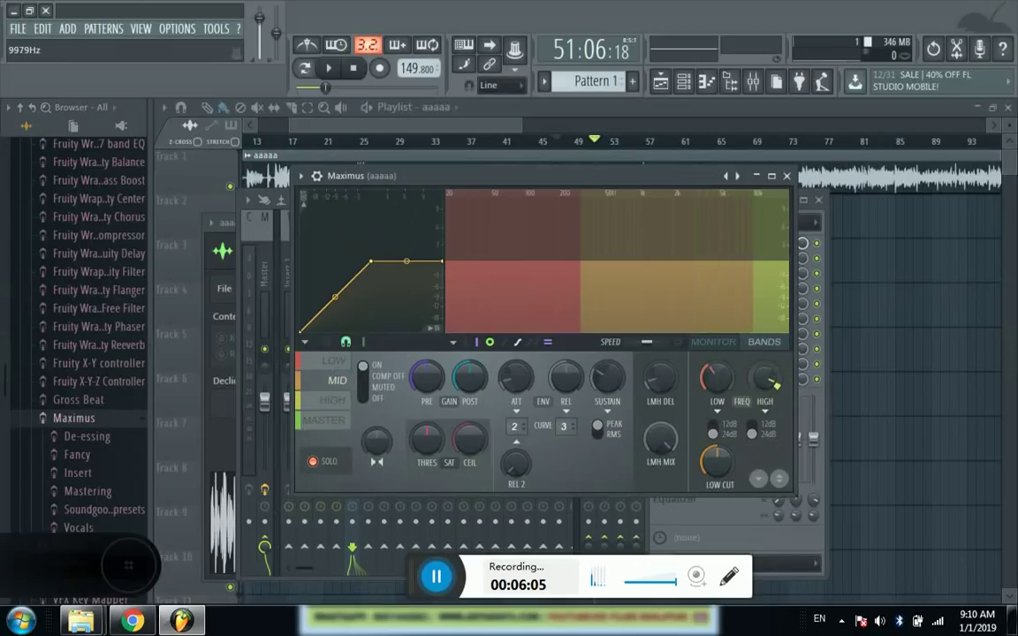
pyautogui.click(703, 344)
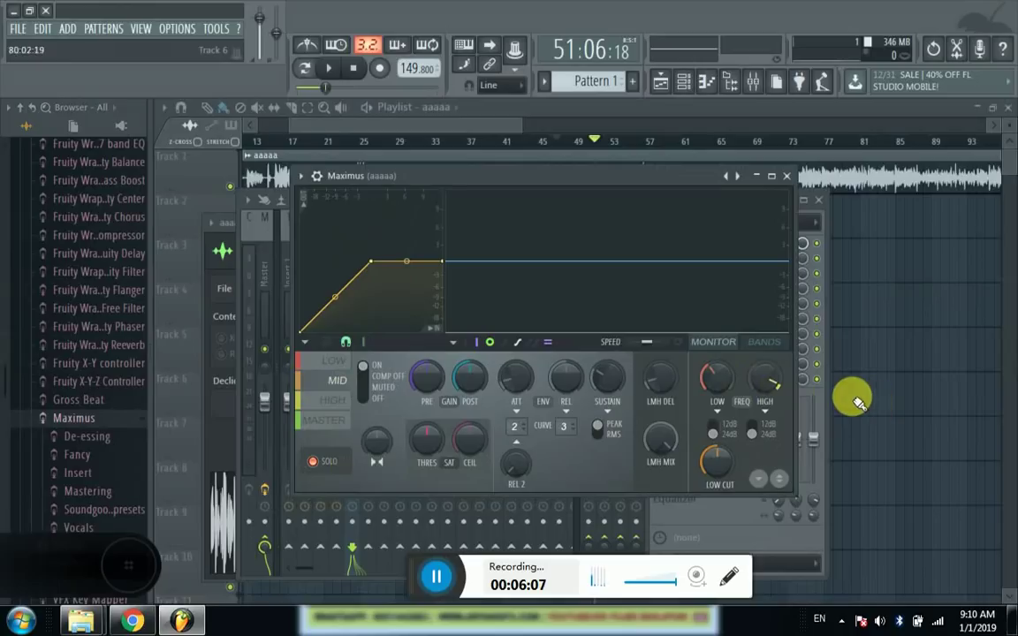
pyautogui.click(787, 177)
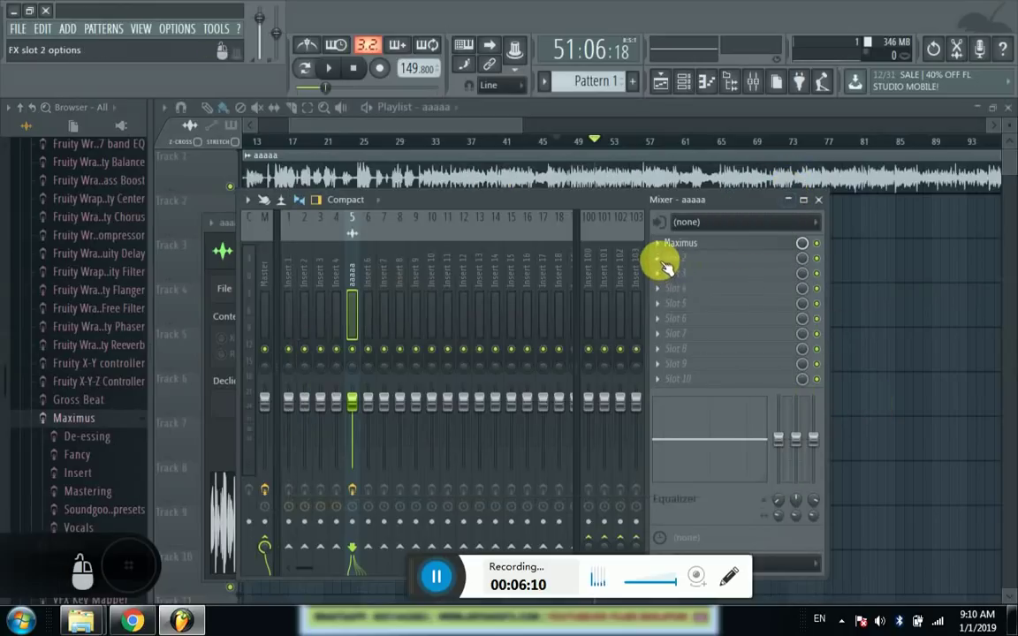
# - Add Fruity parametric EQ in the second effect slot and lower its 90, 250, 5000 and 8000 Hz bands
pyautogui.click(659, 259)
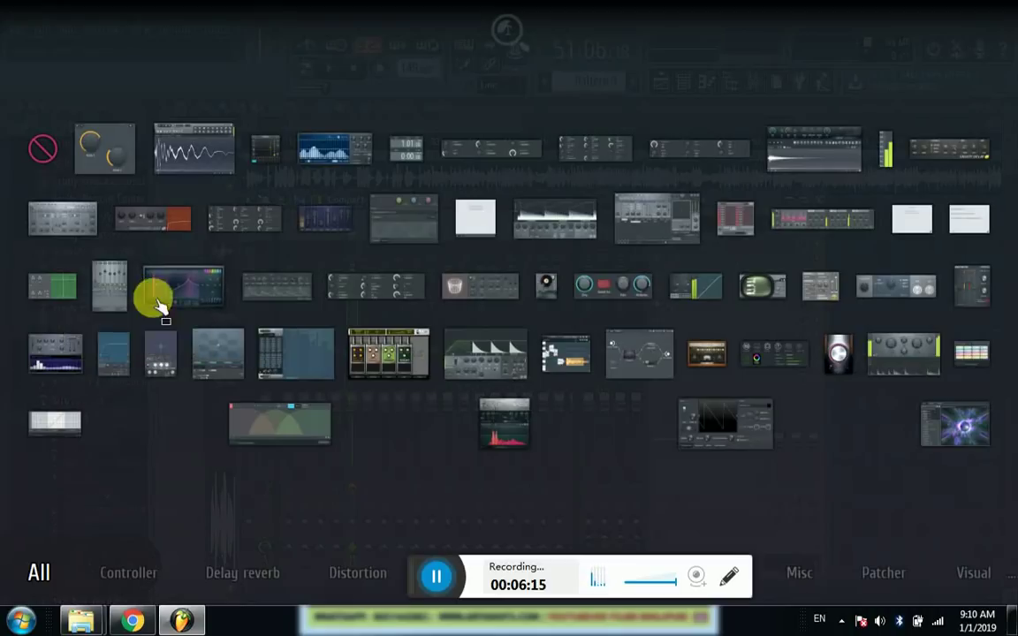
pyautogui.click(142, 292)
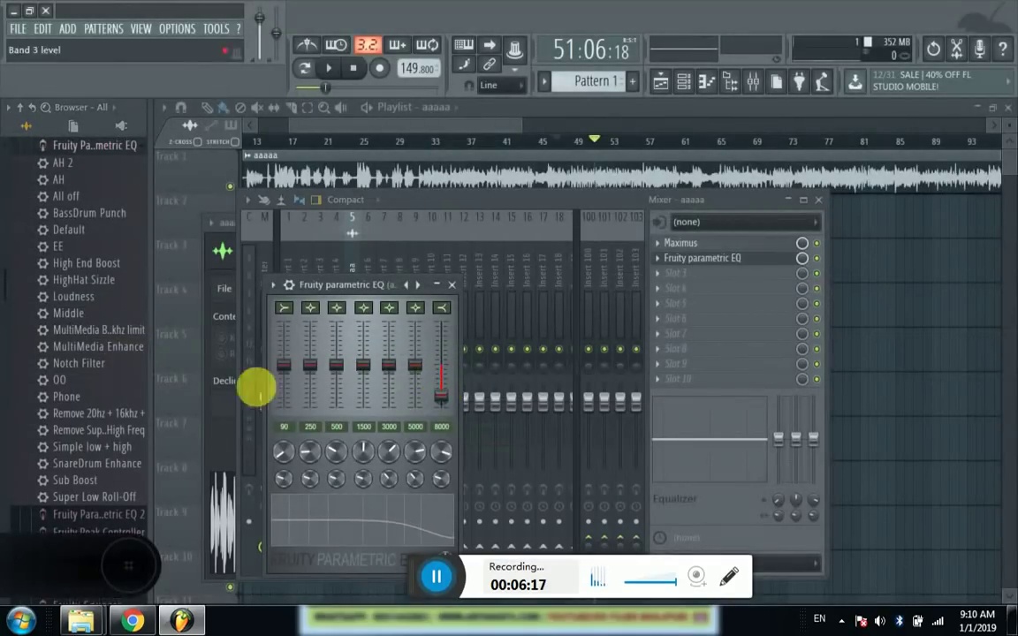
pyautogui.moveTo(310, 365); pyautogui.dragTo(310, 372)
pyautogui.click(417, 369)
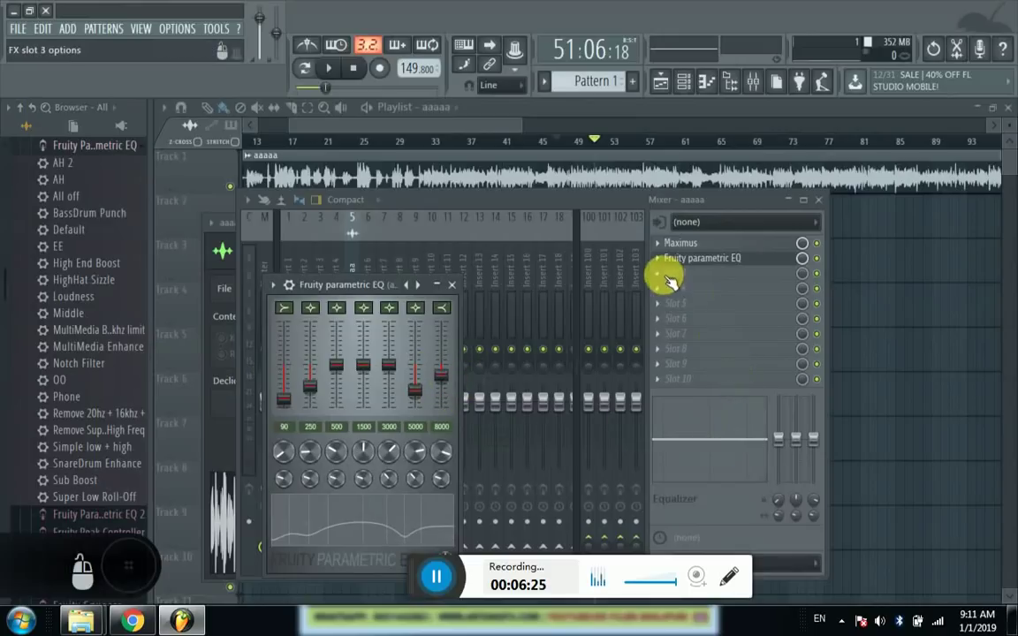
pyautogui.click(452, 287)
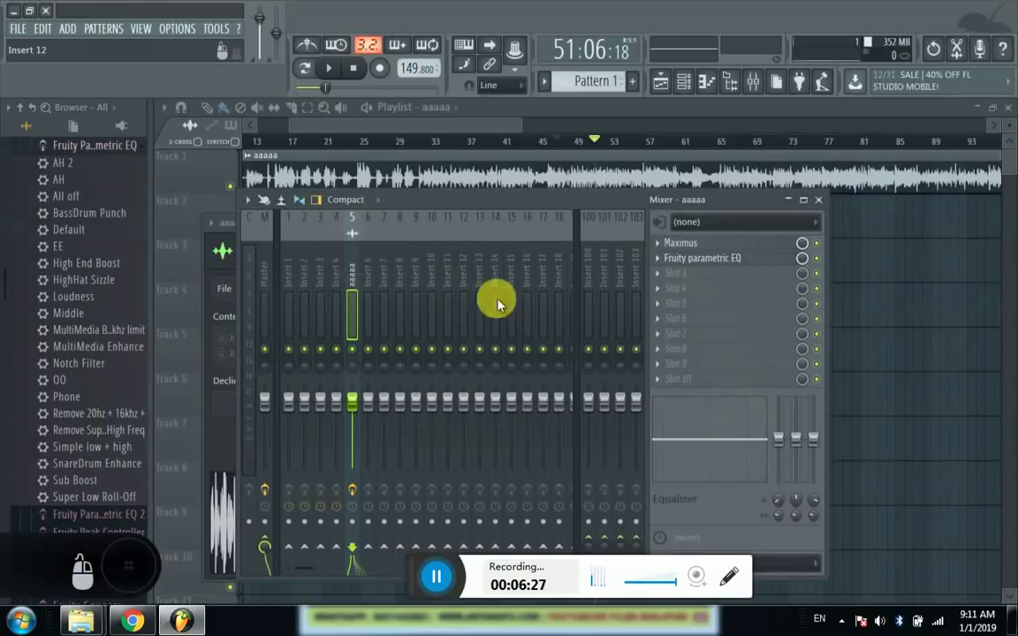
# - Add Fruity parametric EQ 2 in the third effect slot and pull bands 1, 2 and 7 down to the minimum
pyautogui.click(666, 278)
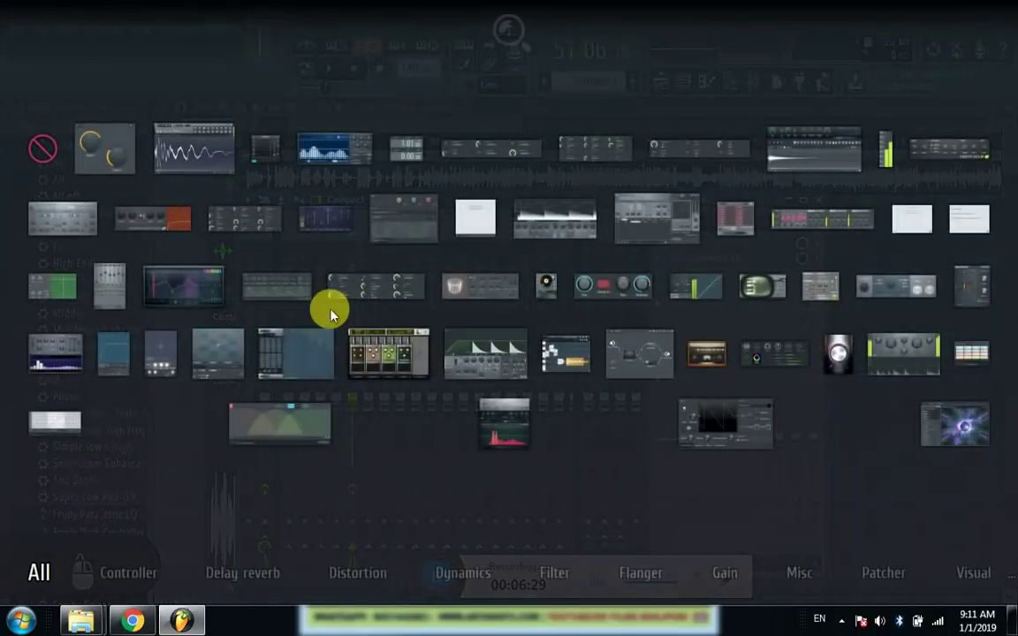
pyautogui.click(193, 301)
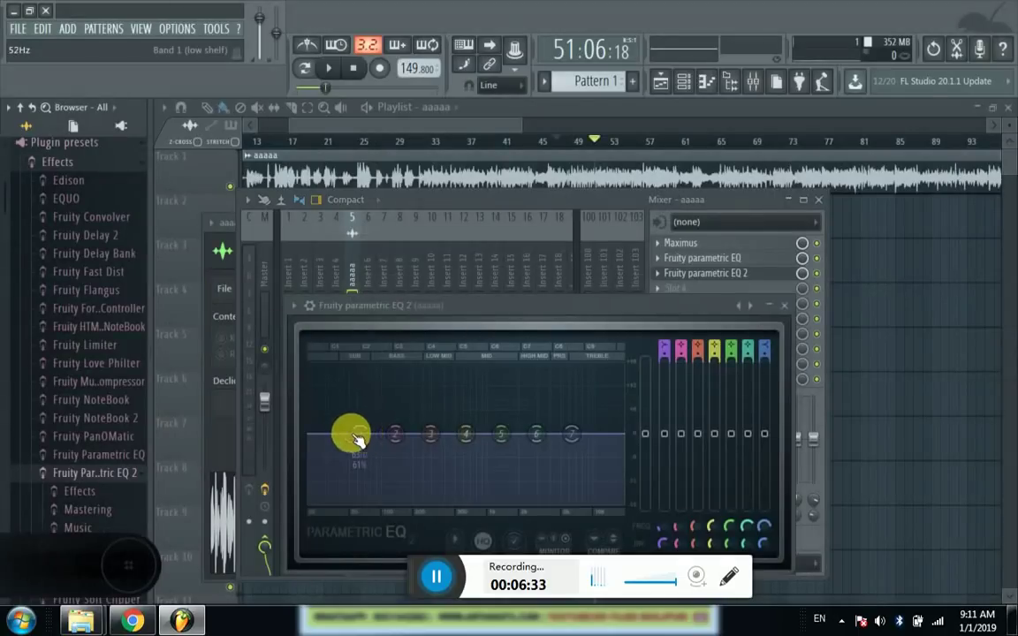
pyautogui.moveTo(353, 434); pyautogui.dragTo(407, 501)
pyautogui.moveTo(571, 434); pyautogui.dragTo(583, 483)
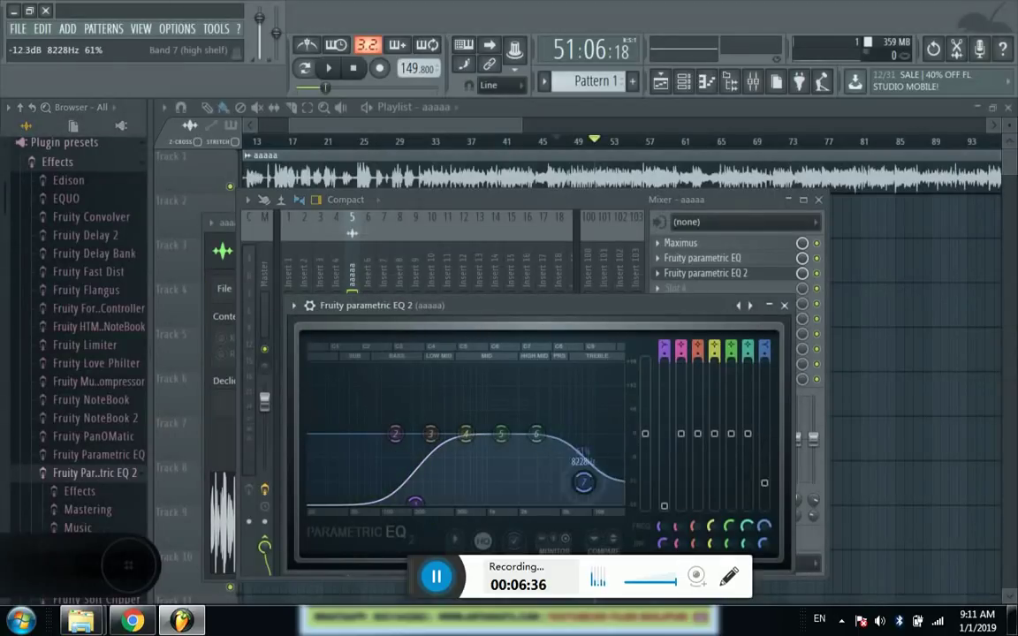
pyautogui.moveTo(390, 433); pyautogui.dragTo(401, 503)
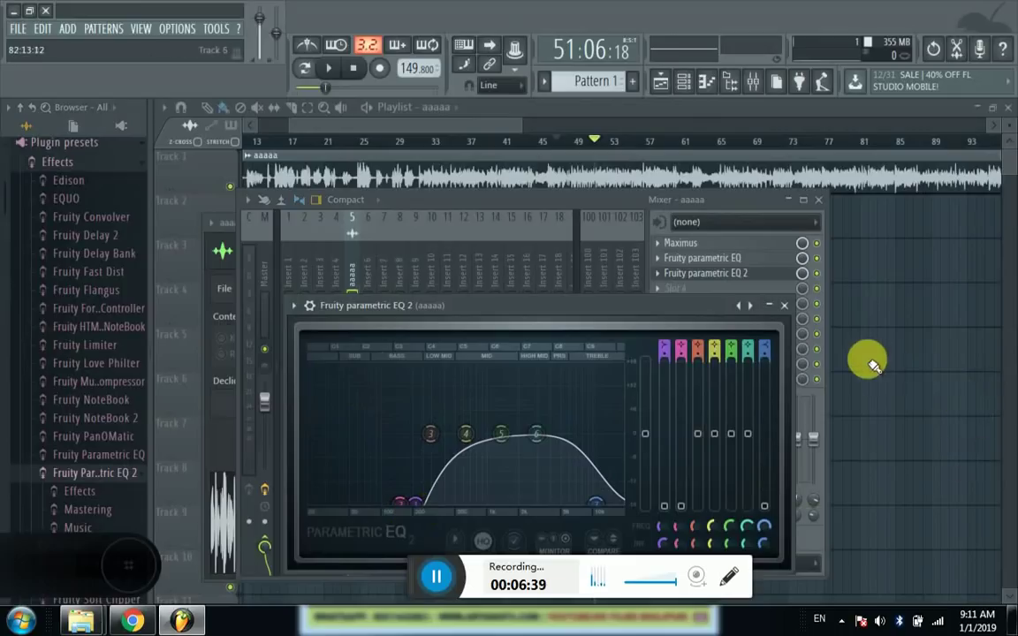
# - Cut the low band in the aaaaa mixer track's own equalizer and close the mixer
pyautogui.click(785, 305)
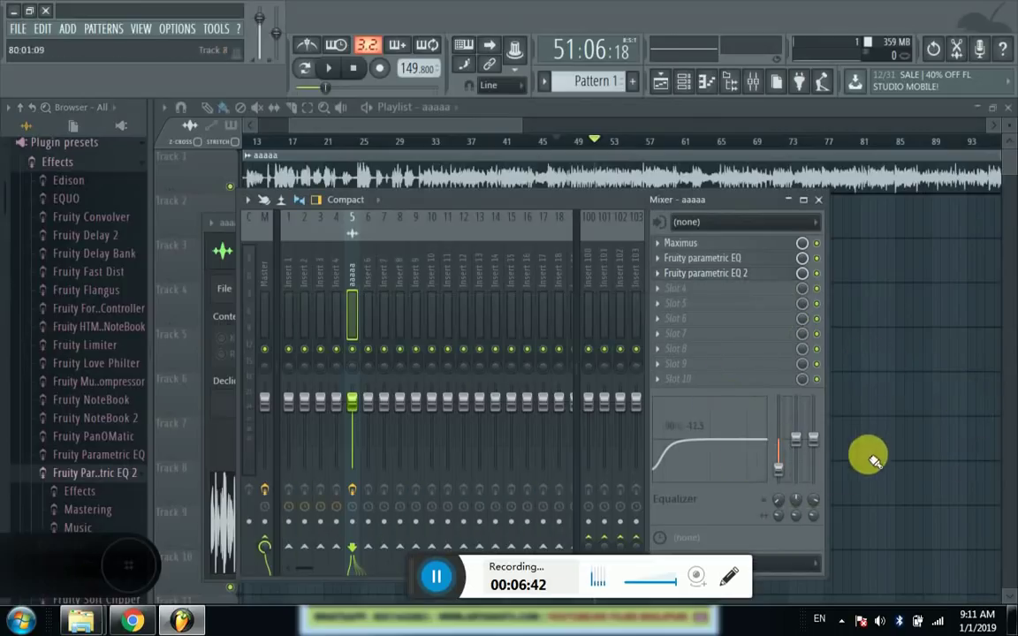
pyautogui.press('F9')
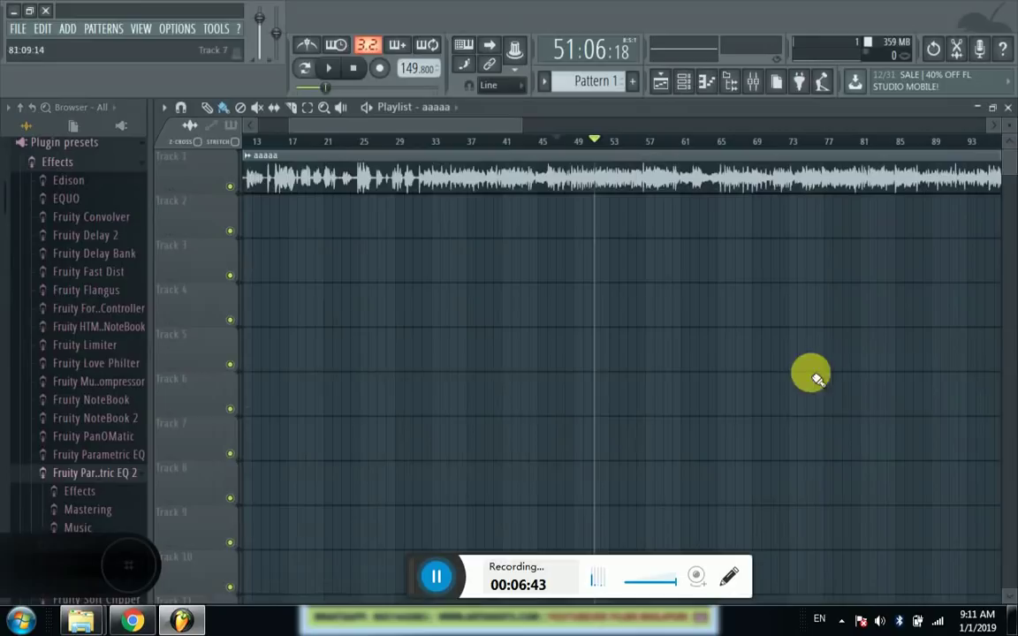
# - Play the filtered clip briefly from about bar 51, and start playback again from about bar 31
pyautogui.click(333, 74)
pyautogui.click(333, 74)
pyautogui.scroll(2, 594, 143)
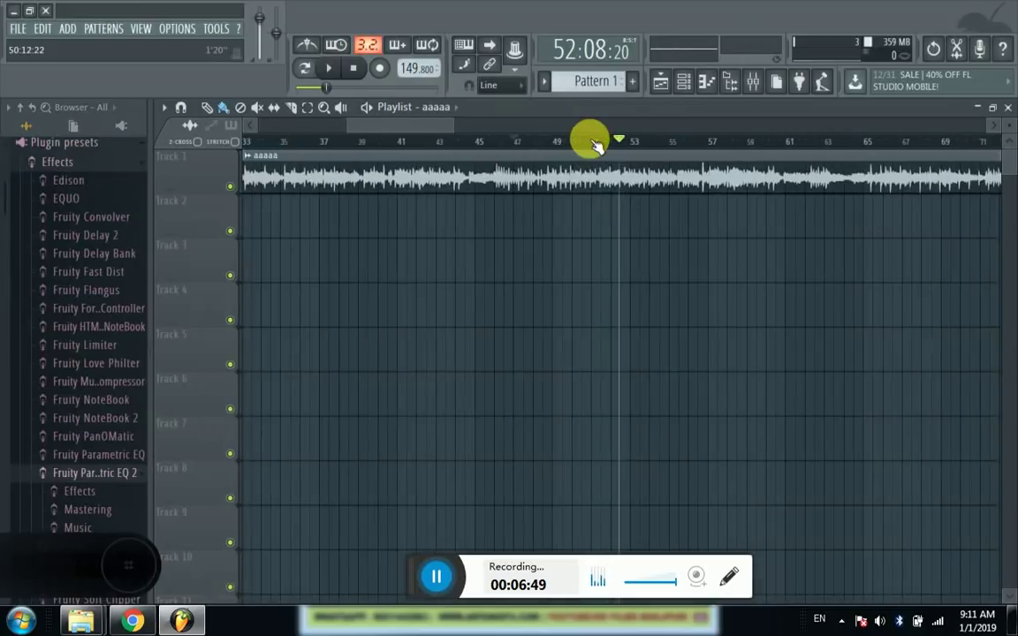
pyautogui.moveTo(402, 130); pyautogui.dragTo(398, 127)
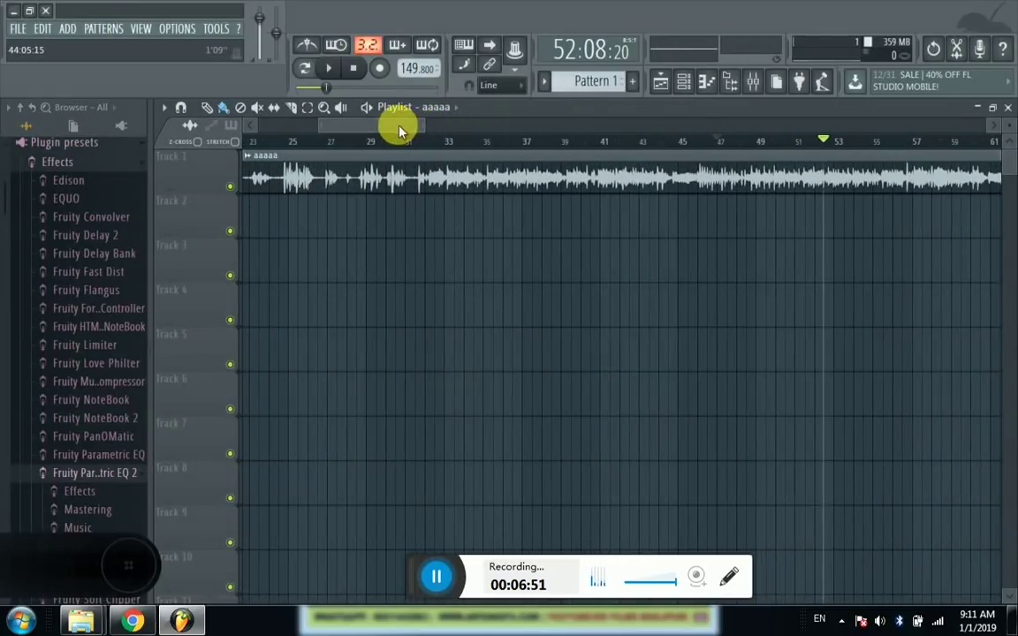
pyautogui.click(405, 141)
pyautogui.click(328, 69)
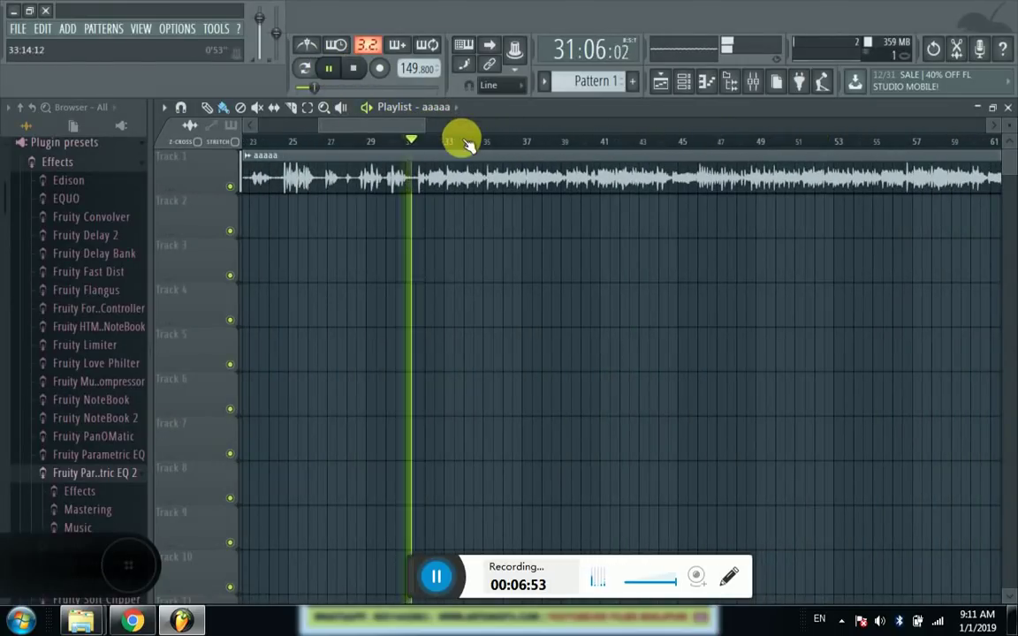
# - Replay the filtered clip repeatedly around bars 32 and 33 to locate the beat against the grid
pyautogui.scroll(3, 462, 137)
pyautogui.scroll(1, 466, 143)
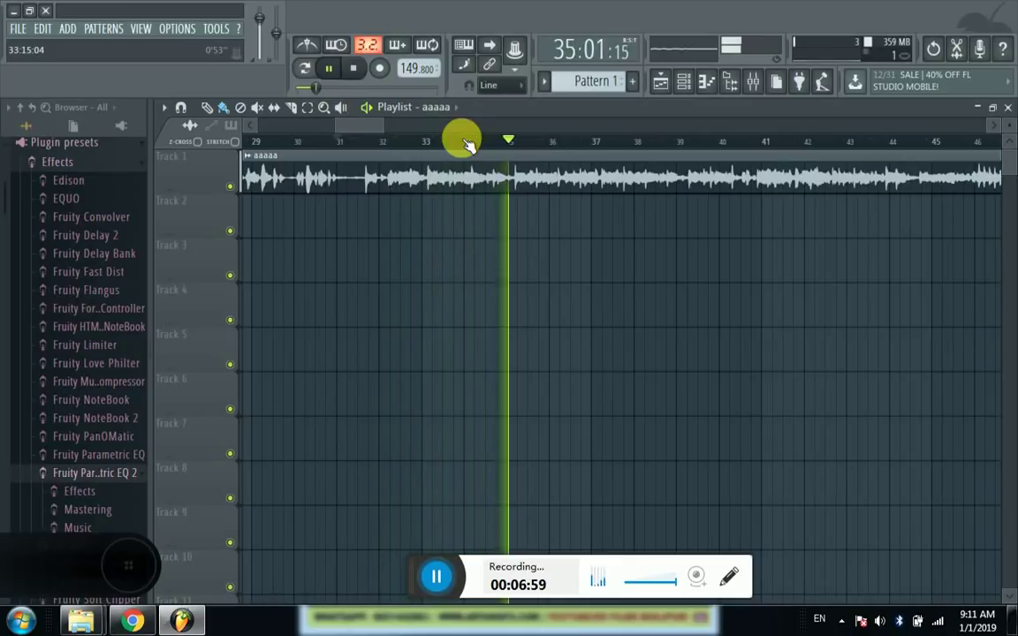
pyautogui.click(416, 143)
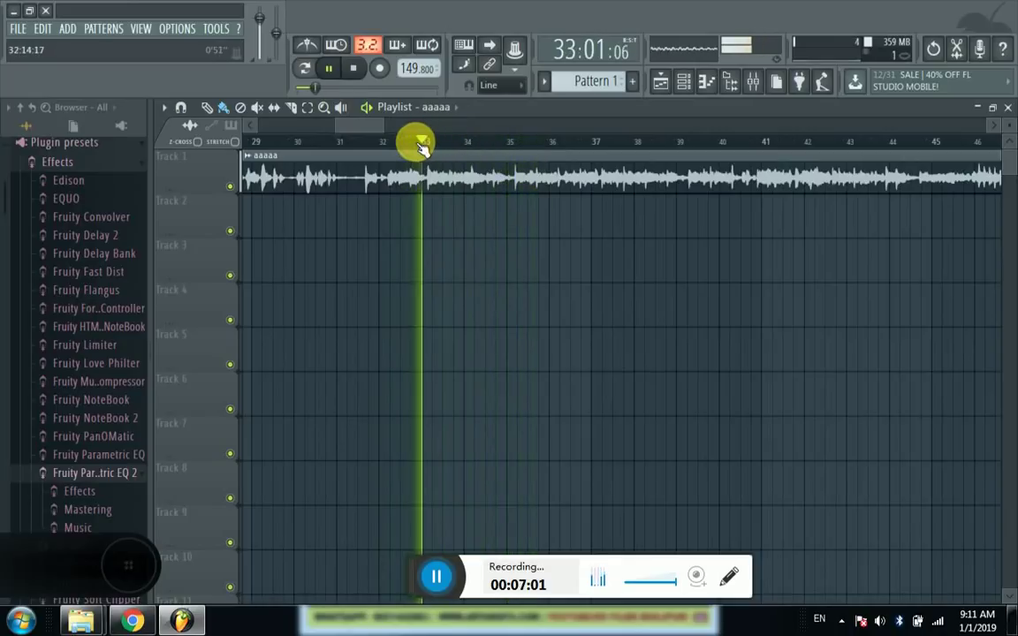
pyautogui.scroll(4, 422, 146)
pyautogui.click(361, 143)
pyautogui.click(333, 143)
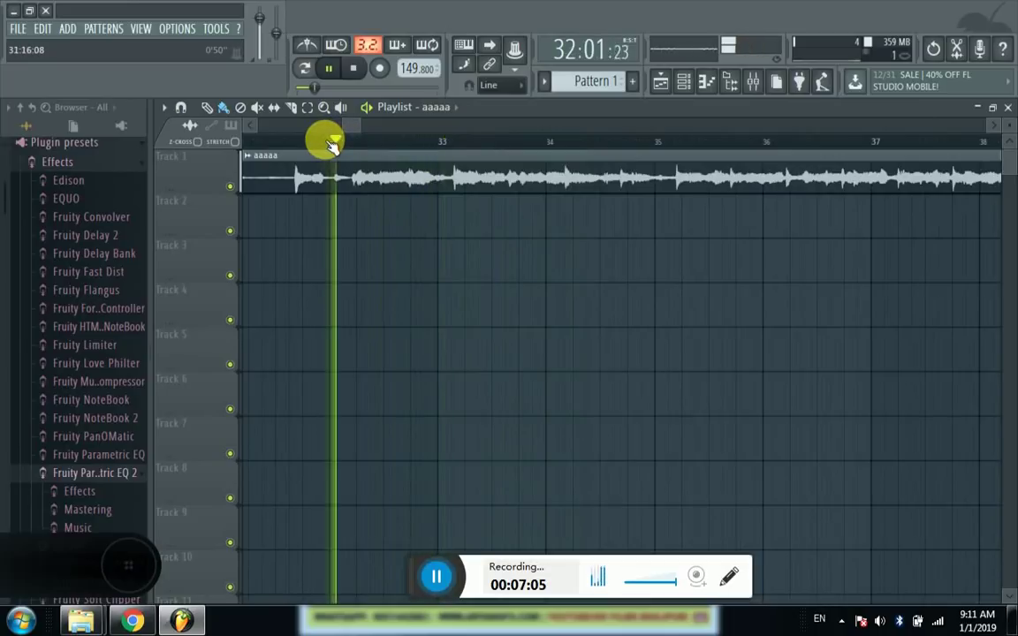
pyautogui.scroll(4, 330, 141)
pyautogui.click(328, 143)
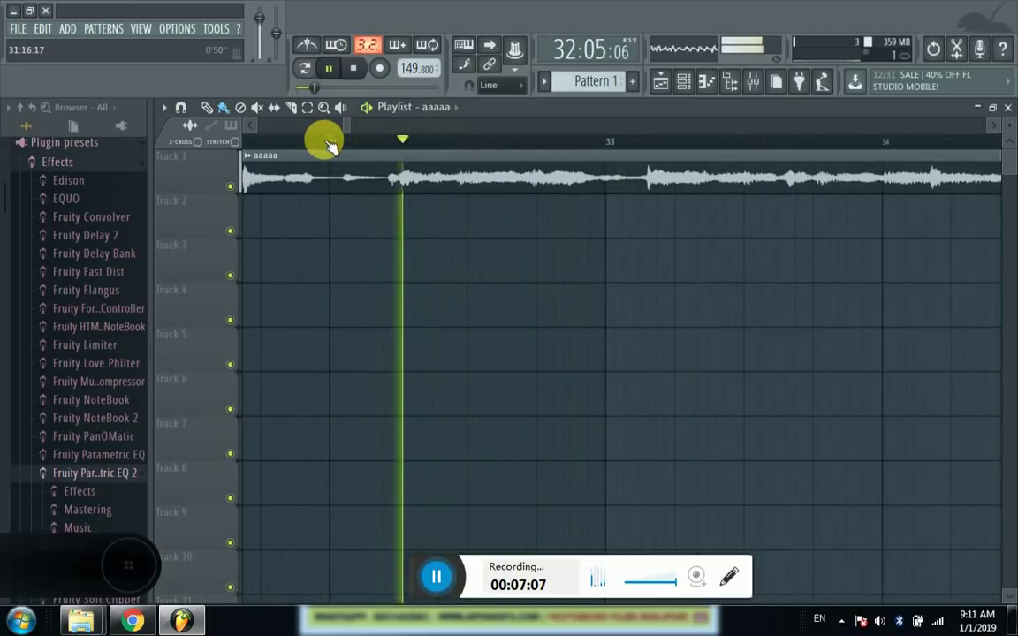
pyautogui.click(325, 142)
# - Shift the aaaaa clip later so it starts at 1:14:14, and replay it up to bar 33 to compare the beat
pyautogui.moveTo(548, 182); pyautogui.dragTo(622, 188)
pyautogui.click(482, 147)
pyautogui.click(477, 148)
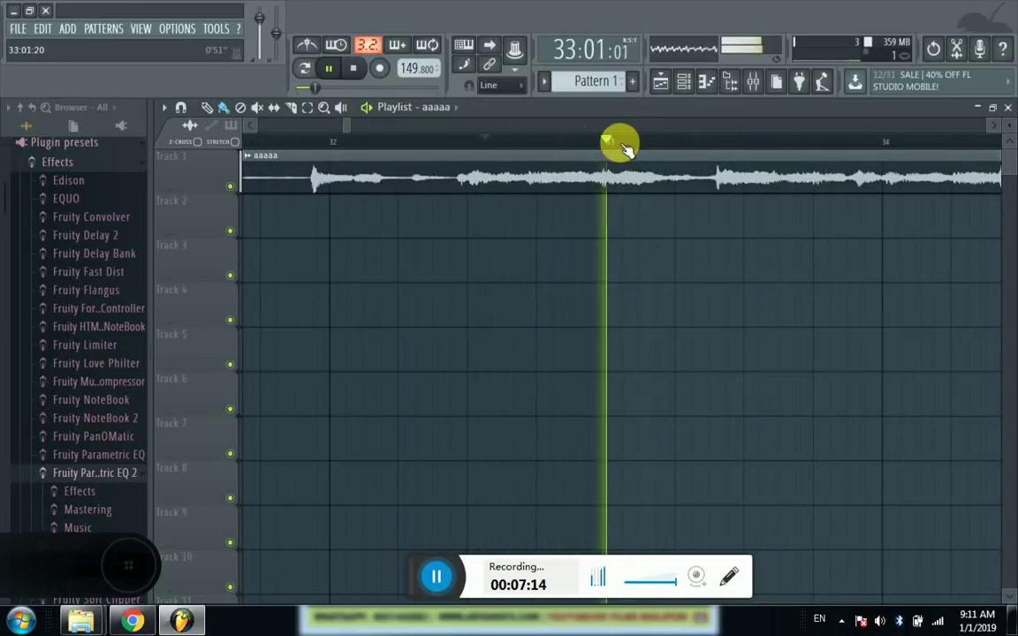
pyautogui.scroll(4, 619, 144)
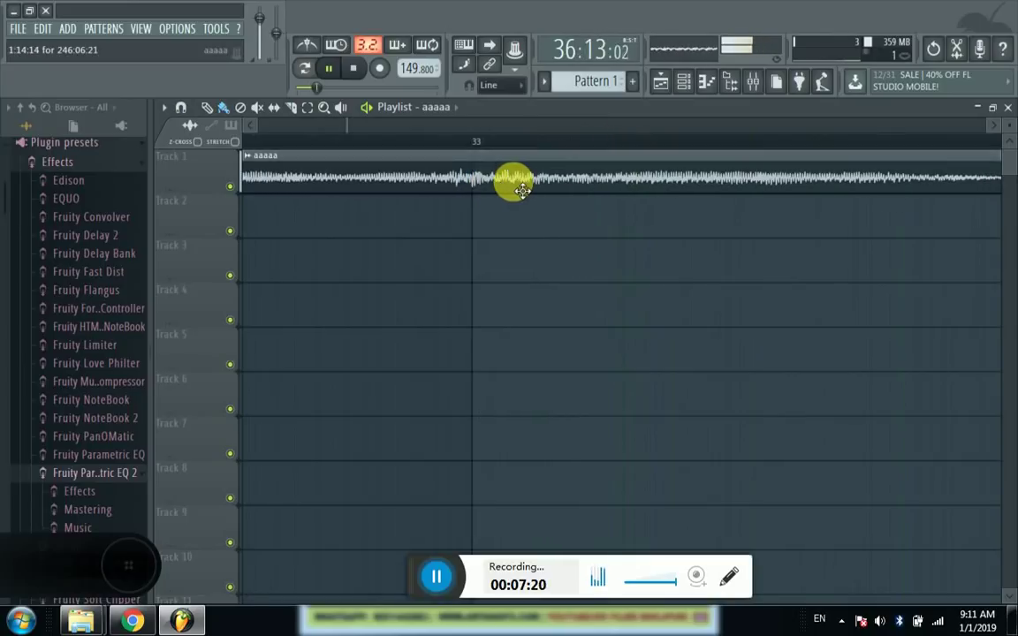
# - Replay from just before bar 33 and fine-tune the aaaaa clip by ear so it starts at 1:14:08
pyautogui.click(427, 146)
pyautogui.click(433, 148)
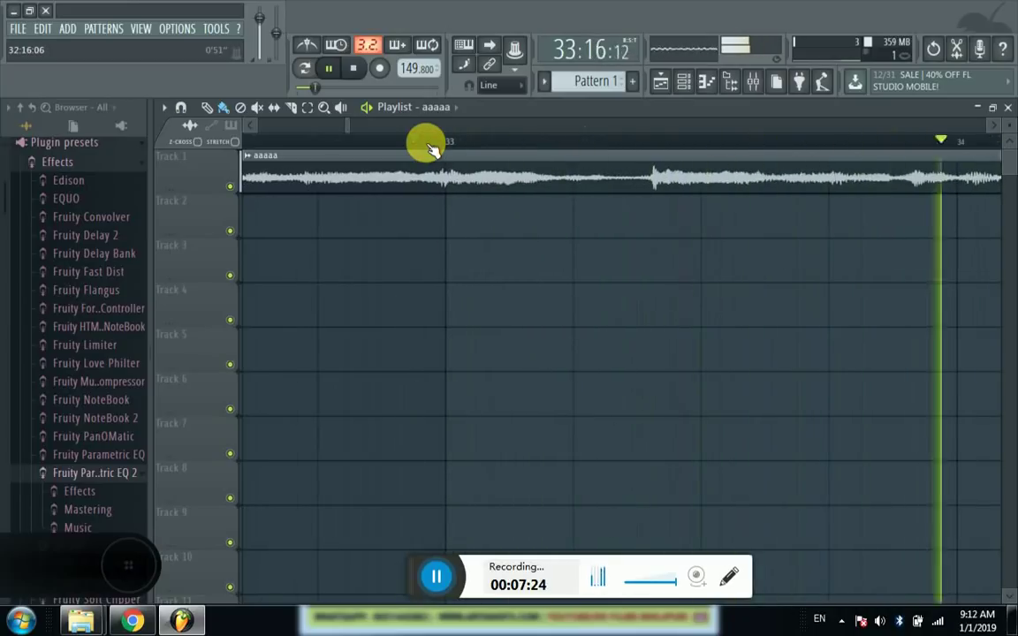
pyautogui.click(433, 149)
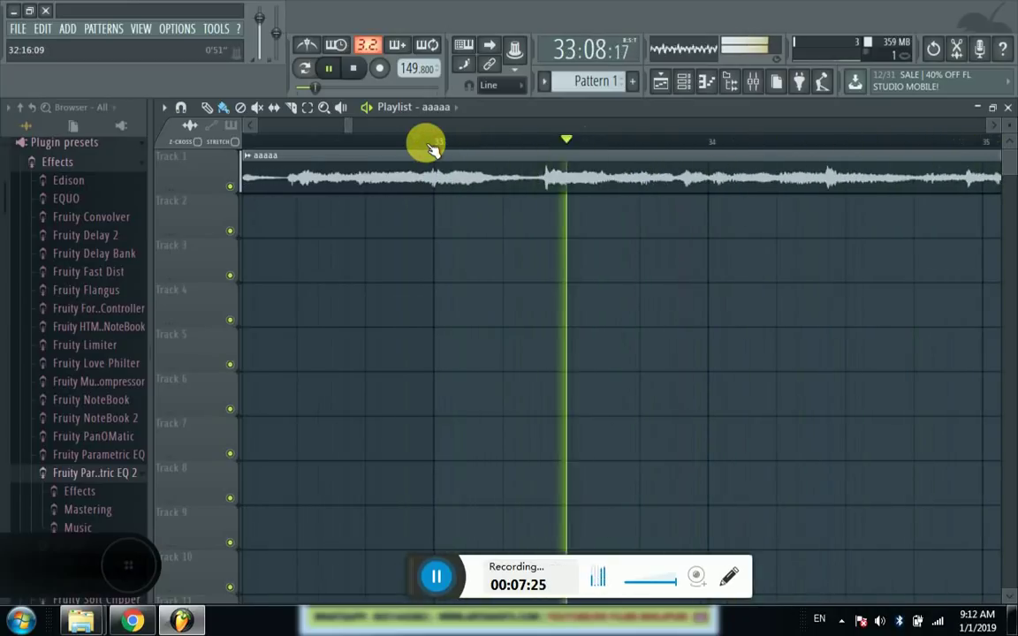
pyautogui.click(433, 148)
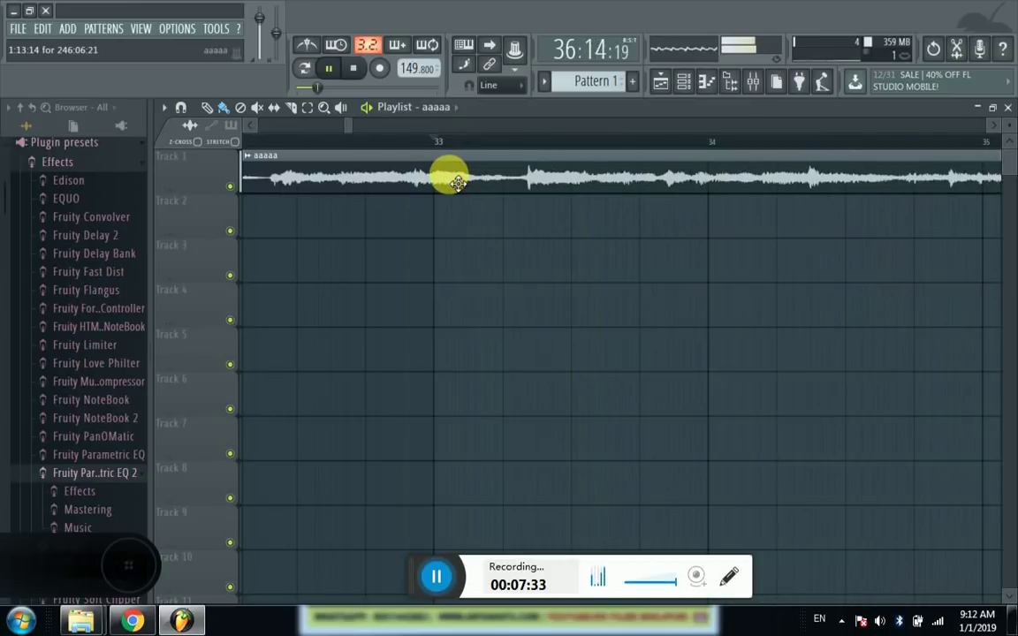
pyautogui.moveTo(459, 183); pyautogui.dragTo(465, 183)
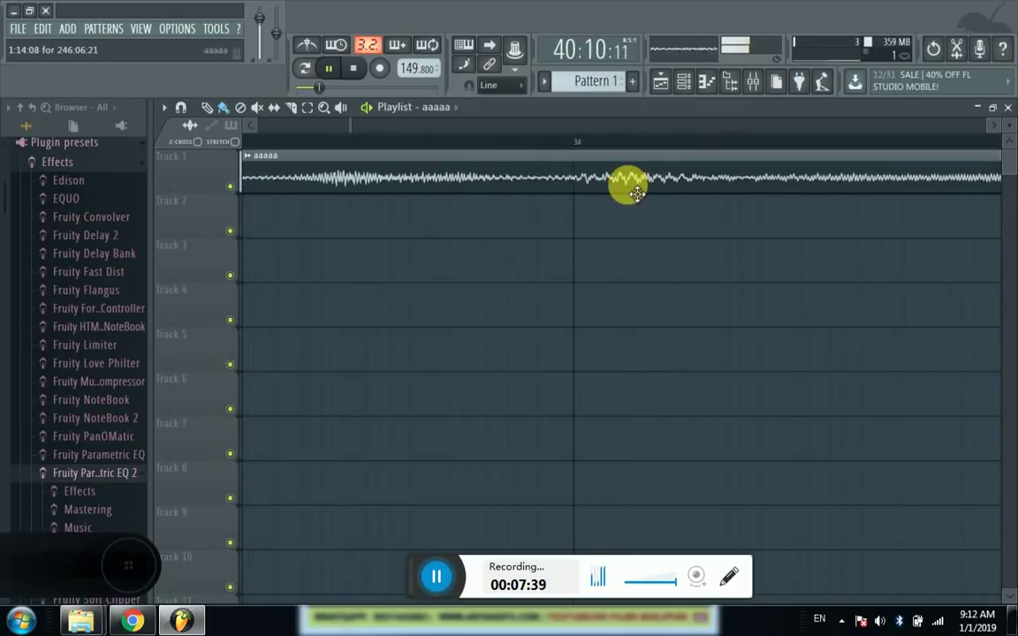
# - Replay the repositioned clip from about bar 31 and from just before bar 33 to check its timing
pyautogui.scroll(-10, 619, 143)
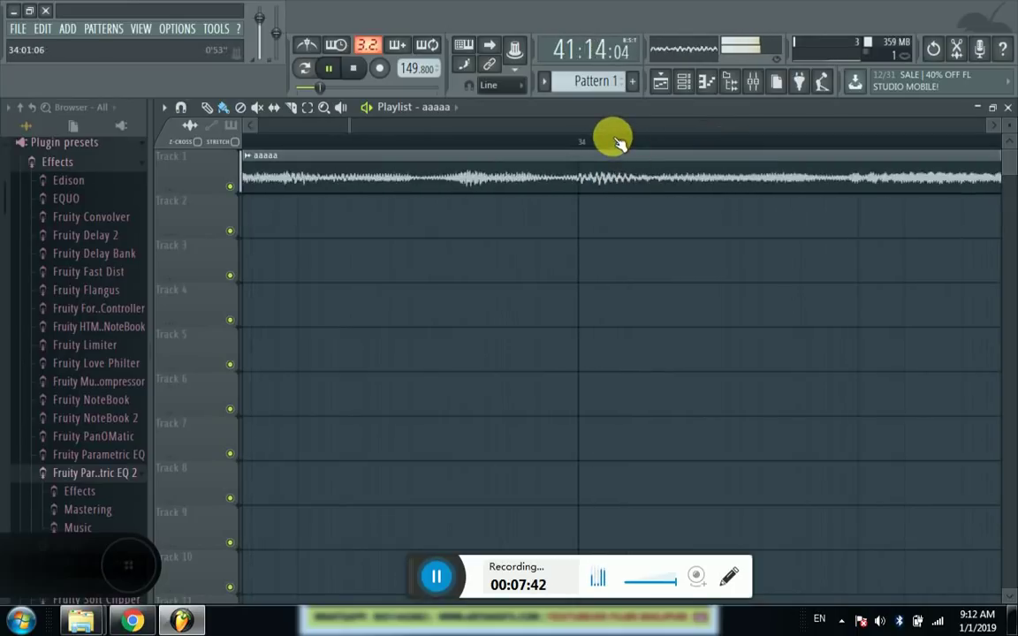
pyautogui.click(470, 141)
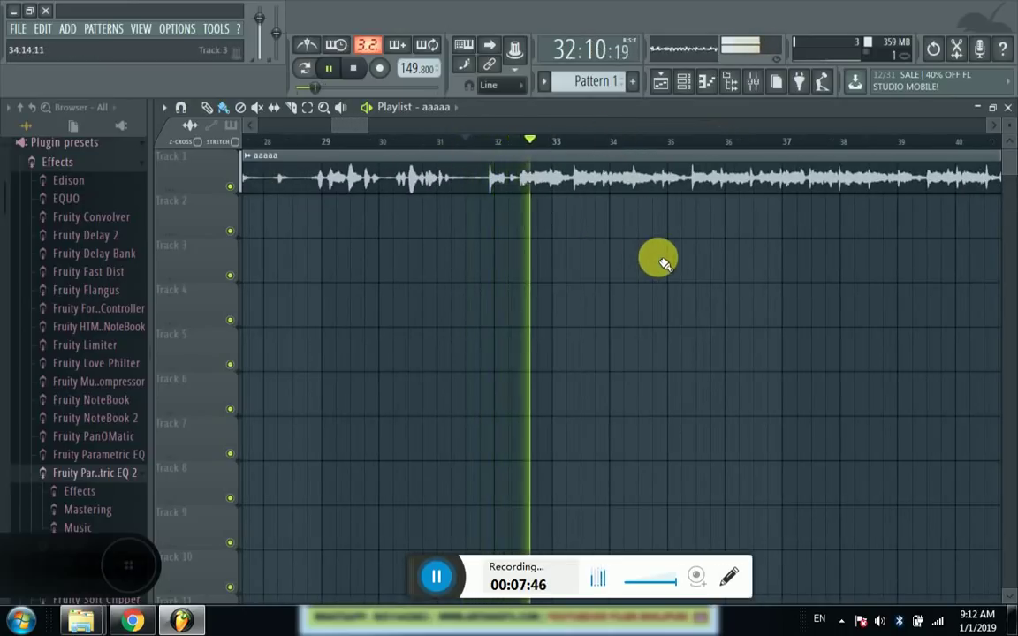
pyautogui.click(547, 145)
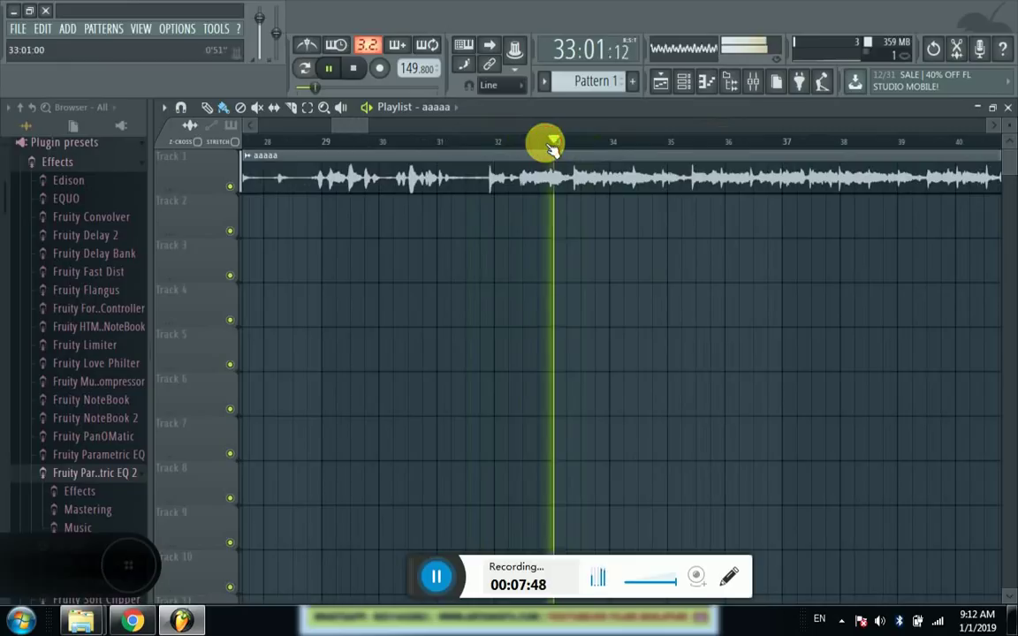
# - Replay the aaaaa clip from just before bar 33 and from bar 32 to check its beat against the grid
pyautogui.click(542, 145)
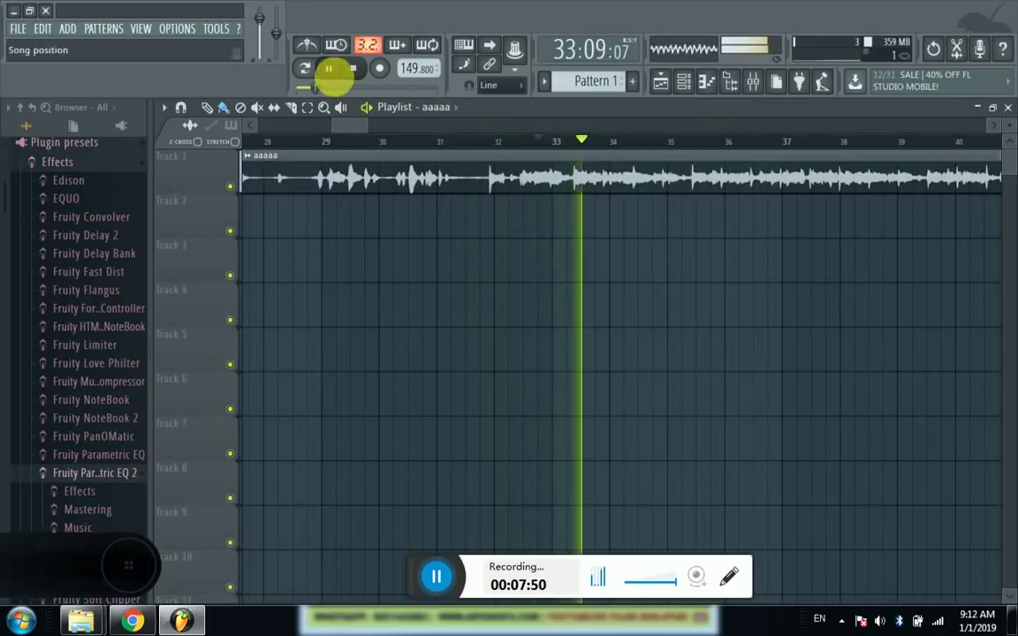
pyautogui.click(328, 68)
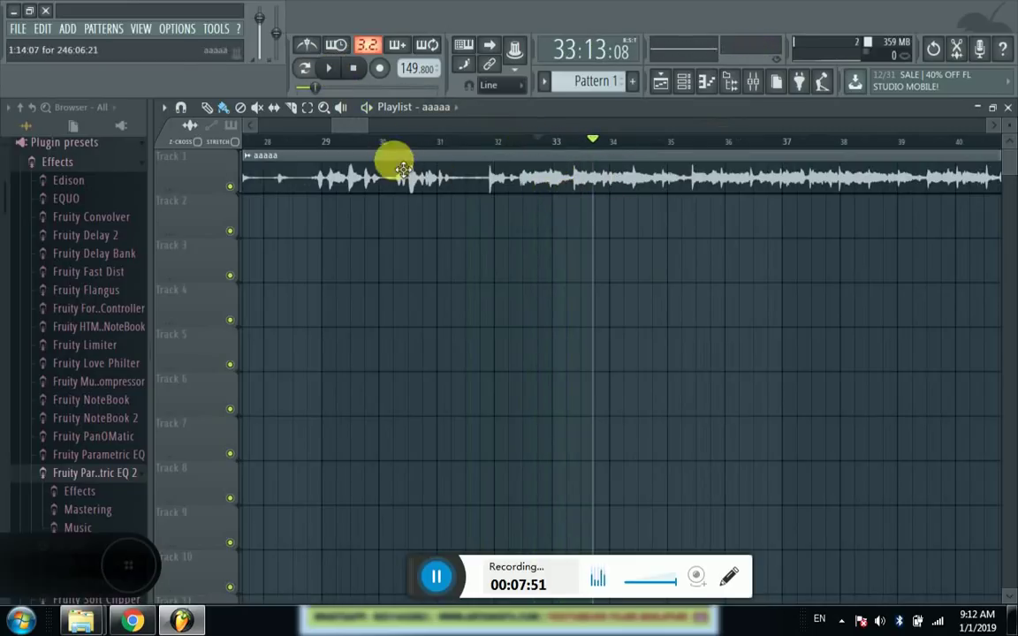
pyautogui.moveTo(339, 129); pyautogui.dragTo(347, 129)
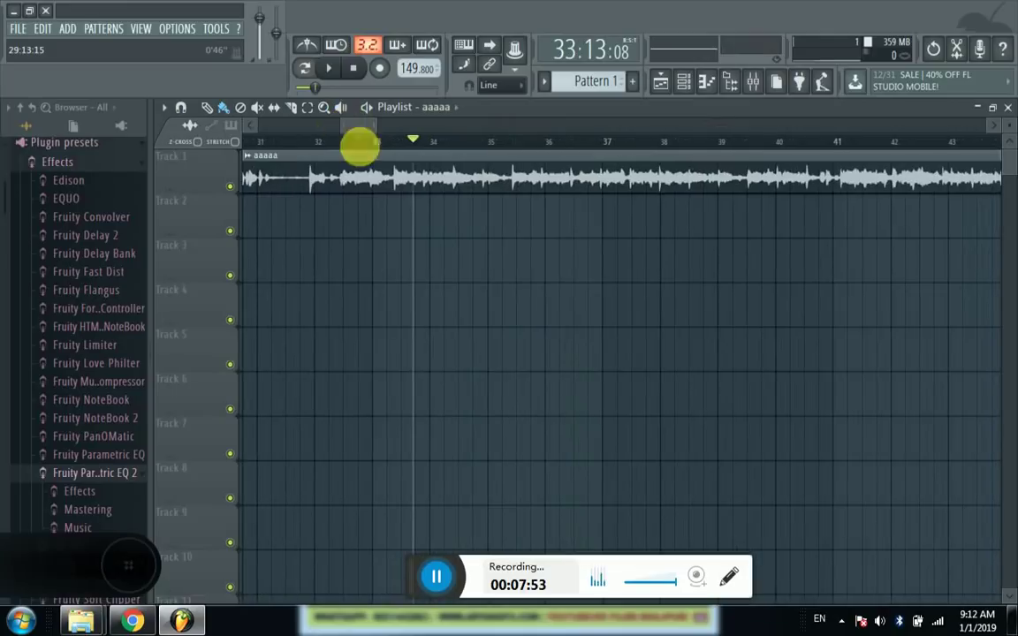
pyautogui.doubleClick(413, 187)
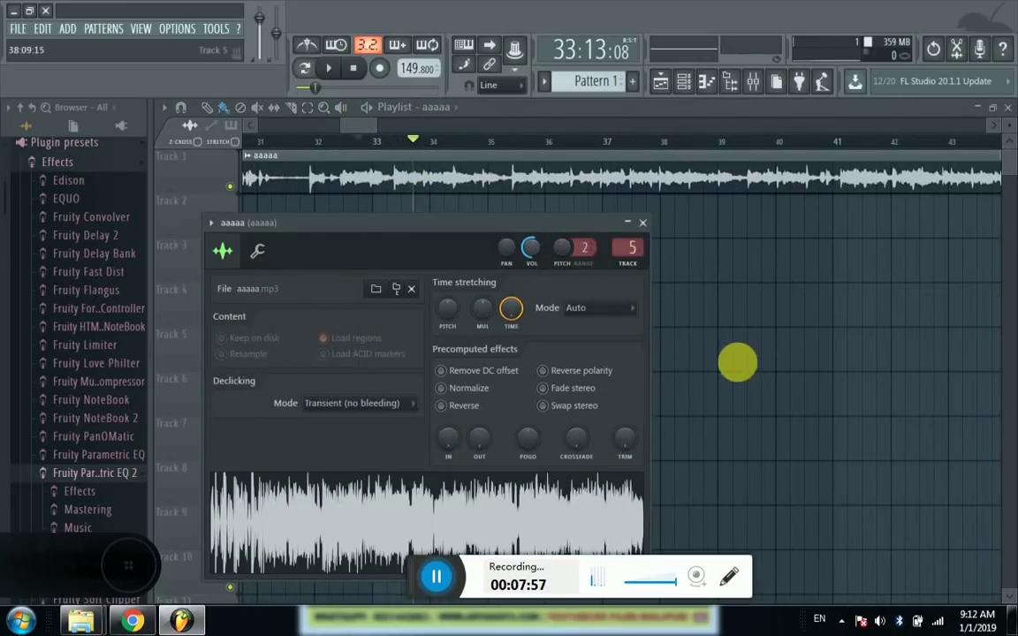
pyautogui.press('Escape')
pyautogui.scroll(2, 372, 146)
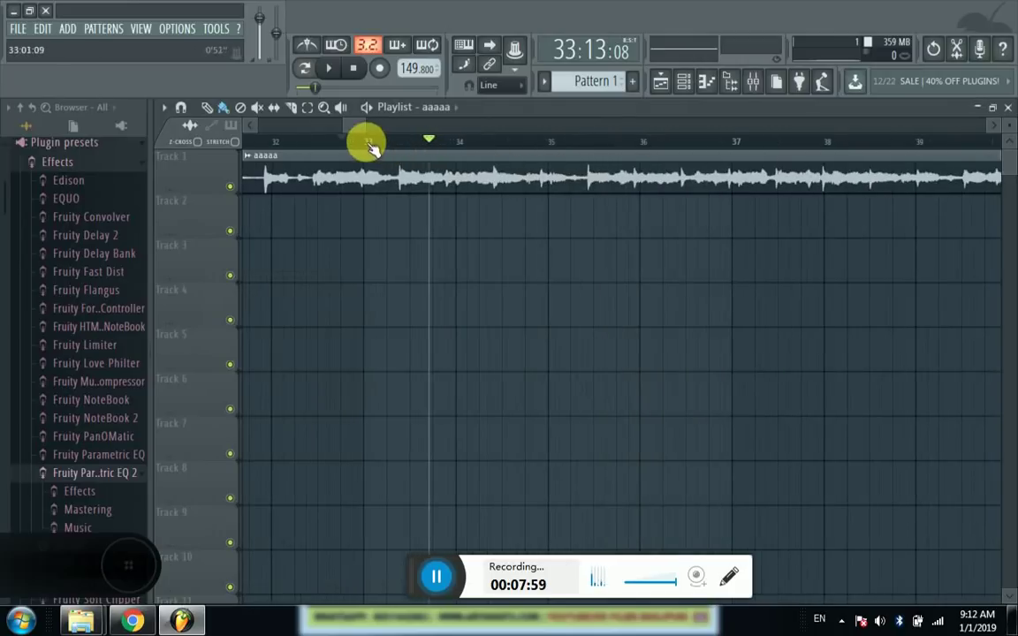
pyautogui.click(370, 144)
pyautogui.click(330, 71)
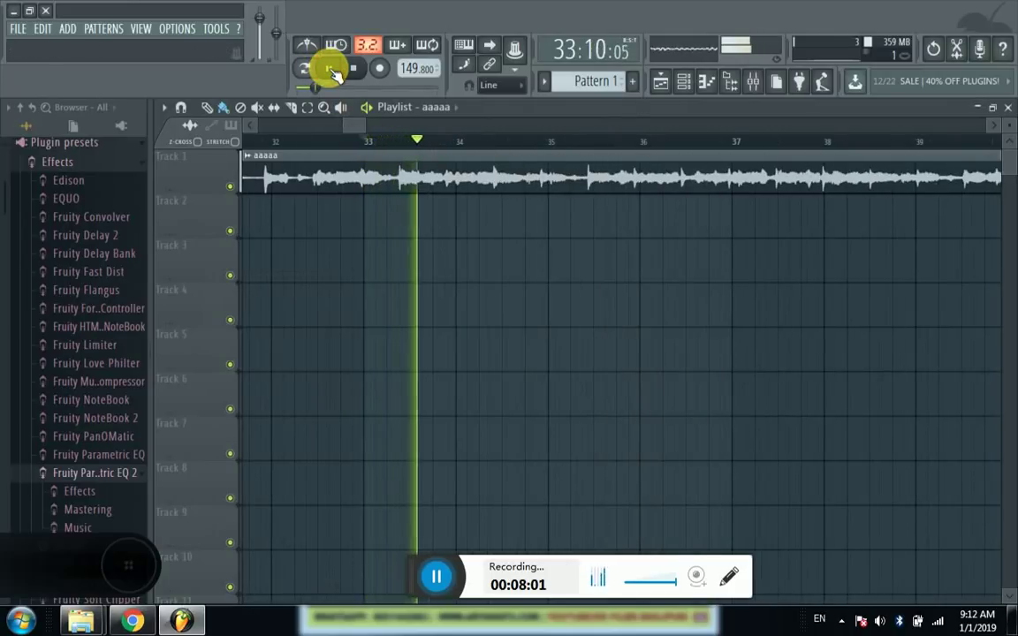
pyautogui.click(266, 141)
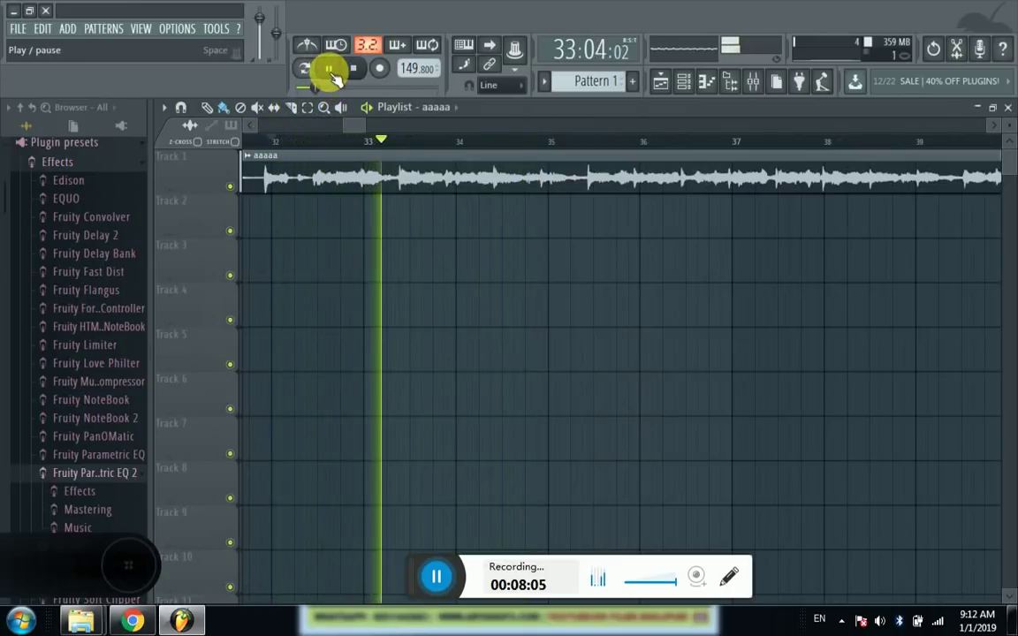
pyautogui.click(328, 69)
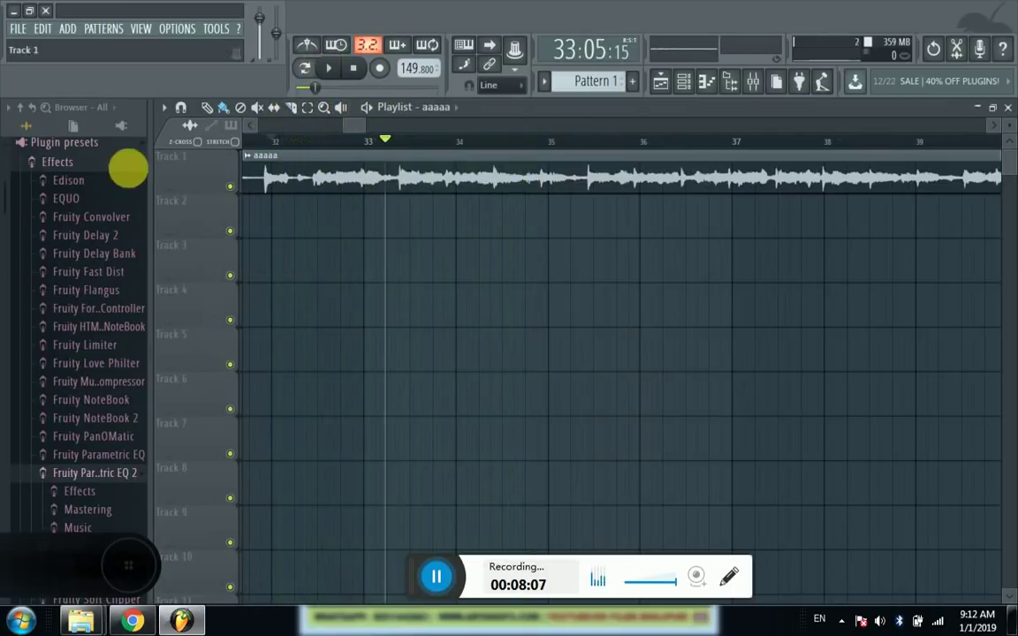
# - Add the Hard_Kick sample numbered (5) from Dj Pack, Dj New Packs 2017, kiki pack to Track 2 at bar 33
pyautogui.click(30, 110)
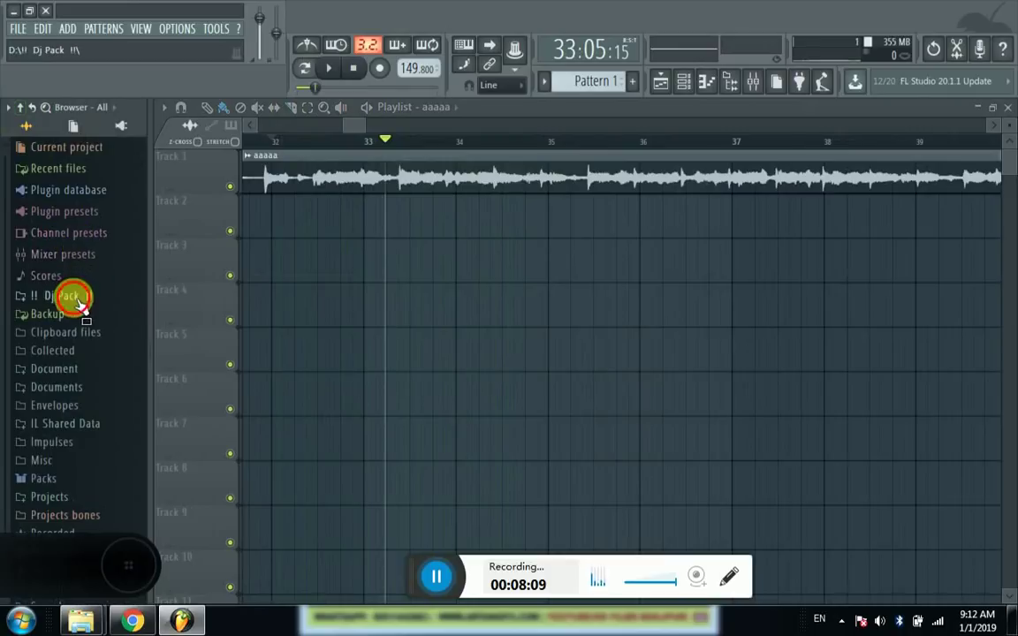
pyautogui.click(75, 297)
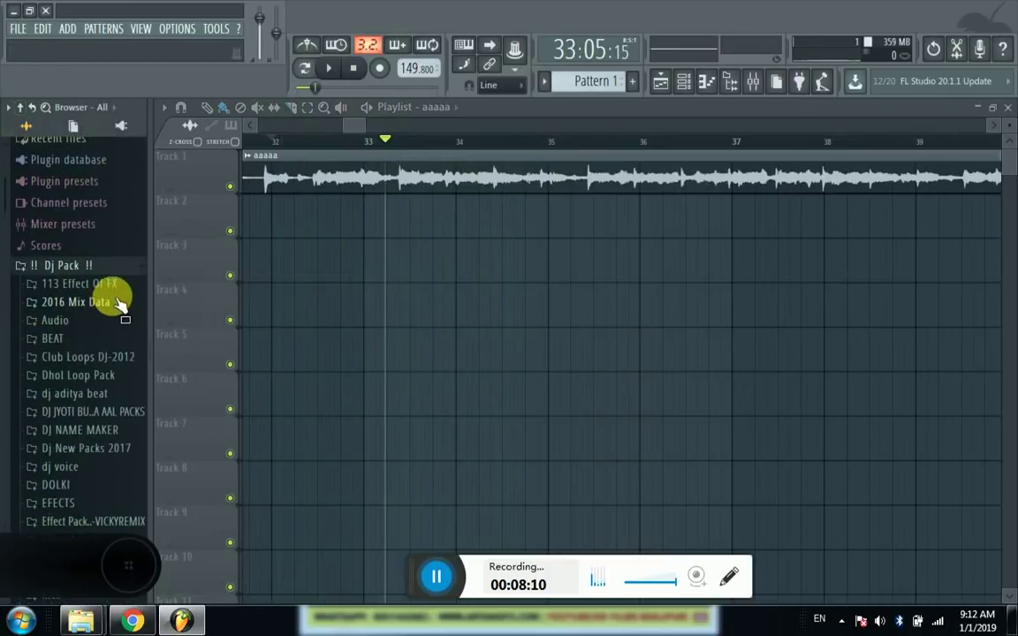
pyautogui.click(99, 449)
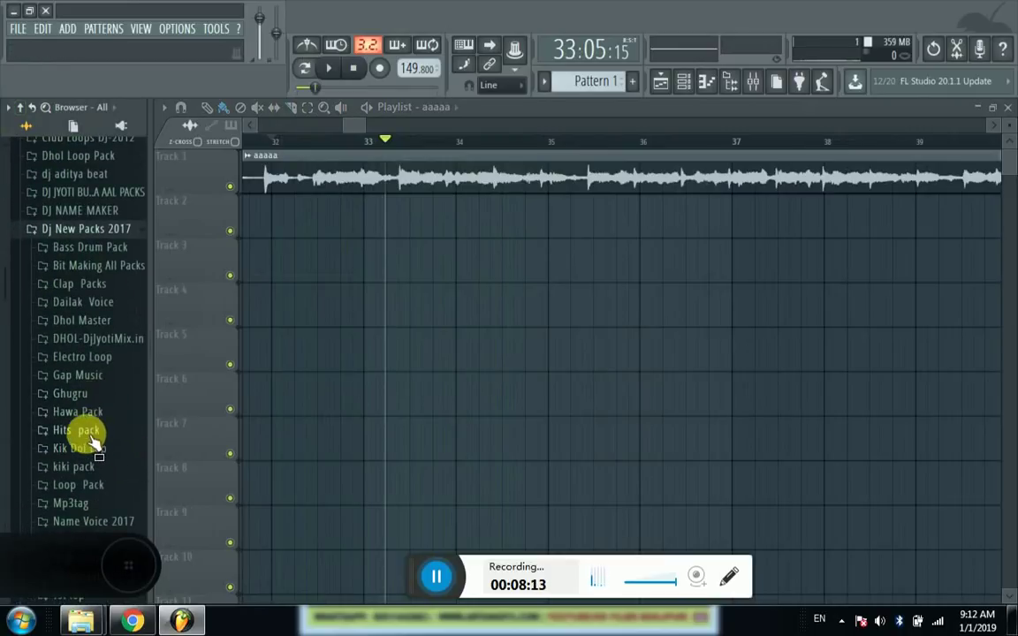
pyautogui.click(84, 467)
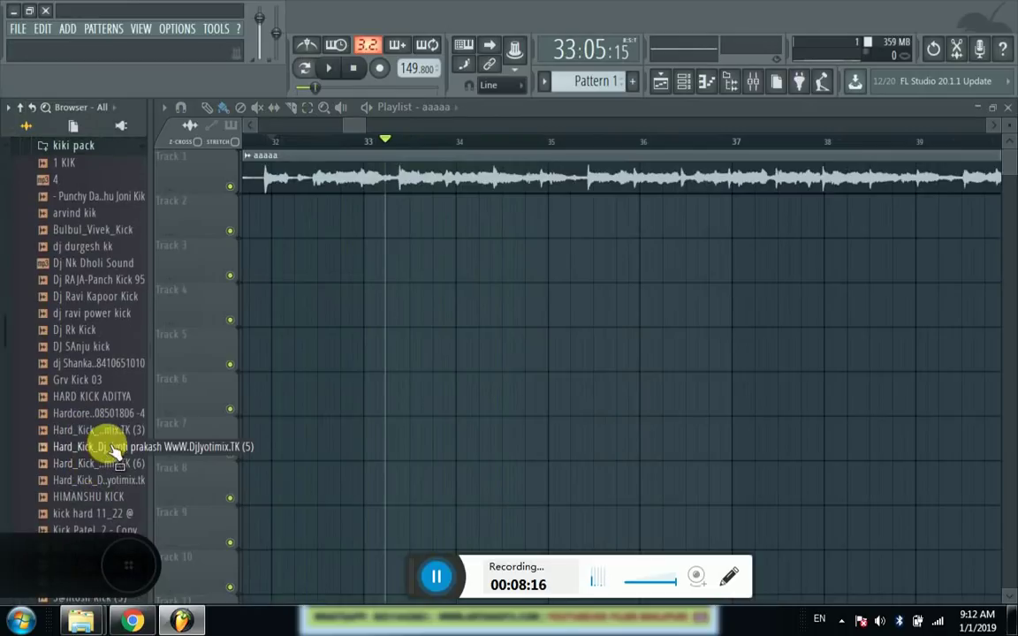
pyautogui.moveTo(103, 449); pyautogui.dragTo(368, 221)
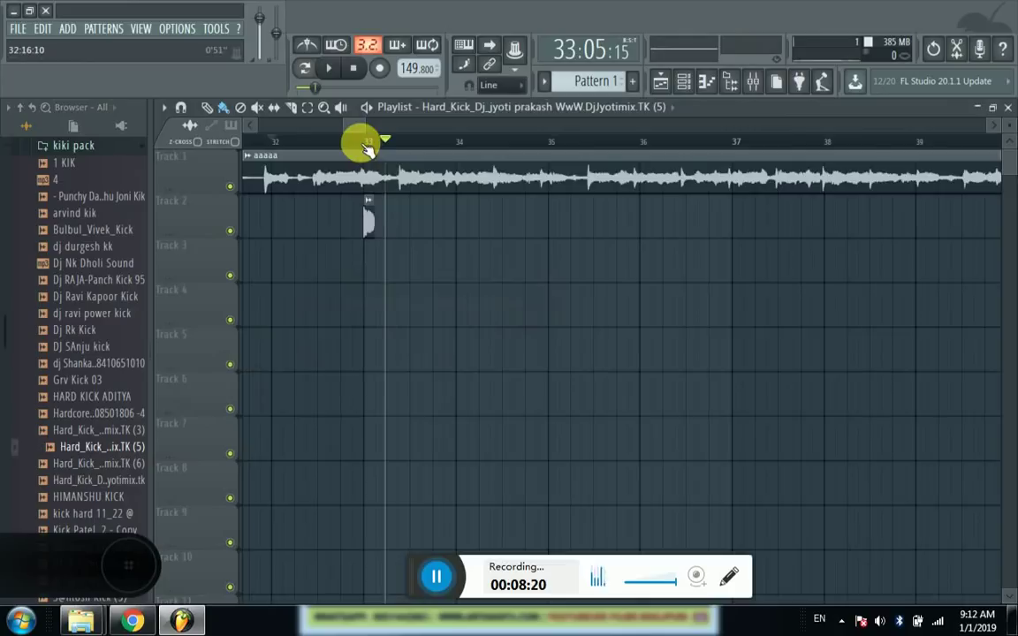
# - Place seven more copies of the kick on Track 2, one on every beat through bars 33 and 34
pyautogui.scroll(5, 368, 148)
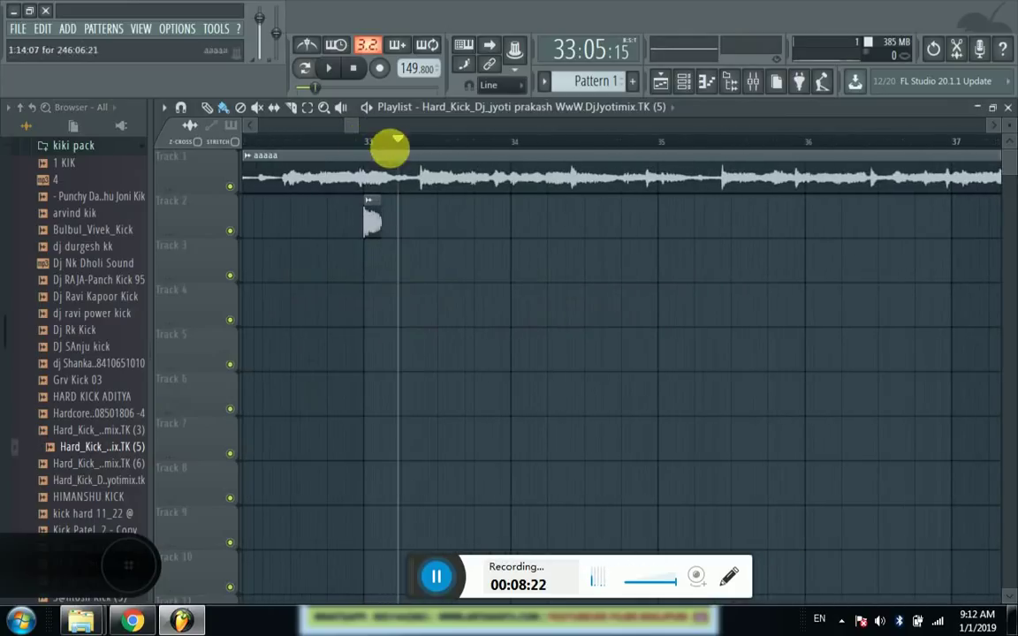
pyautogui.moveTo(400, 145); pyautogui.dragTo(412, 146)
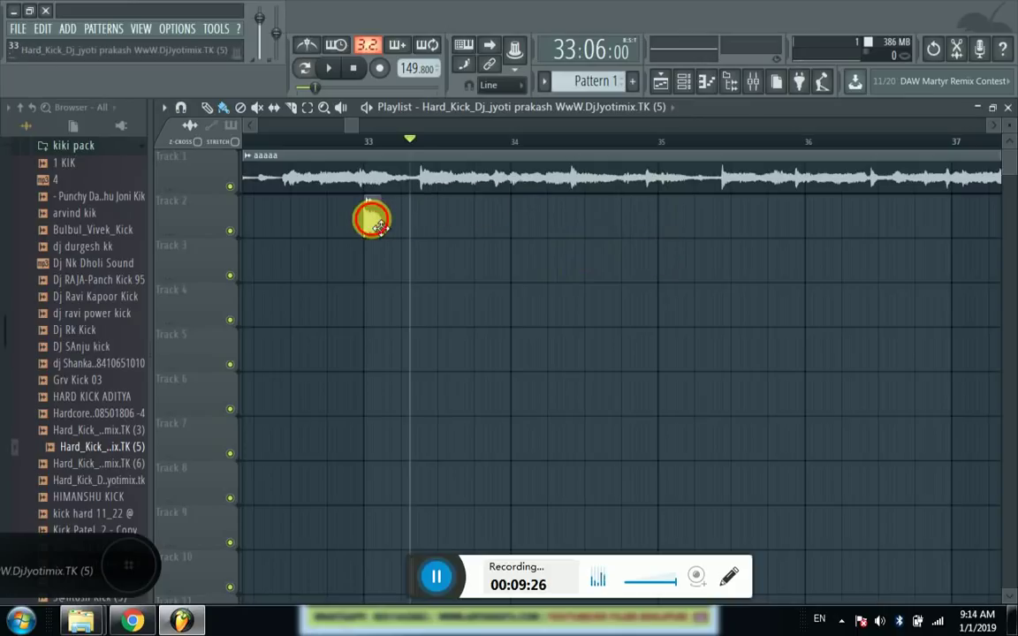
pyautogui.moveTo(413, 141); pyautogui.dragTo(541, 141)
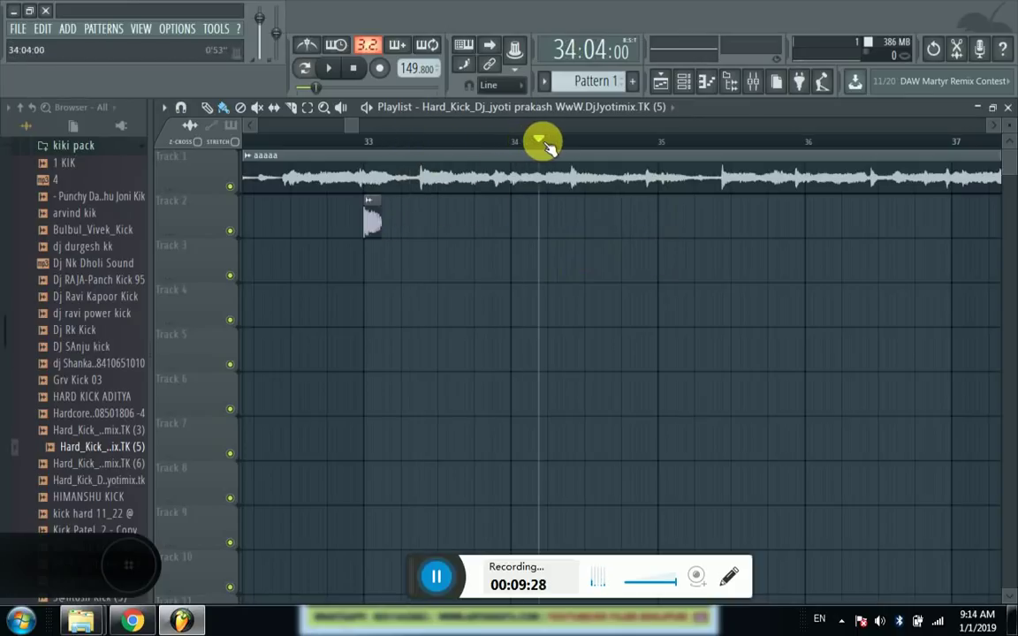
pyautogui.click(406, 215)
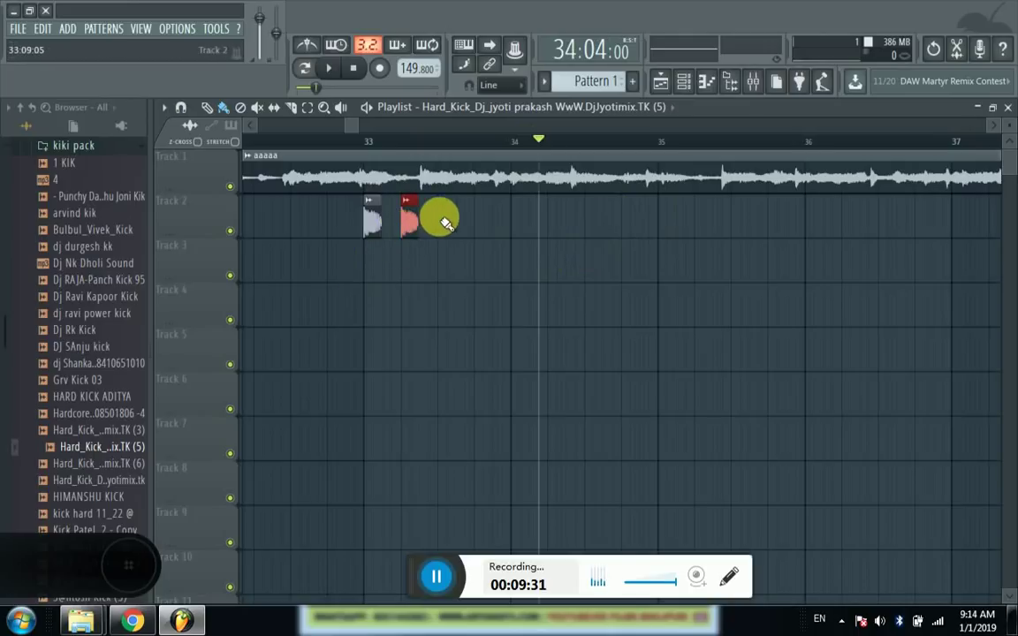
pyautogui.click(446, 219)
pyautogui.click(480, 218)
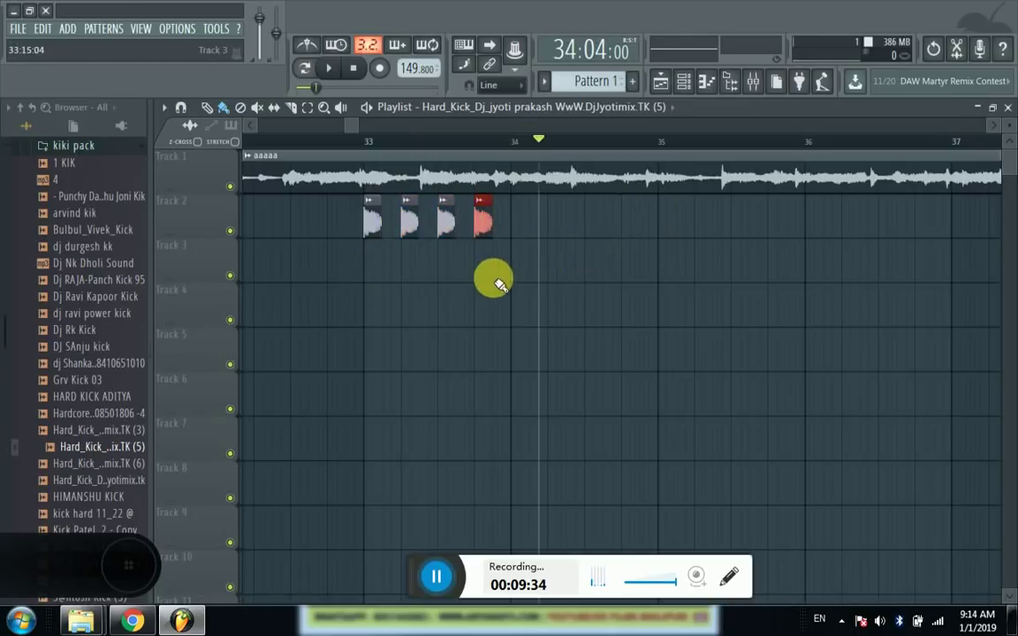
pyautogui.click(517, 219)
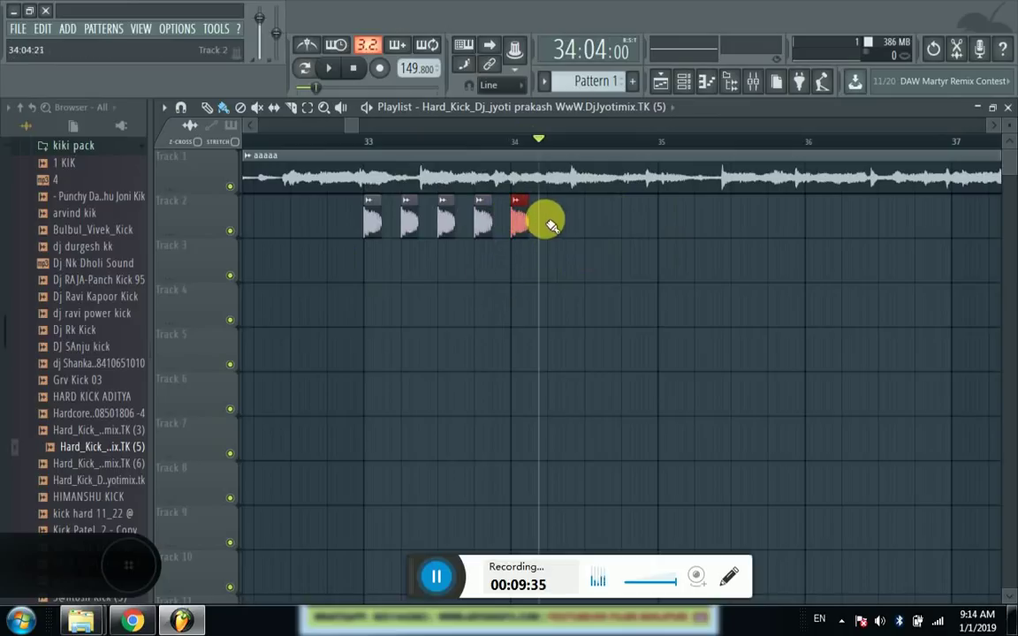
pyautogui.click(586, 221)
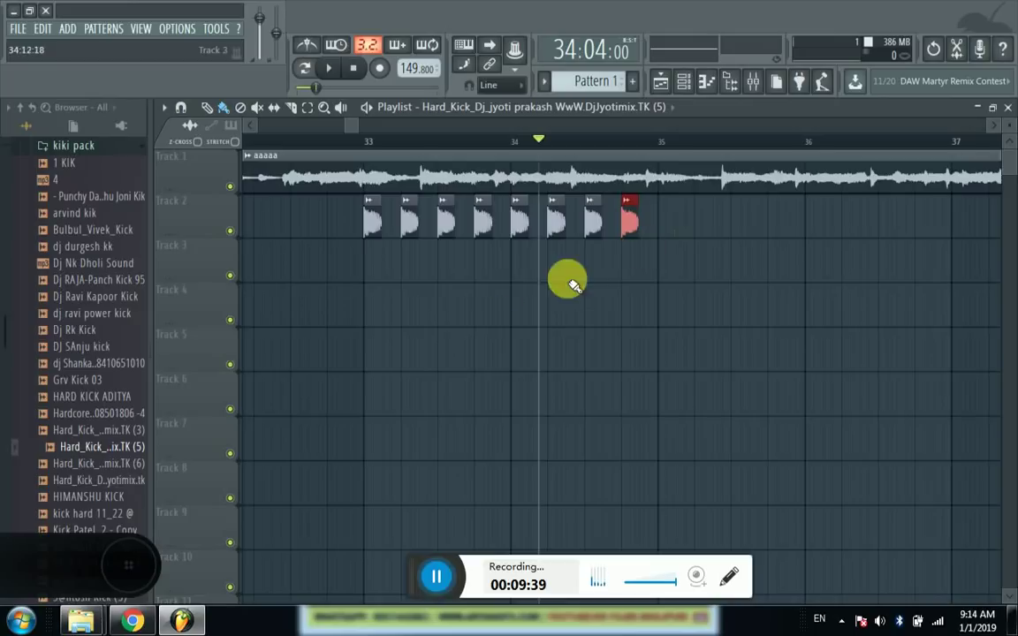
# - Lower the kick sample's volume to about 53% and increase its OUT fade in the sample settings
pyautogui.scroll(2, 355, 150)
pyautogui.click(340, 144)
pyautogui.doubleClick(394, 225)
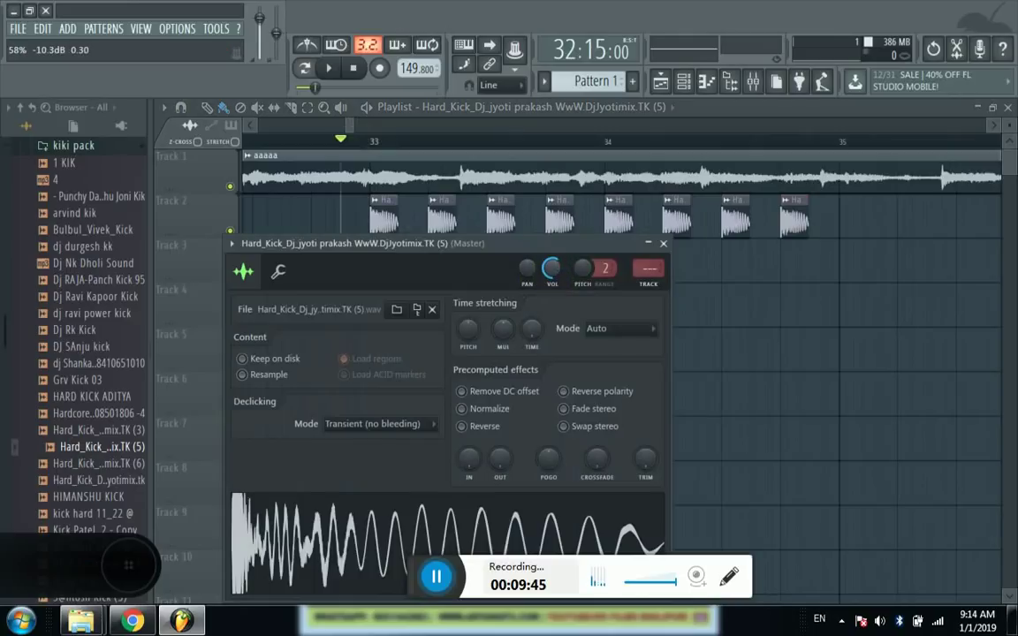
pyautogui.moveTo(495, 465); pyautogui.dragTo(496, 452)
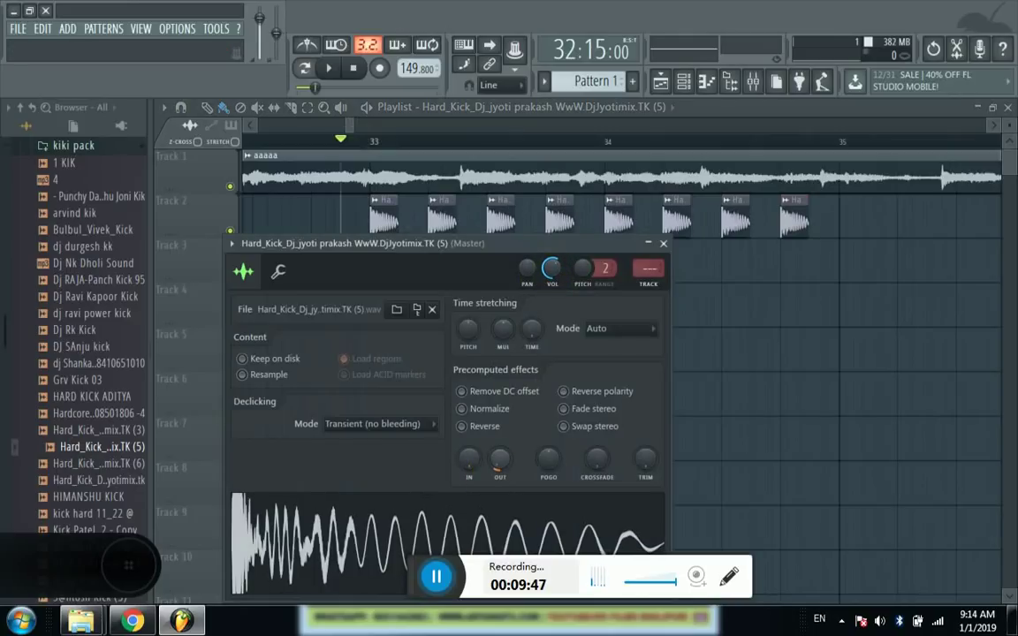
pyautogui.rightClick(730, 402)
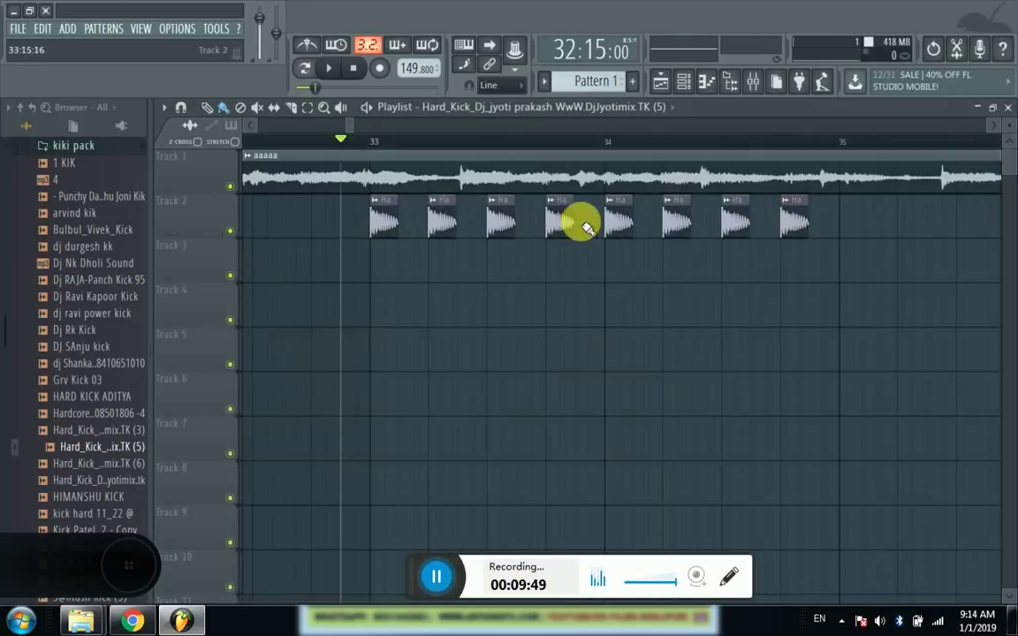
pyautogui.doubleClick(569, 217)
pyautogui.moveTo(553, 268); pyautogui.dragTo(552, 258)
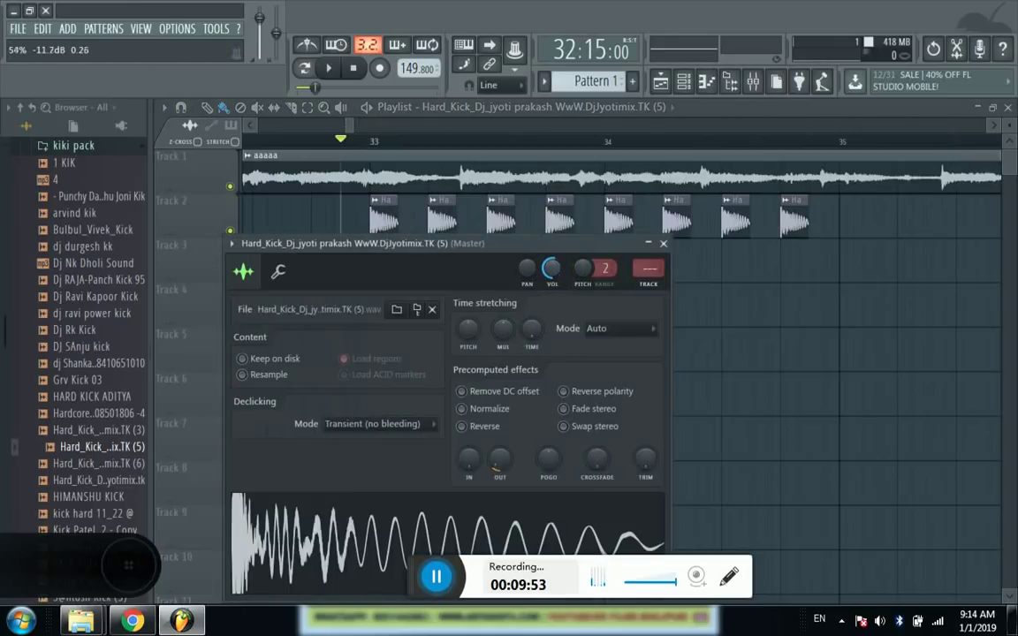
pyautogui.doubleClick(550, 212)
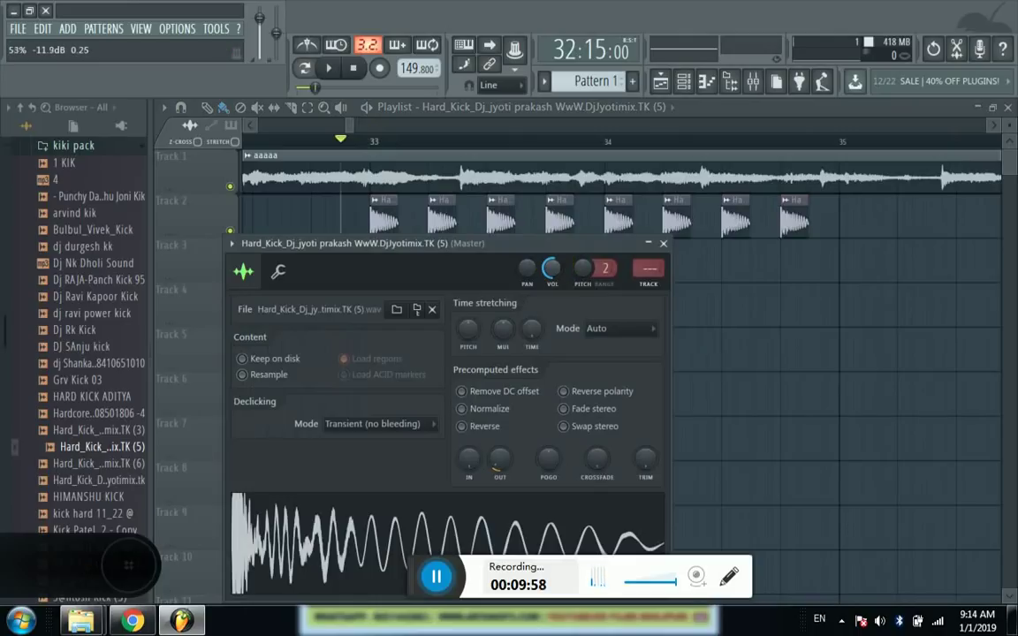
pyautogui.moveTo(498, 471)
pyautogui.mouseDown()
pyautogui.moveTo(497, 480)
pyautogui.moveTo(499, 451)
pyautogui.mouseUp()
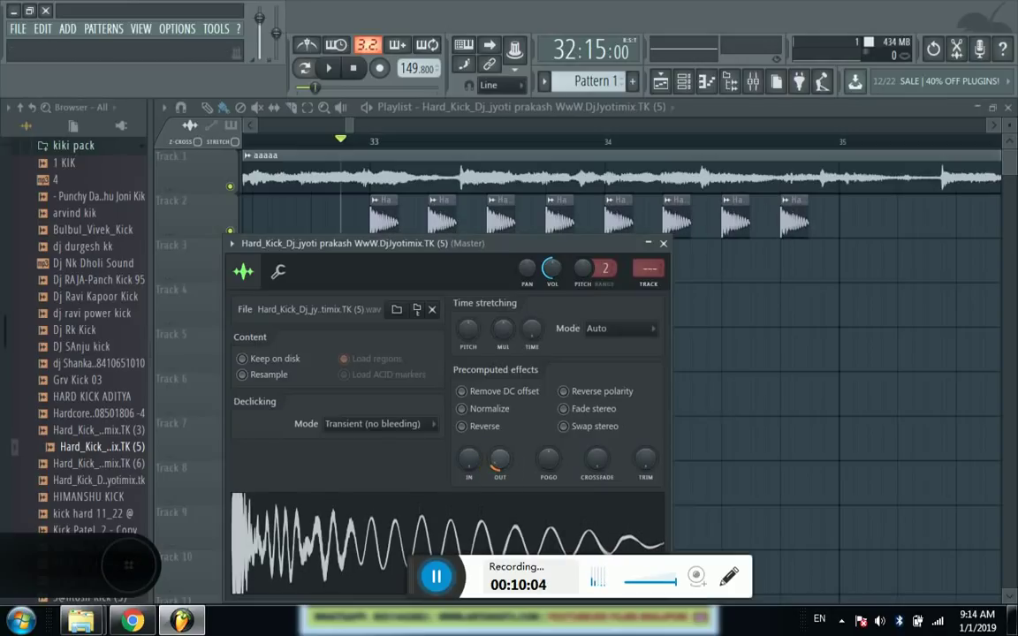
pyautogui.press('Escape')
# - Play bars 33 and 34 to hear the eight kicks against the song
pyautogui.click(354, 69)
pyautogui.click(332, 74)
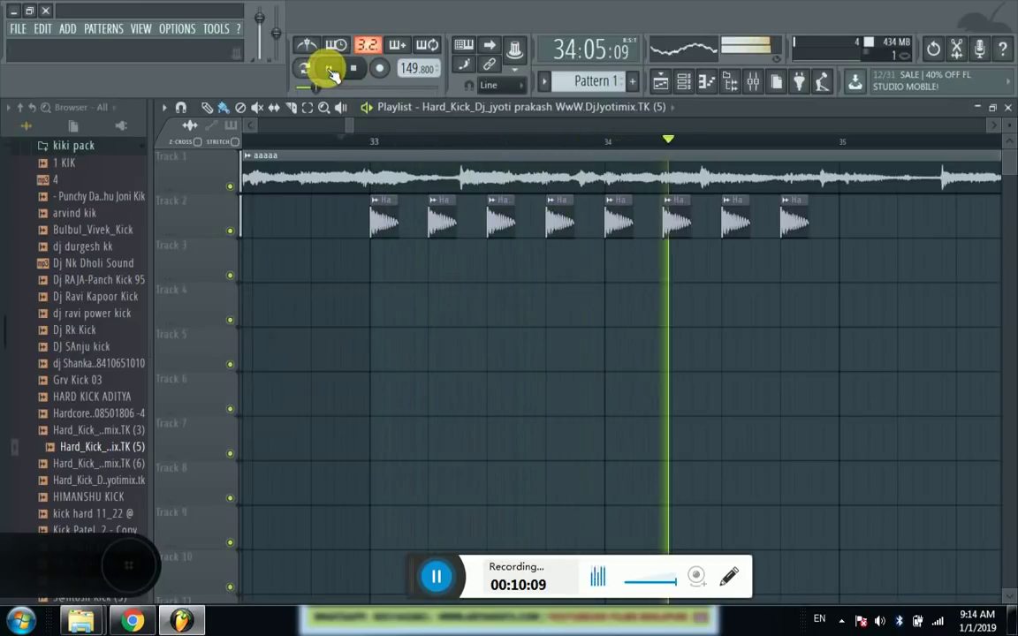
pyautogui.click(327, 67)
# - Delete the second, fourth, sixth and eighth kicks on Track 2
pyautogui.rightClick(441, 223)
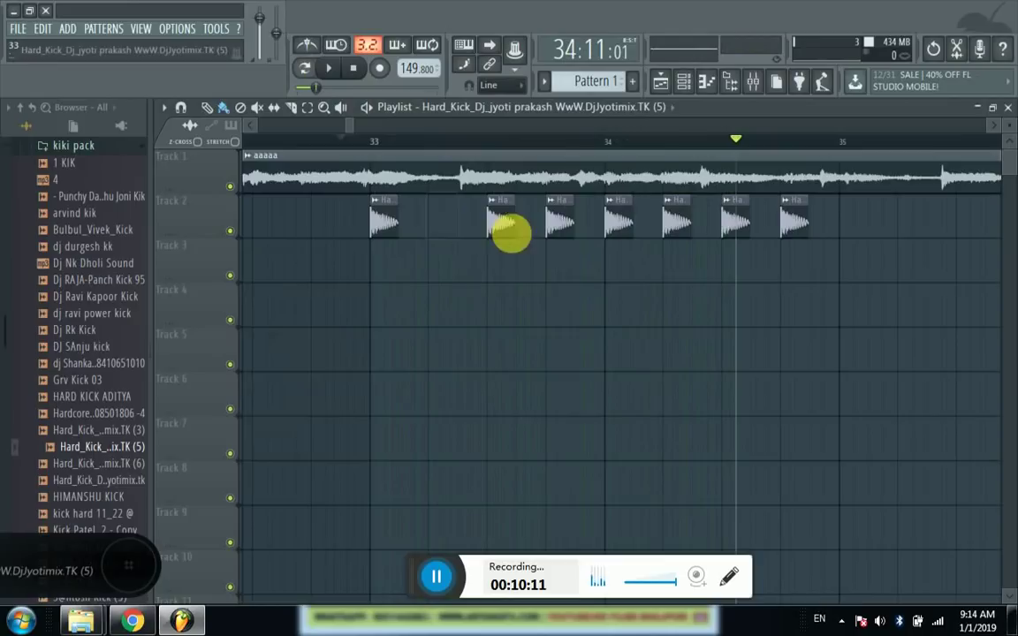
pyautogui.rightClick(558, 222)
pyautogui.rightClick(664, 226)
pyautogui.rightClick(799, 221)
# - Replay from just before bar 33 into bar 35 to check the thinned kick pattern against the song
pyautogui.click(327, 140)
pyautogui.click(329, 69)
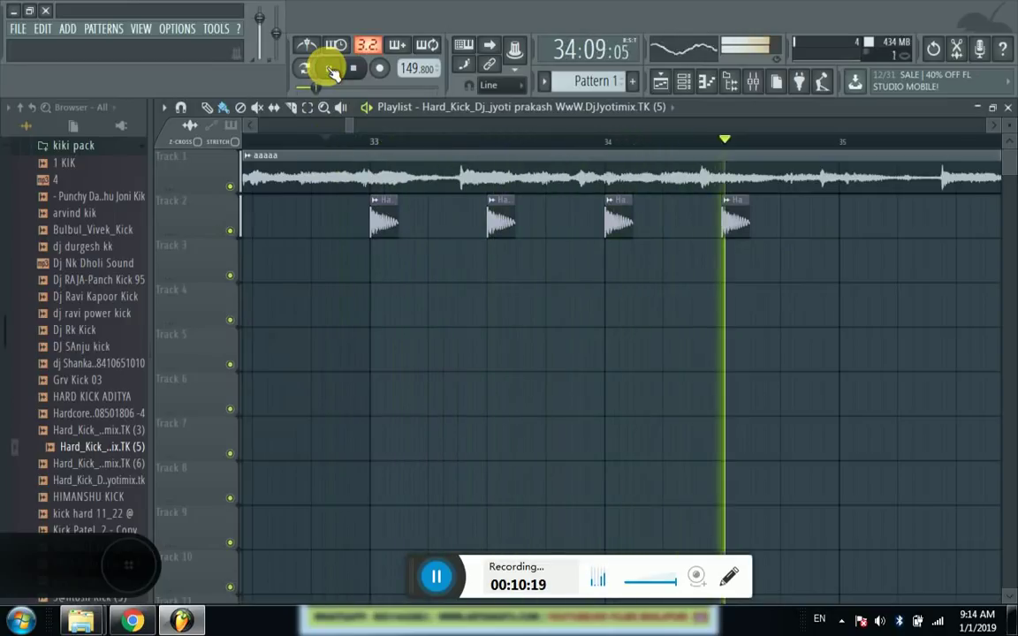
pyautogui.click(330, 70)
pyautogui.scroll(-1, 525, 148)
pyautogui.scroll(2, 523, 147)
pyautogui.scroll(-2, 522, 146)
pyautogui.scroll(-3, 522, 148)
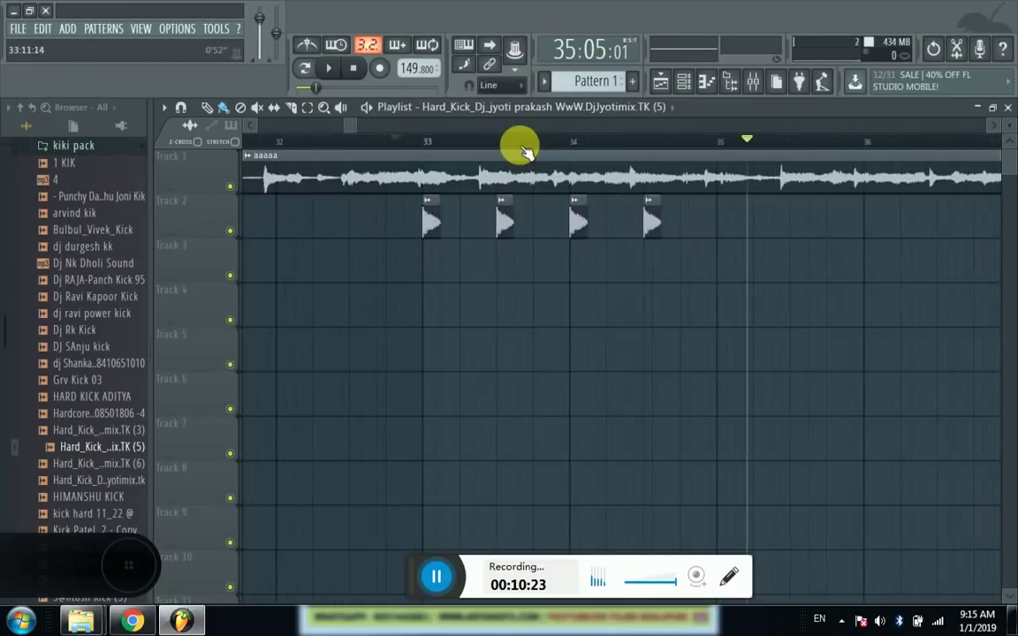
pyautogui.moveTo(349, 126); pyautogui.dragTo(352, 127)
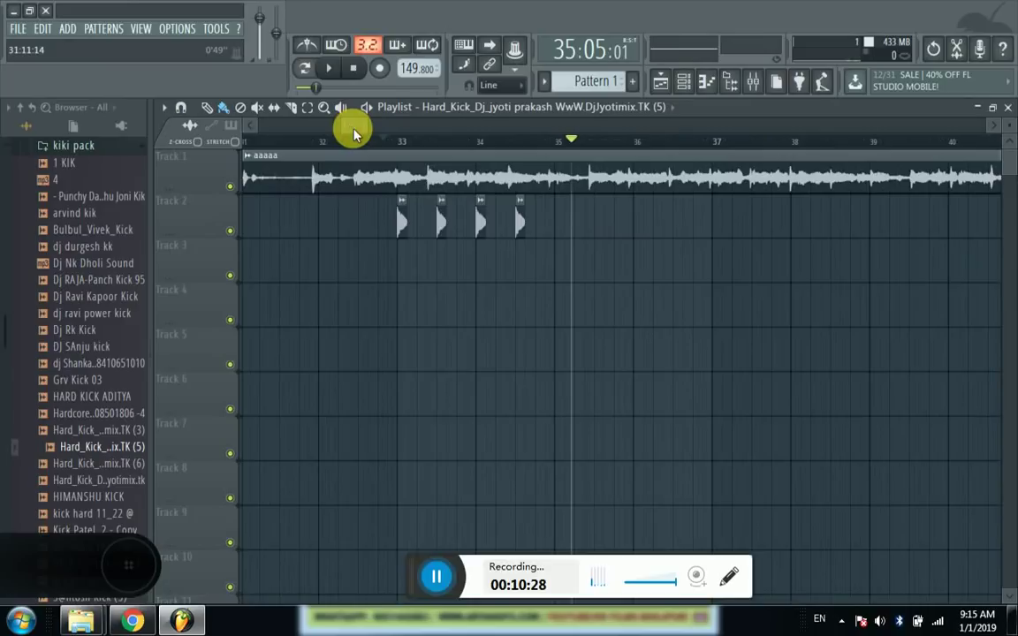
# - Place the VT_MA sample from the Main Qualty folder on Track 3 beneath each of the four kicks
pyautogui.scroll(-6, 97, 421)
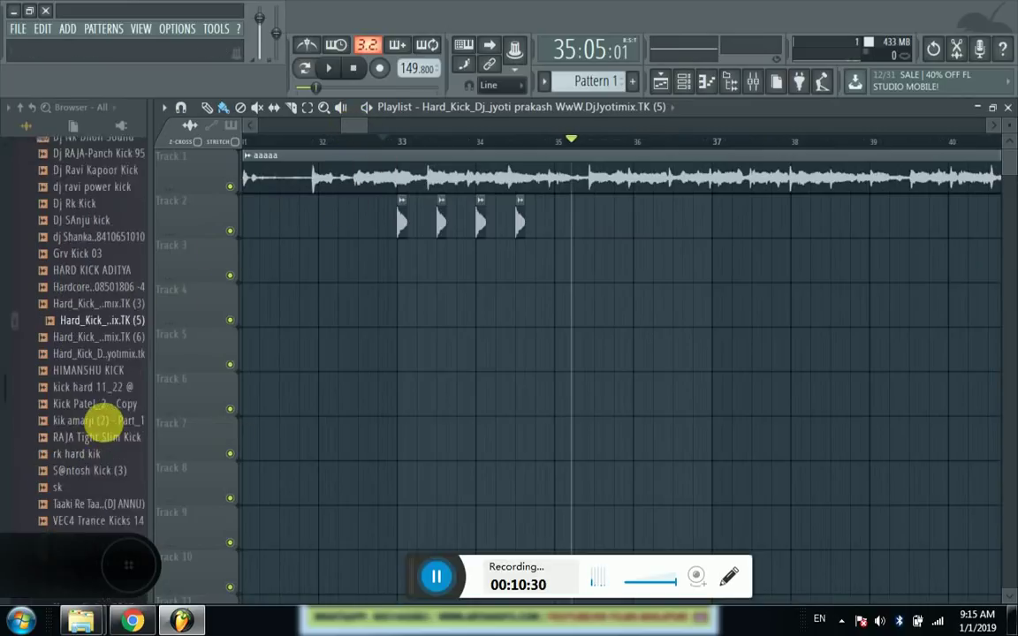
pyautogui.scroll(-4, 109, 419)
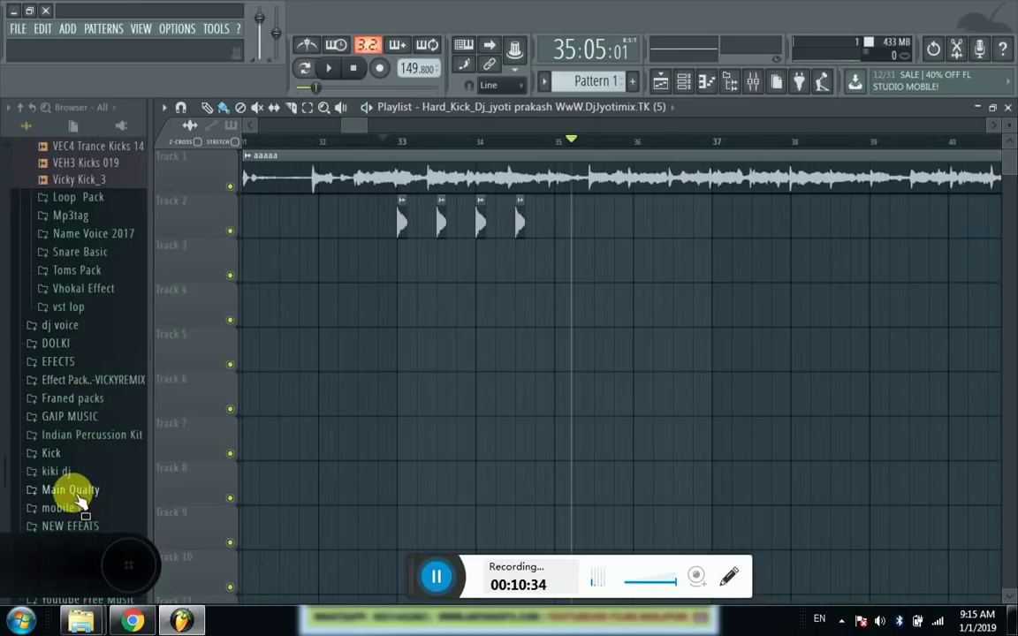
pyautogui.click(77, 494)
pyautogui.scroll(-4, 82, 473)
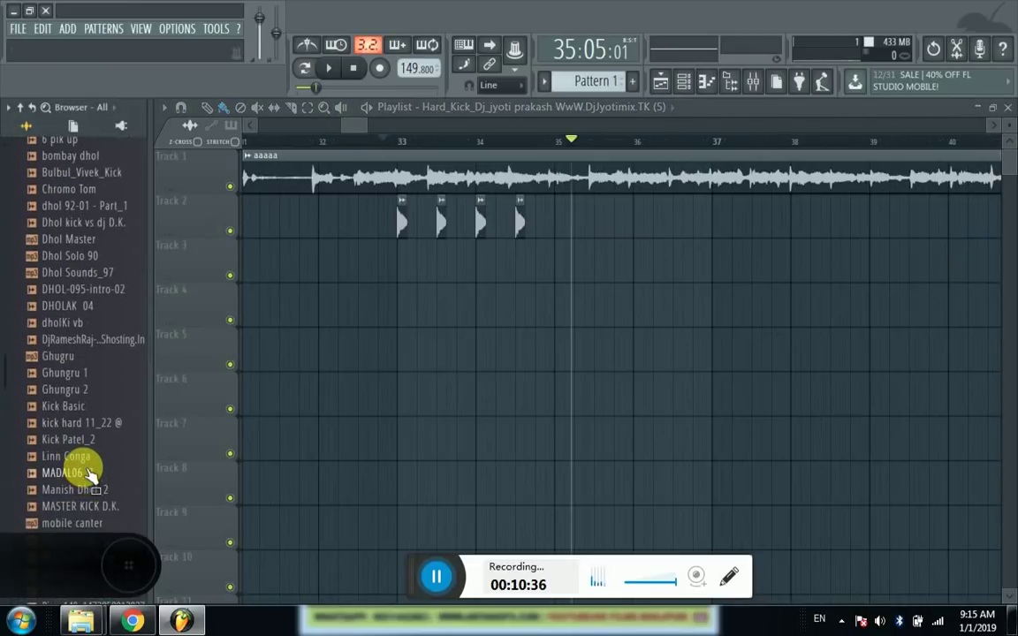
pyautogui.scroll(-2, 89, 474)
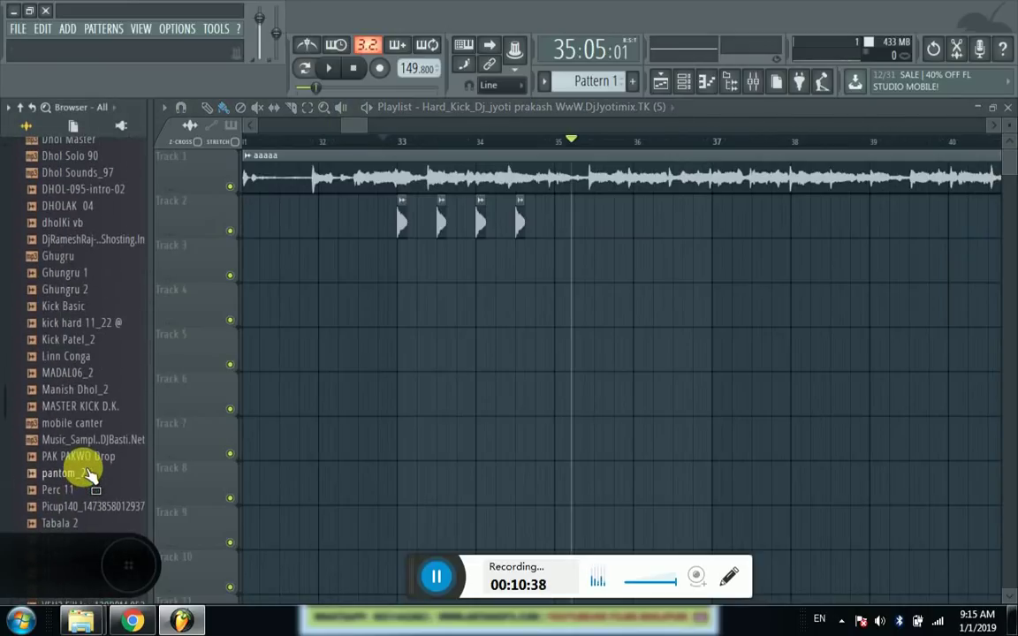
pyautogui.scroll(-6, 80, 477)
pyautogui.moveTo(64, 422); pyautogui.dragTo(398, 261)
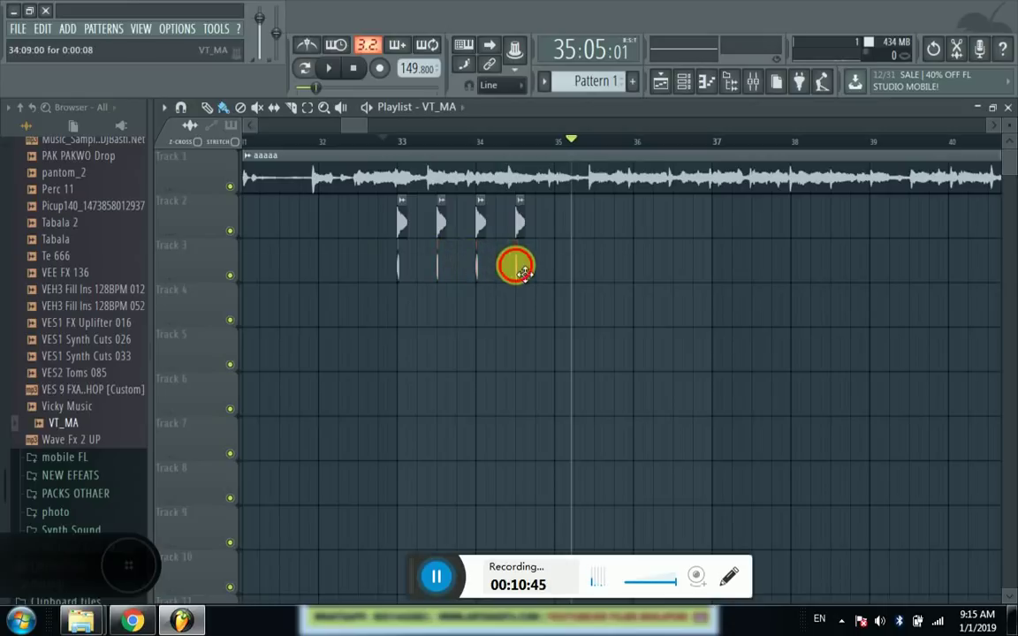
pyautogui.doubleClick(521, 268)
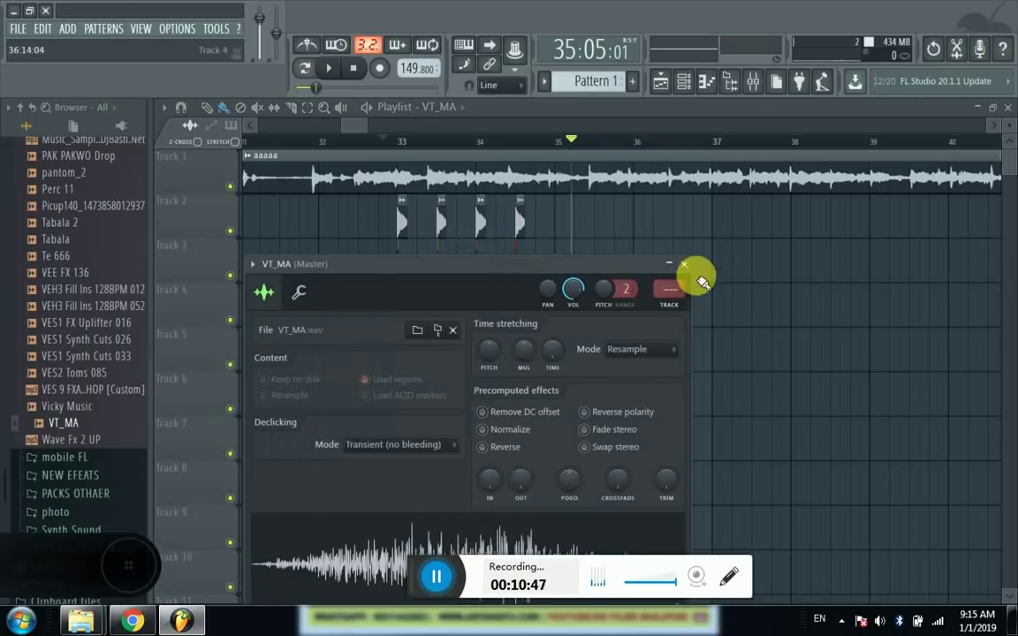
pyautogui.click(684, 267)
# - Play from the middle of bar 32 through most of bar 33 to hear the VT_MA hits with the kicks
pyautogui.click(349, 139)
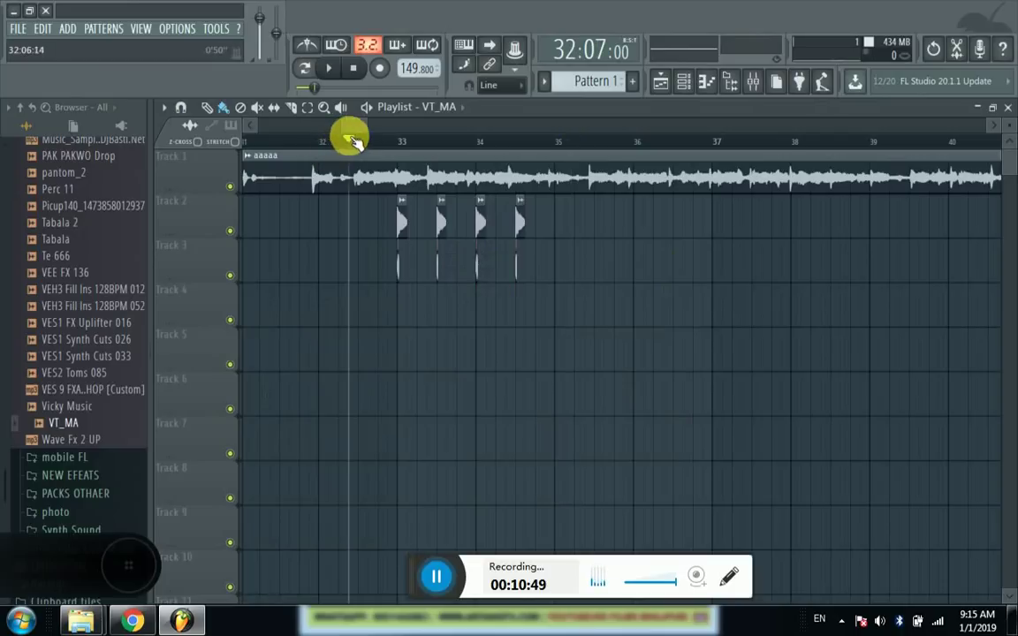
pyautogui.click(329, 71)
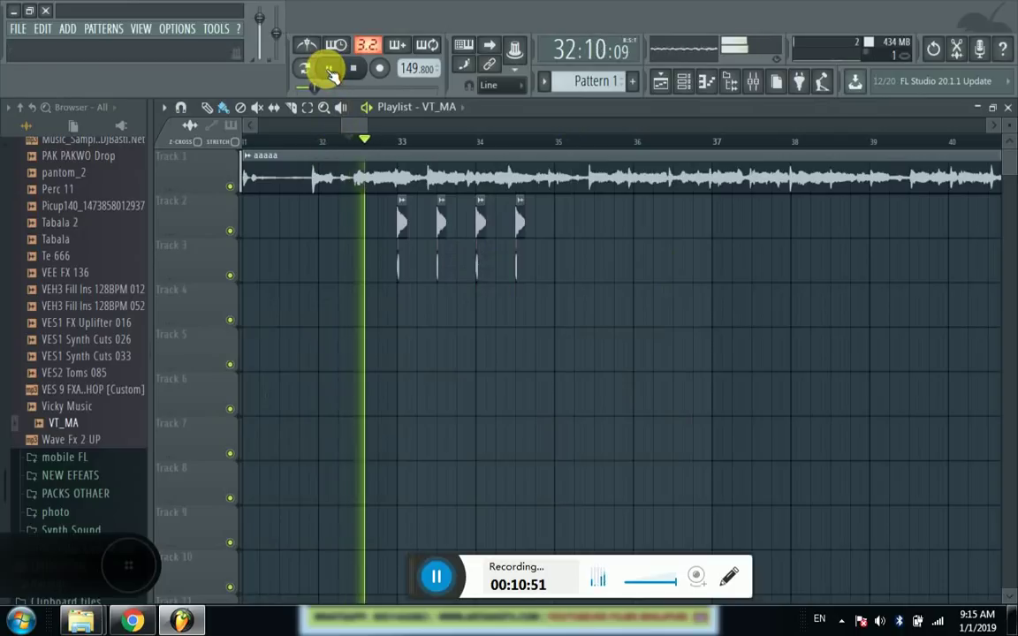
pyautogui.click(330, 71)
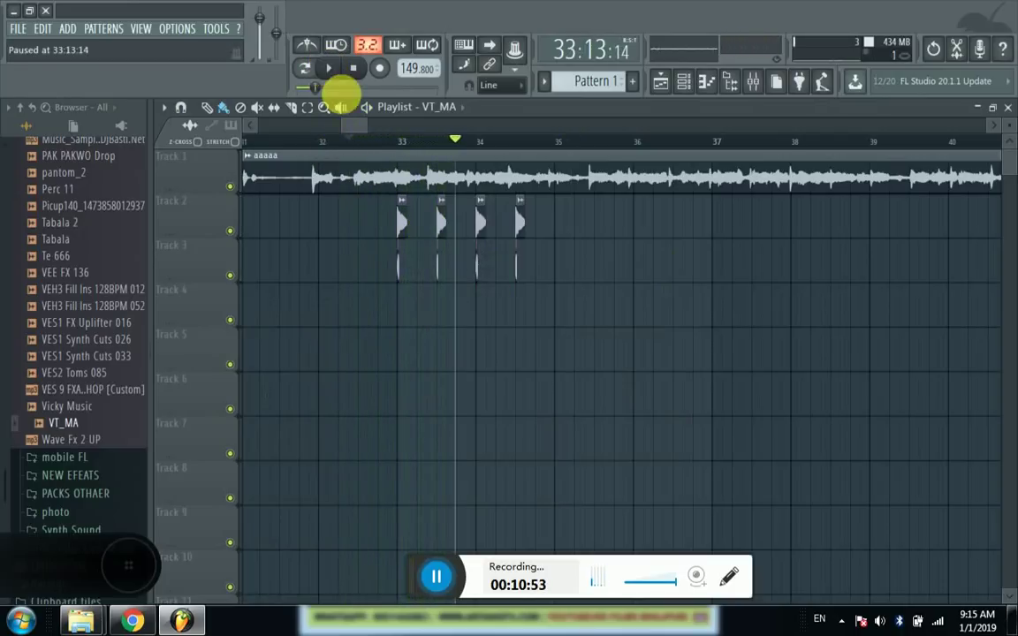
# - Adjust the VT_MA sample's volume in its sample settings and replay from just before bar 33 into bar 34
pyautogui.doubleClick(404, 275)
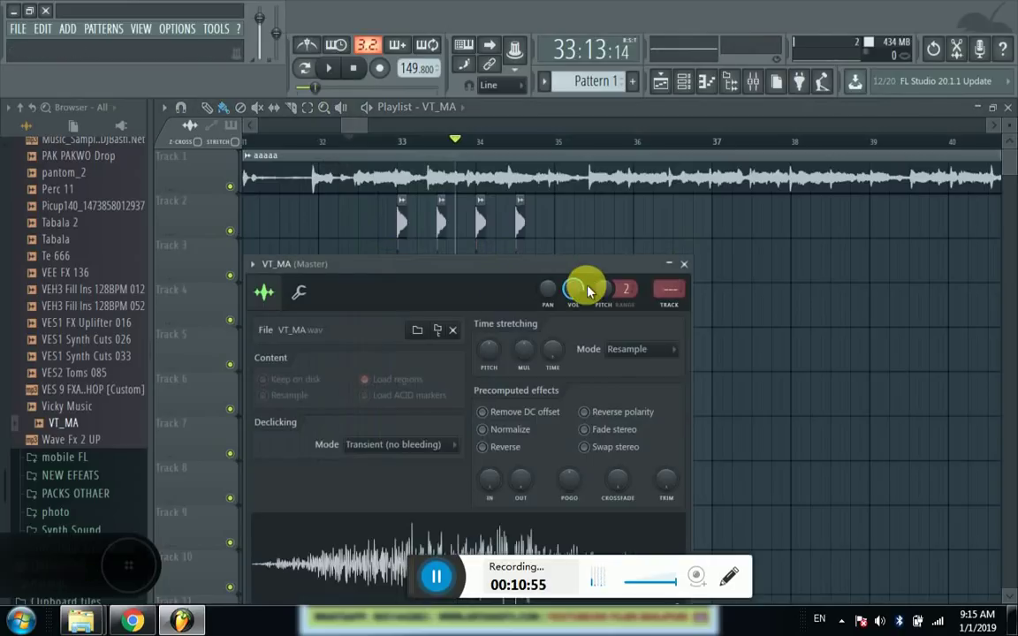
pyautogui.click(384, 143)
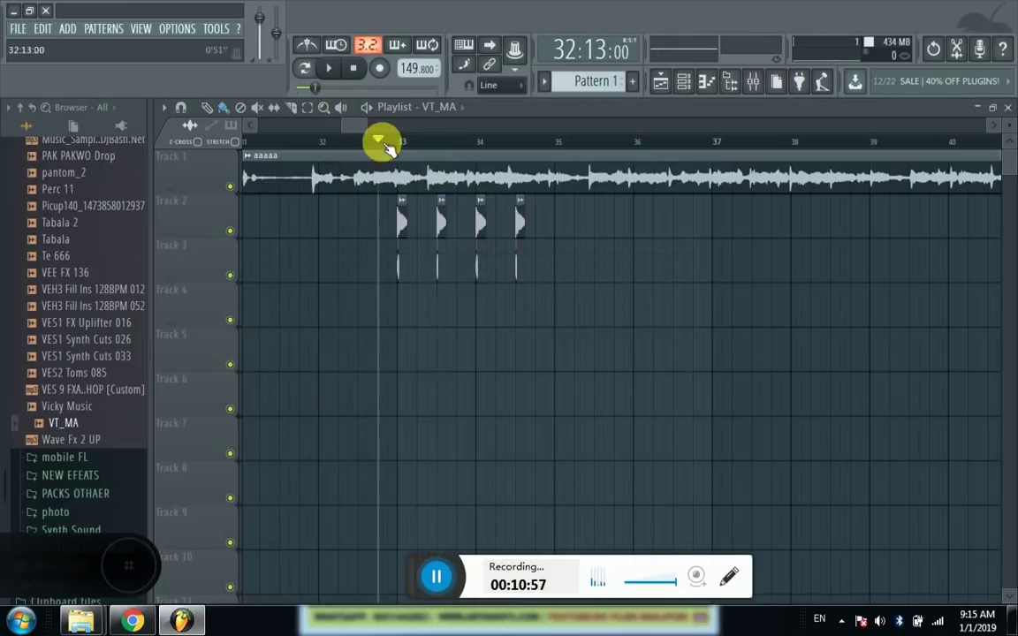
pyautogui.click(329, 68)
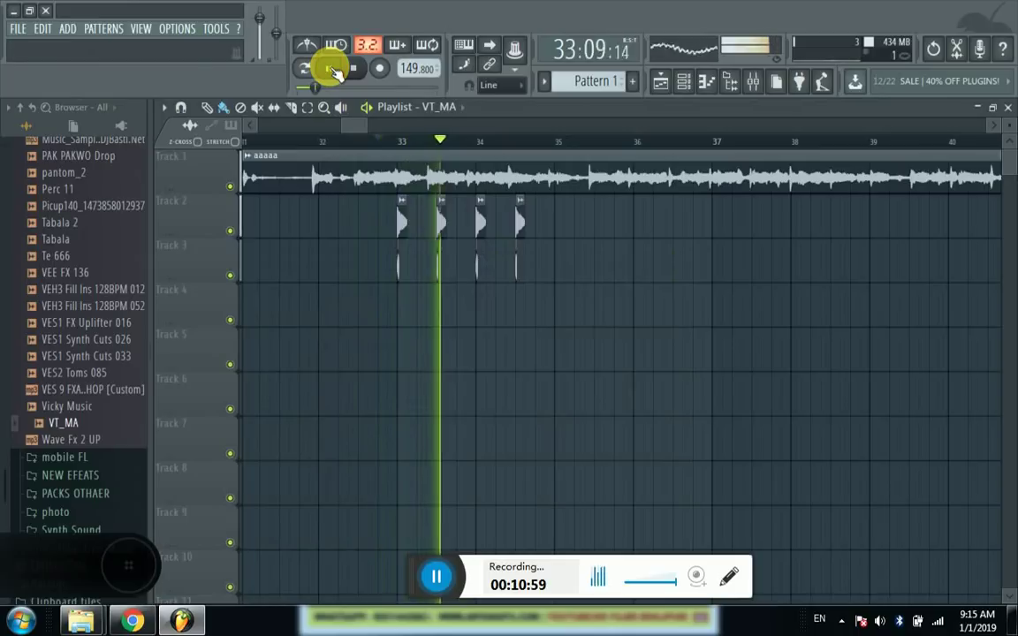
pyautogui.click(517, 220)
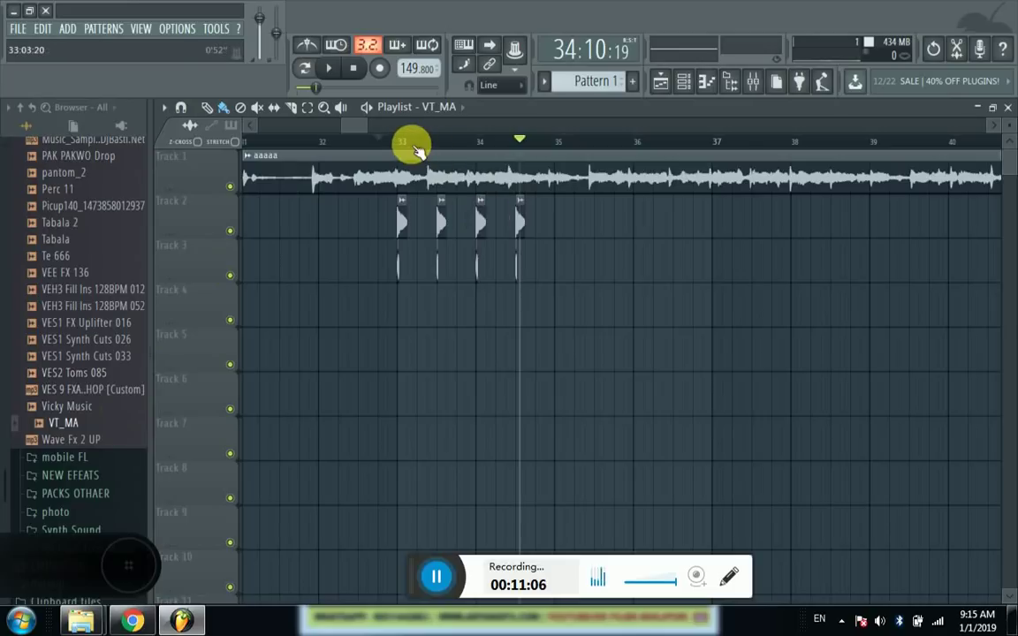
# - Place the PAK PAKWO Drop sample on Track 4 at 33:07 and 34:07, playing bar 33 to find the spot
pyautogui.scroll(4, 417, 150)
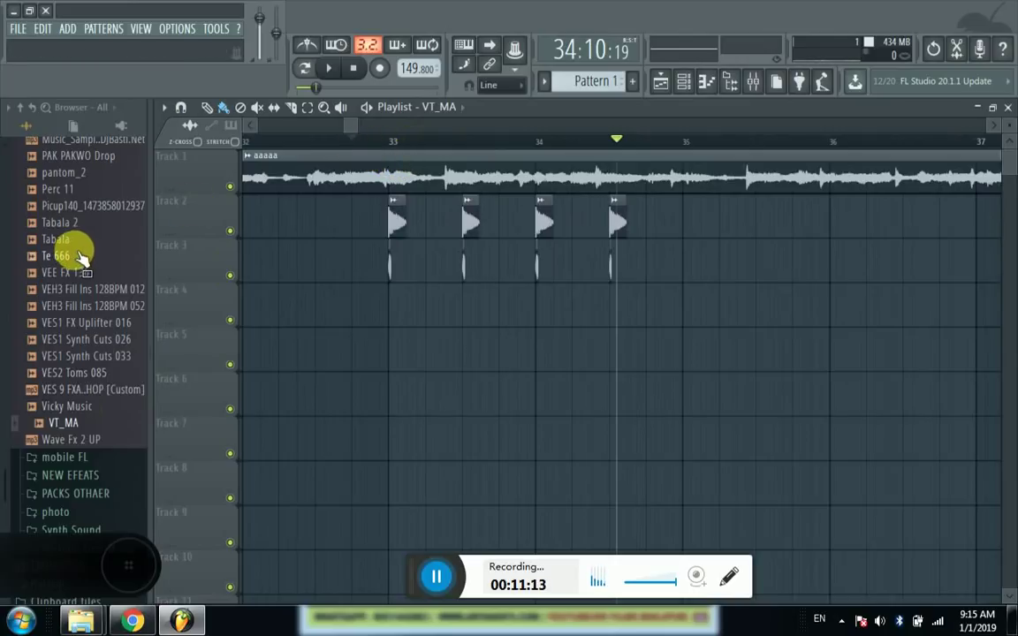
pyautogui.moveTo(78, 154); pyautogui.dragTo(427, 319)
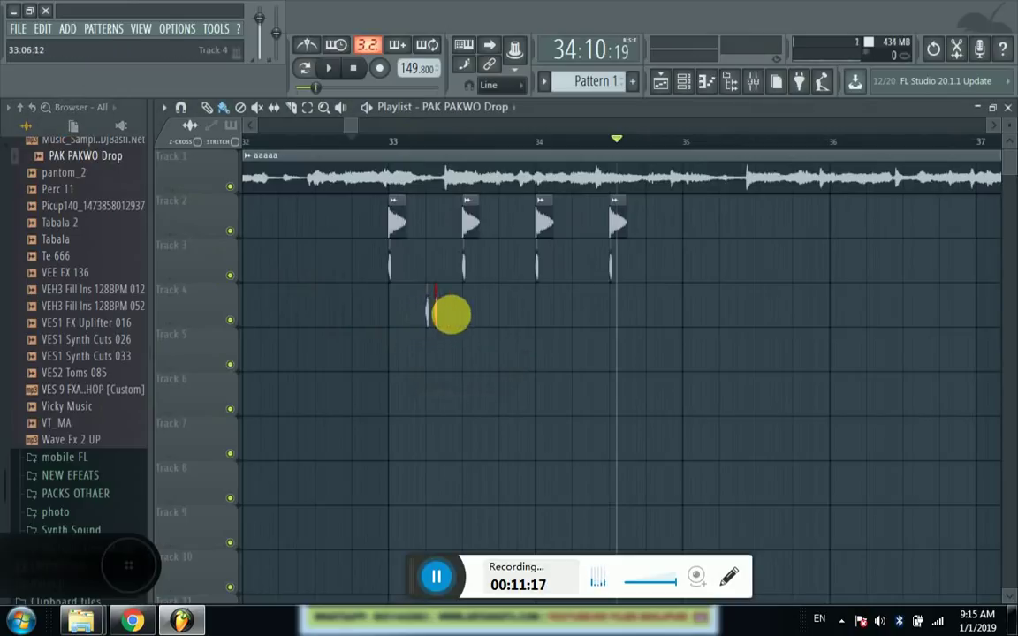
pyautogui.click(363, 140)
pyautogui.click(326, 66)
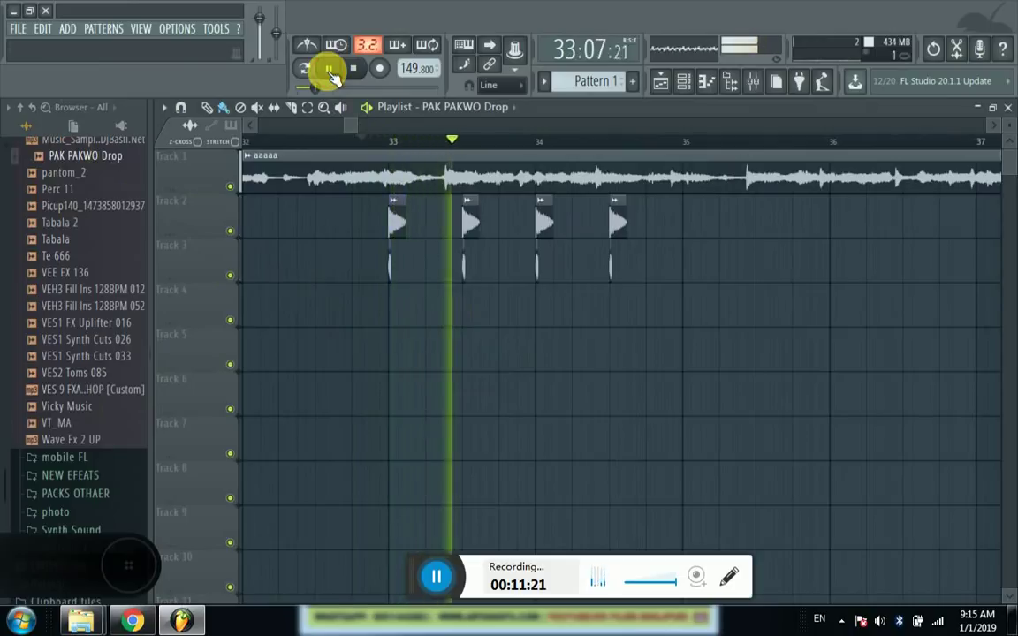
pyautogui.click(328, 69)
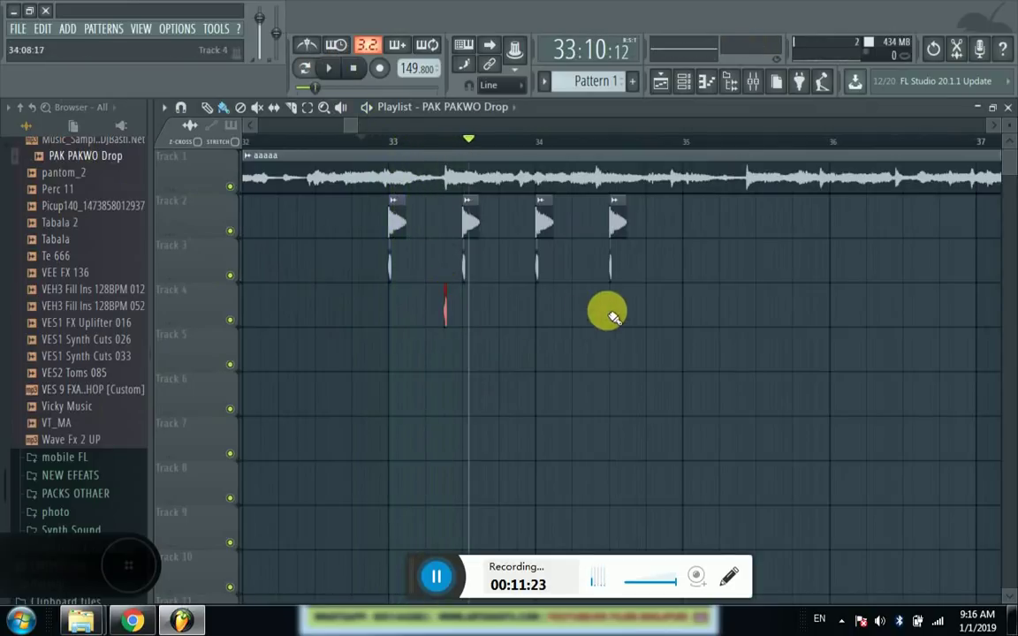
# - Play from 32:11 through bar 34 to check the two PAK PAKWO Drop hits against the song
pyautogui.click(334, 141)
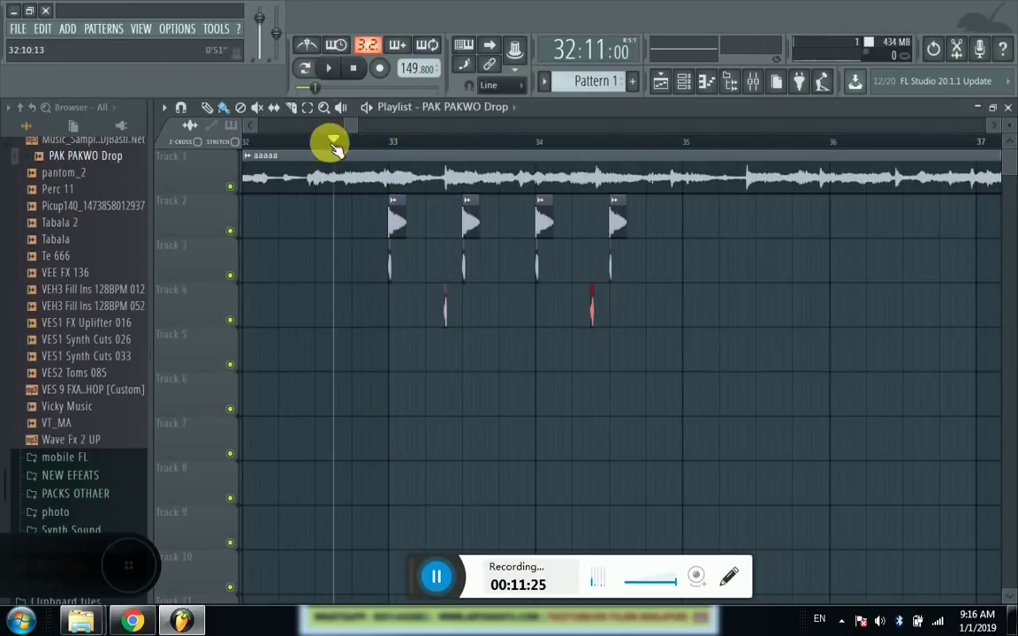
pyautogui.click(332, 71)
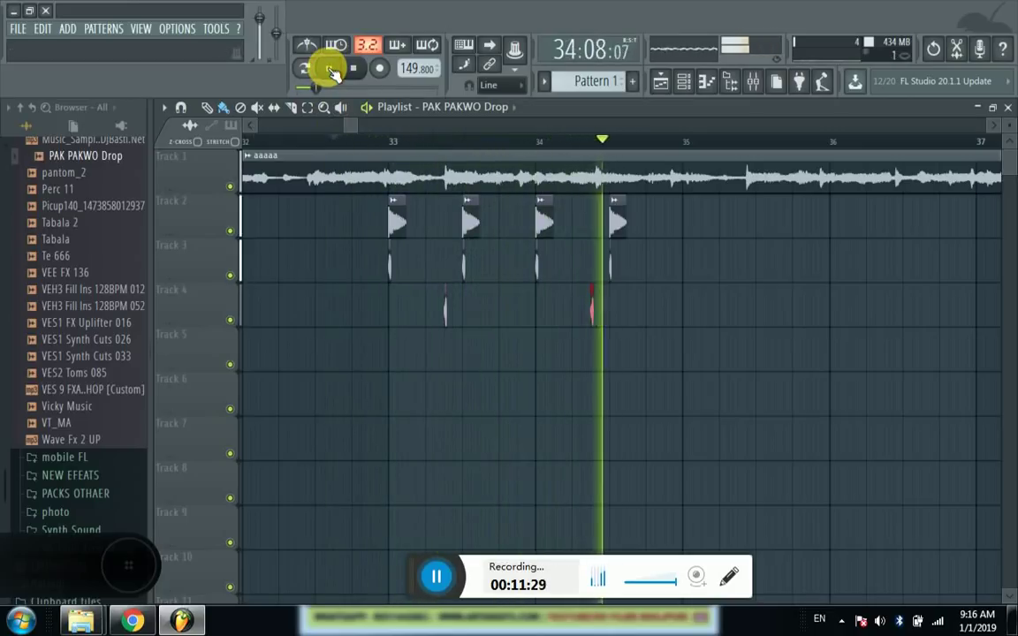
pyautogui.click(334, 73)
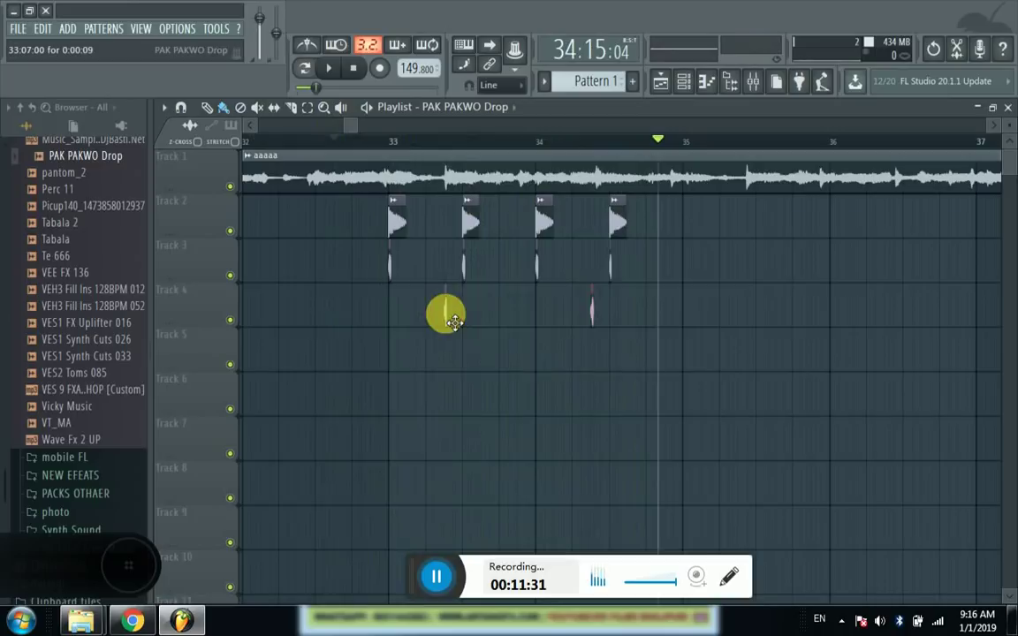
# - Lower the PAK PAKWO Drop sample's volume to about 48% and replay bars 33 and 34
pyautogui.doubleClick(453, 322)
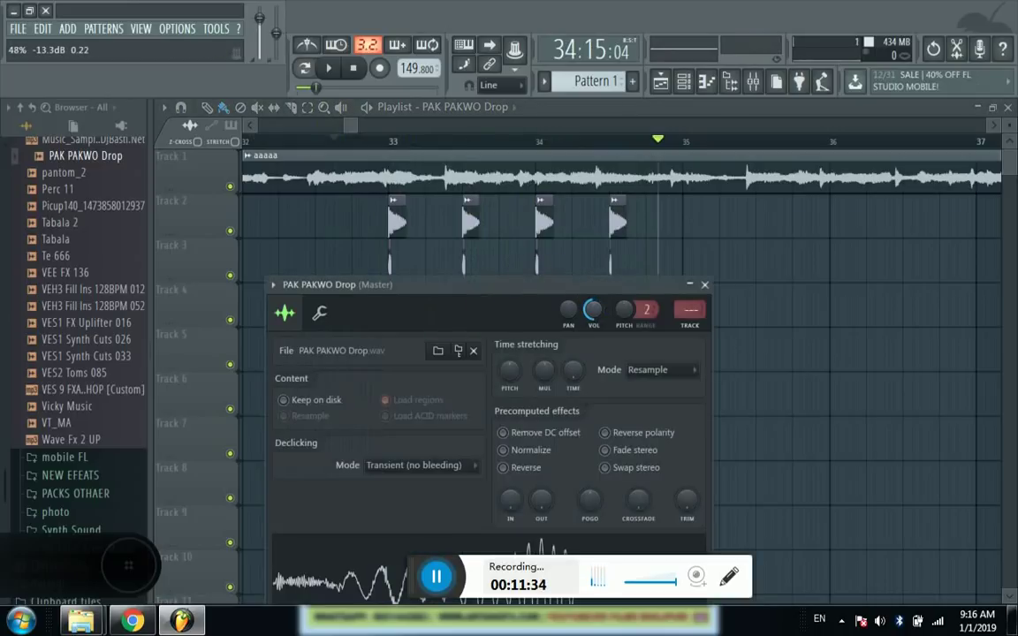
pyautogui.rightClick(780, 413)
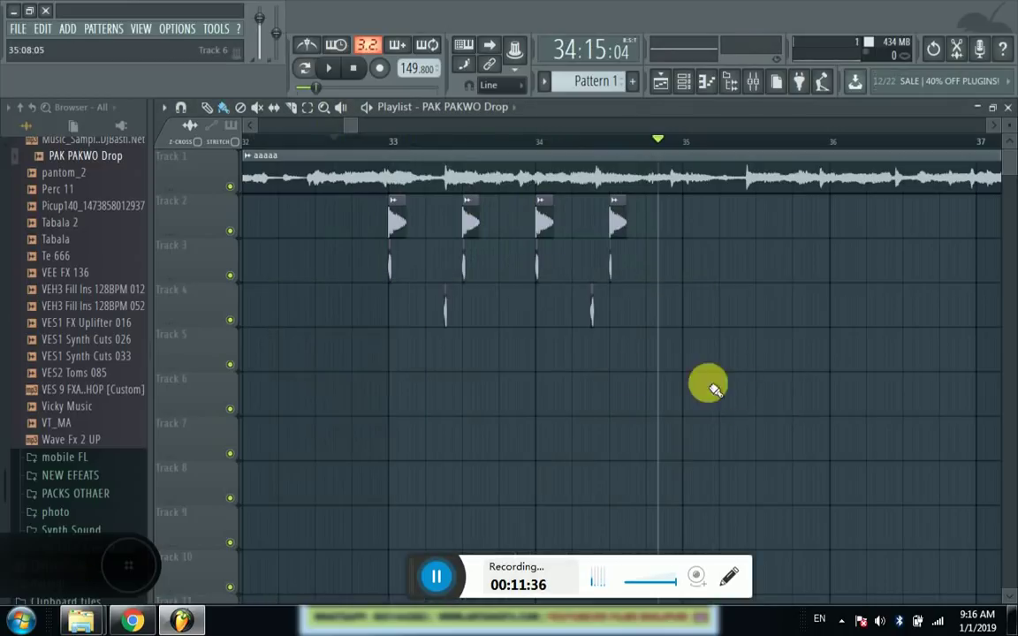
pyautogui.click(388, 144)
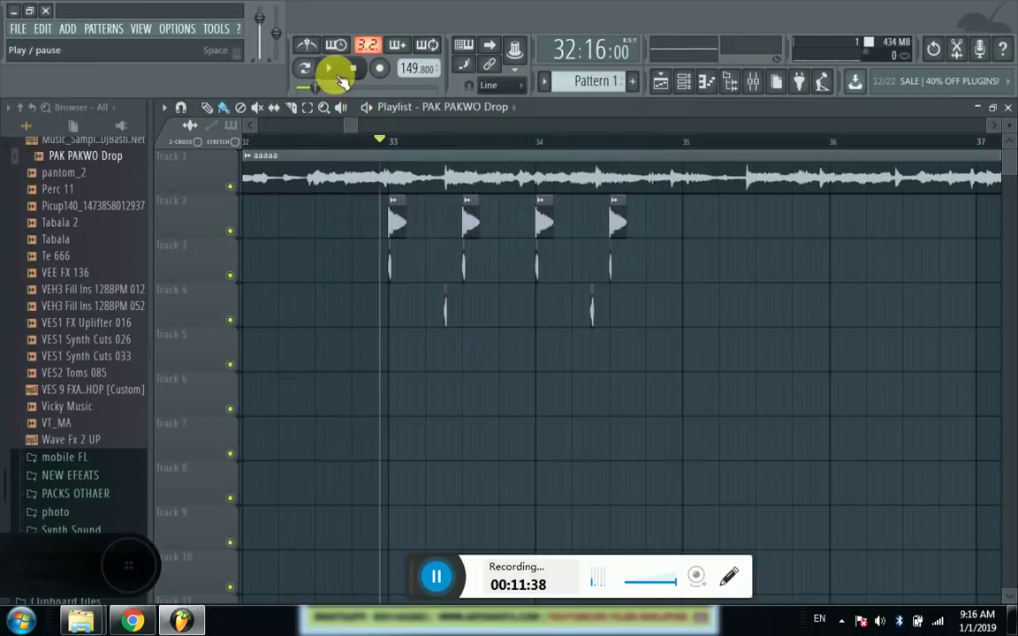
pyautogui.click(331, 70)
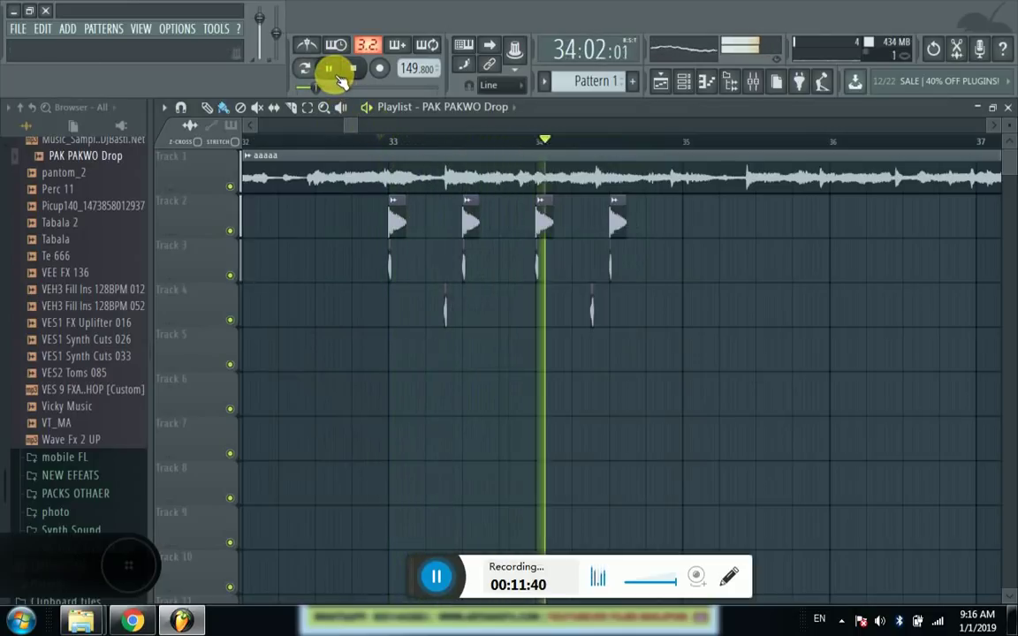
pyautogui.click(336, 72)
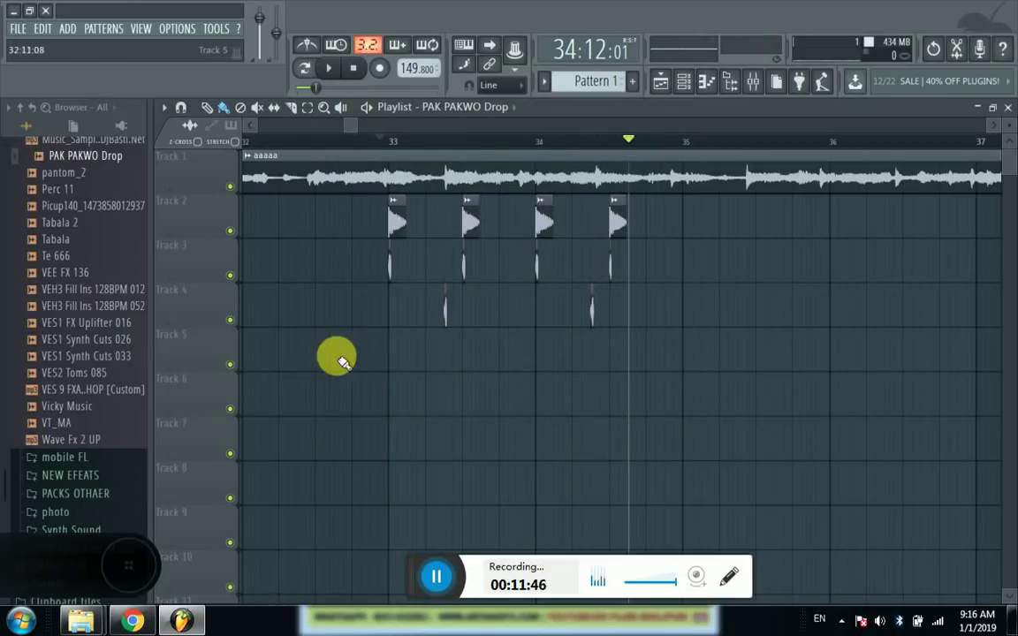
# - Collapse the Main Qualty folder and look through the sample library's folders for another pack
pyautogui.scroll(15, 89, 376)
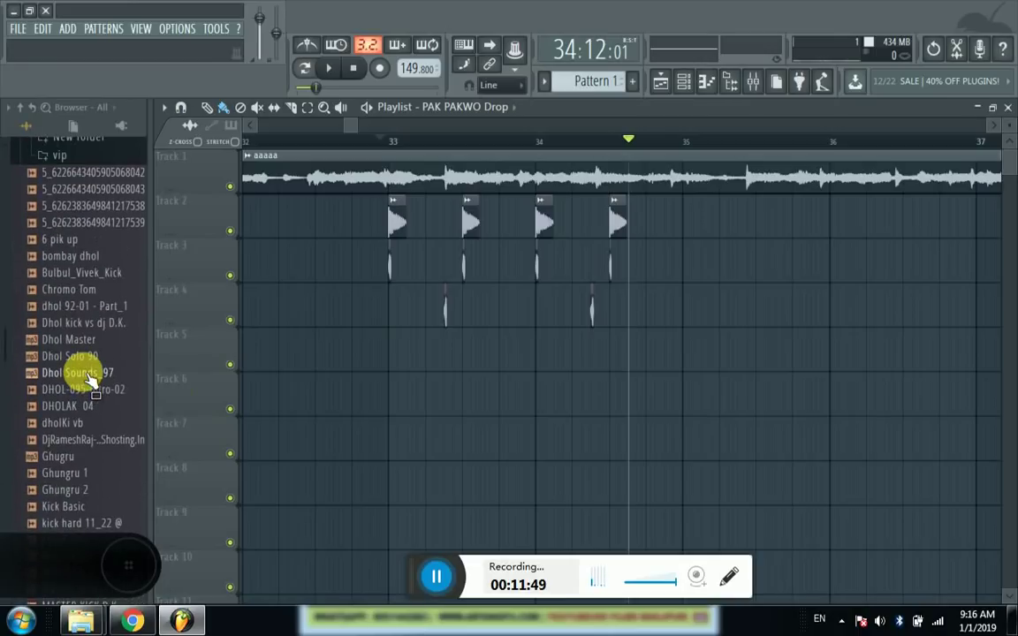
pyautogui.scroll(6, 89, 375)
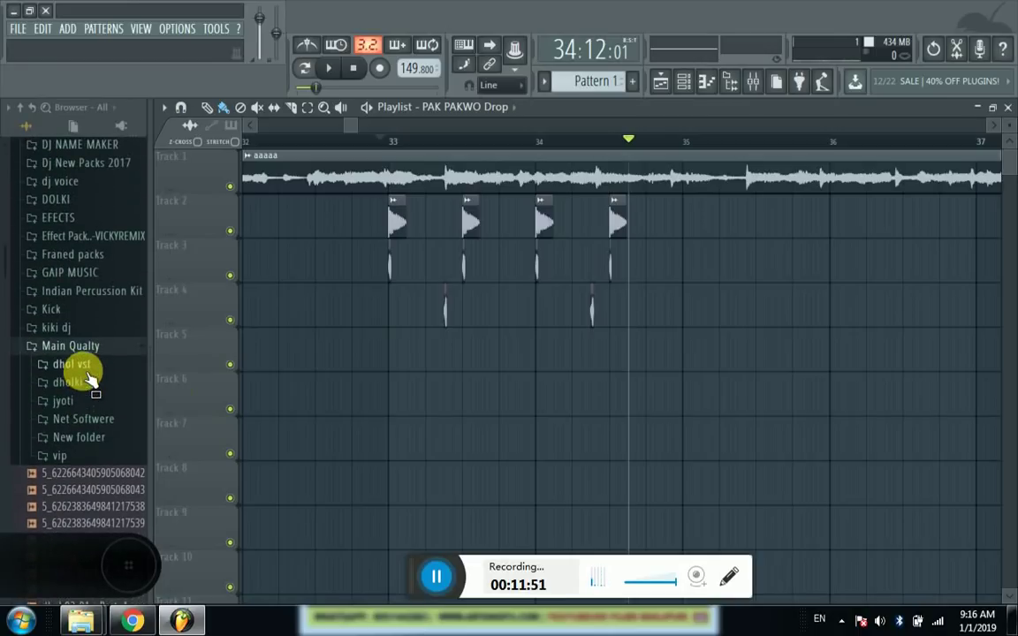
pyautogui.click(87, 347)
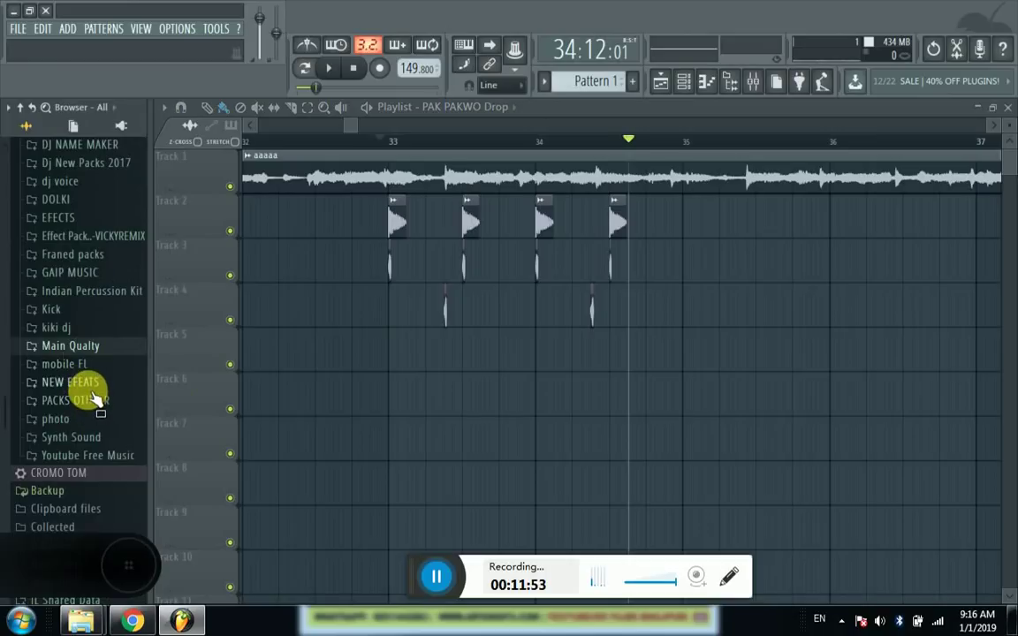
pyautogui.scroll(-5, 95, 397)
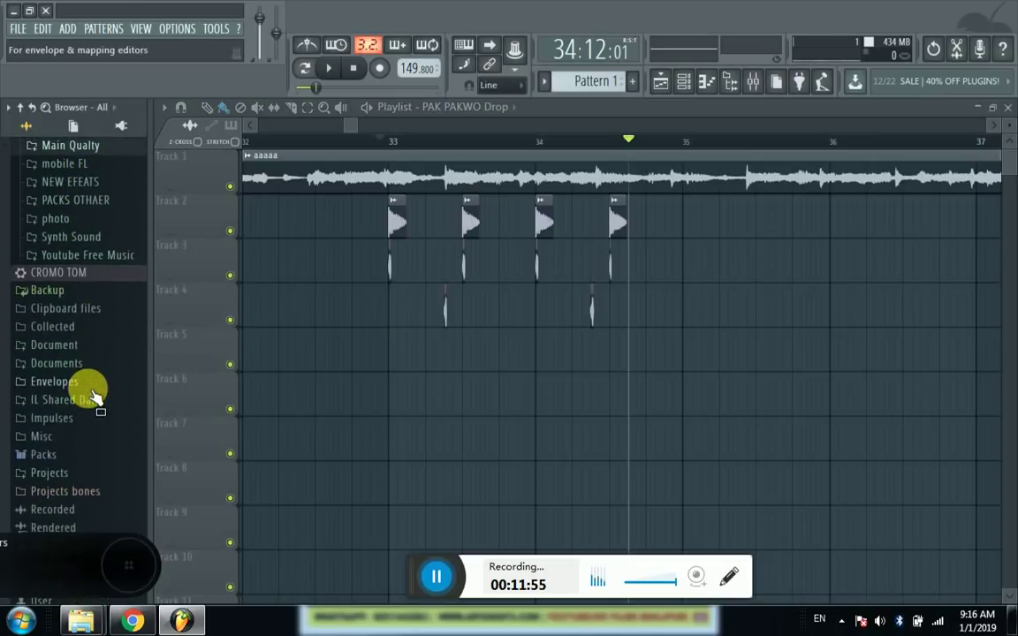
pyautogui.scroll(-1, 95, 397)
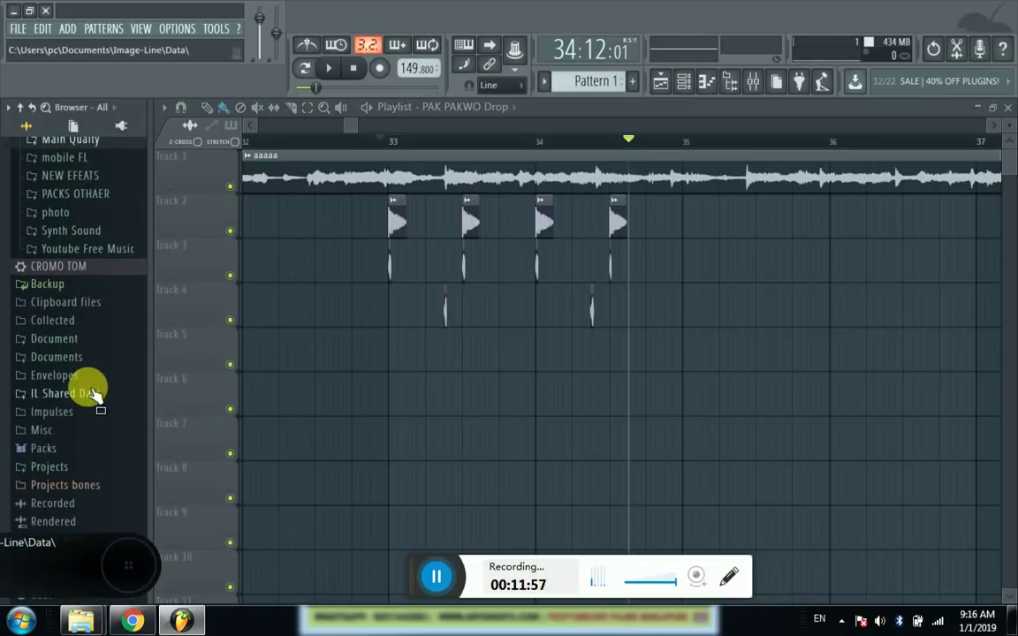
pyautogui.scroll(5, 96, 398)
pyautogui.scroll(5, 88, 314)
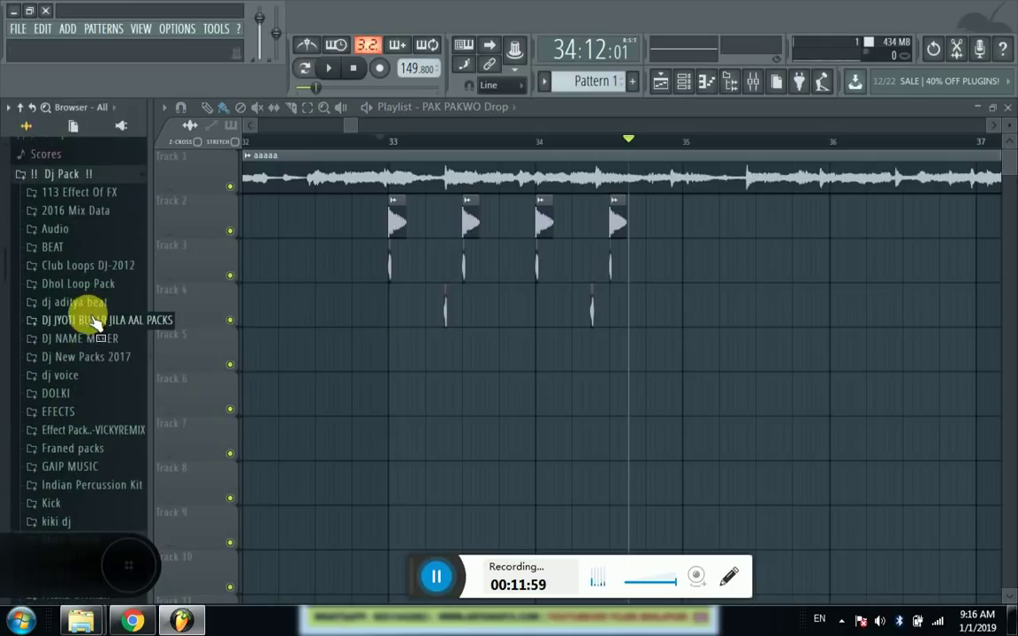
# - Open the Loop Pack folder in Dj New Packs 2017 and preview Dhol Sounds_252 and Dhol Sounds_18
pyautogui.click(97, 358)
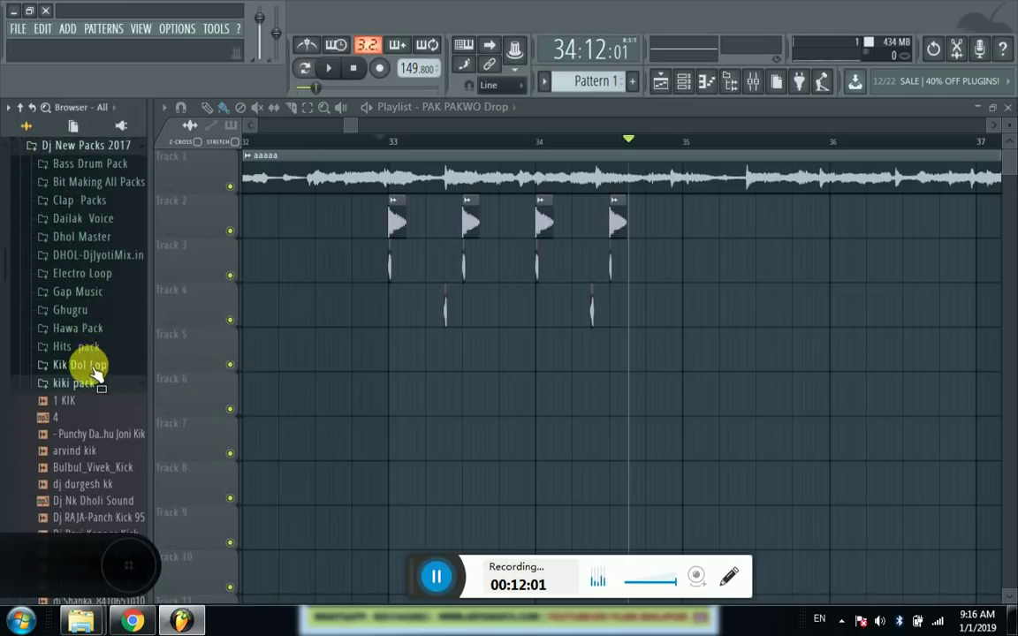
pyautogui.click(88, 384)
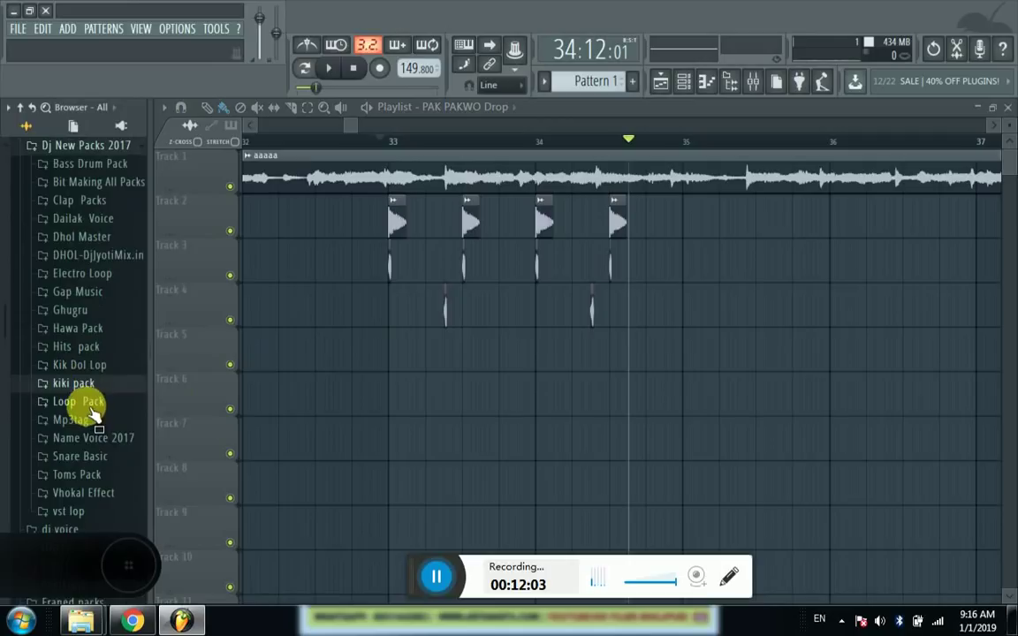
pyautogui.click(95, 408)
pyautogui.scroll(-4, 97, 424)
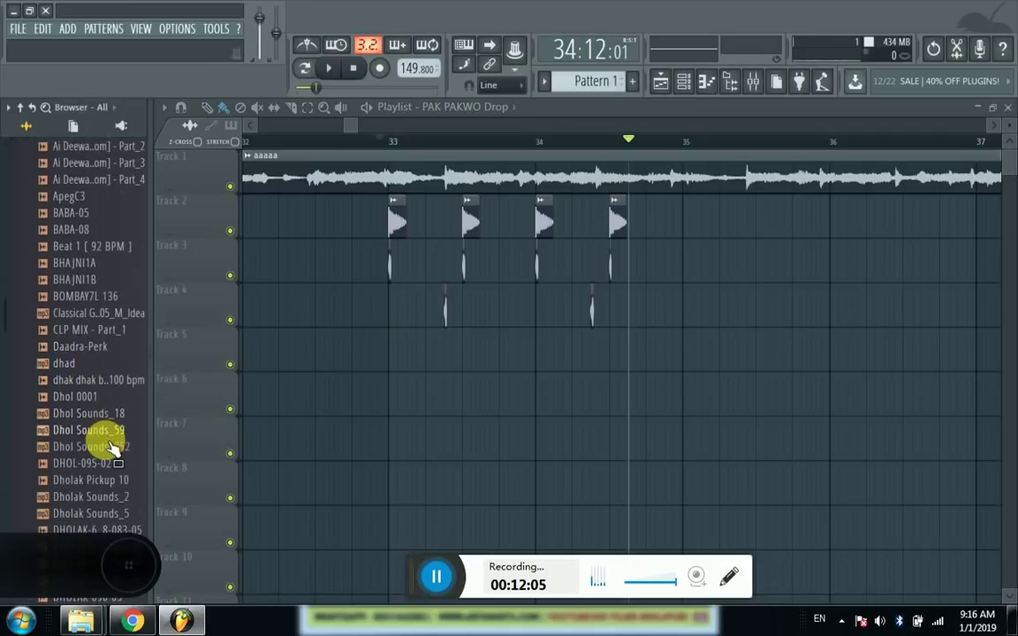
pyautogui.click(107, 447)
pyautogui.click(103, 413)
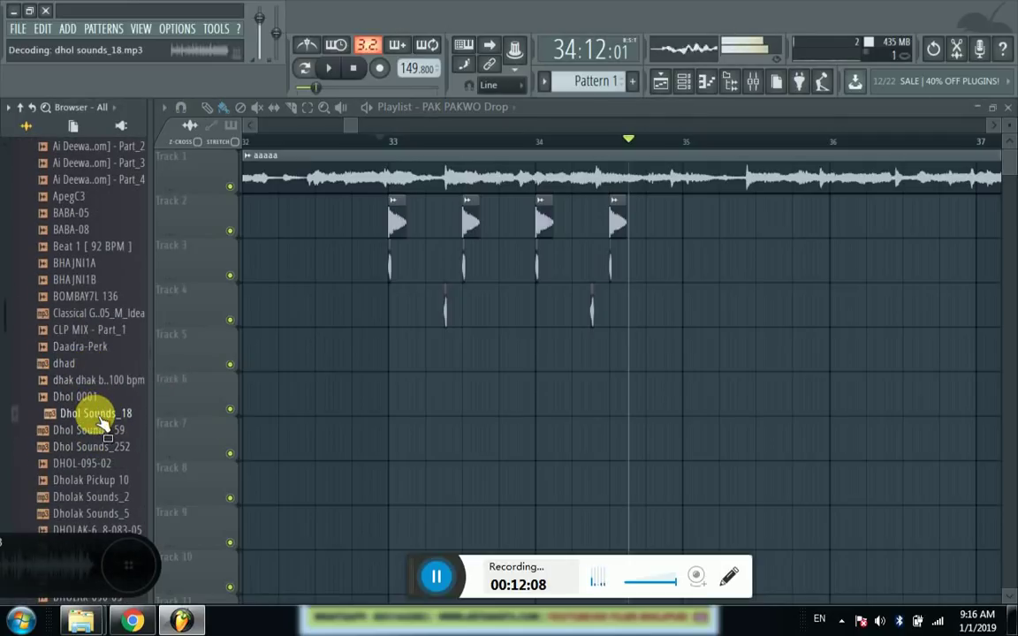
# - Preview dholak loops in the Loop Pack folder and place DHOLAK-080-06 on Track 5 at bar 33
pyautogui.click(103, 479)
pyautogui.scroll(-2, 115, 486)
pyautogui.scroll(-2, 110, 477)
pyautogui.click(96, 363)
pyautogui.click(93, 382)
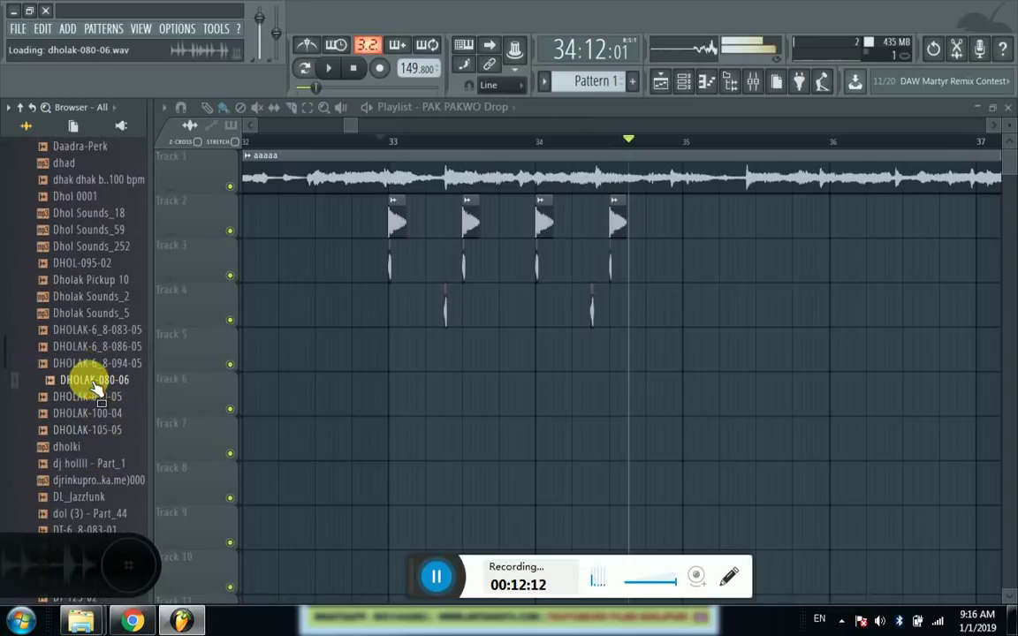
pyautogui.moveTo(93, 387); pyautogui.dragTo(393, 354)
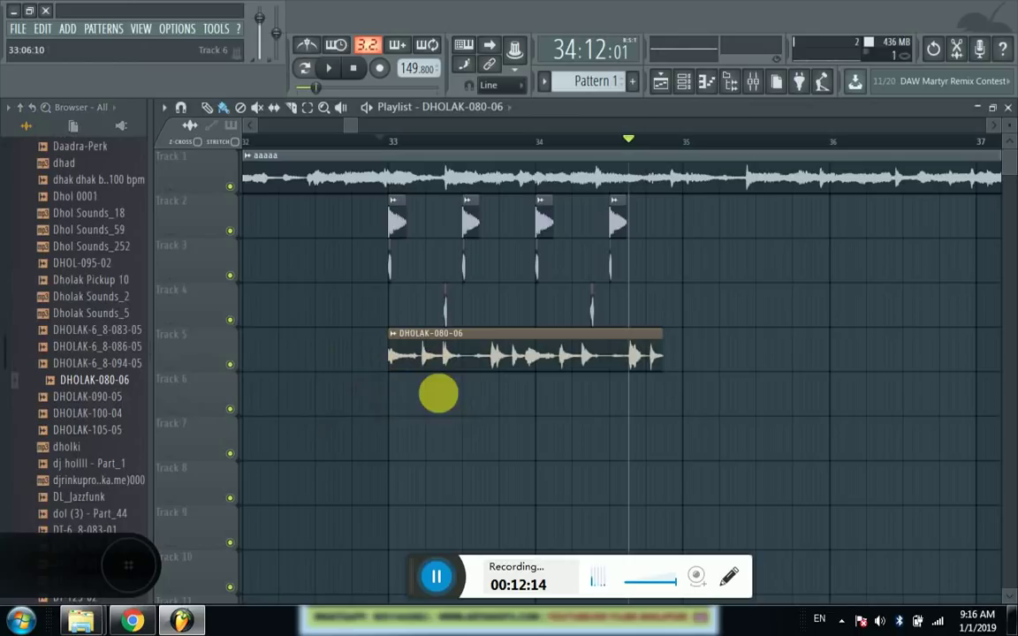
# - Try DHOLAK-080-06 fitted to tempo with the 75 to 150 range and repeated at bar 34, then remove the repeat
pyautogui.click(395, 339)
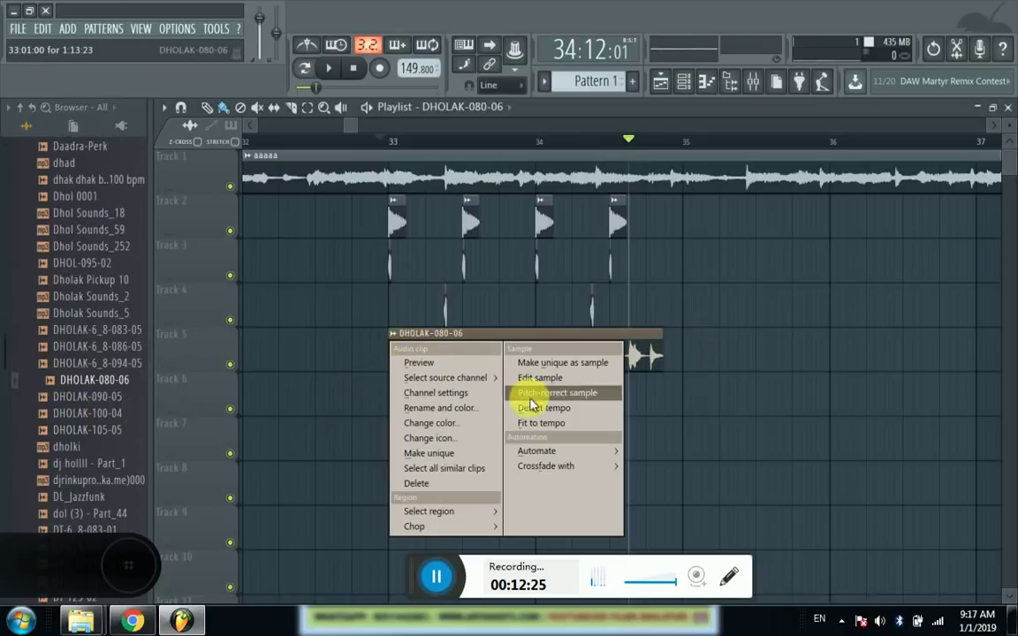
pyautogui.click(543, 426)
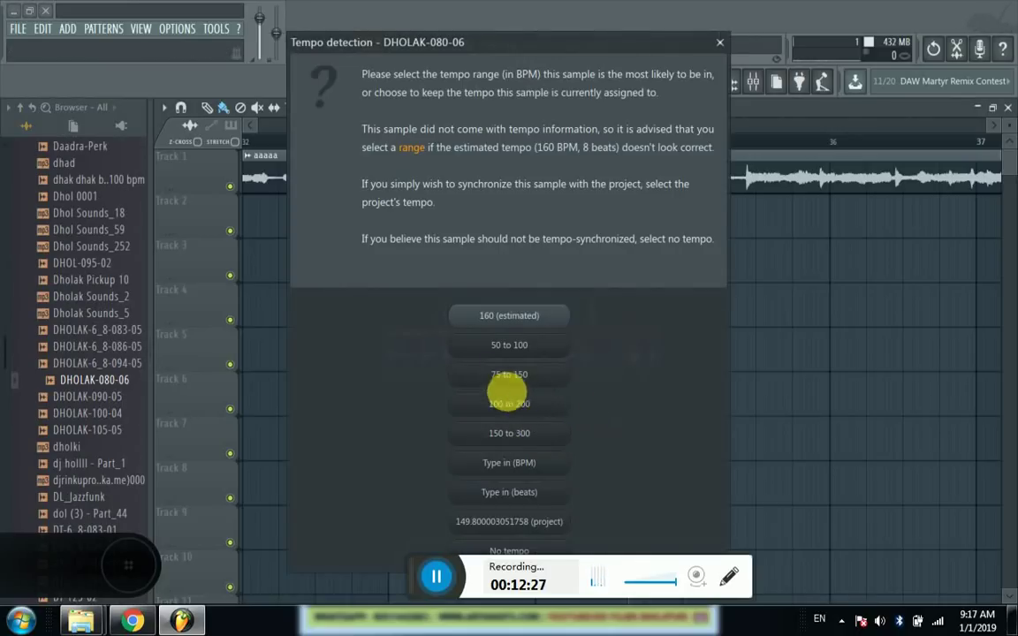
pyautogui.click(516, 376)
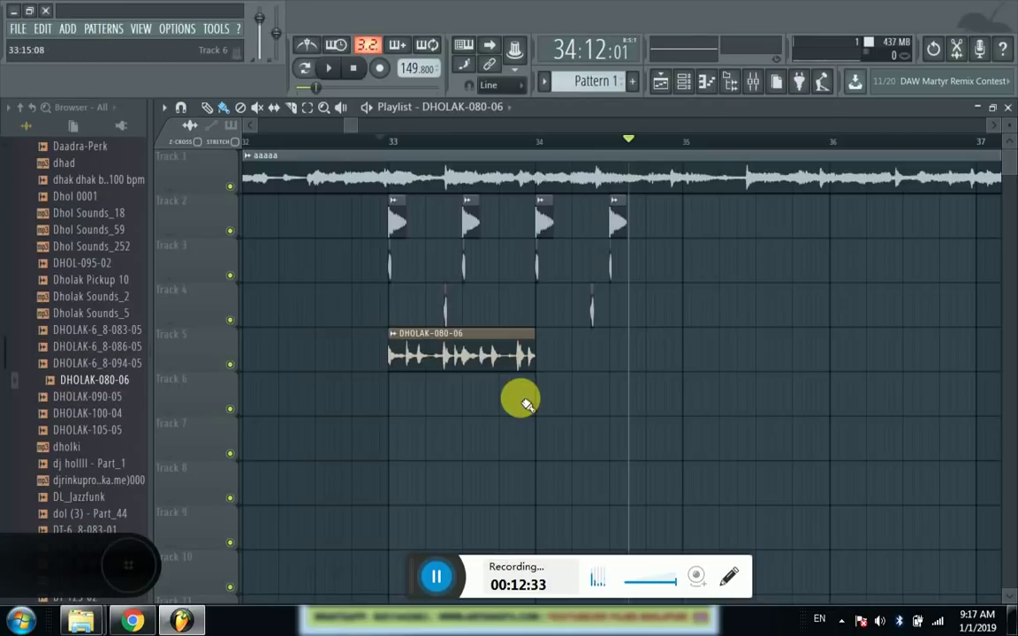
pyautogui.click(540, 356)
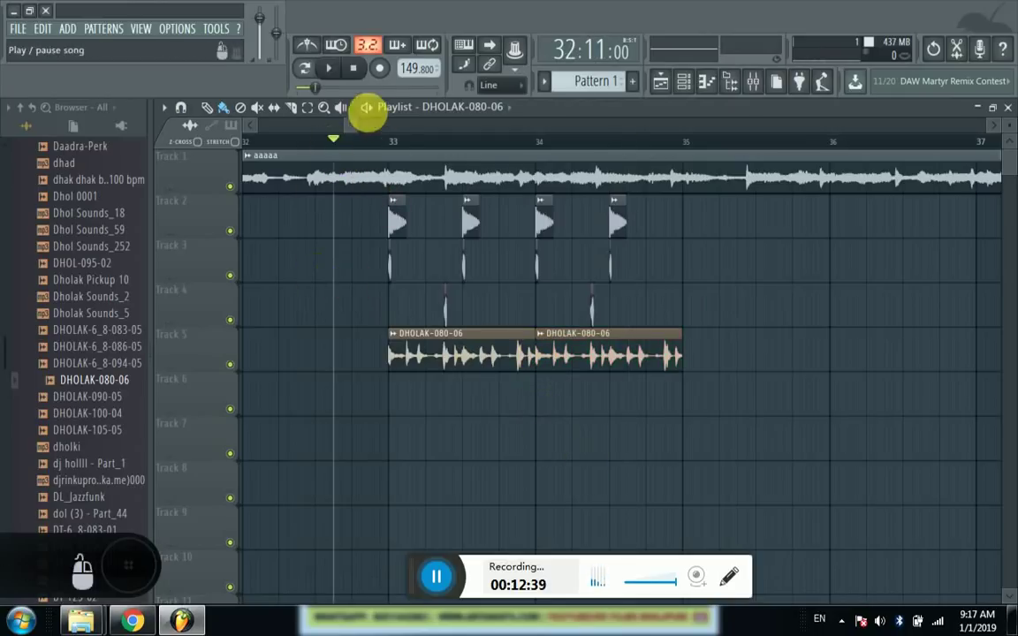
pyautogui.click(330, 71)
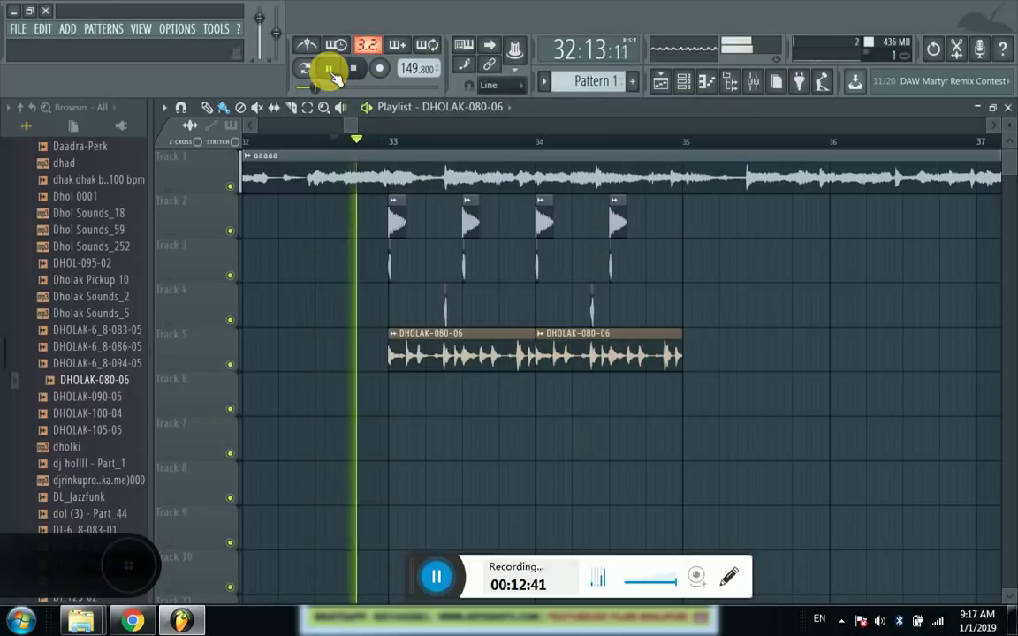
pyautogui.click(330, 70)
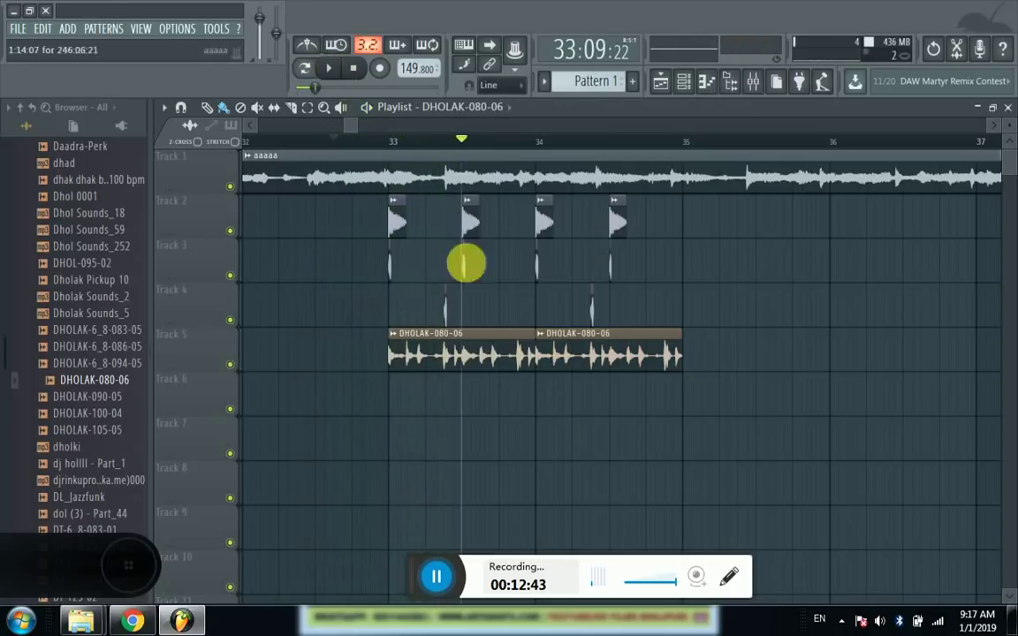
pyautogui.rightClick(601, 346)
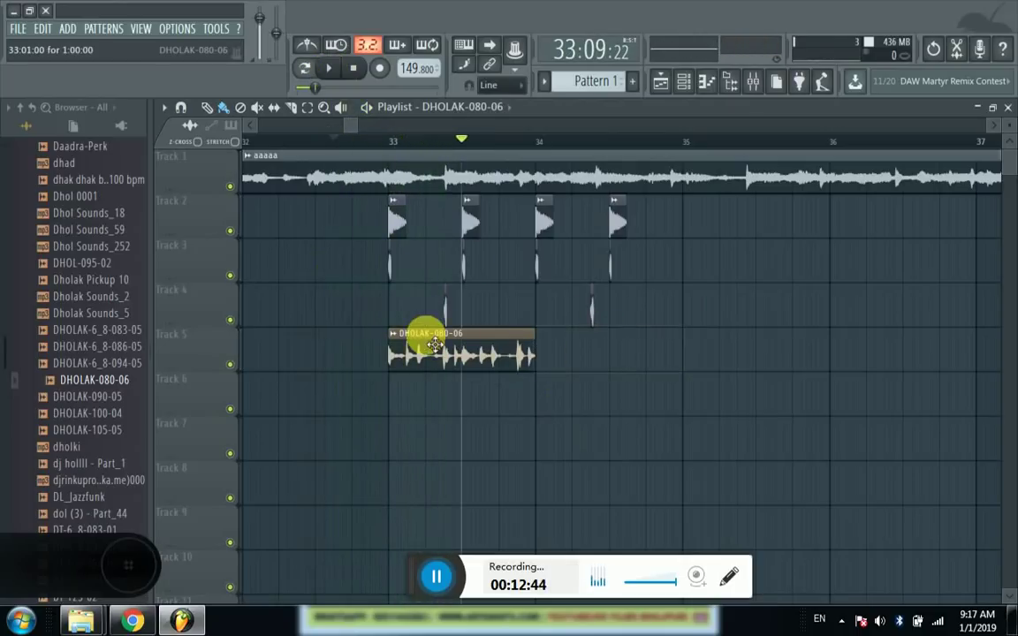
# - Fit the DHOLAK-080-06 clip to tempo using the 150 to 300 range and play from 32:11 to check it
pyautogui.click(391, 335)
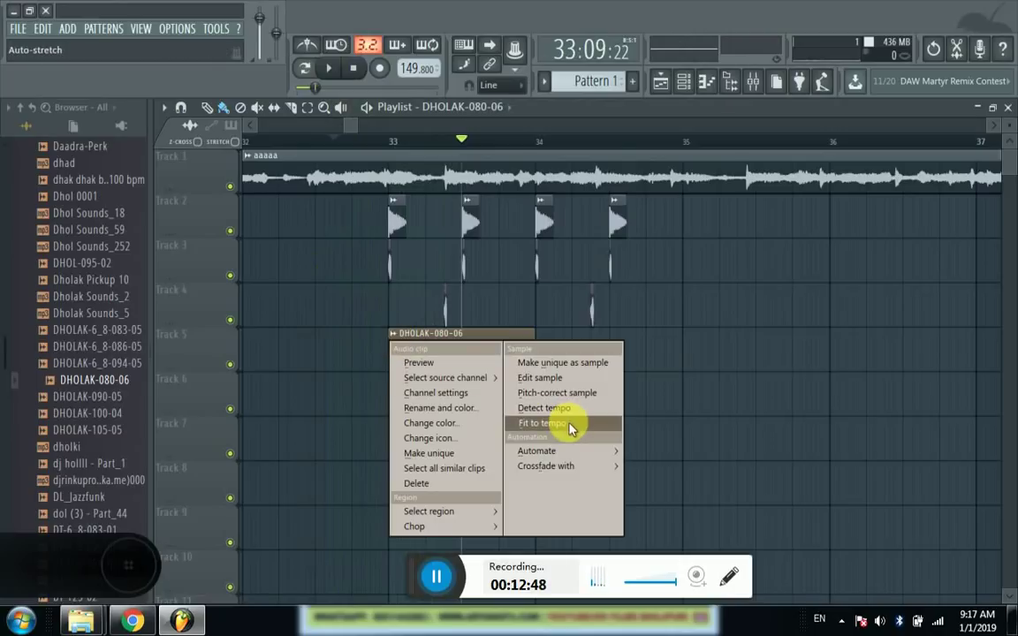
pyautogui.click(572, 423)
pyautogui.click(510, 432)
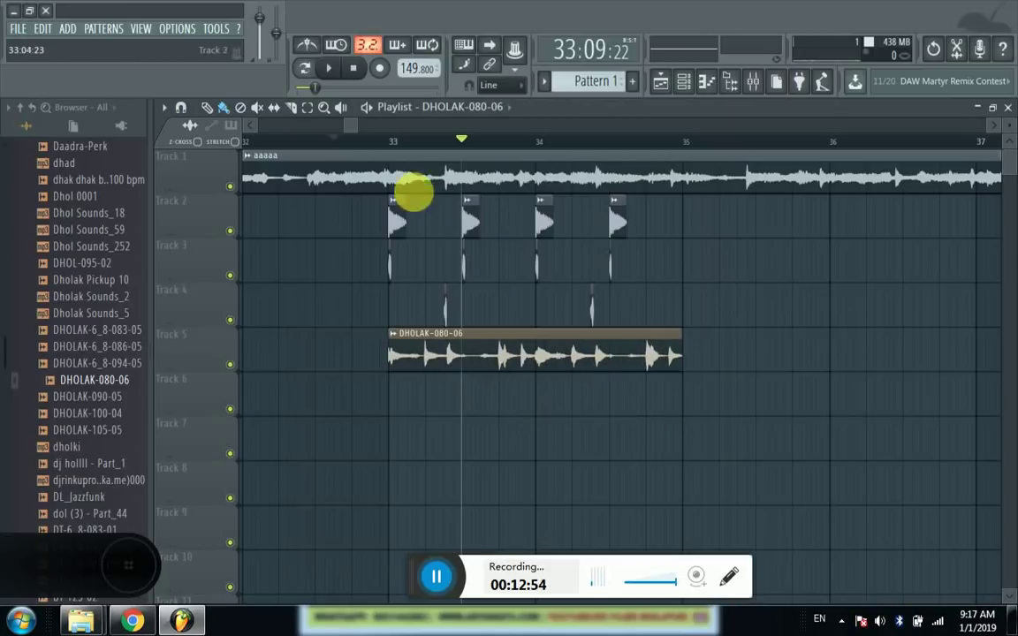
pyautogui.click(335, 145)
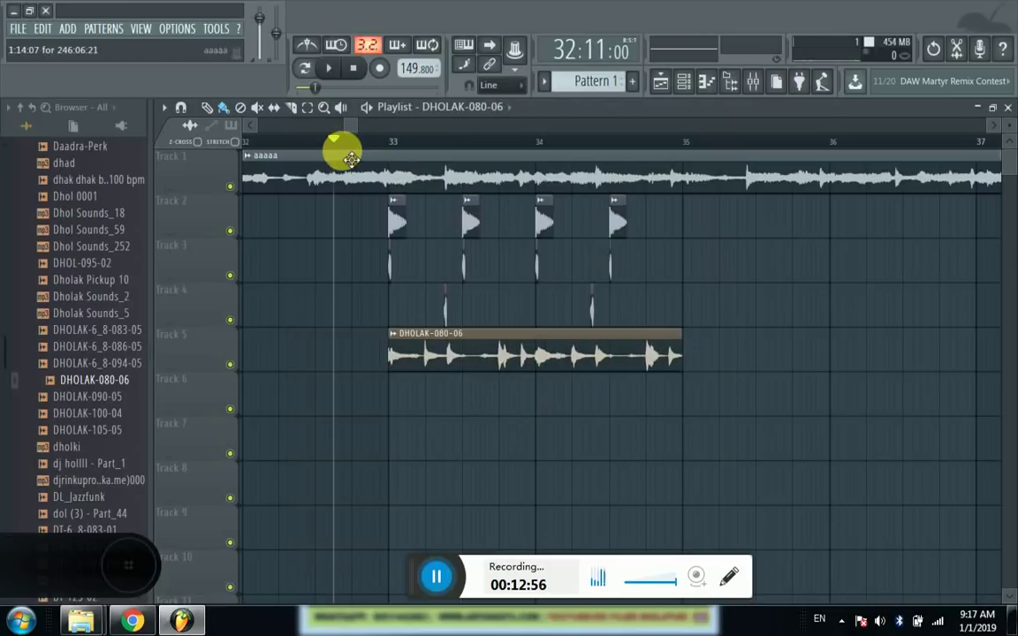
pyautogui.click(333, 70)
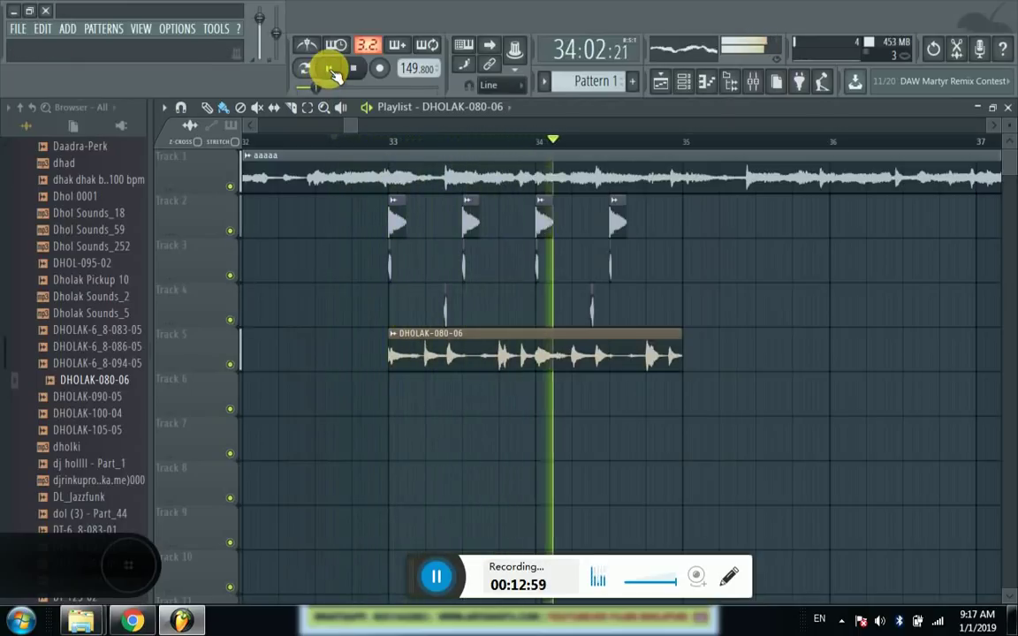
pyautogui.click(332, 71)
# - Replay from just before bar 33 and adjust the PAK PAKWO Drop sample's volume to about 59%
pyautogui.click(357, 138)
pyautogui.click(329, 71)
pyautogui.doubleClick(442, 306)
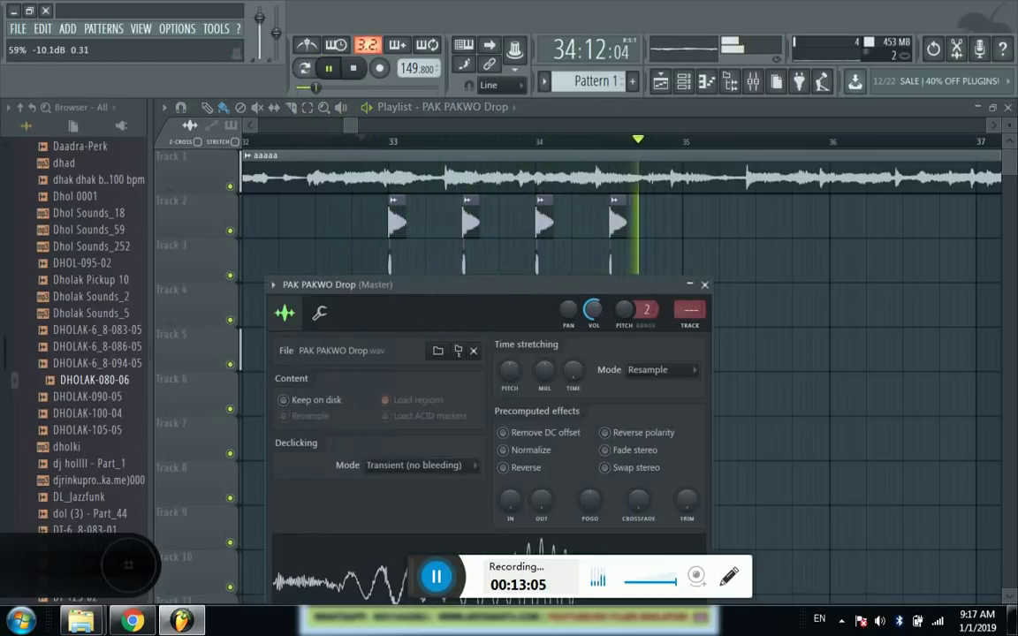
pyautogui.click(704, 285)
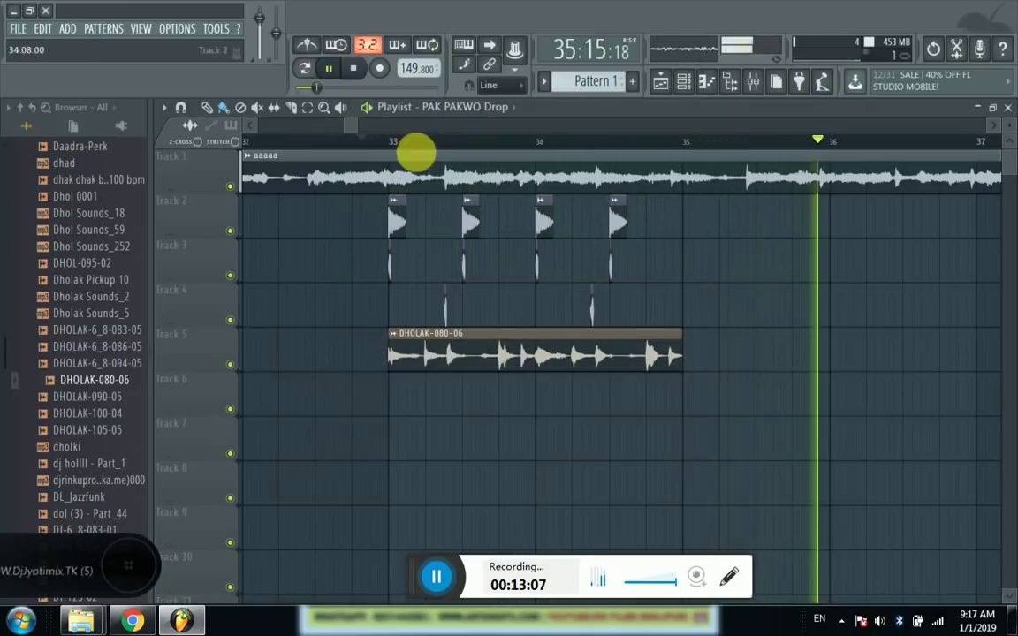
pyautogui.click(328, 69)
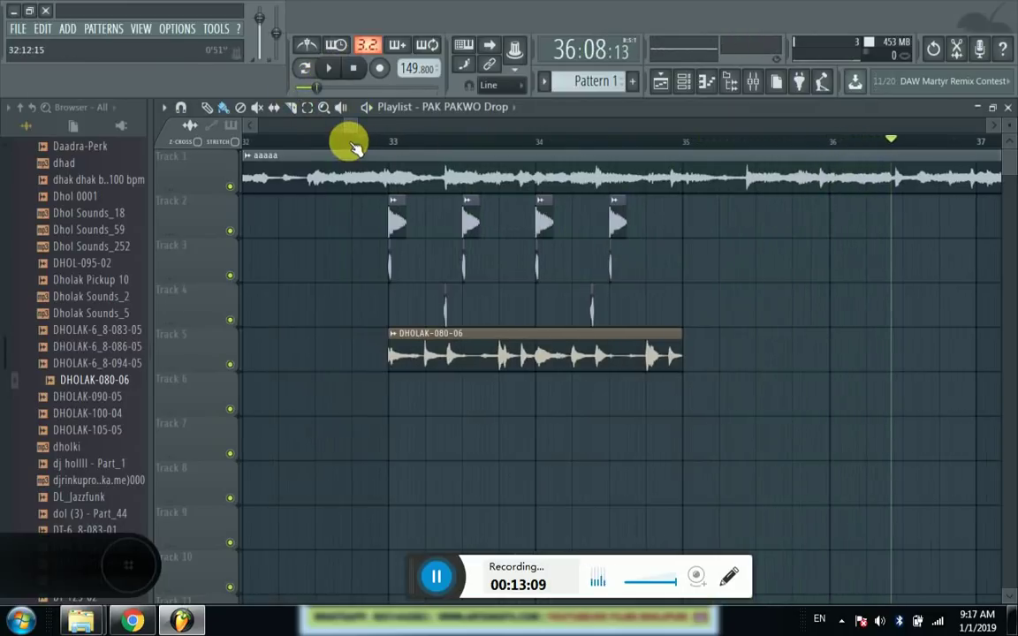
# - Collapse the Loop Pack folder and preview Electro Loop 130 7 from the Electro Loop folder
pyautogui.scroll(-3, 352, 146)
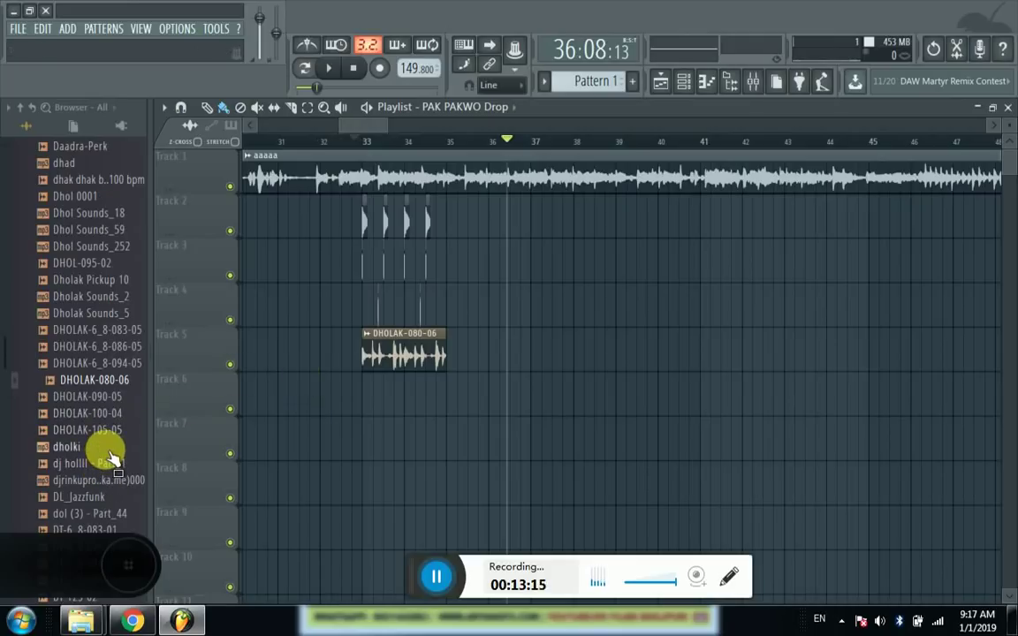
pyautogui.scroll(3, 348, 148)
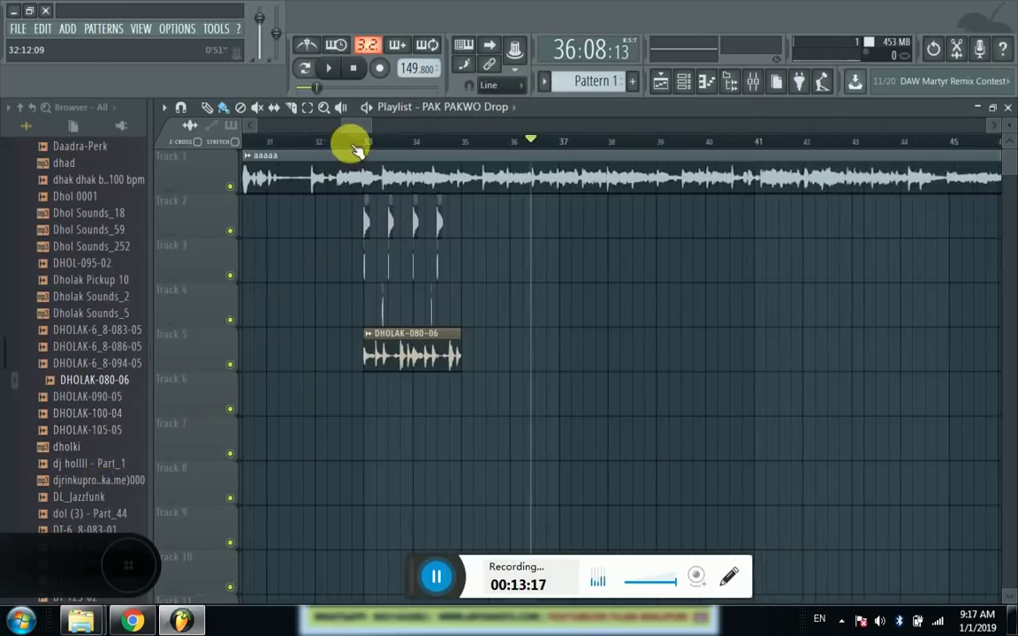
pyautogui.scroll(10, 119, 380)
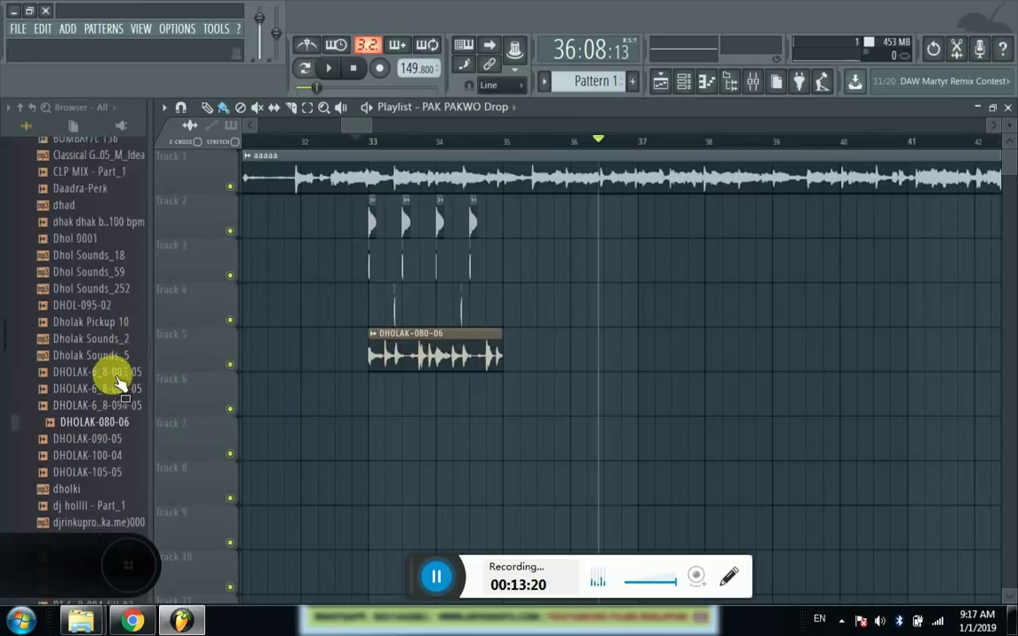
pyautogui.scroll(3, 115, 378)
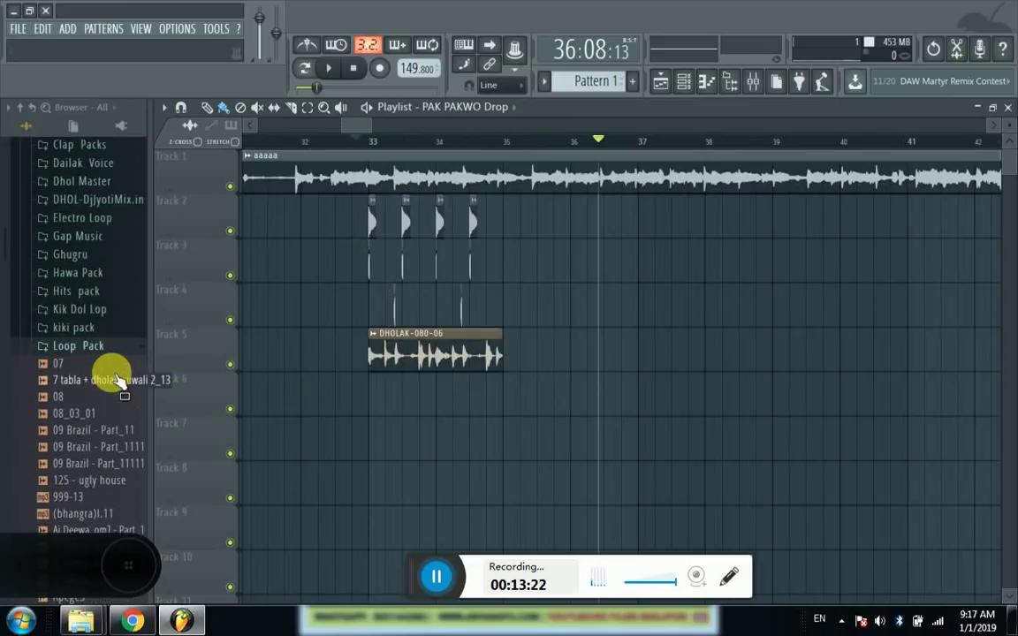
pyautogui.click(89, 346)
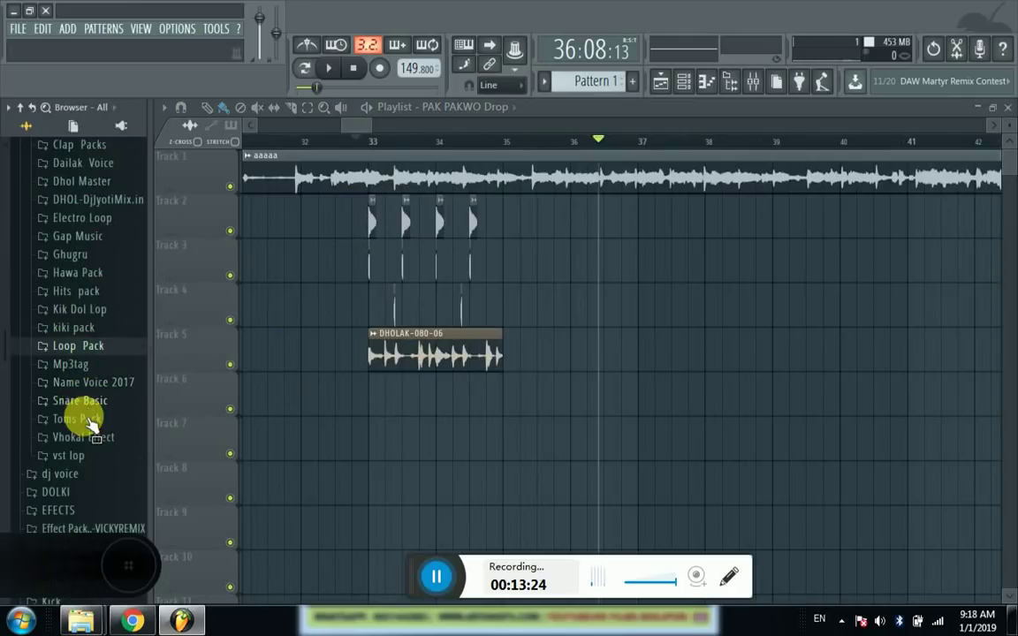
pyautogui.scroll(4, 78, 325)
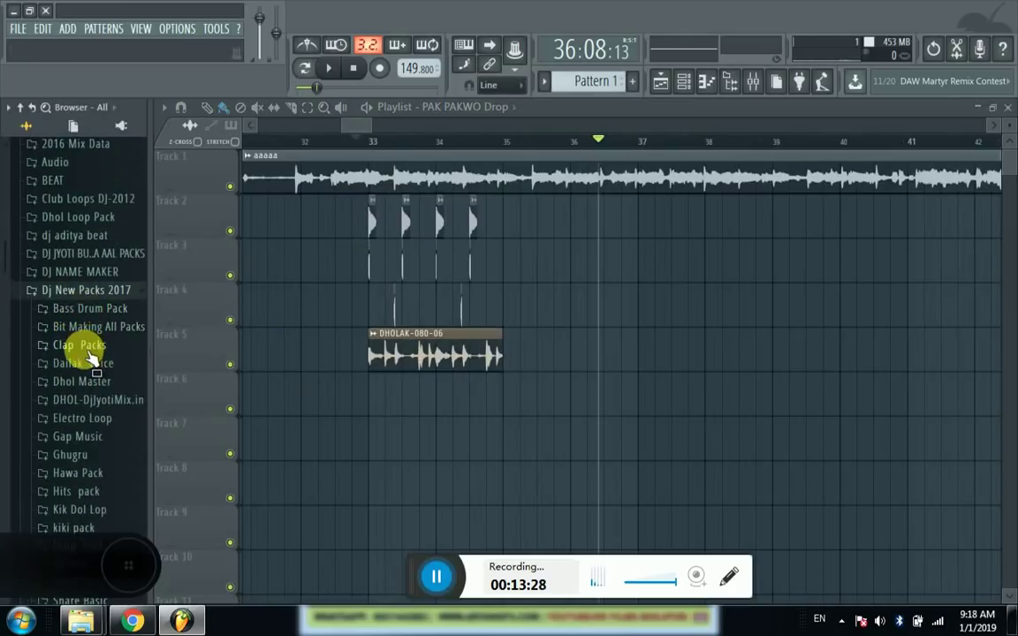
pyautogui.click(84, 420)
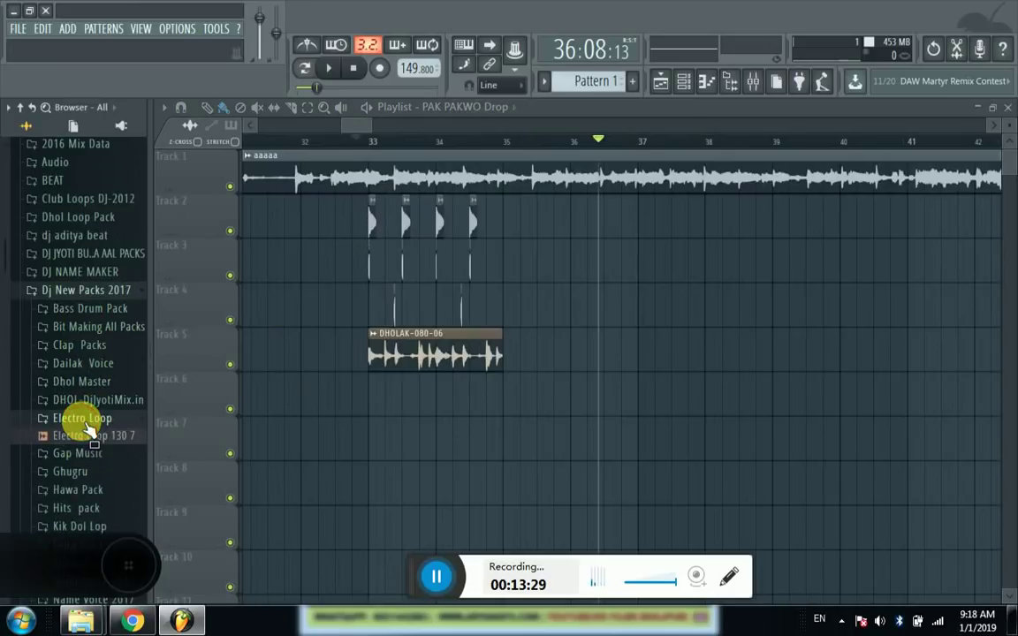
pyautogui.click(89, 430)
pyautogui.click(84, 420)
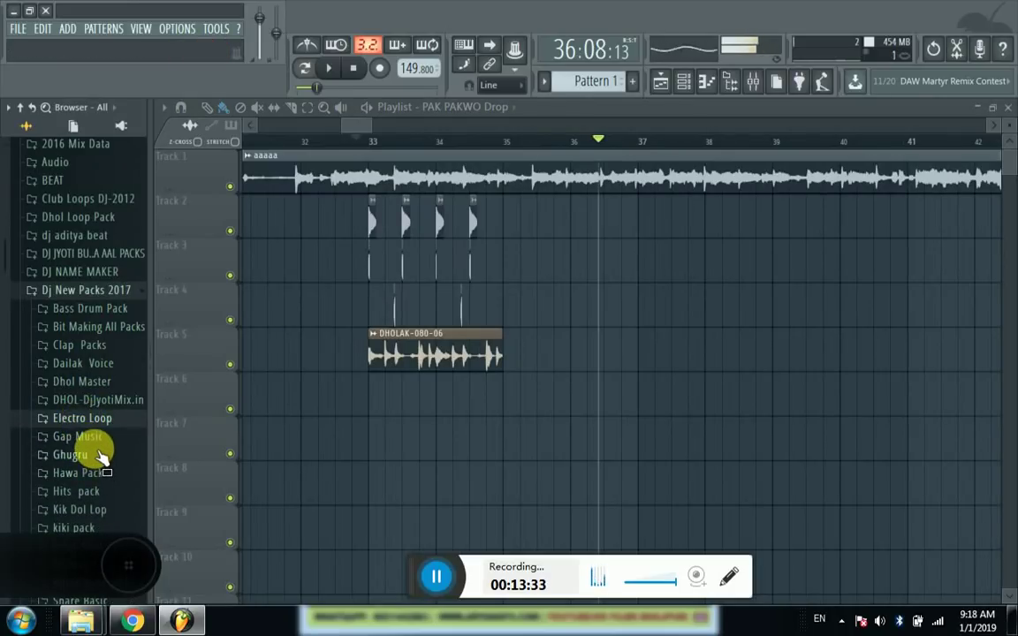
# - Look through the Efact Music All folder in the DJ JYOTI packs, previewing samples such as Hoho, buee and Ummah women
pyautogui.click(93, 252)
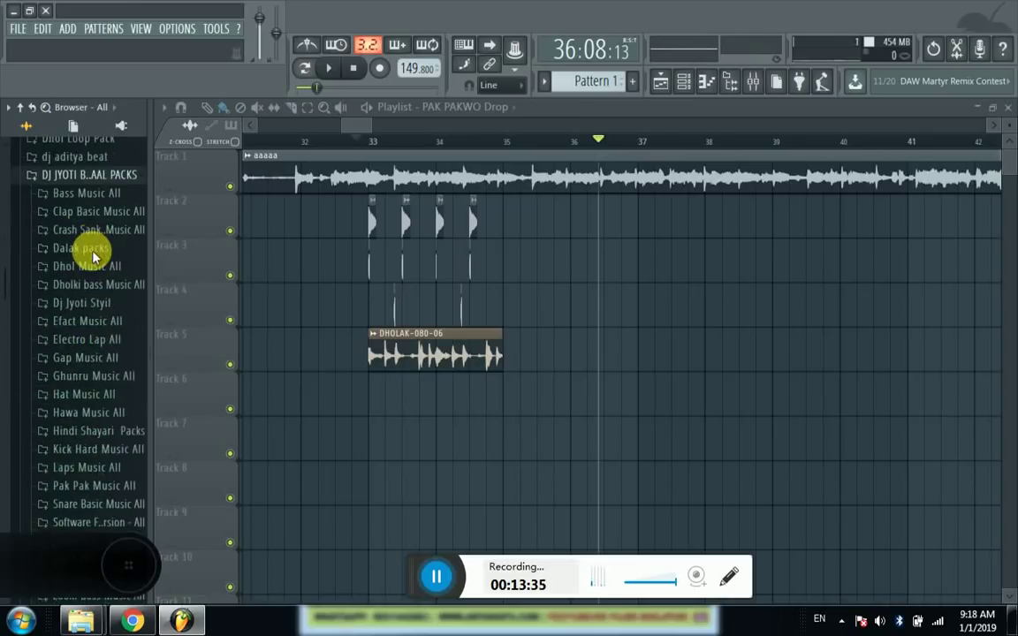
pyautogui.click(95, 322)
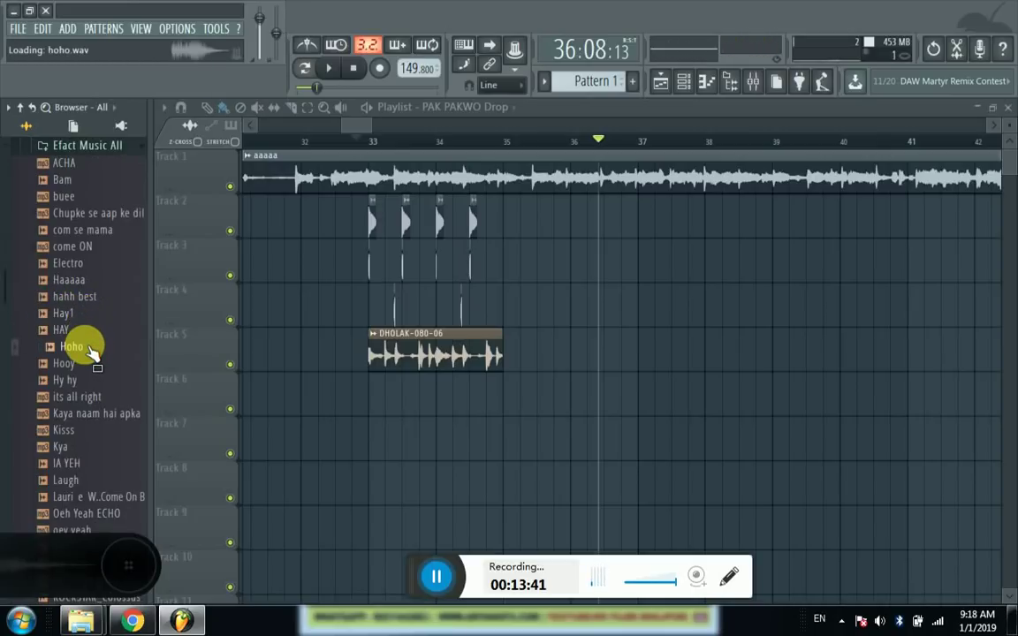
pyautogui.scroll(2, 91, 349)
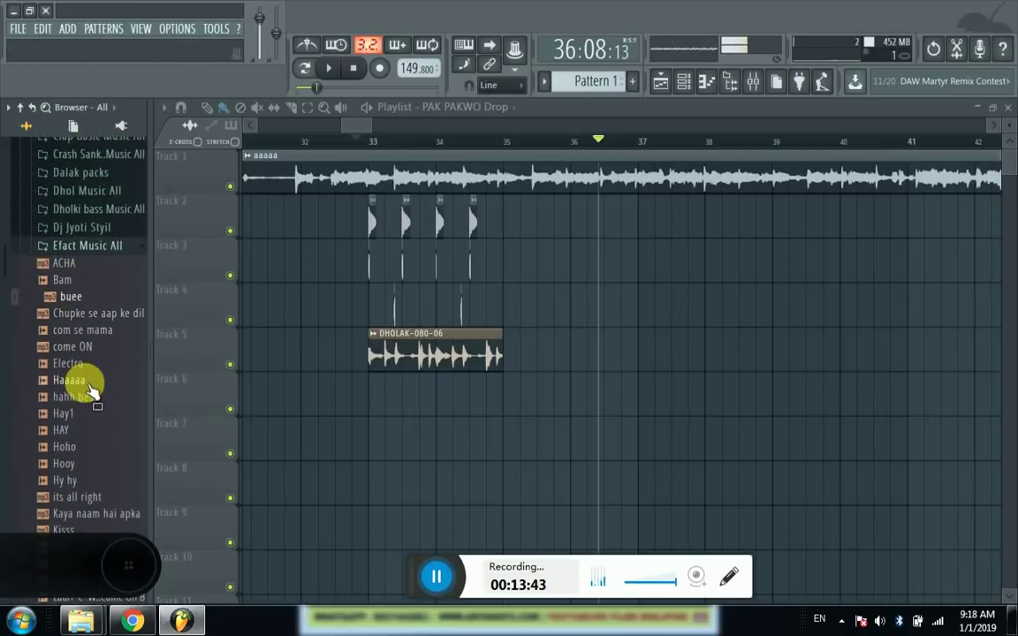
pyautogui.scroll(-6, 91, 389)
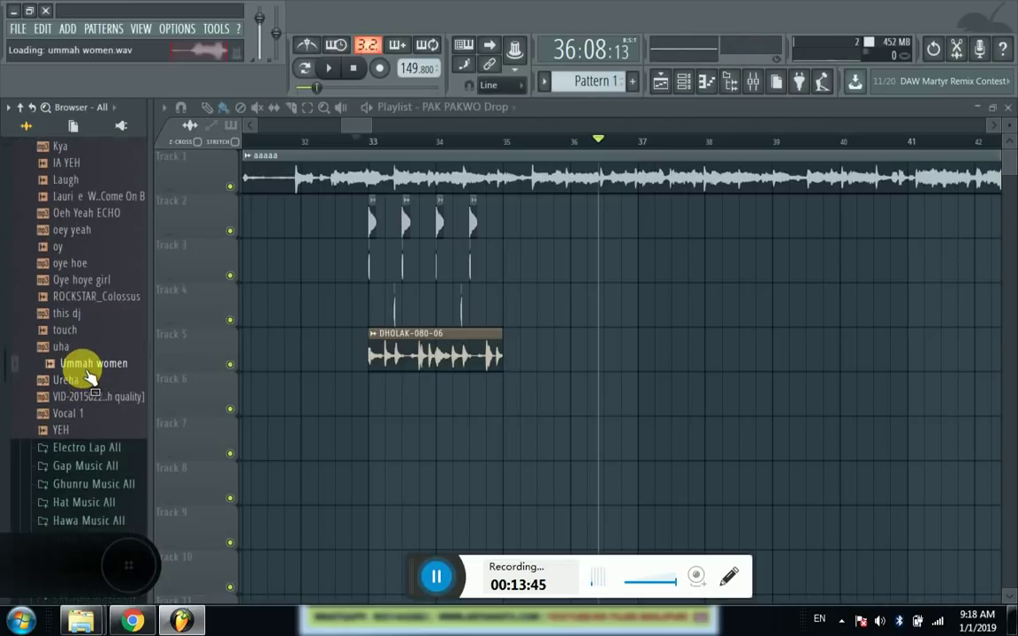
pyautogui.scroll(3, 88, 374)
pyautogui.scroll(4, 93, 364)
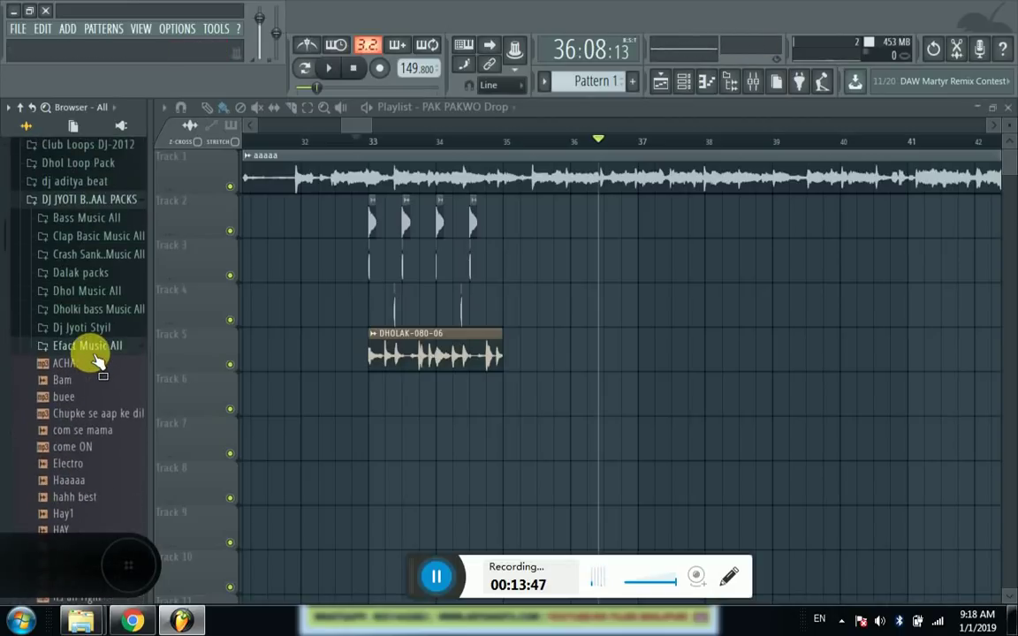
pyautogui.click(90, 344)
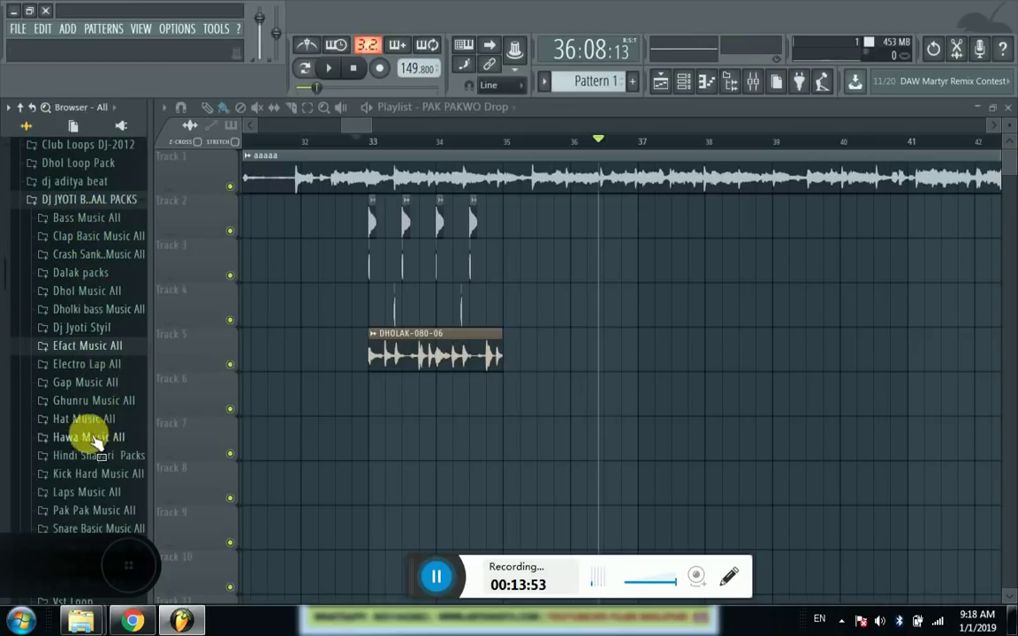
# - Open the Electro Lap All folder and preview ABTE2.0 Loop 062, BT_THAD_85_3, Dhol Sounds_6 and Dholki Loop 83 5
pyautogui.click(95, 364)
pyautogui.click(97, 382)
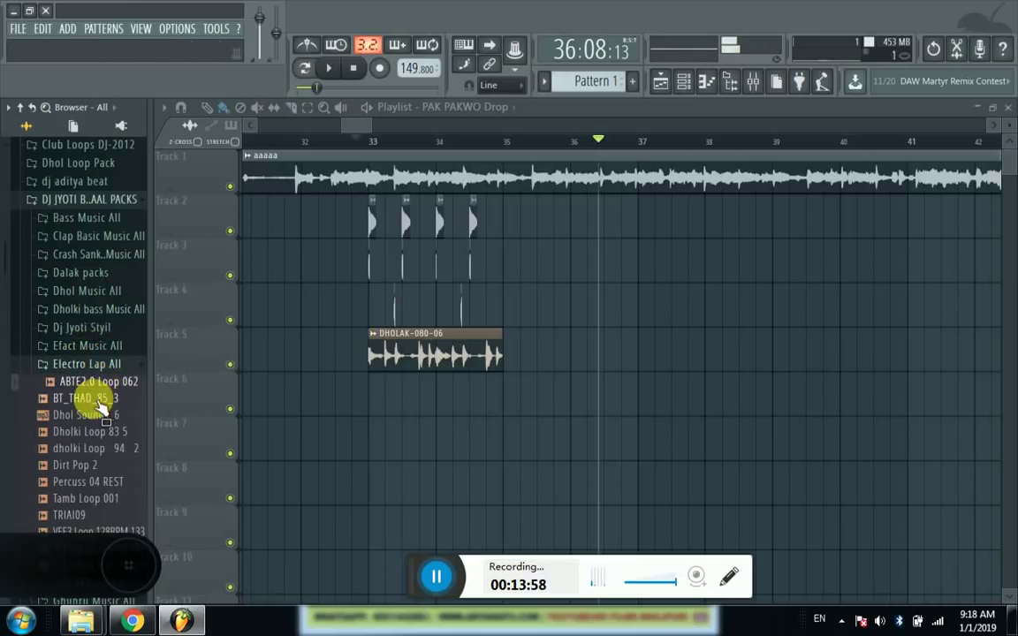
pyautogui.click(93, 399)
pyautogui.scroll(-2, 93, 400)
pyautogui.click(93, 315)
pyautogui.click(96, 334)
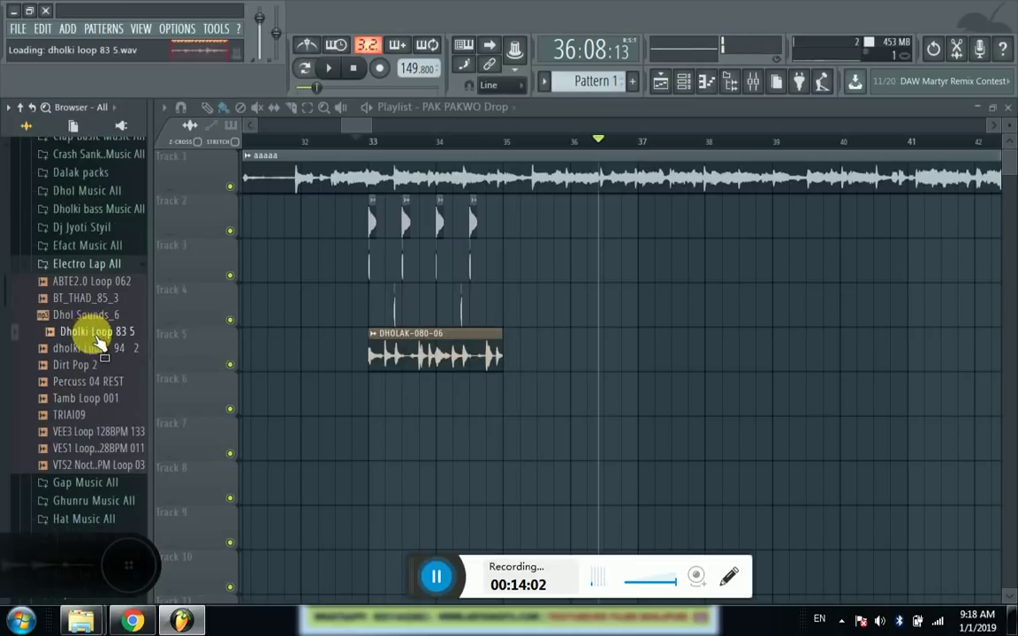
# - Compare the dholki Loop 94 2, Dirt Pop 2 and Percuss 04 REST samples and place Dirt Pop 2 on Track 6 at bar 33
pyautogui.click(91, 348)
pyautogui.click(92, 366)
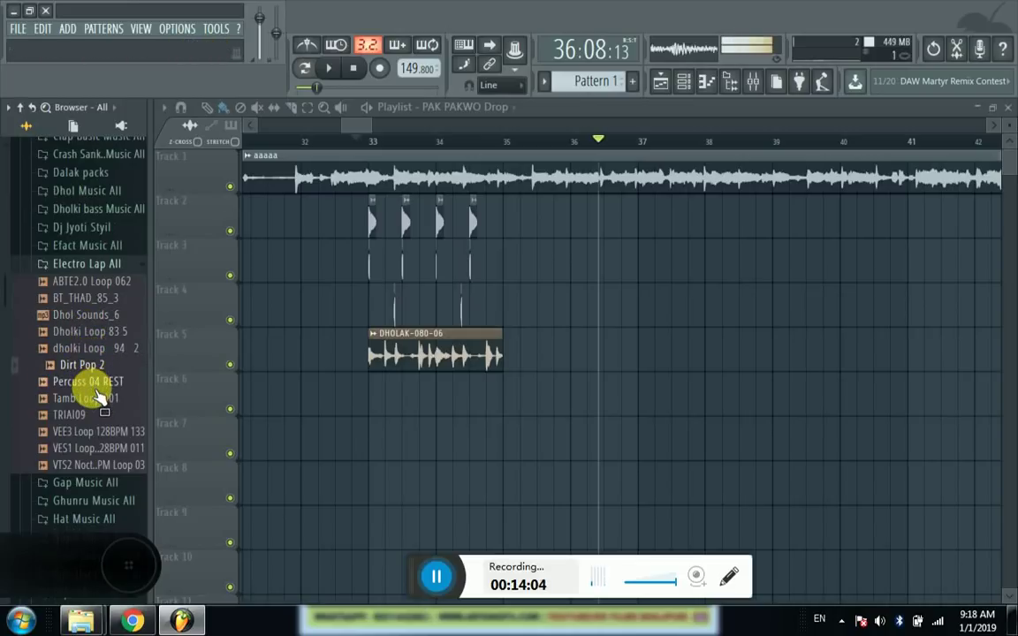
pyautogui.click(96, 389)
pyautogui.click(86, 366)
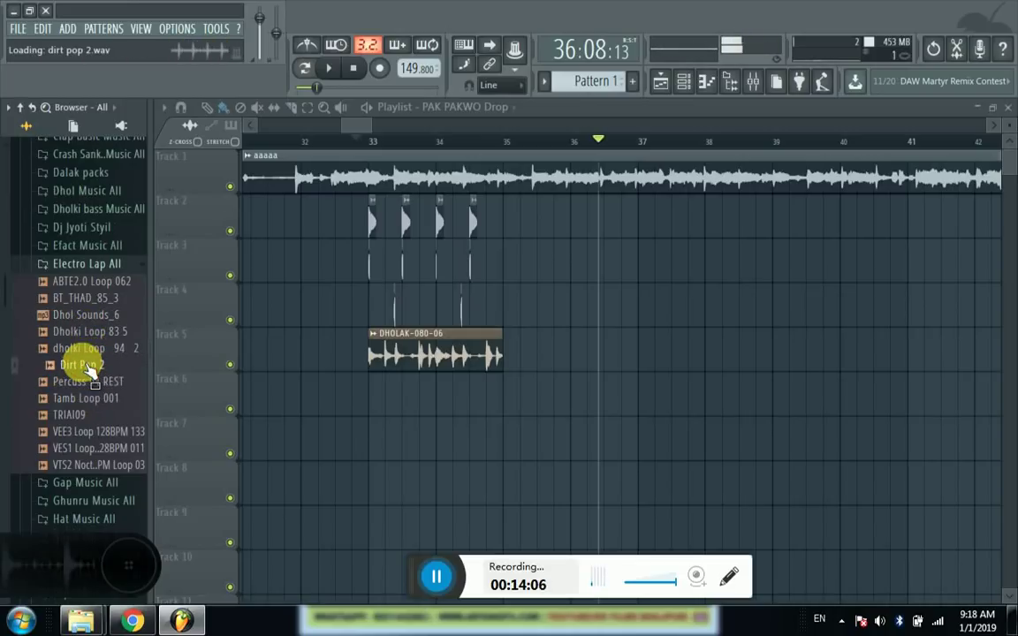
pyautogui.moveTo(93, 366); pyautogui.dragTo(363, 402)
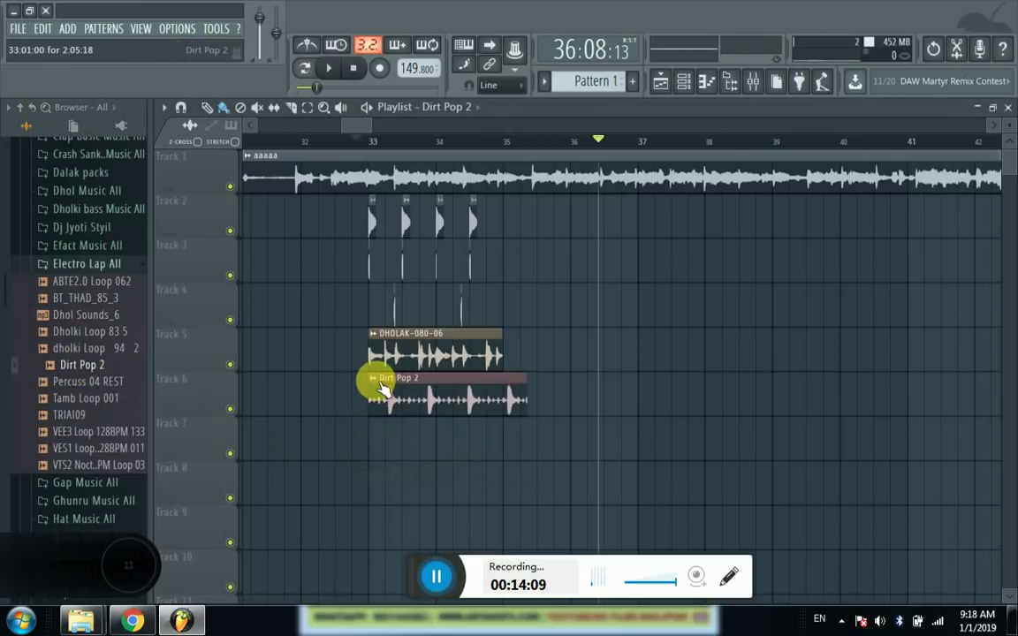
# - Fit the Dirt Pop 2 clip to the project tempo using the 100 to 200 BPM range and play from just before bar 33
pyautogui.click(383, 387)
pyautogui.click(530, 464)
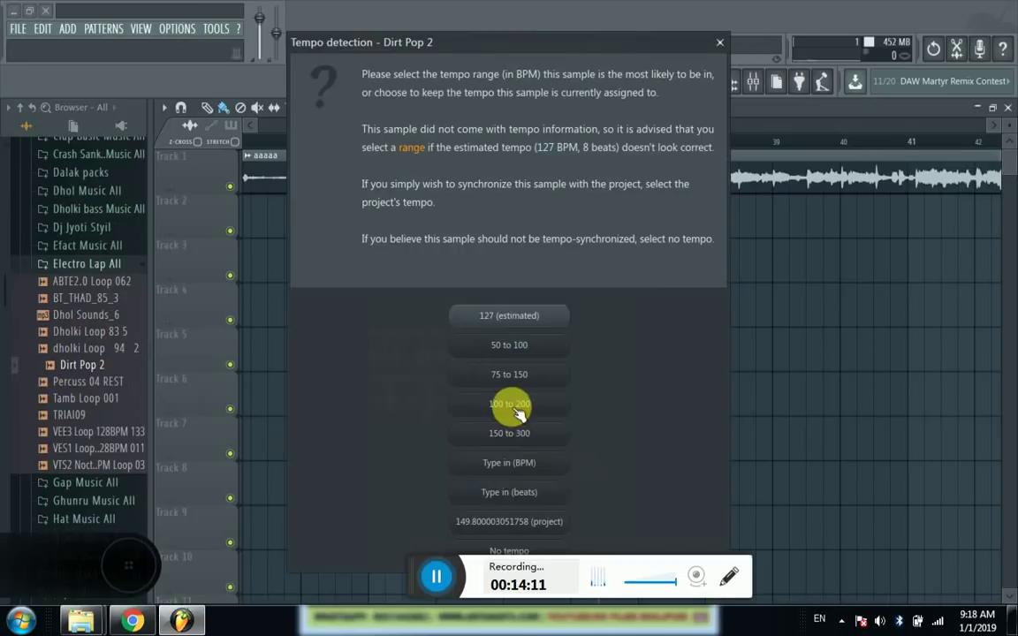
pyautogui.click(510, 404)
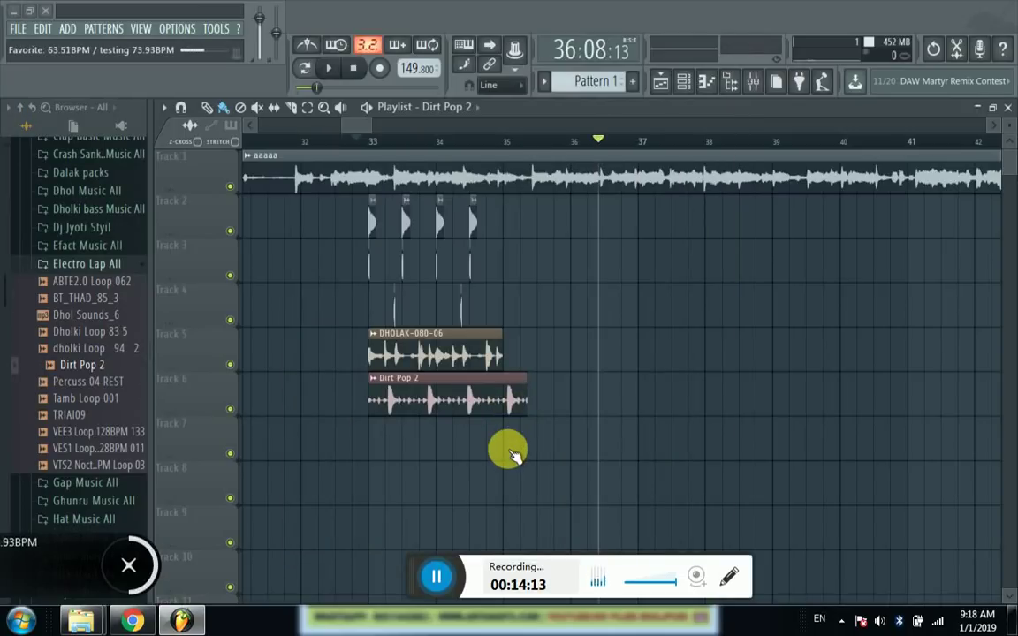
pyautogui.click(351, 146)
pyautogui.click(329, 68)
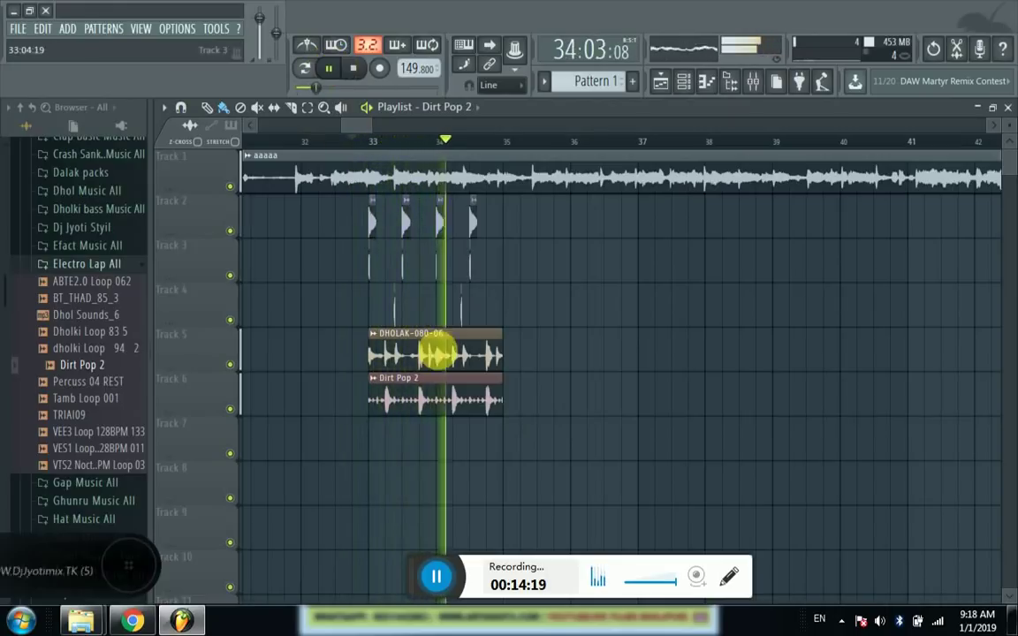
# - Lower the Dirt Pop 2 sample's volume to 42% and replay the beat from just before bar 33
pyautogui.doubleClick(466, 410)
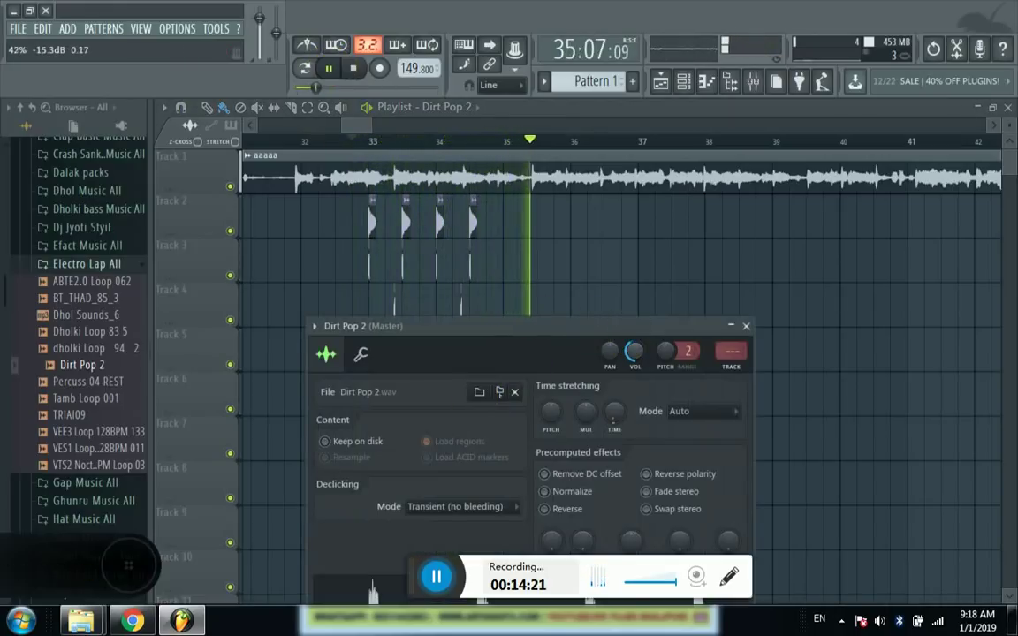
pyautogui.click(358, 144)
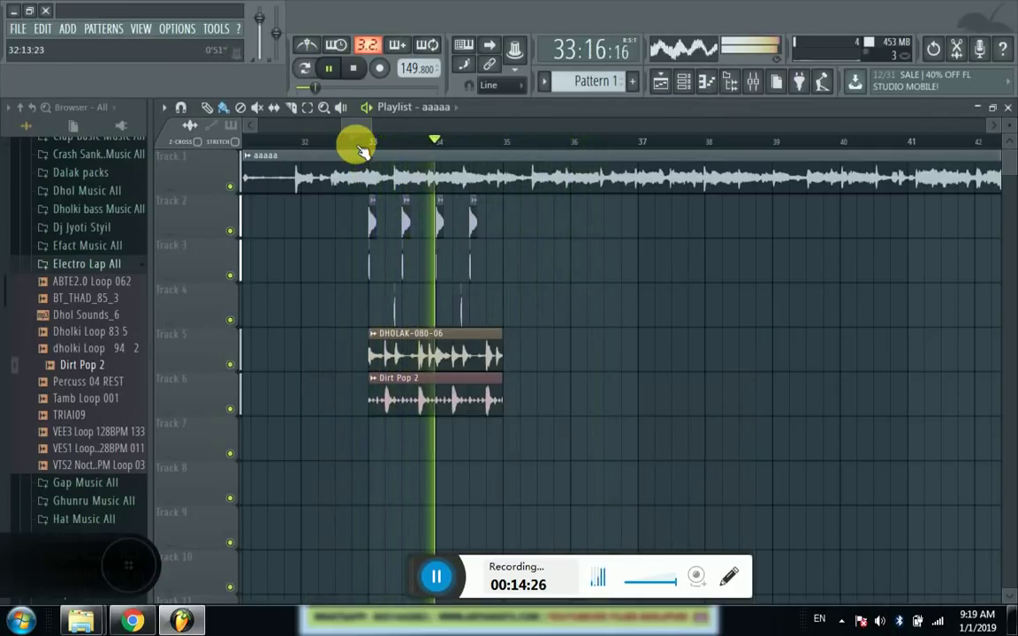
pyautogui.click(328, 69)
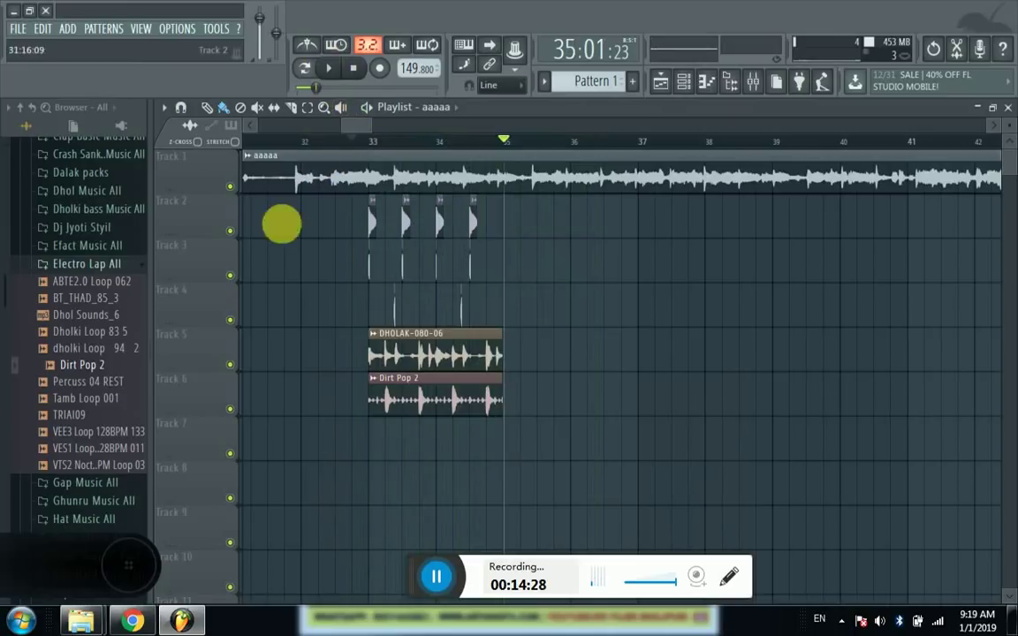
# - Lower the volume of the VT_MA sample on Track 3
pyautogui.doubleClick(369, 264)
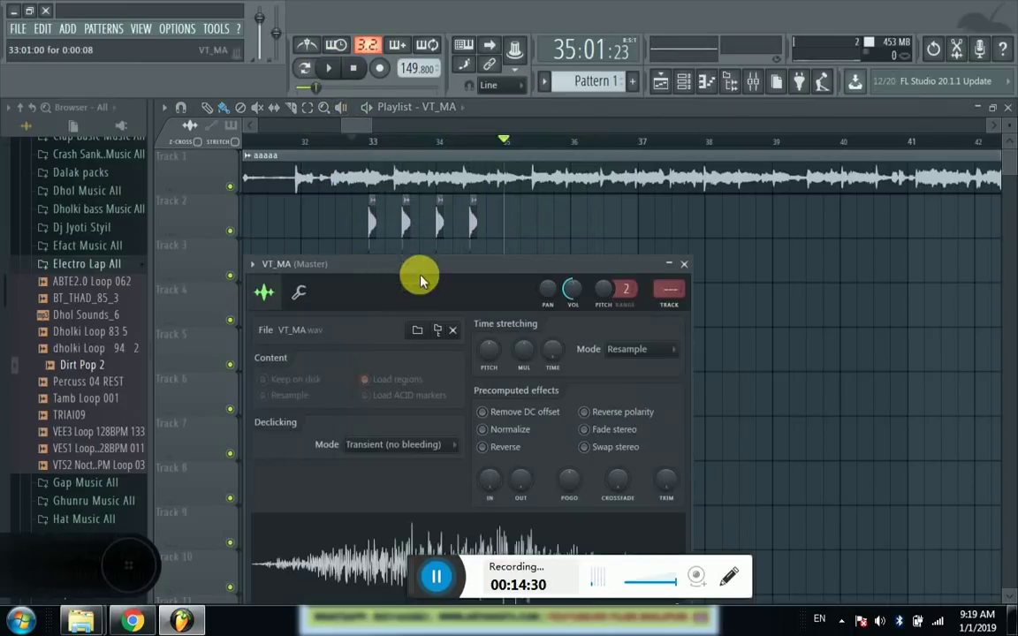
pyautogui.moveTo(572, 288); pyautogui.dragTo(573, 307)
pyautogui.rightClick(555, 228)
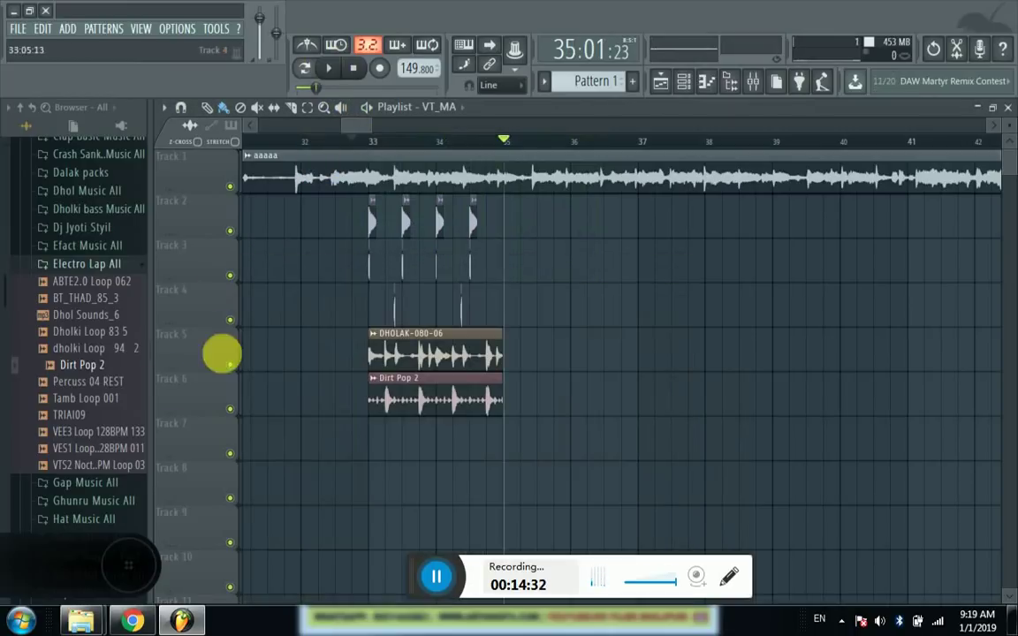
# - Place Dhol Sounds_6 on Track 7 at bar 33 and fit it to the project tempo with the 100 to 200 BPM range
pyautogui.click(88, 315)
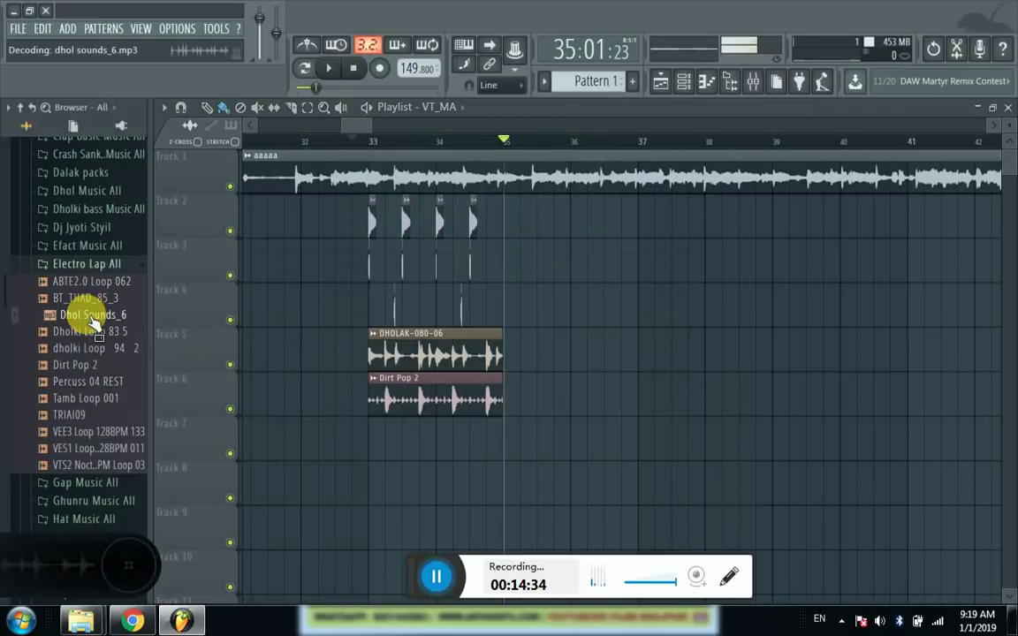
pyautogui.moveTo(88, 319); pyautogui.dragTo(389, 439)
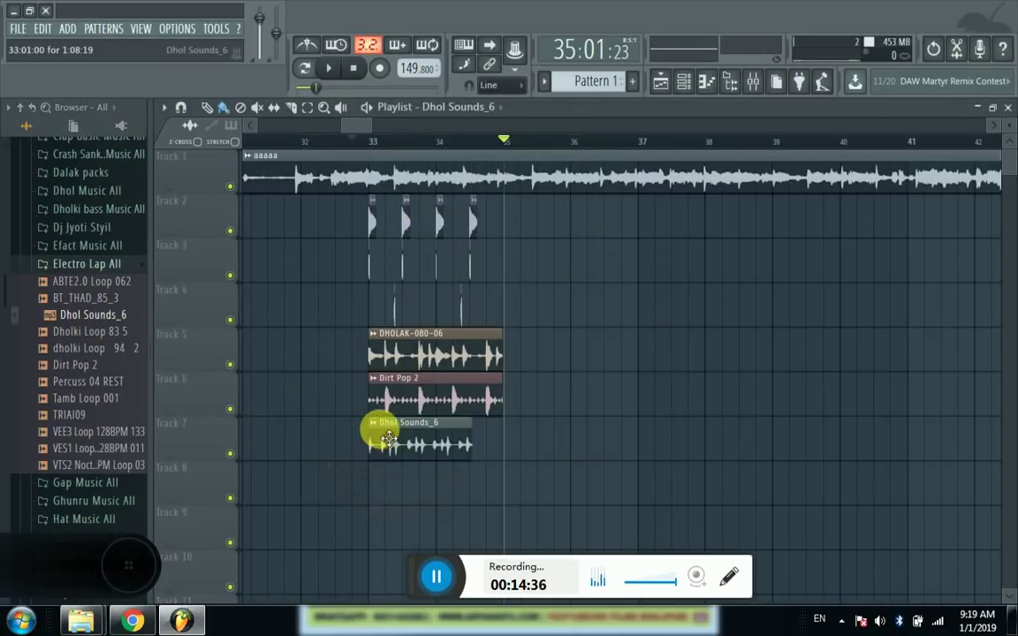
pyautogui.click(373, 424)
pyautogui.click(538, 477)
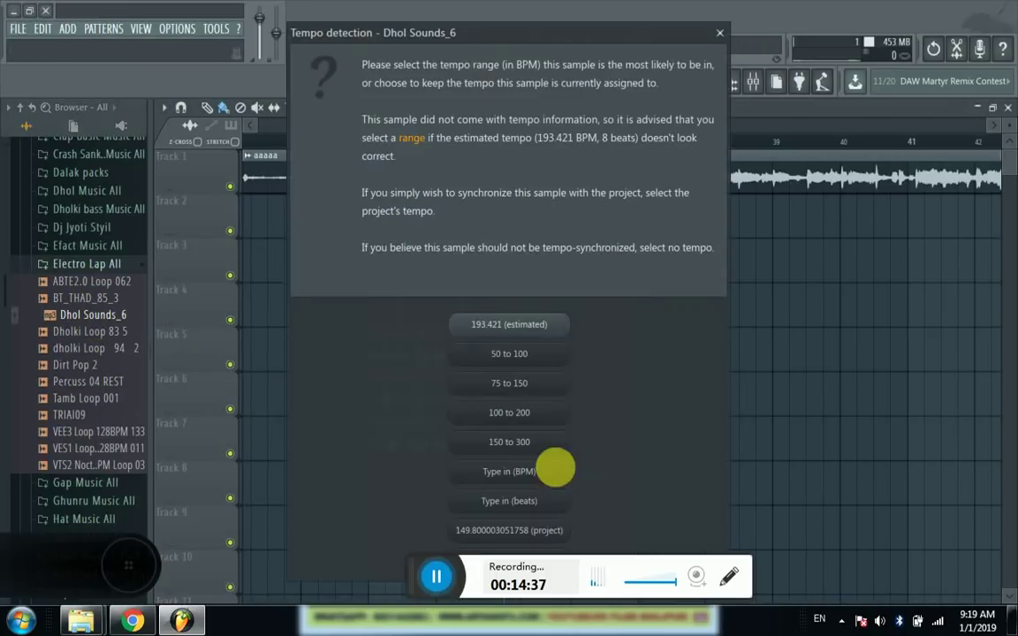
pyautogui.click(531, 417)
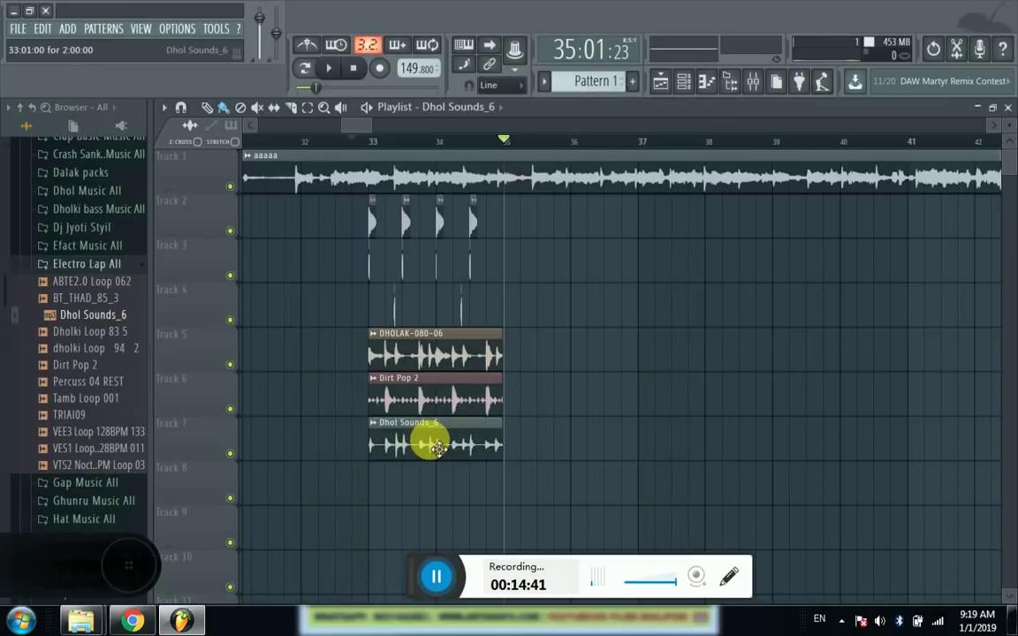
# - Open the Dhol Sounds_6 sample's channel settings and play the layered beat from bar 33
pyautogui.doubleClick(433, 446)
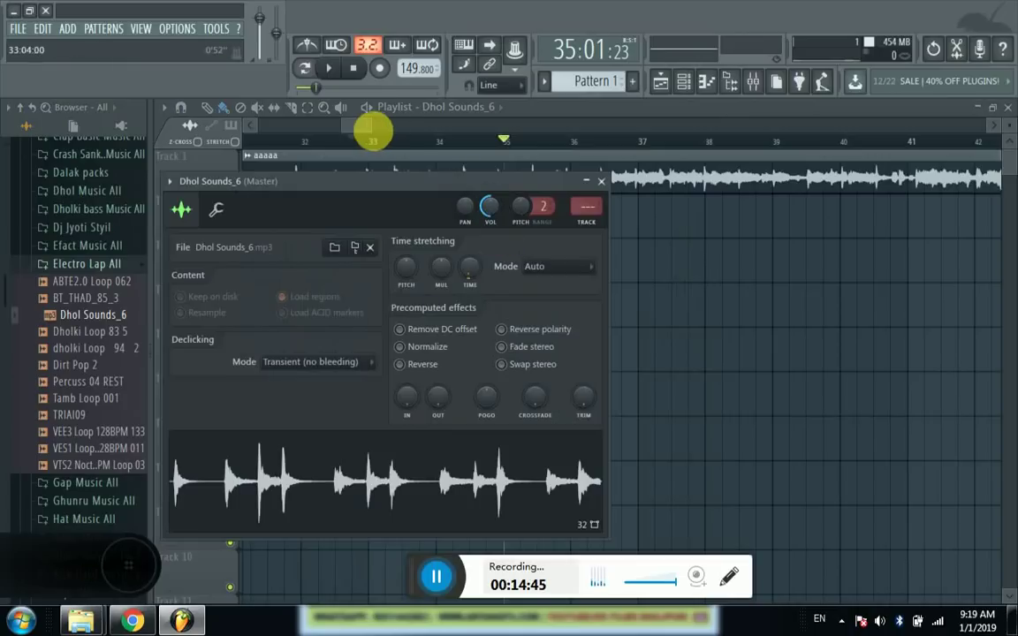
pyautogui.click(367, 141)
pyautogui.click(329, 68)
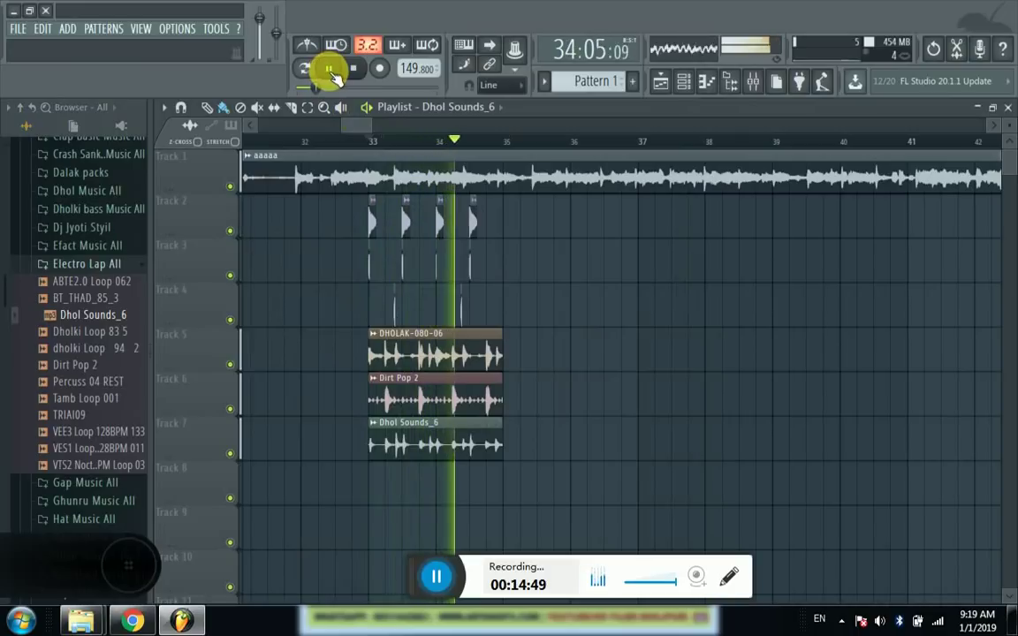
pyautogui.click(331, 69)
pyautogui.scroll(-3, 398, 147)
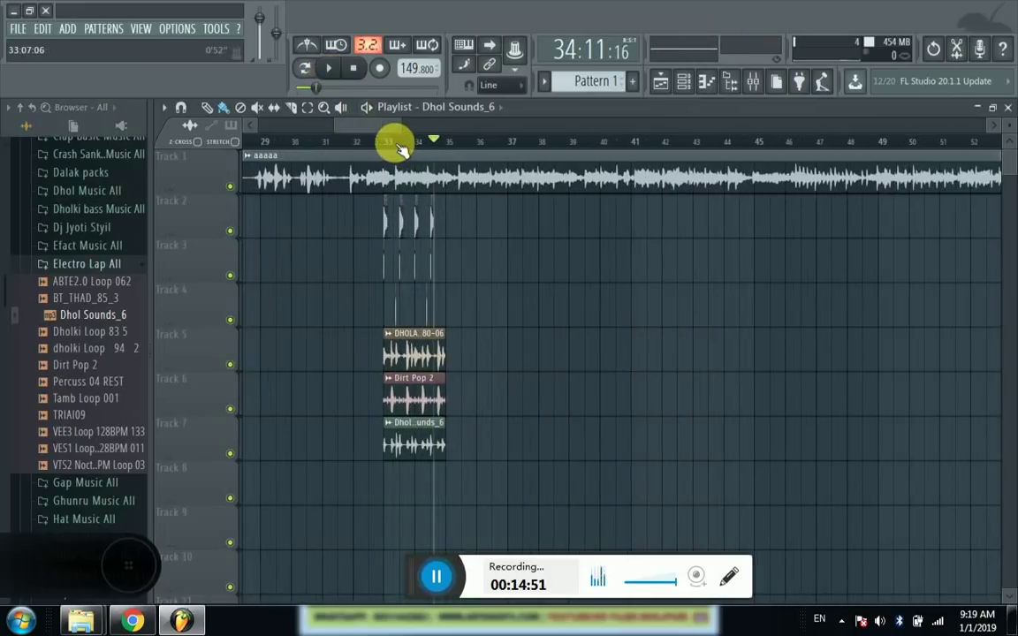
pyautogui.moveTo(505, 203); pyautogui.dragTo(413, 371)
pyautogui.keyDown('ctrl'); pyautogui.click(539, 319); pyautogui.keyUp('ctrl')
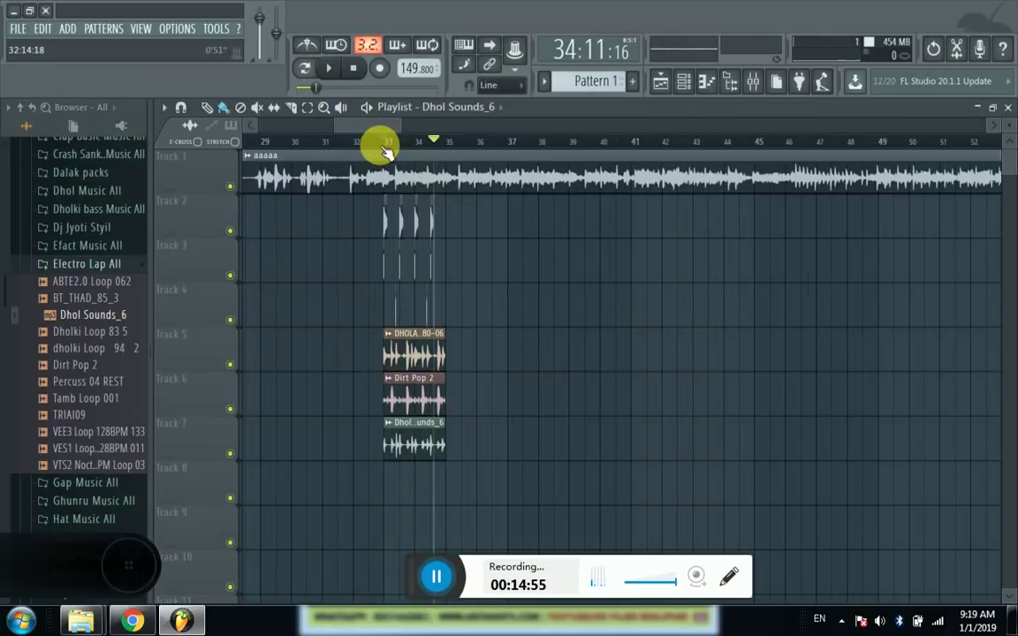
pyautogui.scroll(4, 385, 148)
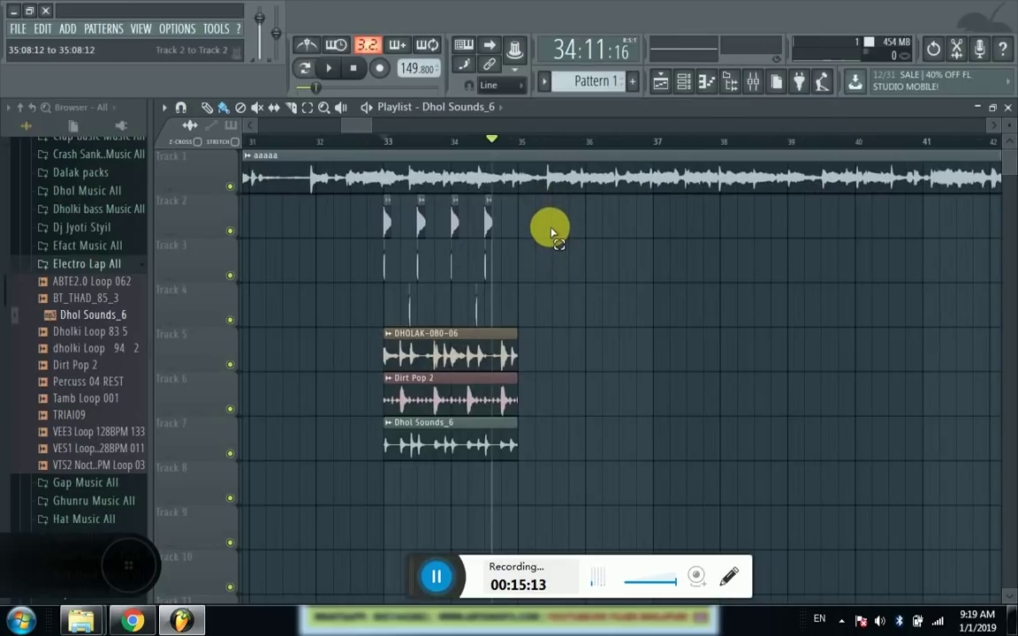
pyautogui.moveTo(553, 232); pyautogui.dragTo(631, 338)
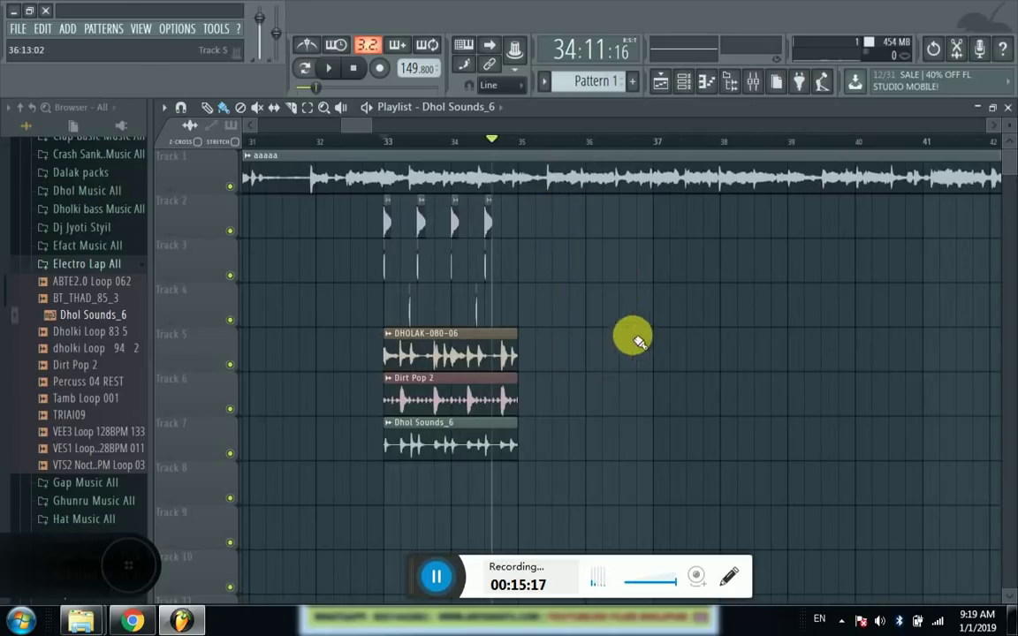
pyautogui.moveTo(560, 198); pyautogui.dragTo(383, 456)
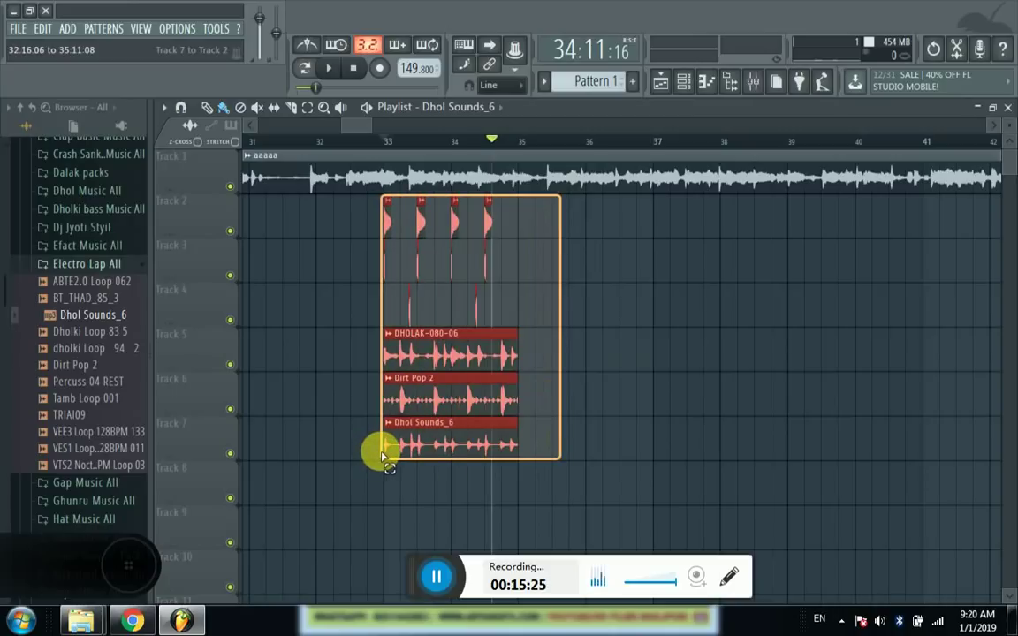
pyautogui.moveTo(382, 456); pyautogui.dragTo(381, 454)
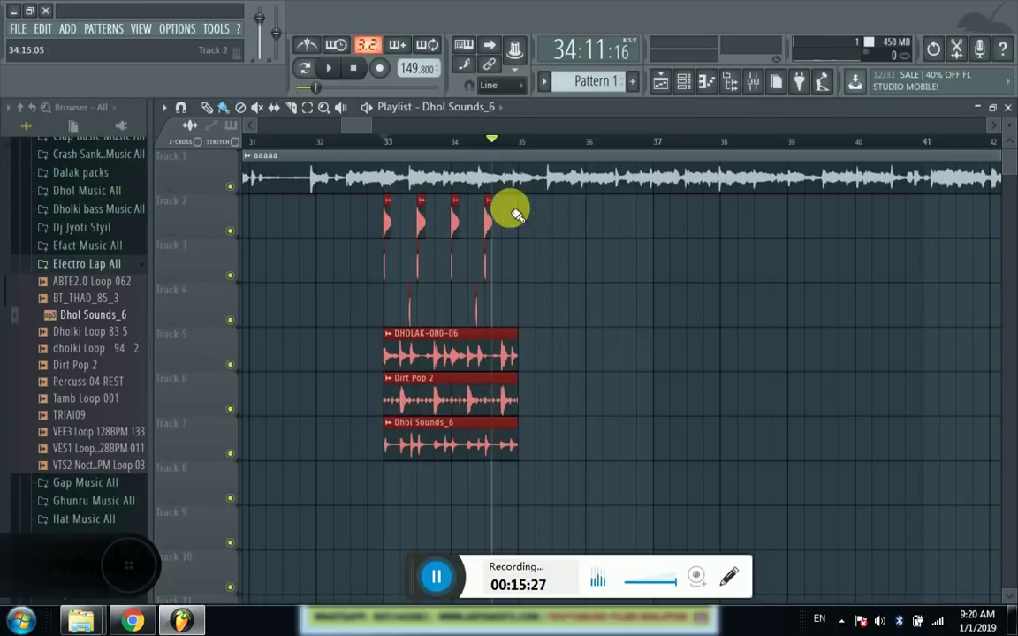
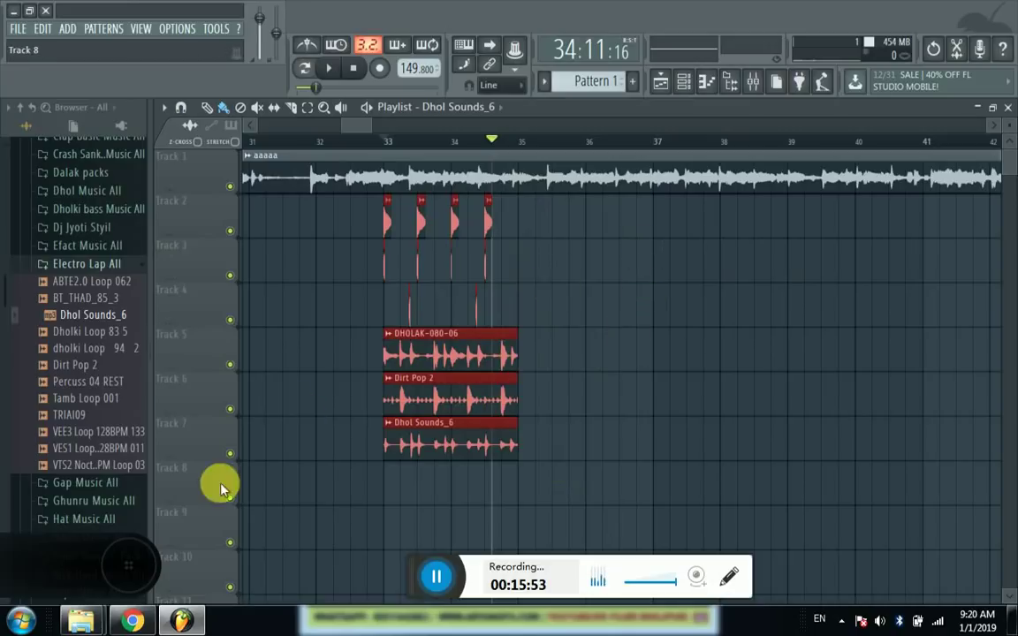
pyautogui.click(555, 289)
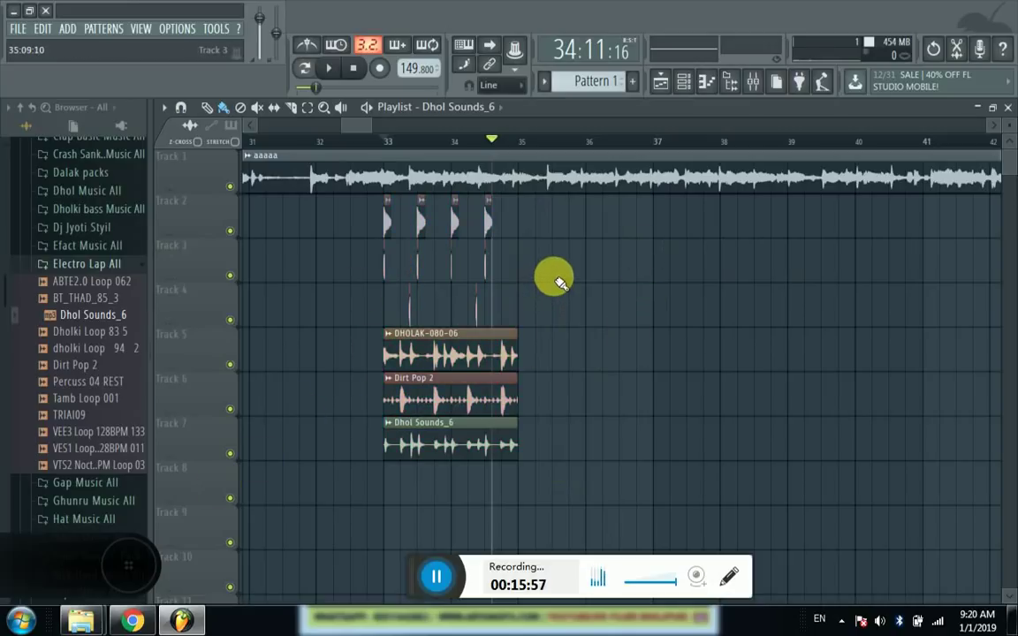
# - Duplicate all the beat clips on Tracks 2 to 7 from bar 33 to bars 35 and 37
pyautogui.moveTo(597, 216); pyautogui.dragTo(318, 463)
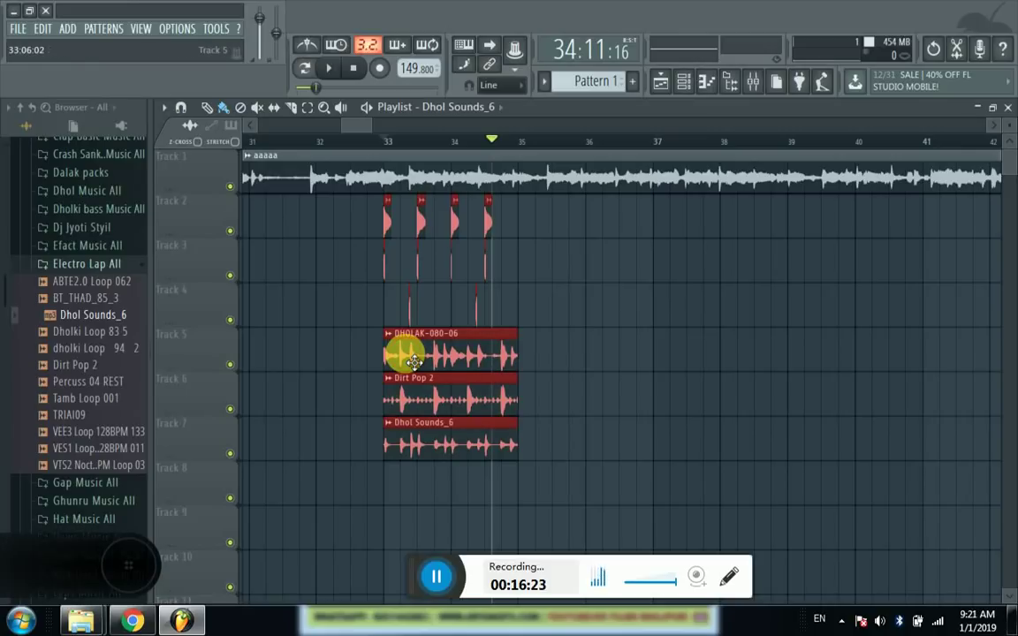
pyautogui.moveTo(413, 361); pyautogui.dragTo(553, 378)
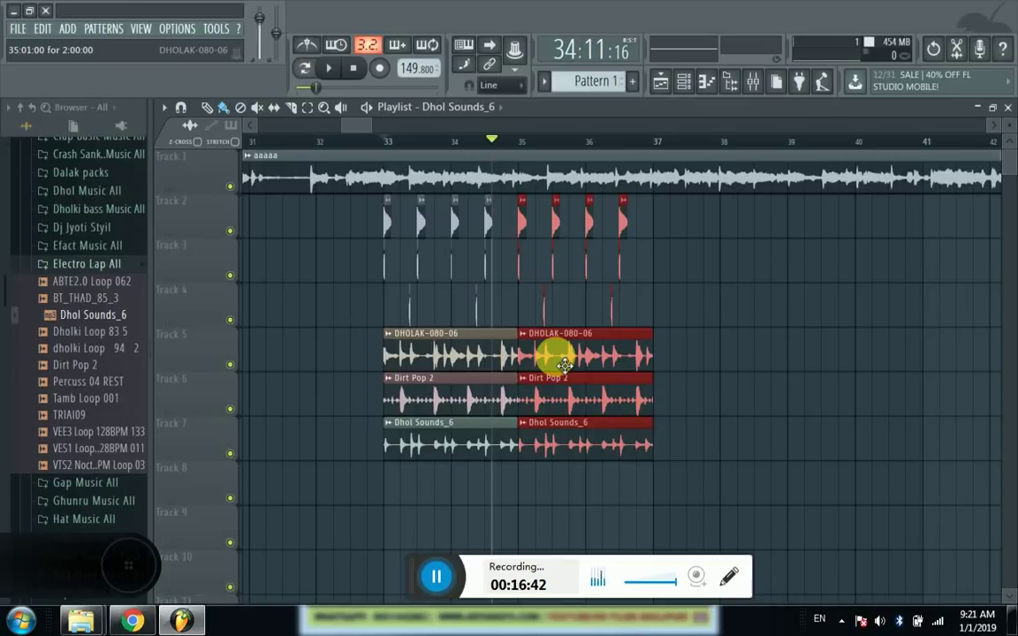
pyautogui.moveTo(565, 365); pyautogui.dragTo(704, 357)
pyautogui.keyDown('ctrl'); pyautogui.click(797, 295); pyautogui.keyUp('ctrl')
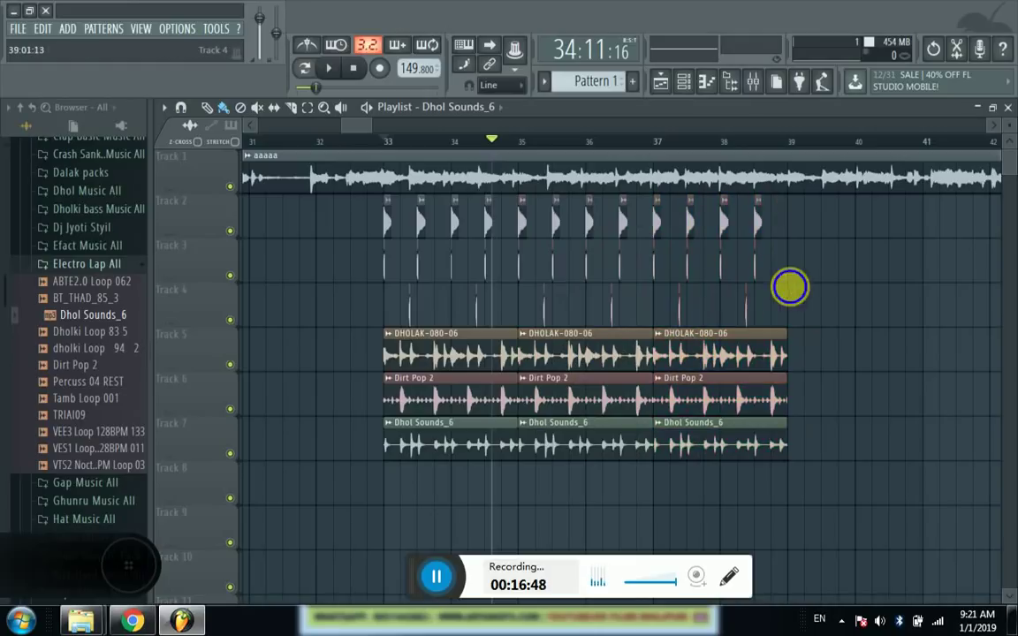
# - Play the extended beat with the song from bar 32 into bar 39
pyautogui.click(357, 142)
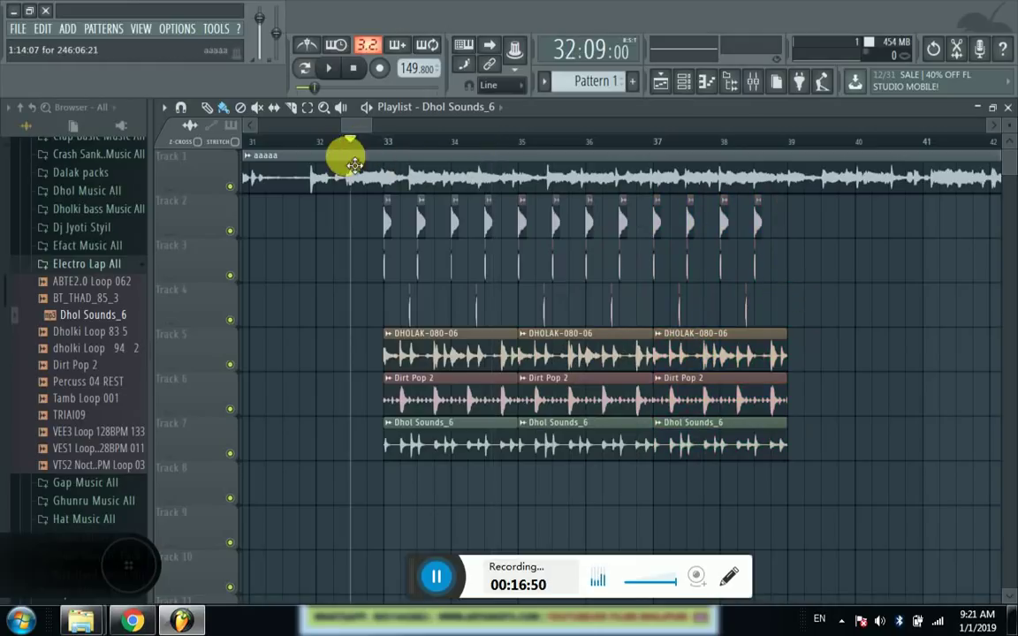
pyautogui.moveTo(350, 127); pyautogui.dragTo(351, 129)
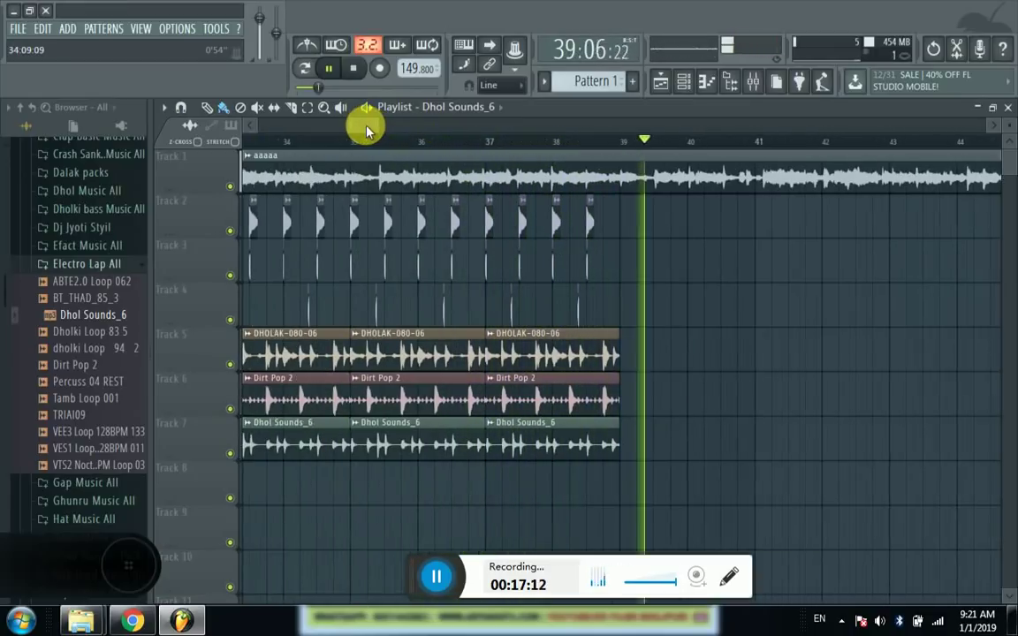
pyautogui.click(330, 71)
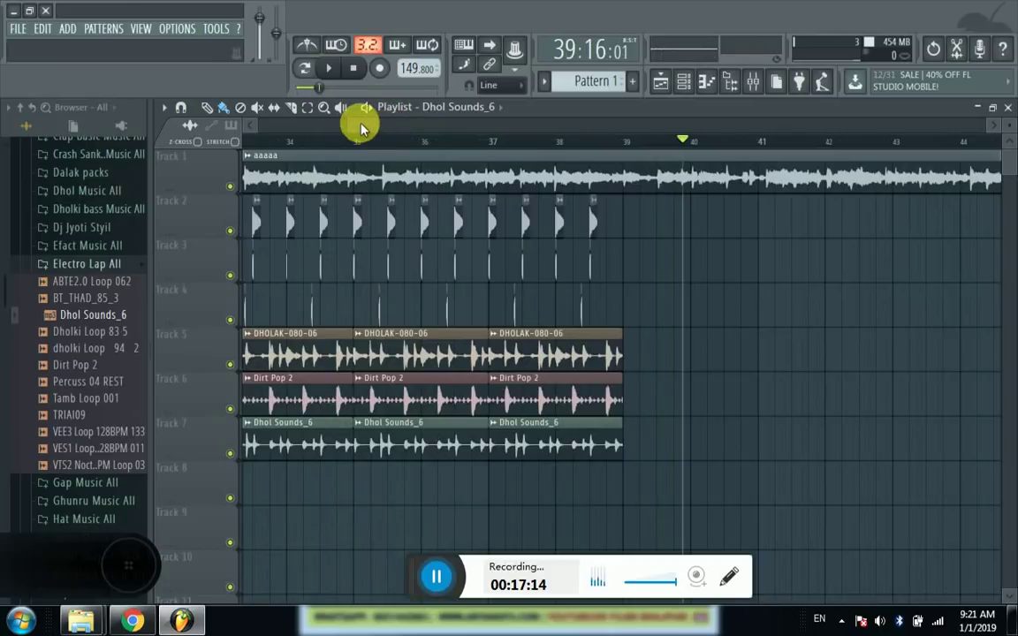
# - Slice the aaaaa song clip on Track 1 within bar 35, at the start of the PAK drop clip on Track 4
pyautogui.hscroll(-2, 361, 129)
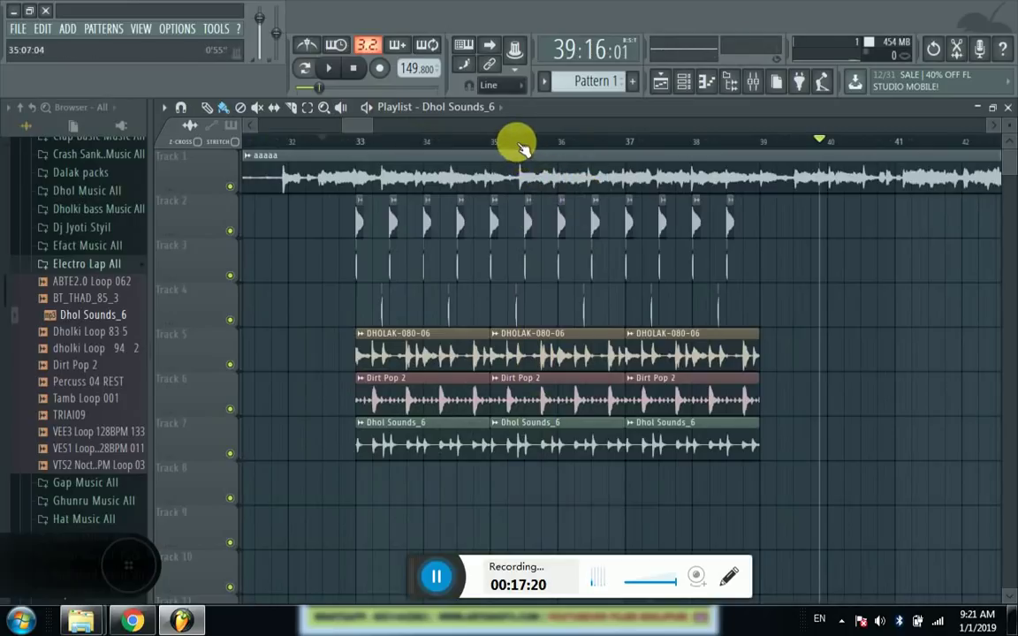
pyautogui.scroll(5, 522, 148)
pyautogui.scroll(3, 541, 145)
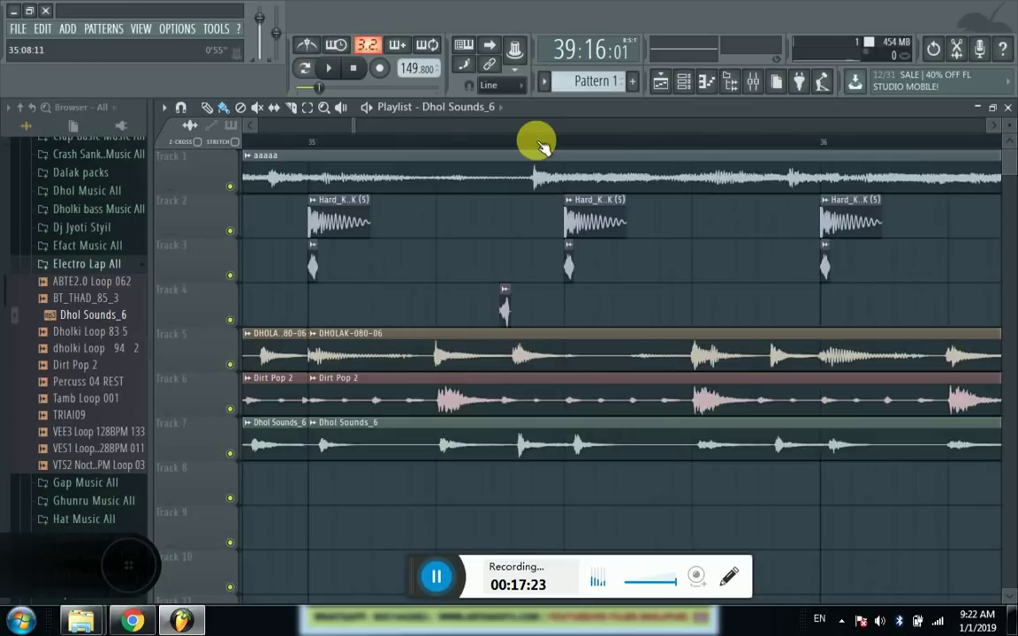
pyautogui.scroll(-3, 541, 146)
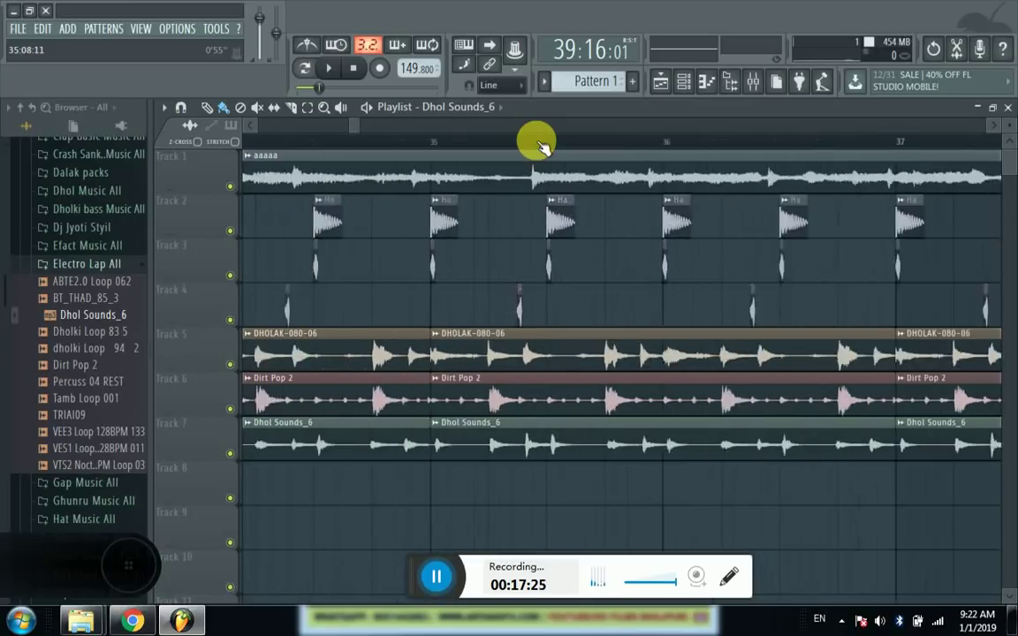
pyautogui.scroll(-3, 539, 145)
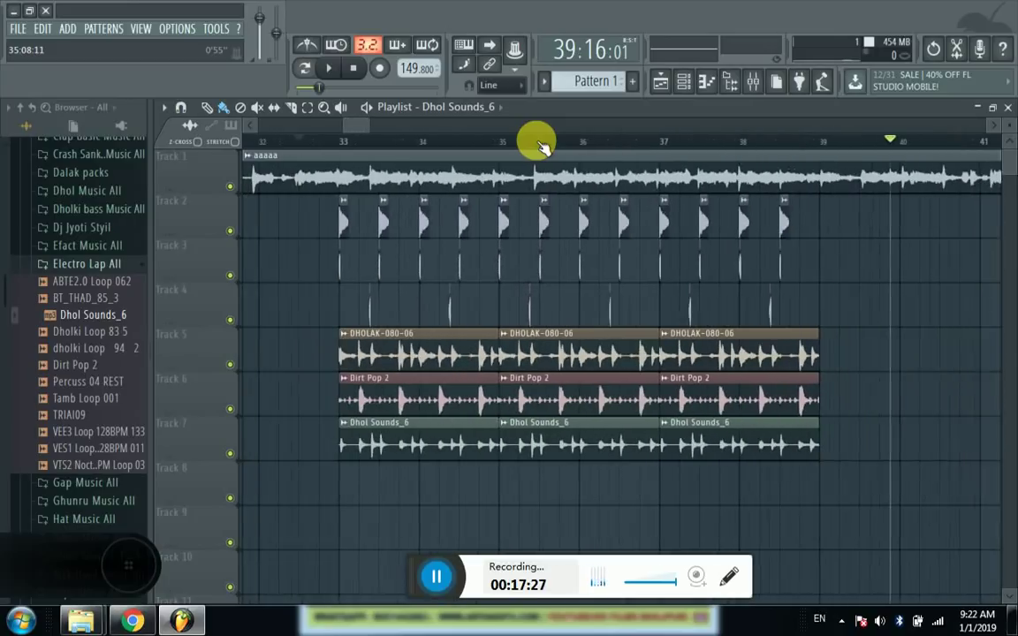
pyautogui.scroll(3, 538, 146)
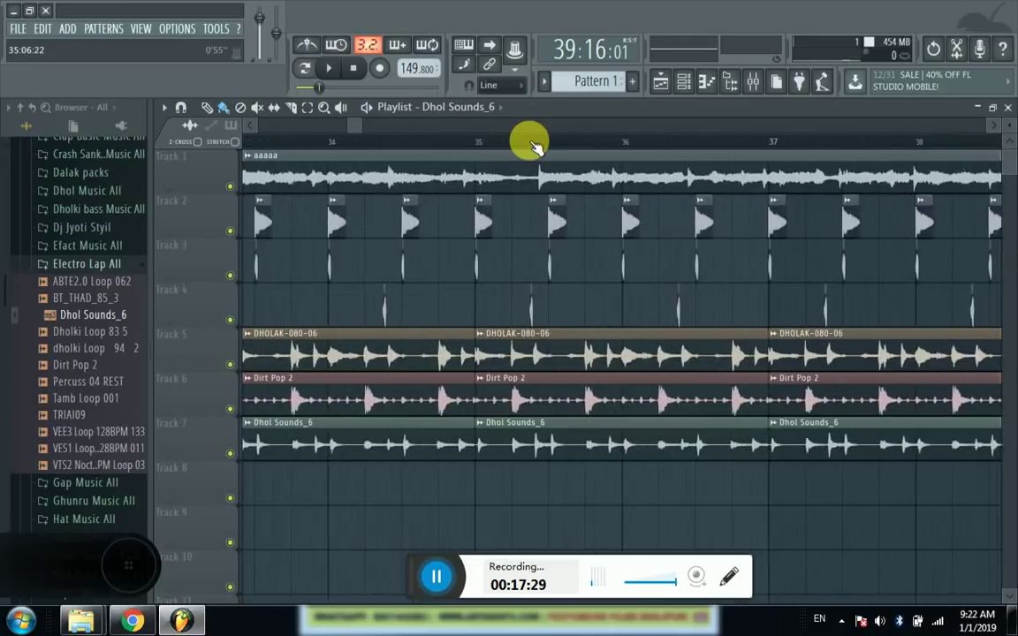
pyautogui.scroll(4, 541, 146)
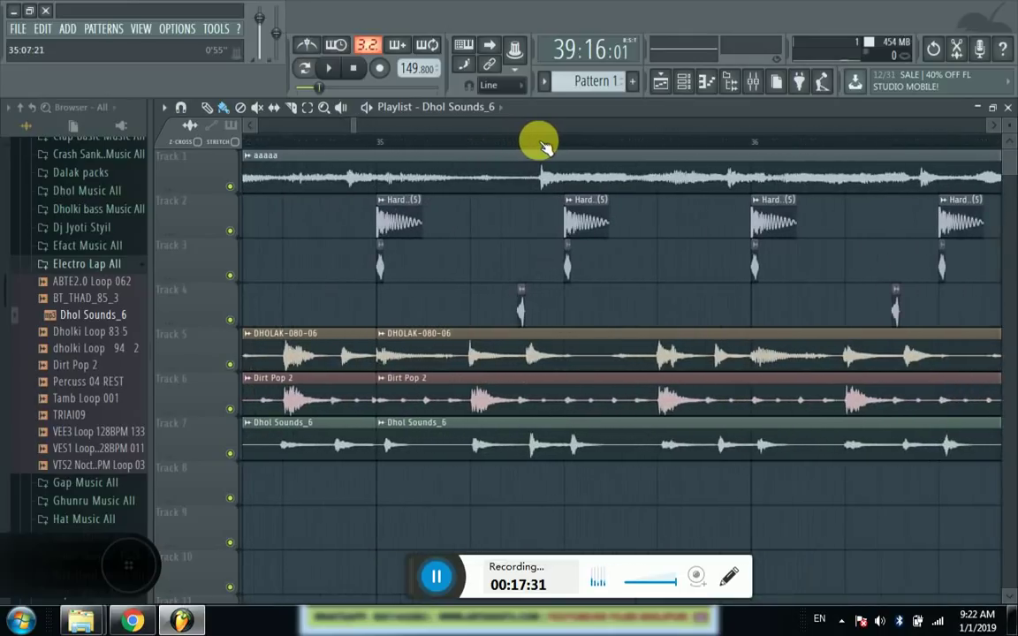
pyautogui.scroll(2, 540, 146)
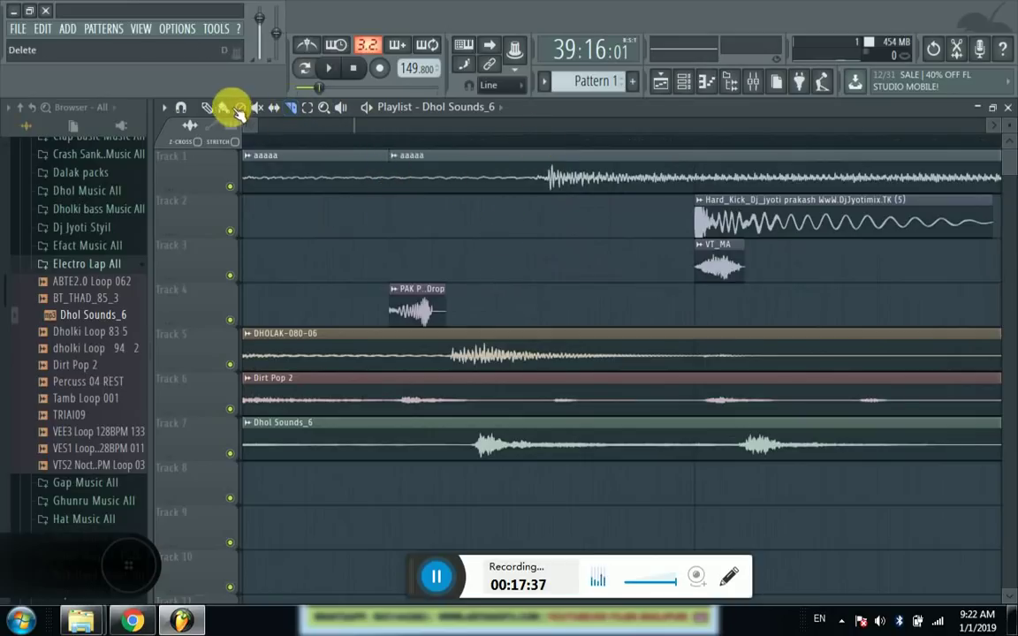
# - Slip the audio inside the second aaaaa clip on Track 1 so its beat peak lines up with the PAK drop clip in bar 35
pyautogui.moveTo(403, 175); pyautogui.dragTo(427, 182)
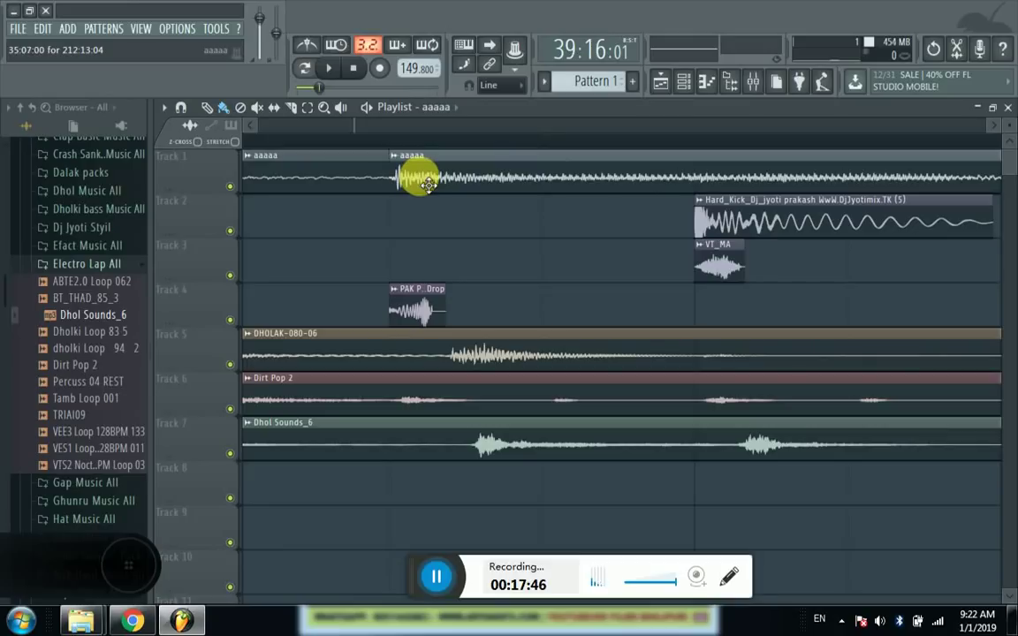
pyautogui.scroll(-4, 489, 146)
pyautogui.scroll(-6, 492, 146)
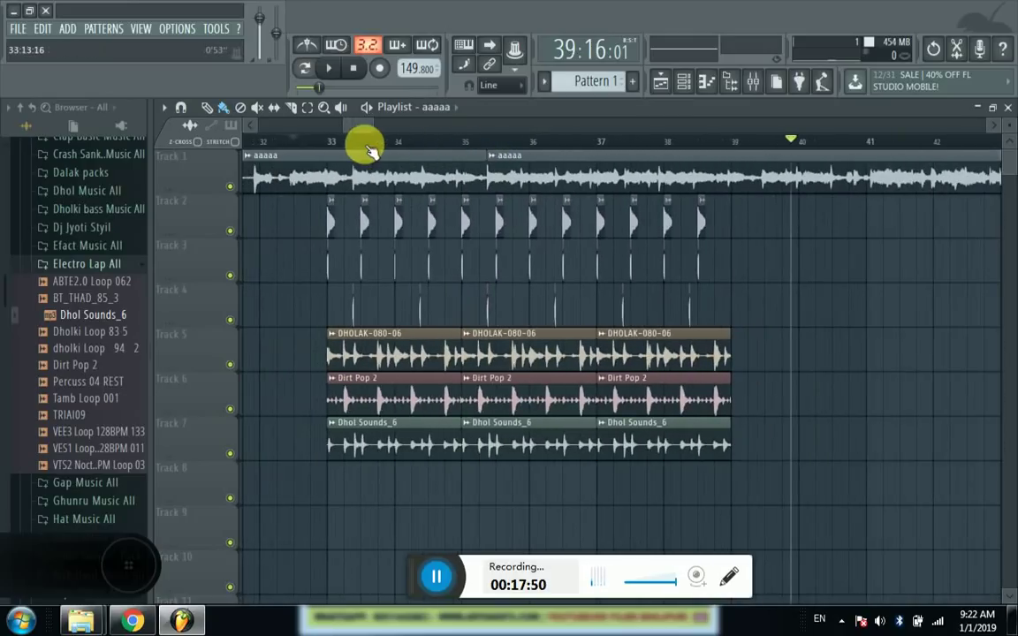
# - Play the arrangement from bar 33 into bar 39 to check the song's timing after the slice in bar 35
pyautogui.click(327, 144)
pyautogui.click(333, 73)
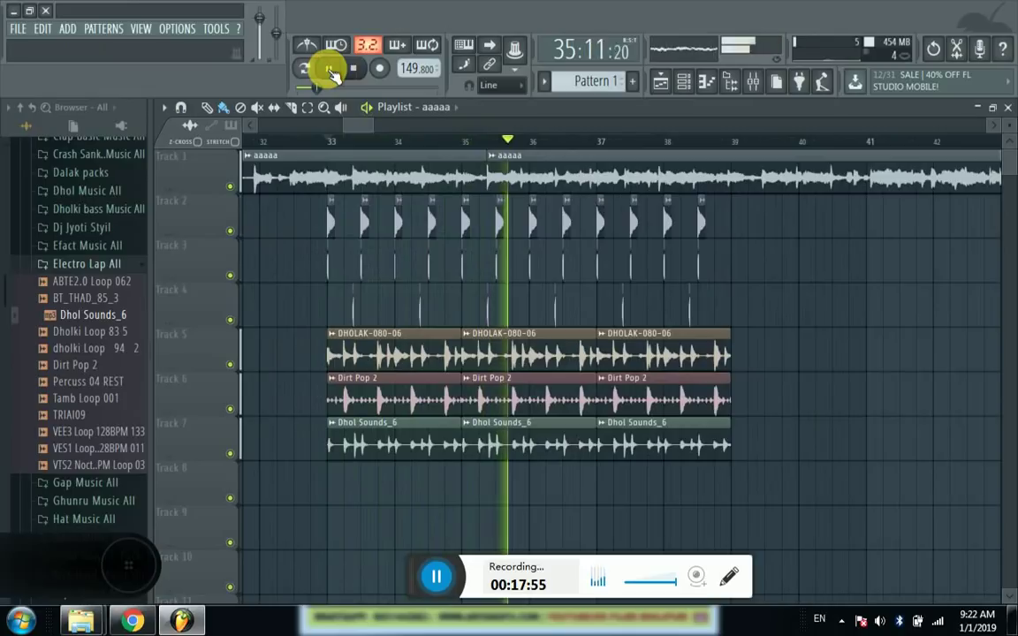
pyautogui.click(354, 74)
pyautogui.moveTo(359, 125)
pyautogui.mouseDown()
pyautogui.moveTo(368, 125)
pyautogui.moveTo(356, 126)
pyautogui.mouseUp()
pyautogui.click(329, 68)
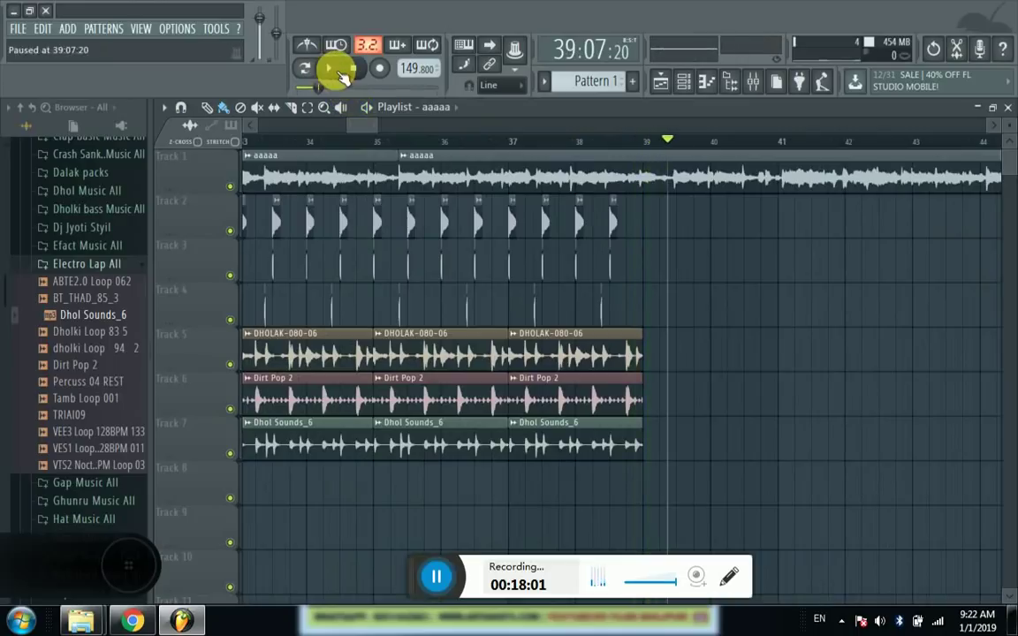
# - Duplicate all the beat clips on Tracks 2 to 7 from bars 33–38 to start again at bar 39
pyautogui.scroll(-3, 442, 146)
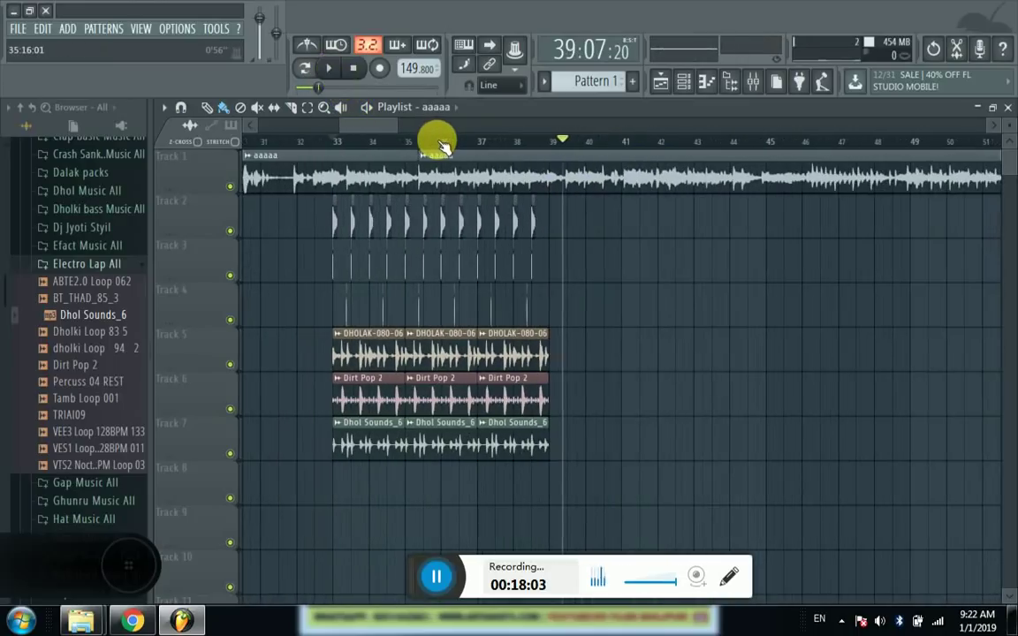
pyautogui.moveTo(602, 198); pyautogui.dragTo(300, 473)
pyautogui.moveTo(357, 446); pyautogui.dragTo(572, 437)
pyautogui.click(821, 396)
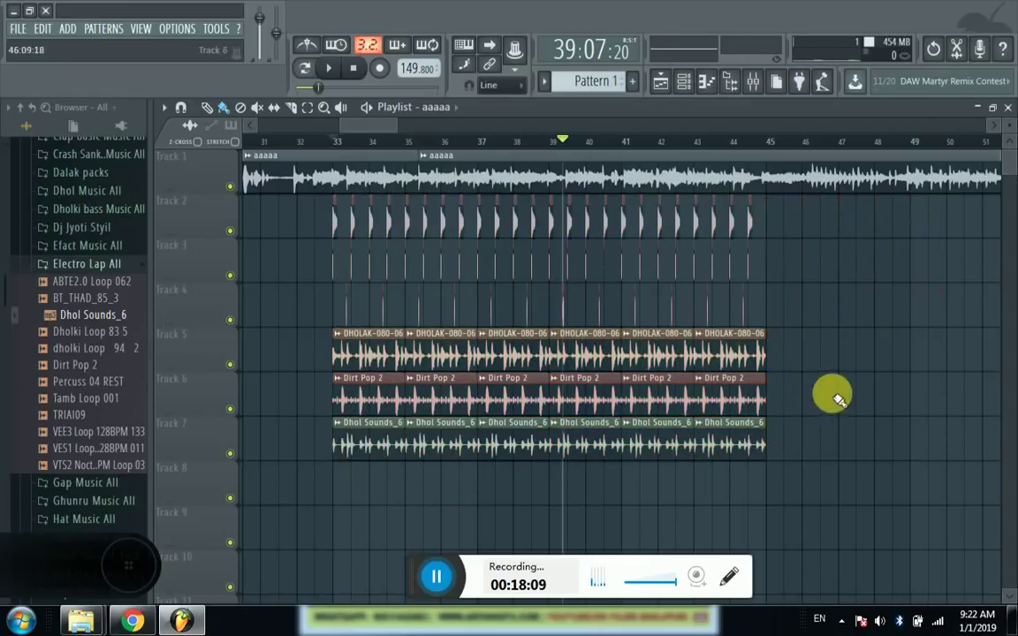
# - Play the extended beat with the song from bar 39 into bar 41, and again from late bar 36 into bar 40
pyautogui.click(329, 71)
pyautogui.moveTo(373, 124); pyautogui.dragTo(386, 130)
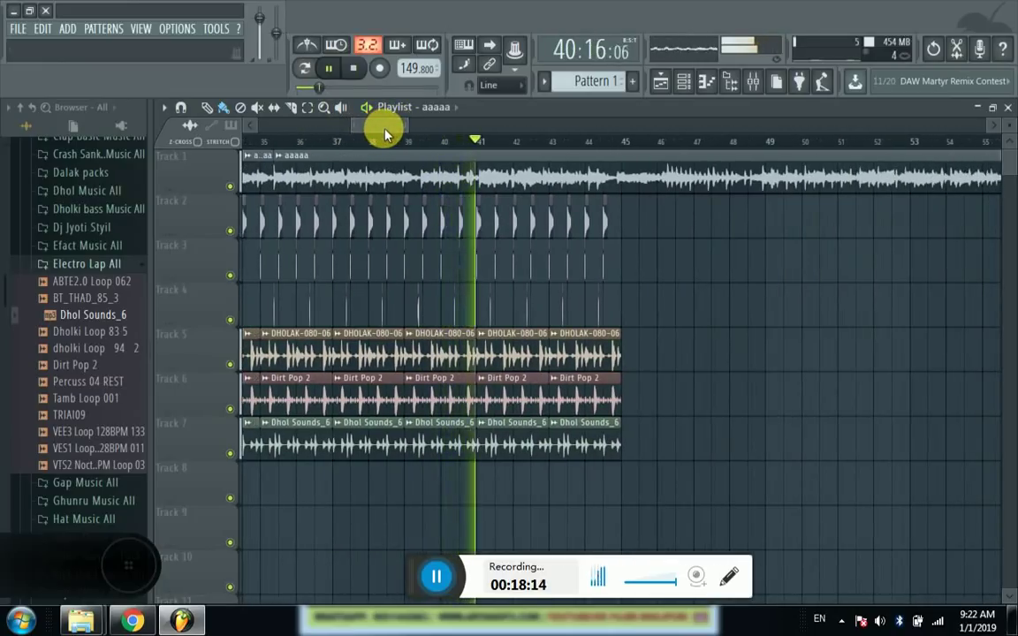
pyautogui.click(329, 68)
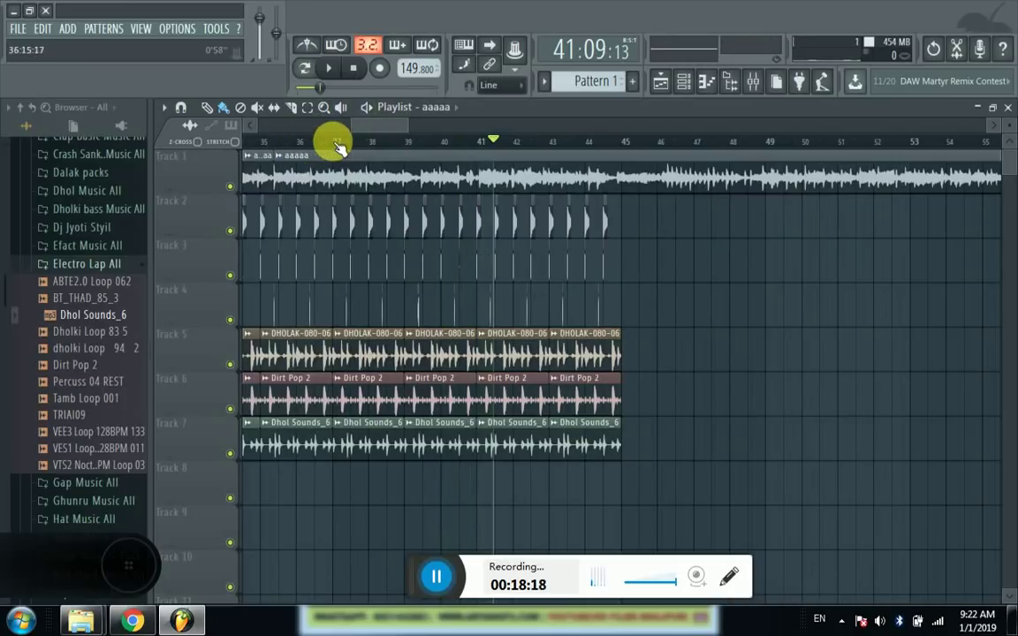
pyautogui.scroll(2, 356, 143)
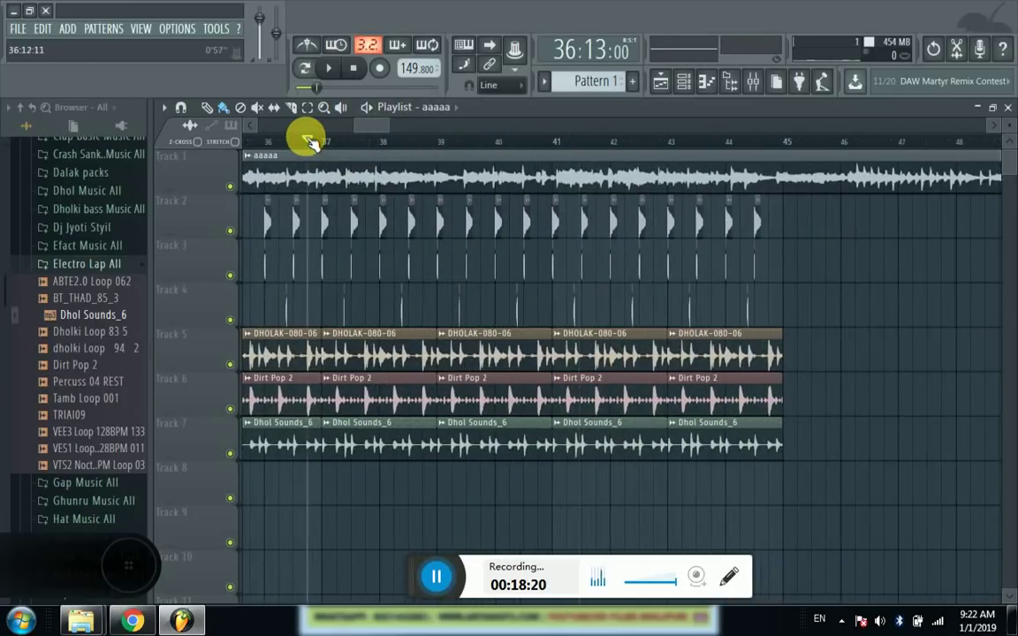
pyautogui.click(331, 70)
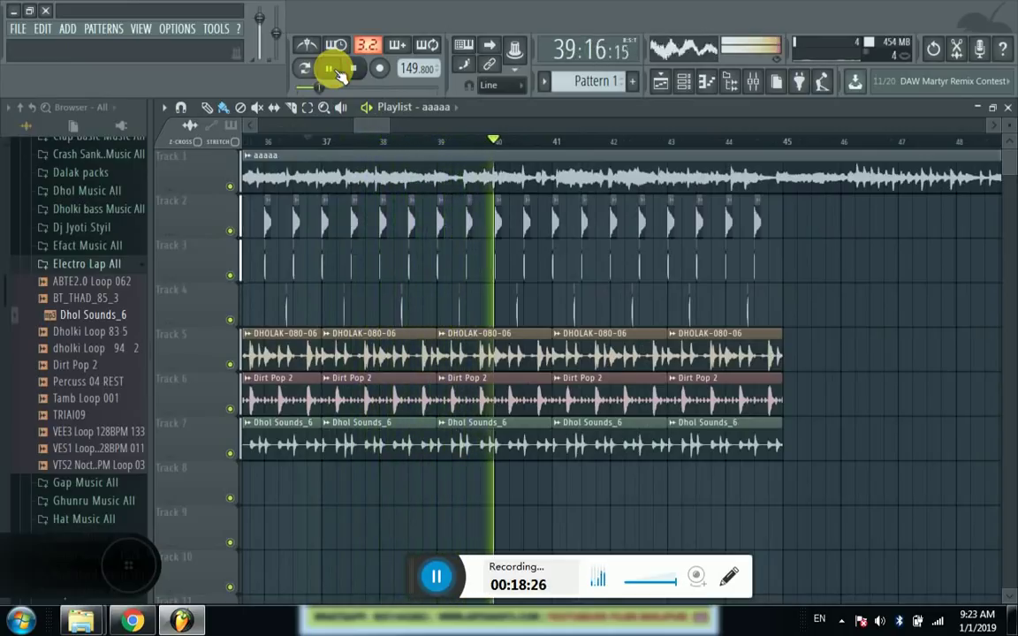
pyautogui.click(334, 69)
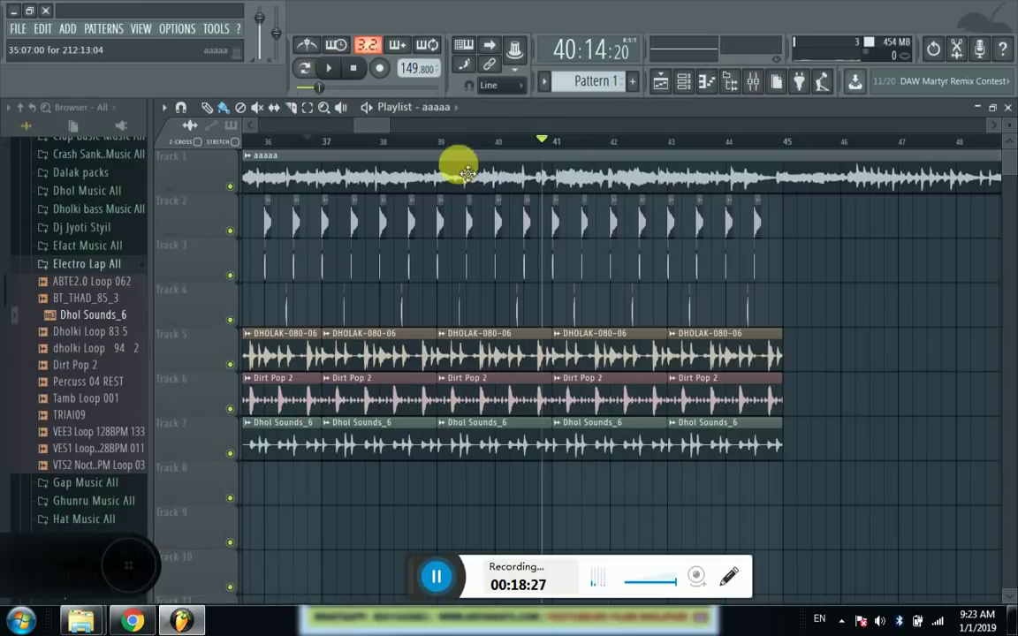
# - Slice the aaaaa song clip just before bar 39 and slip the new slice's audio so its beat peak falls on bar 39
pyautogui.scroll(4, 446, 146)
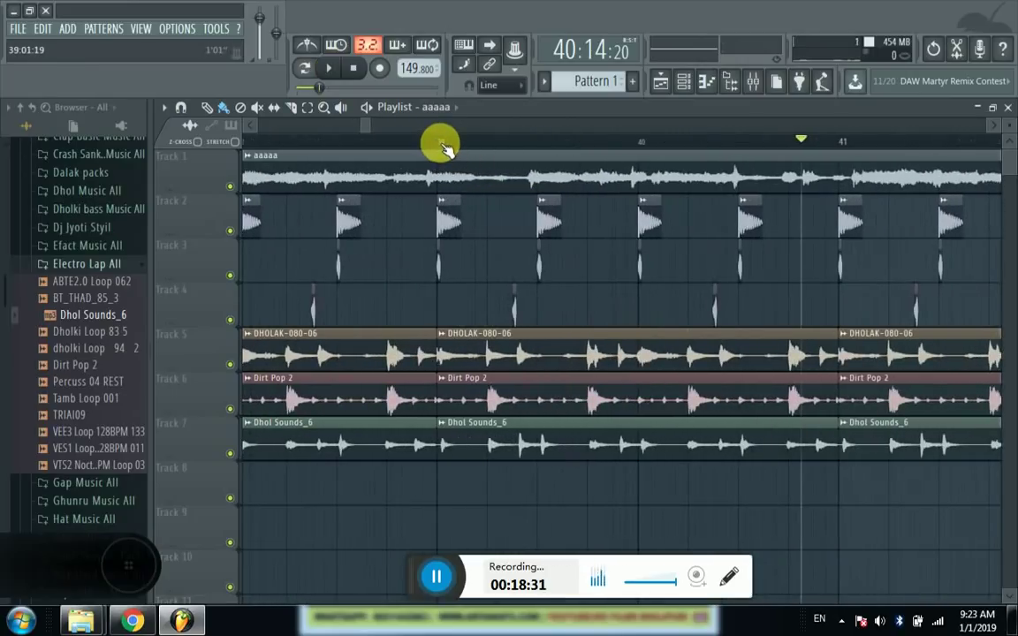
pyautogui.scroll(1, 442, 147)
pyautogui.scroll(2, 421, 144)
pyautogui.scroll(4, 423, 144)
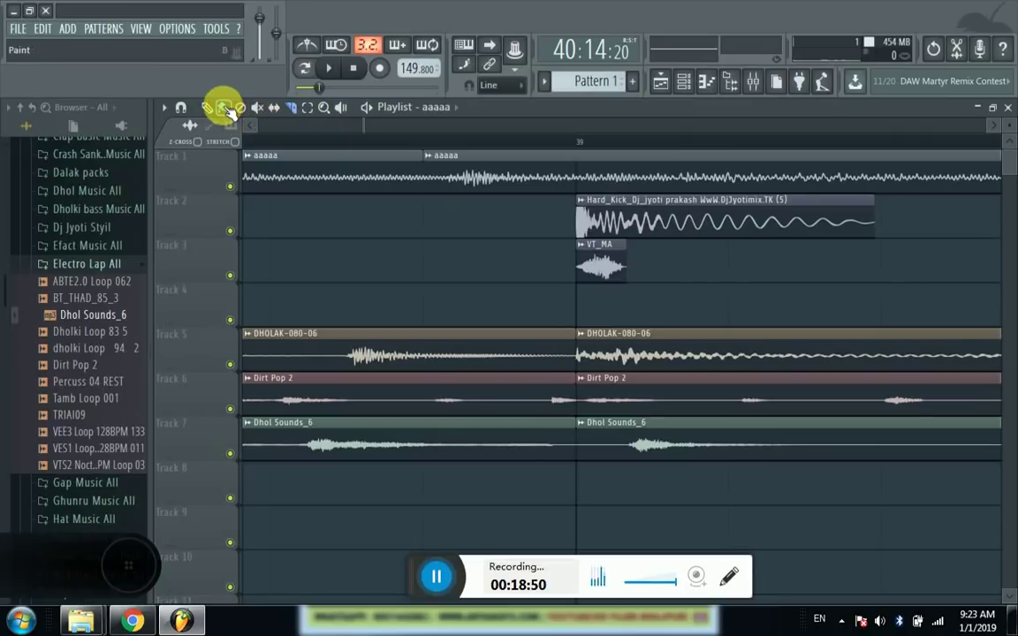
pyautogui.click(224, 108)
pyautogui.moveTo(468, 177)
pyautogui.mouseDown()
pyautogui.moveTo(603, 181)
pyautogui.moveTo(596, 171)
pyautogui.moveTo(451, 176)
pyautogui.mouseUp()
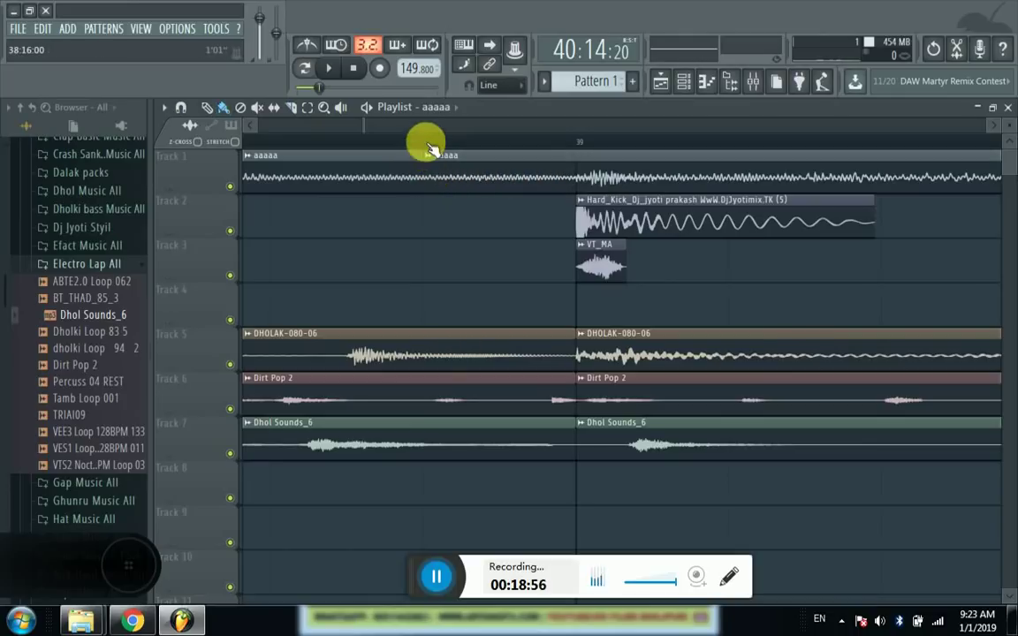
# - Play the arrangement from the middle of bar 38 into bar 45 to check the song slice against the beat
pyautogui.scroll(-5, 430, 141)
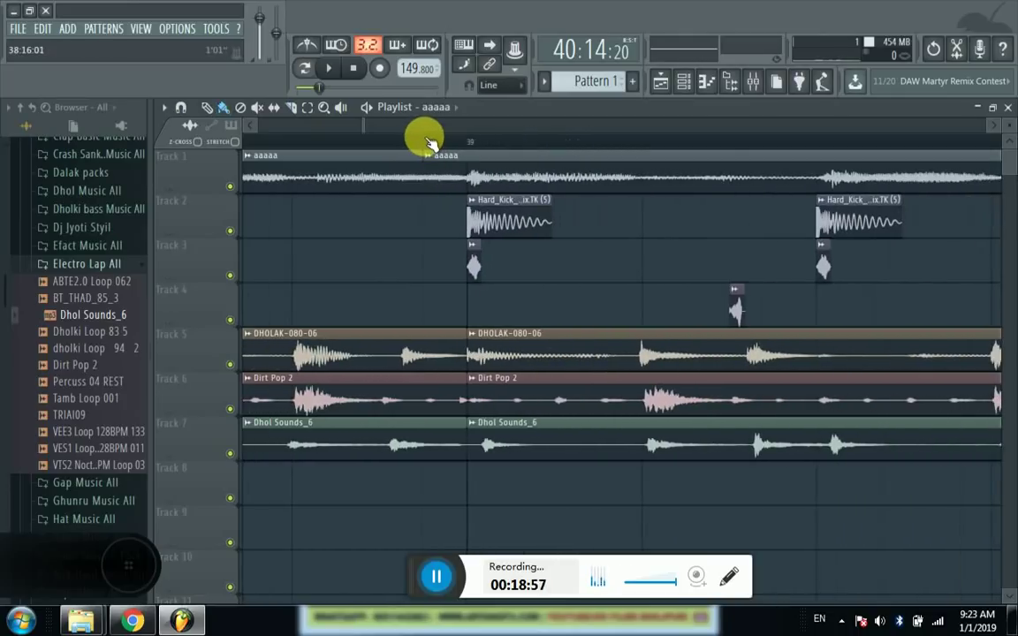
pyautogui.scroll(-4, 429, 141)
pyautogui.scroll(2, 425, 140)
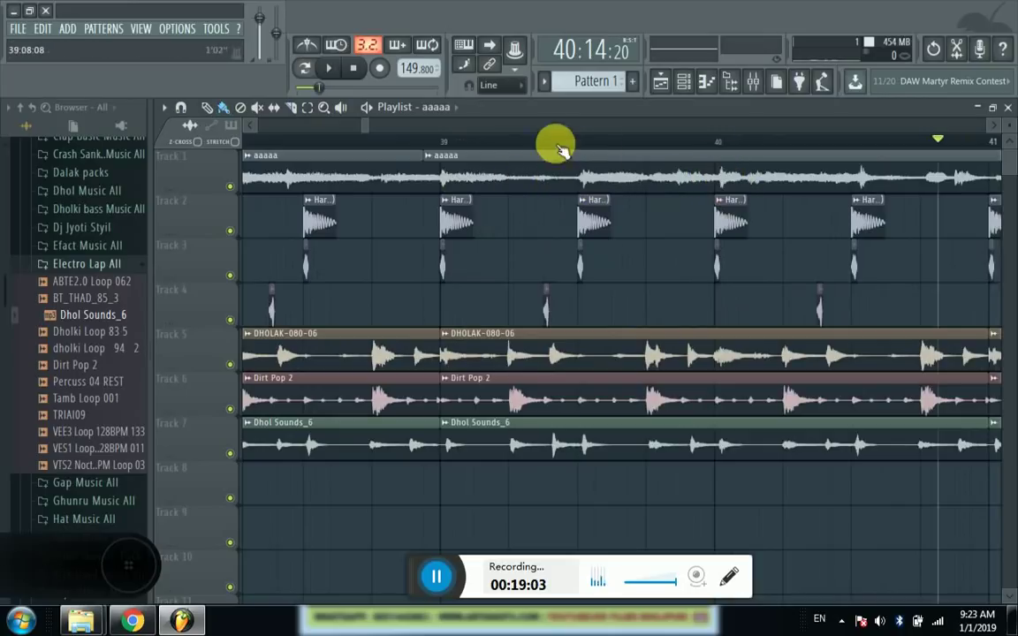
pyautogui.scroll(-5, 490, 152)
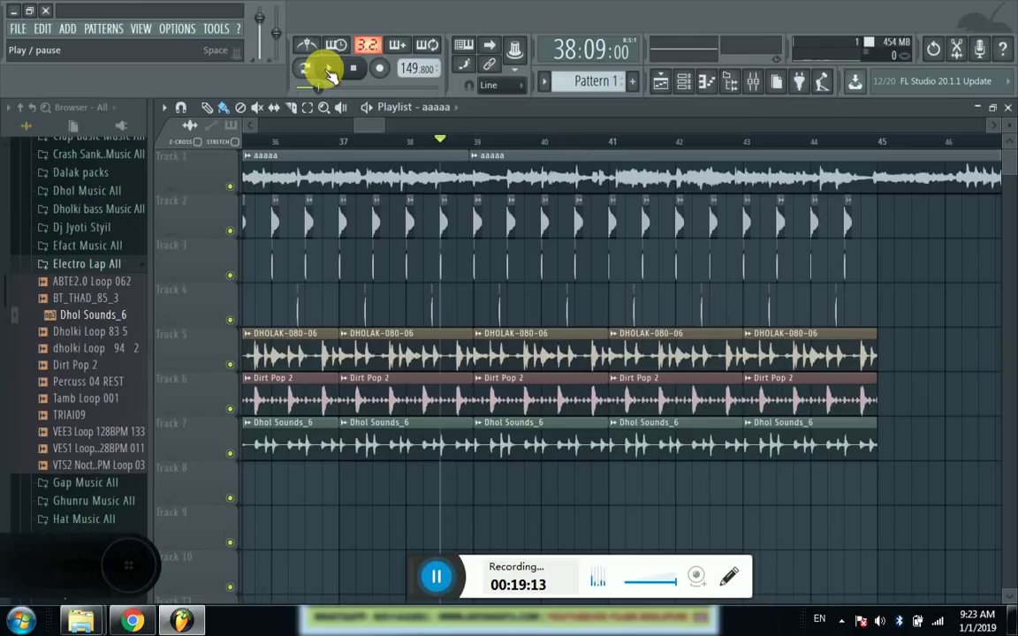
pyautogui.click(329, 74)
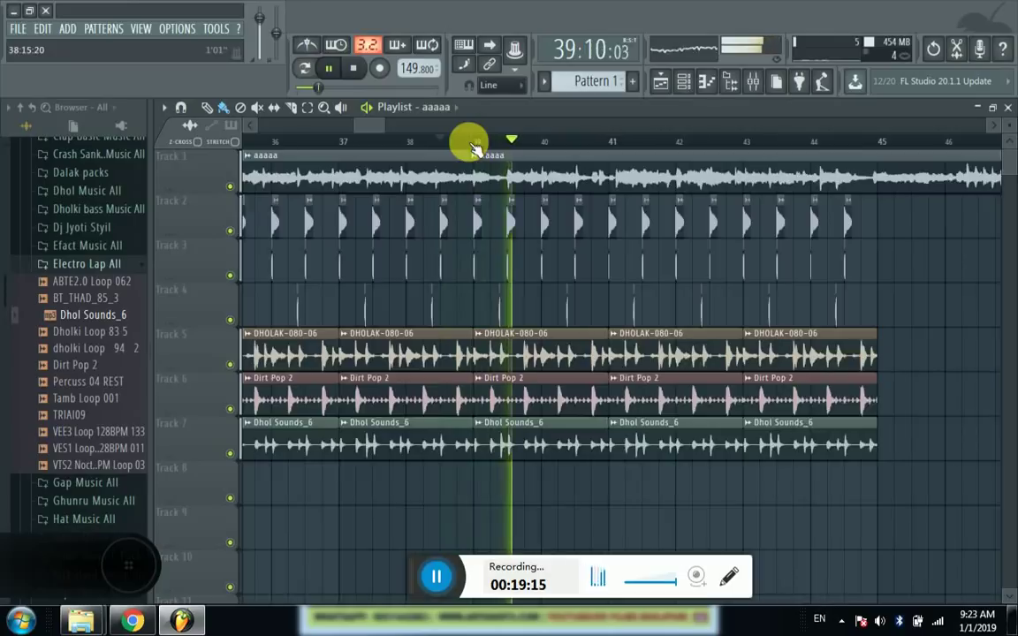
pyautogui.scroll(-2, 473, 146)
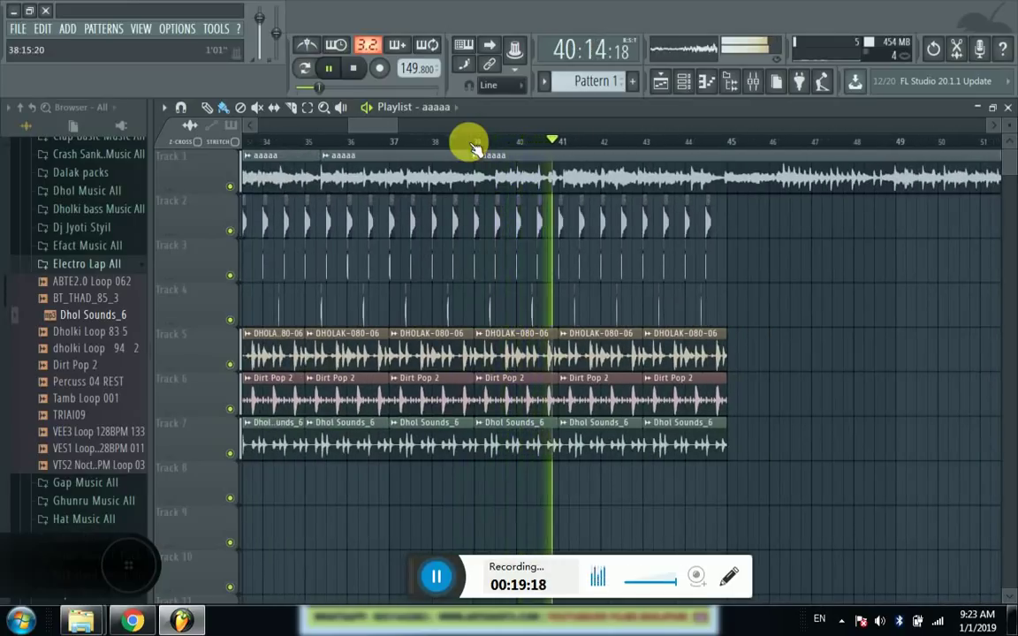
pyautogui.scroll(2, 473, 146)
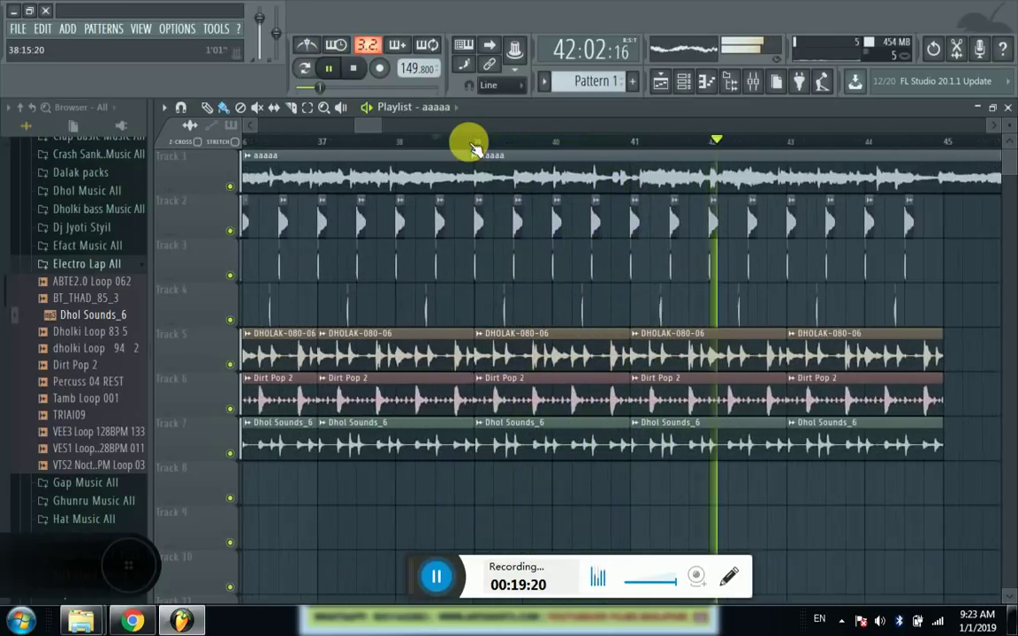
pyautogui.scroll(2, 472, 146)
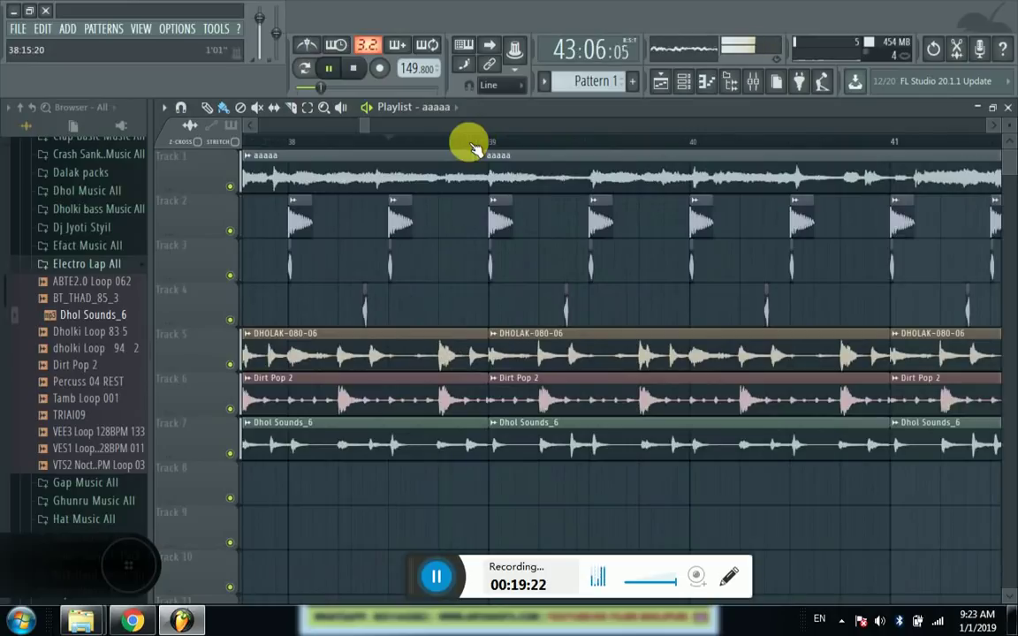
pyautogui.scroll(-3, 473, 146)
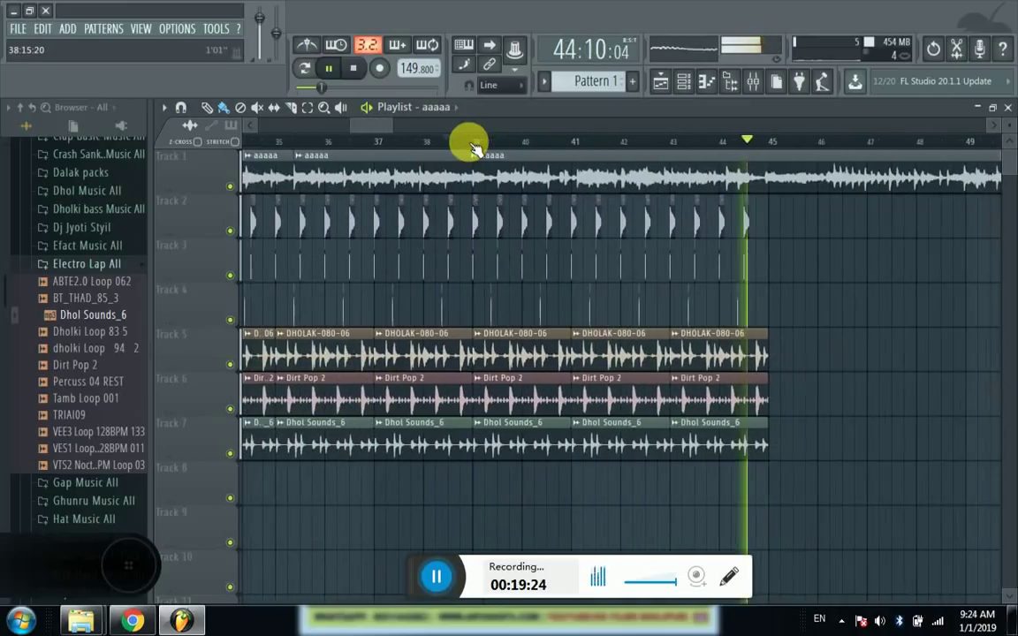
pyautogui.scroll(2, 473, 145)
pyautogui.scroll(-3, 473, 146)
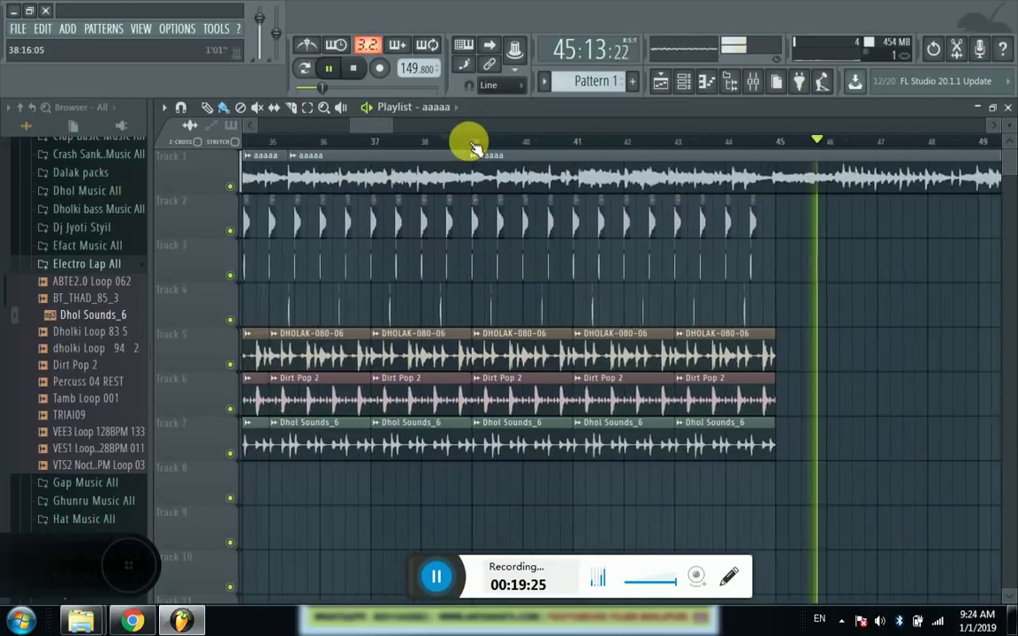
# - Replay from bar 39 and skip ahead to listen past the end of the beat at bar 45 into bar 47
pyautogui.click(475, 145)
pyautogui.click(706, 145)
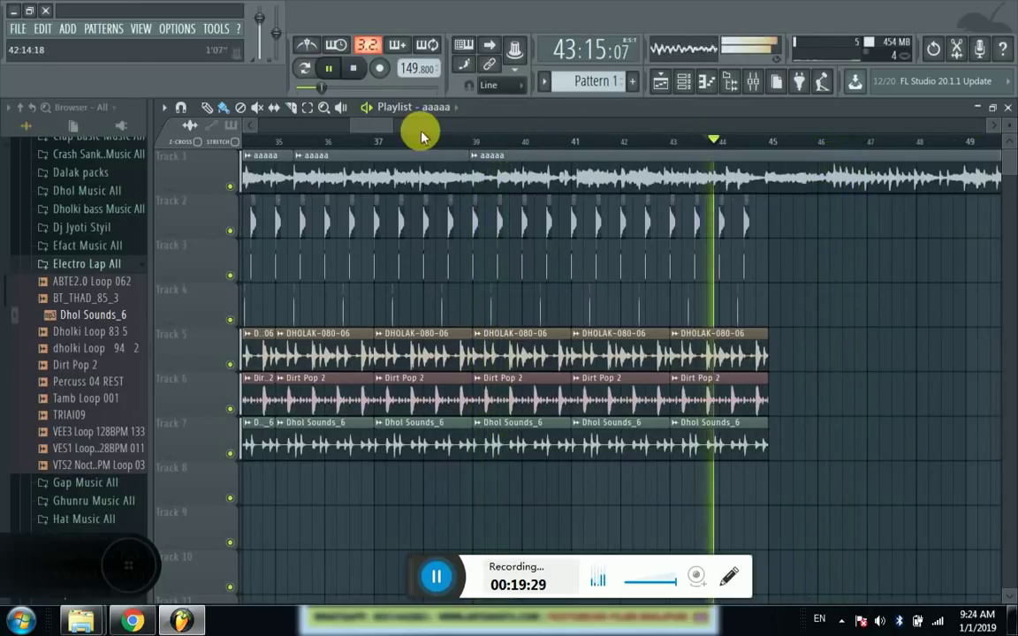
pyautogui.moveTo(383, 131)
pyautogui.mouseDown()
pyautogui.moveTo(405, 129)
pyautogui.moveTo(375, 141)
pyautogui.mouseUp()
pyautogui.scroll(2, 376, 141)
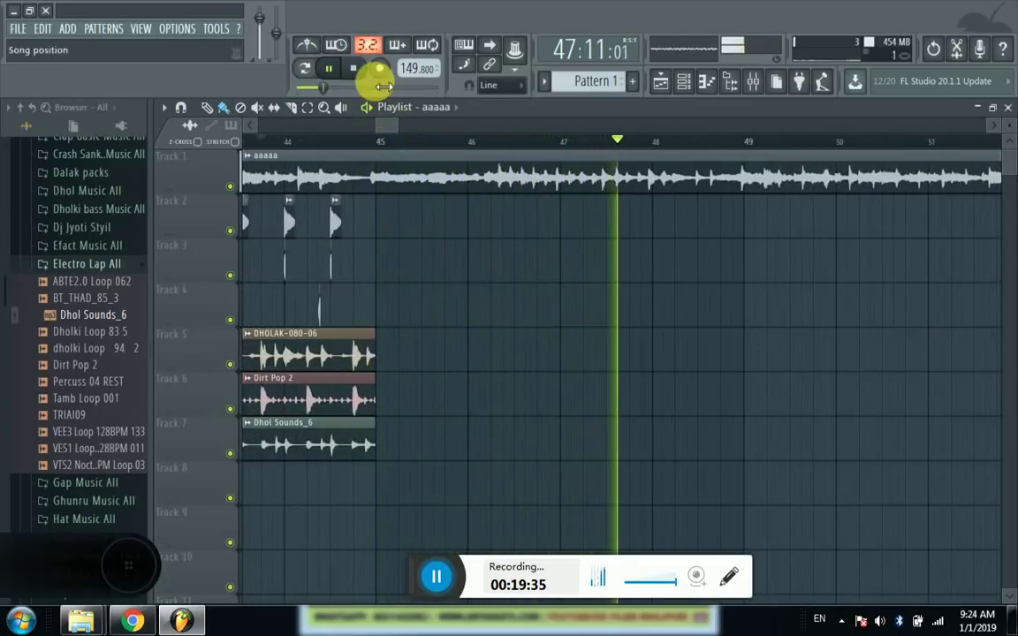
pyautogui.click(332, 72)
# - Add the fx (14) sample from the Hawa Music All folder to Track 2 at bar 45, where the beat clips end
pyautogui.scroll(3, 369, 141)
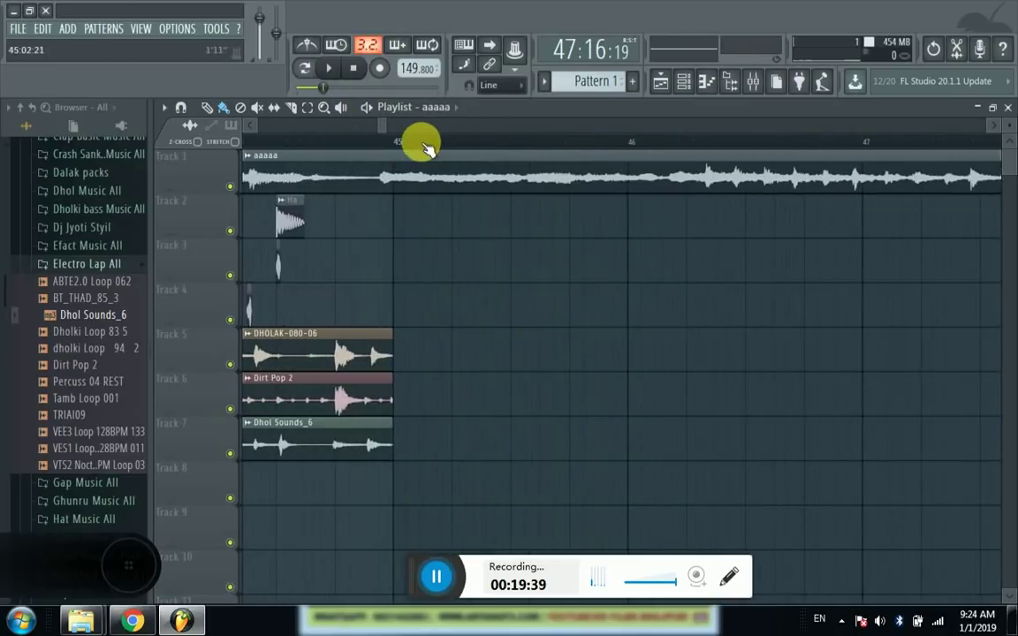
pyautogui.scroll(-6, 422, 143)
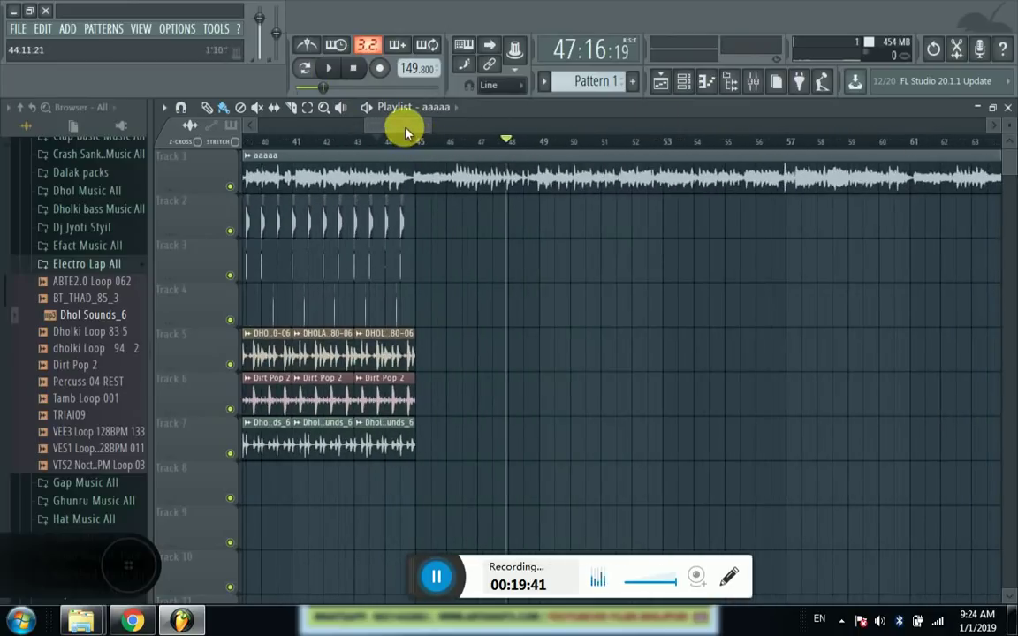
pyautogui.moveTo(407, 132); pyautogui.dragTo(397, 133)
pyautogui.scroll(2, 82, 281)
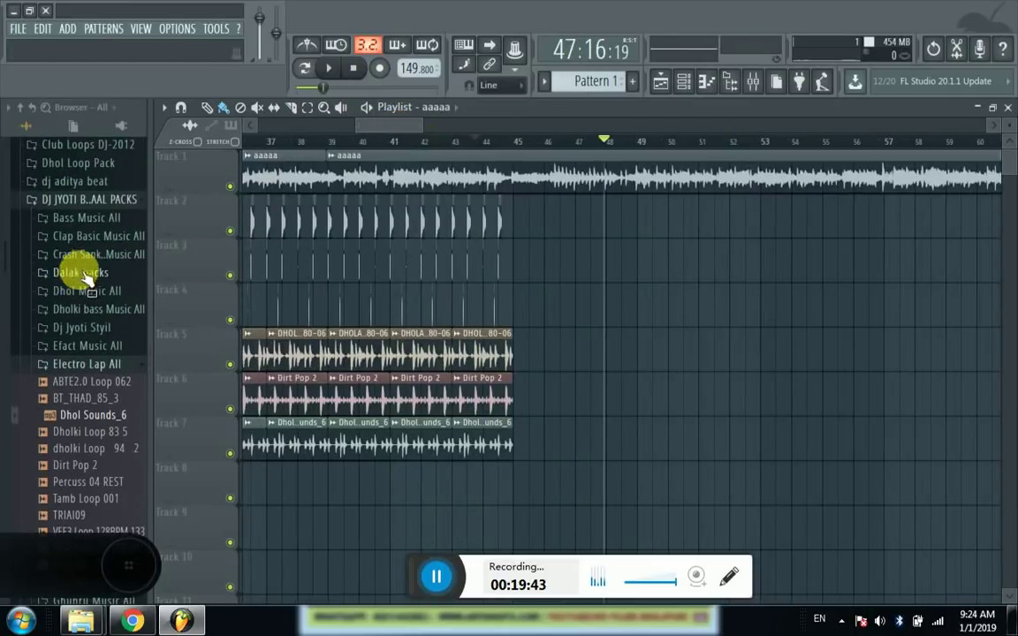
pyautogui.click(95, 369)
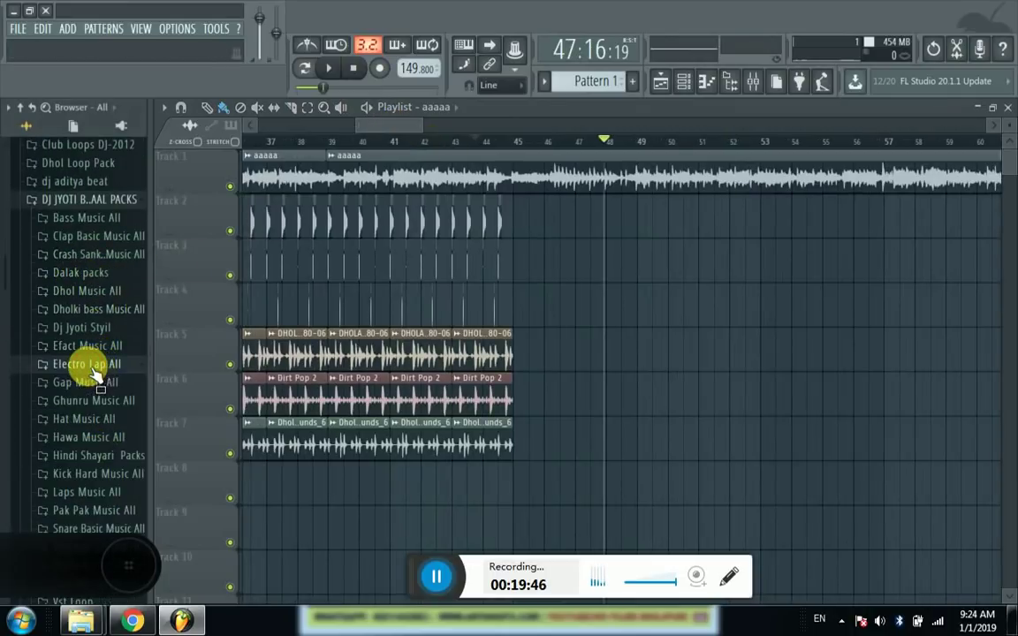
pyautogui.click(97, 438)
pyautogui.moveTo(78, 364); pyautogui.dragTo(583, 275)
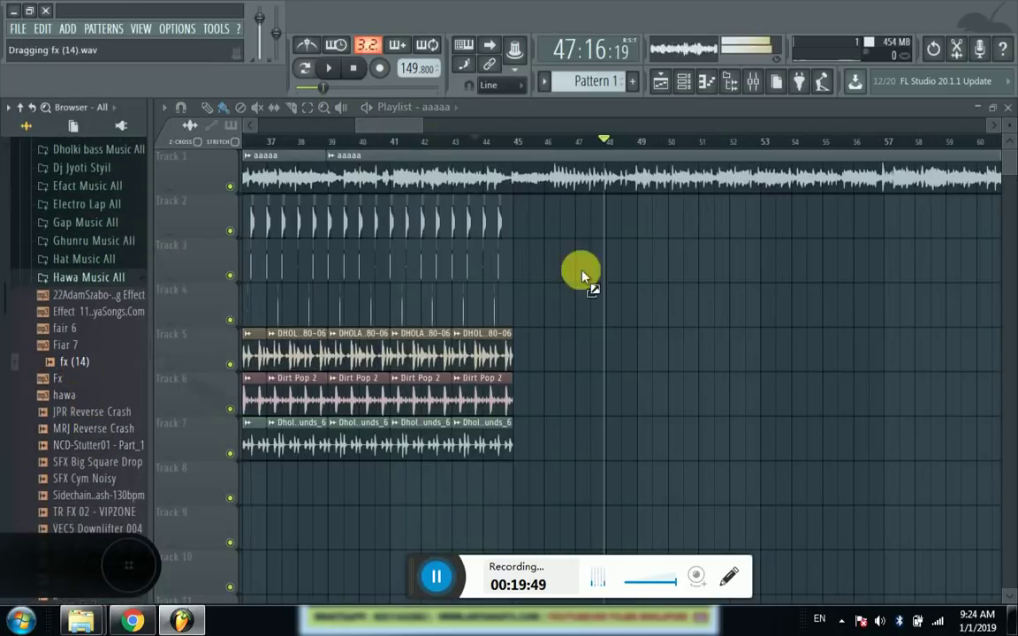
pyautogui.moveTo(518, 214); pyautogui.dragTo(522, 216)
# - Fit the fx (14) clip on Track 2 to the project tempo
pyautogui.click(523, 202)
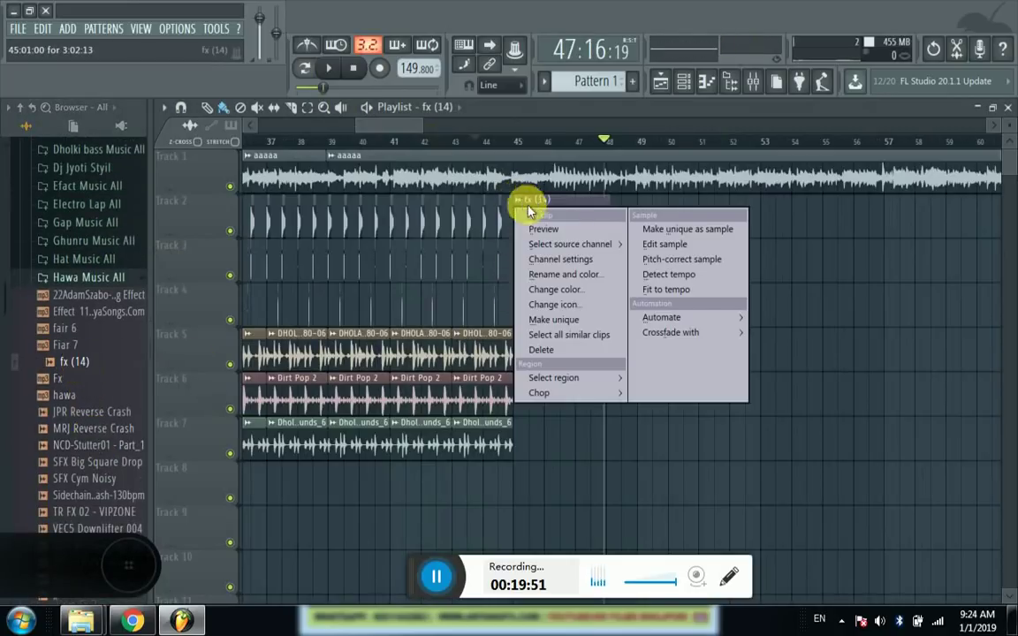
pyautogui.click(659, 290)
pyautogui.click(518, 385)
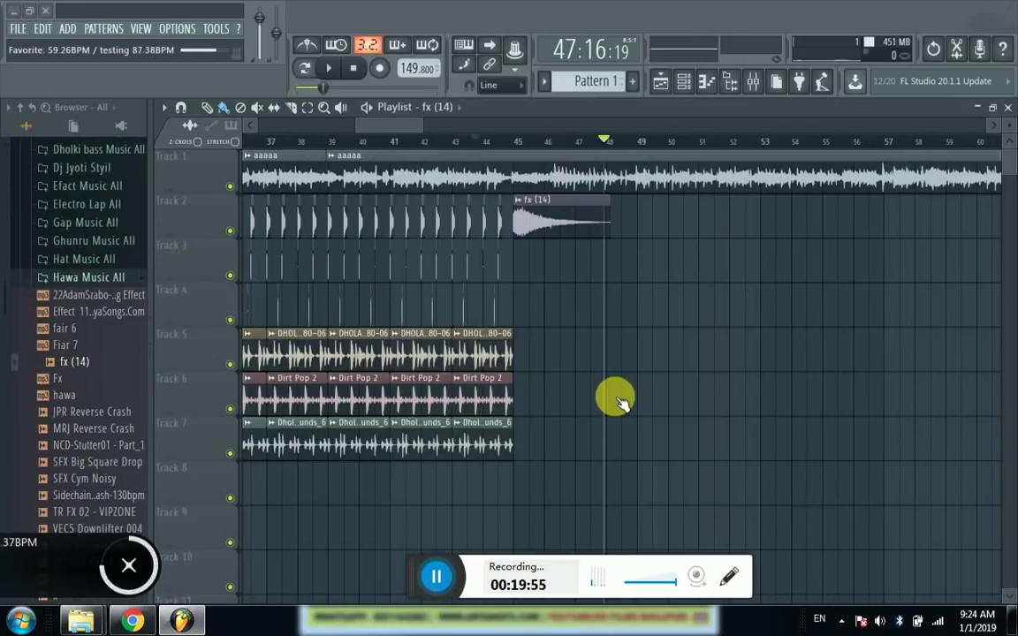
# - View the fx (14) sample's channel settings and play the arrangement from bar 44 through the effect
pyautogui.doubleClick(541, 217)
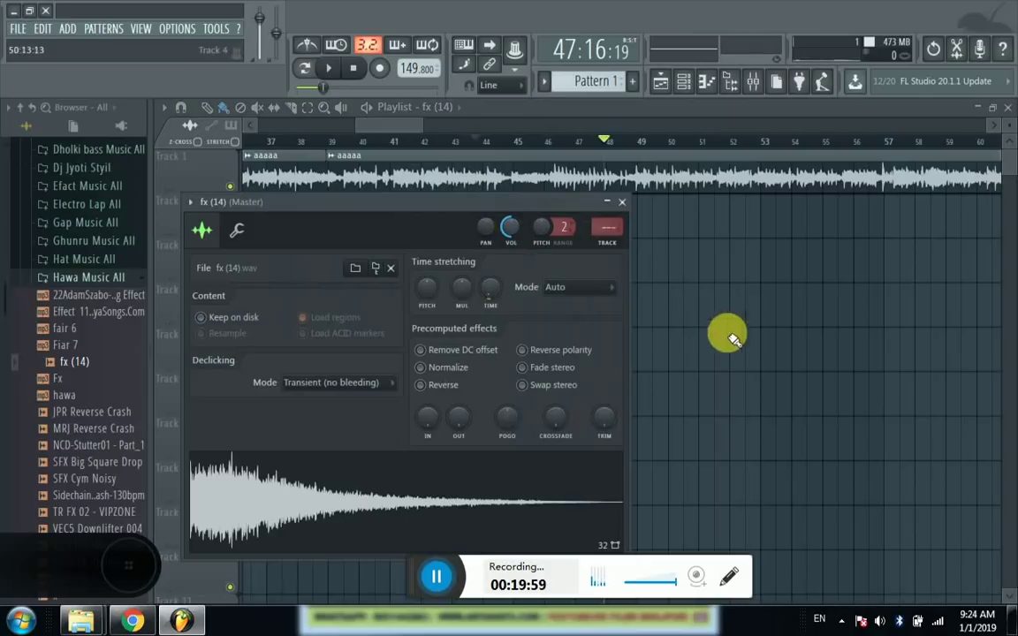
pyautogui.press('Escape')
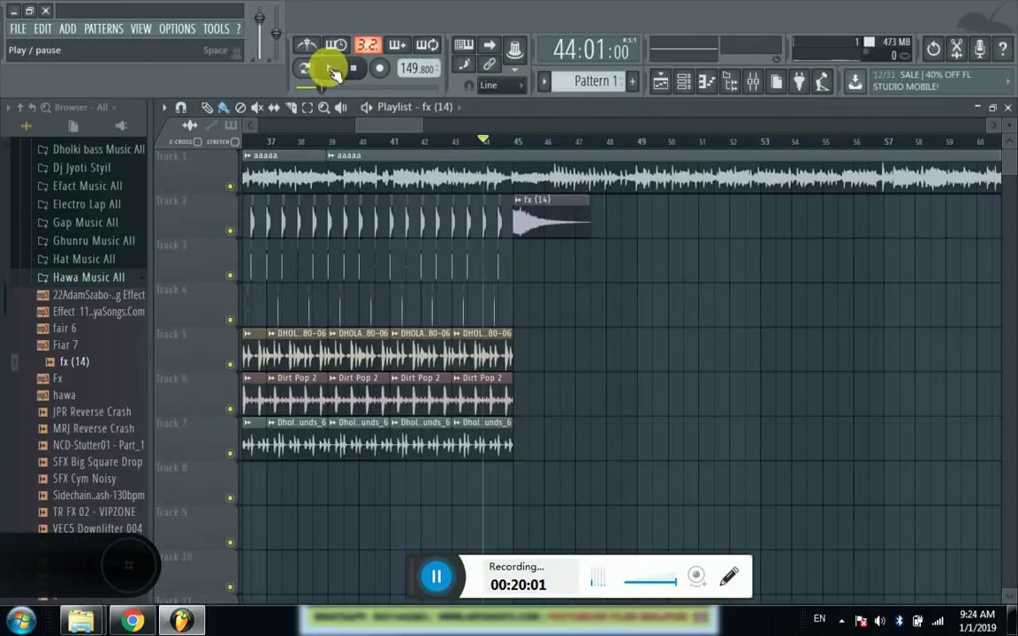
pyautogui.click(331, 69)
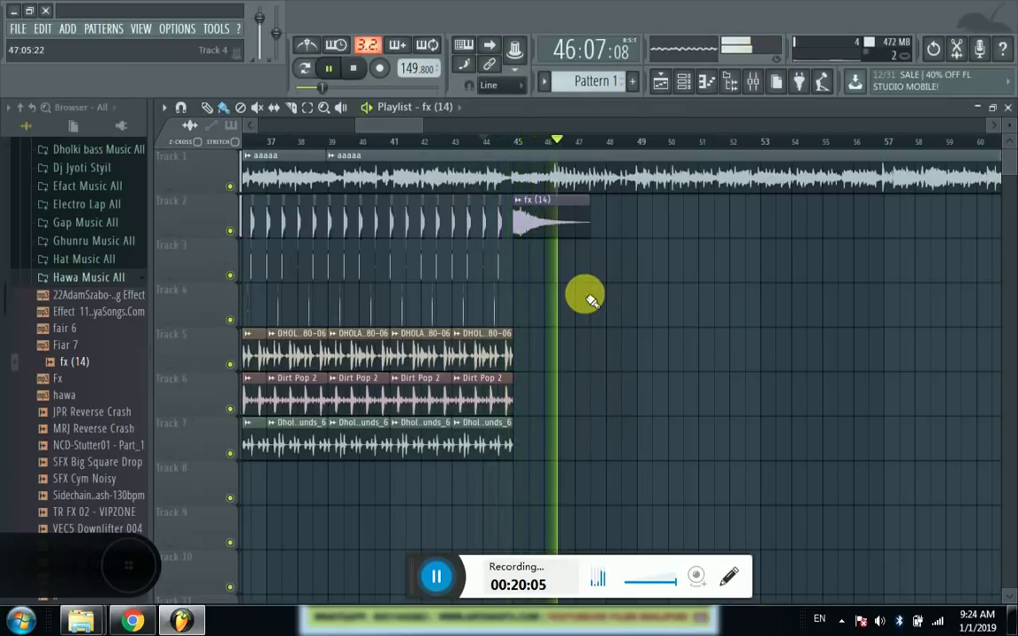
# - Add a DHOLAK-080-06 clip to Track 3 at 46:05:00, trim it to its opening hit and place copies up to bar 47
pyautogui.click(335, 68)
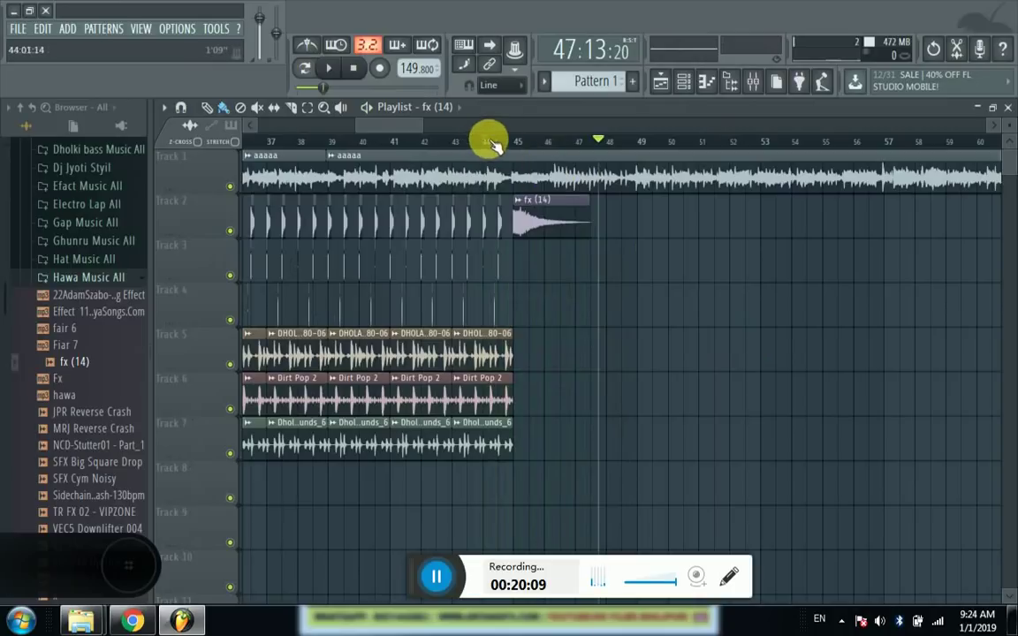
pyautogui.scroll(3, 493, 143)
pyautogui.scroll(2, 533, 139)
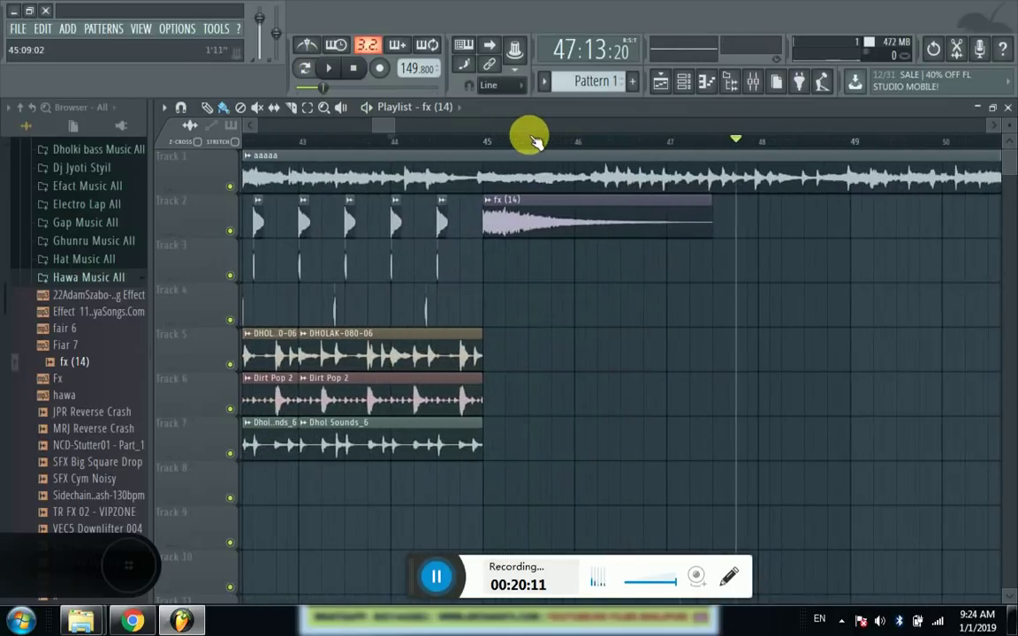
pyautogui.click(464, 353)
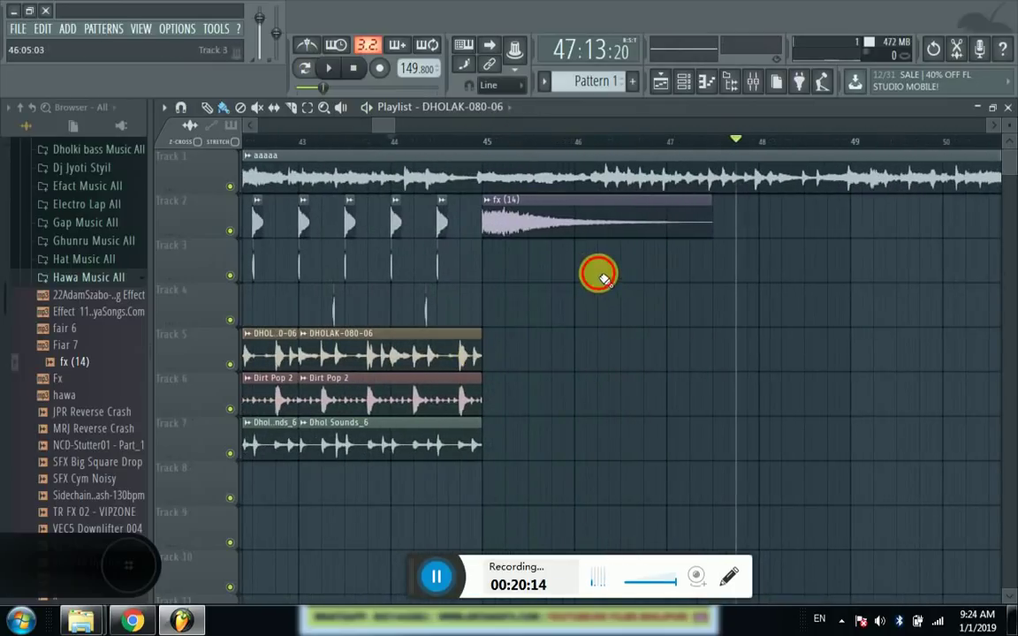
pyautogui.click(604, 279)
pyautogui.scroll(1, 647, 146)
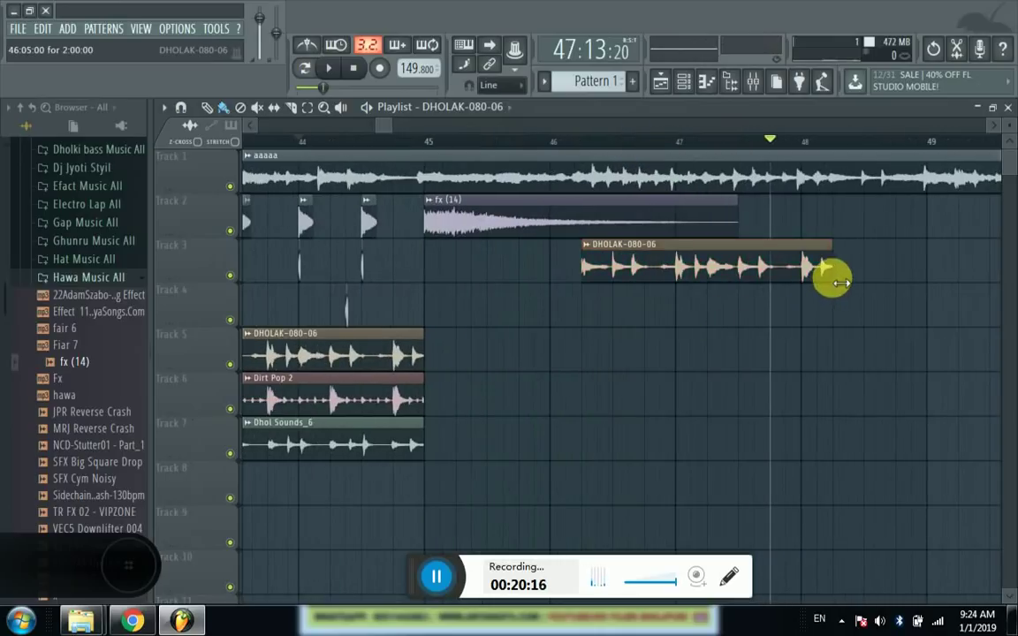
pyautogui.moveTo(839, 275); pyautogui.dragTo(608, 282)
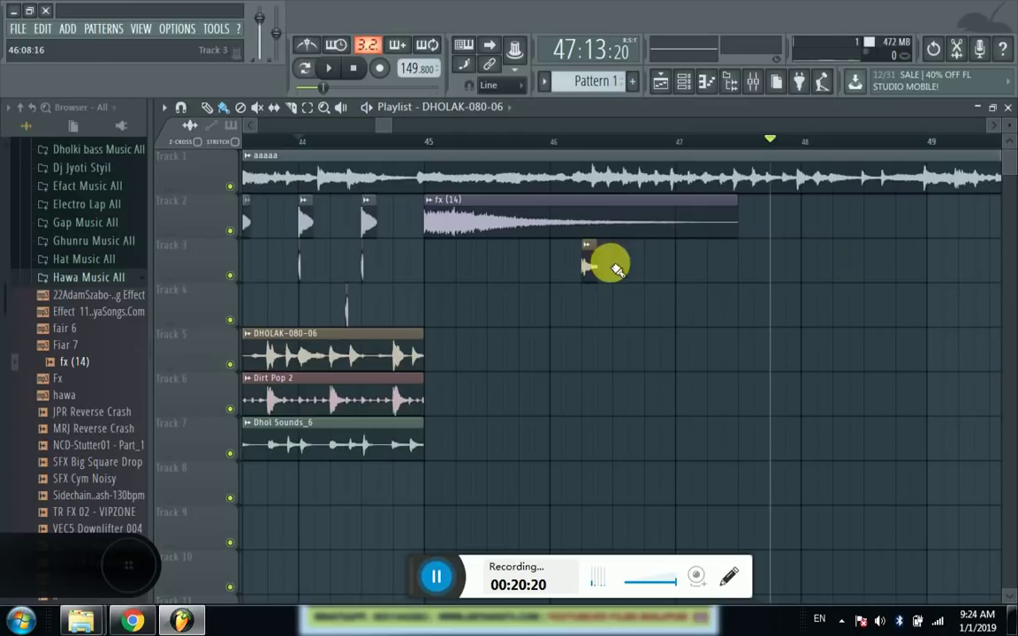
pyautogui.click(659, 266)
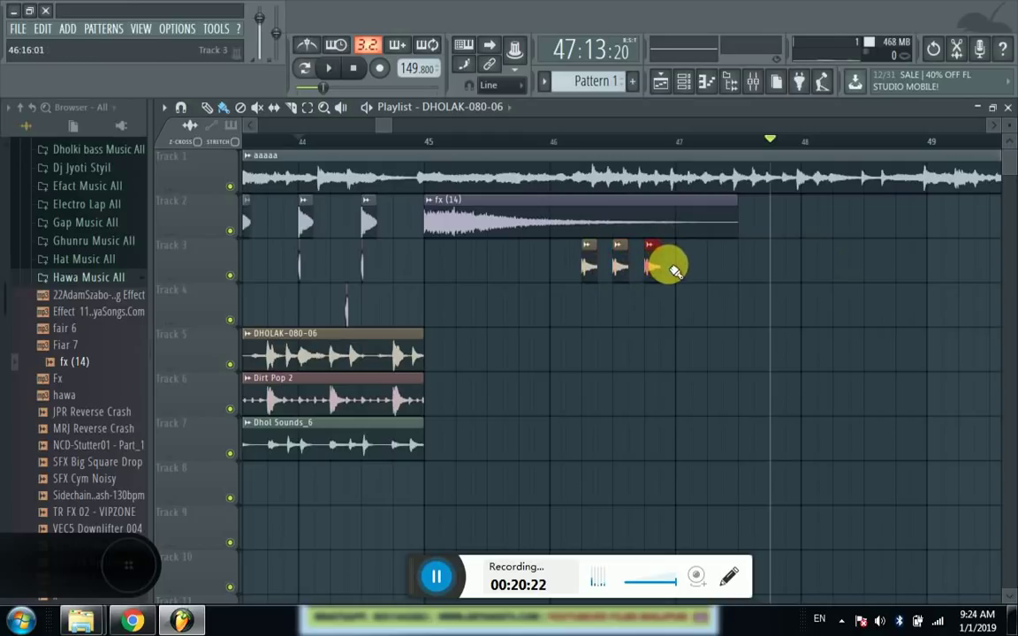
# - Slice the song on Track 1 at bar 46, trim the new slice's start to 46:05:00 and shift it back to bar 46
pyautogui.click(292, 107)
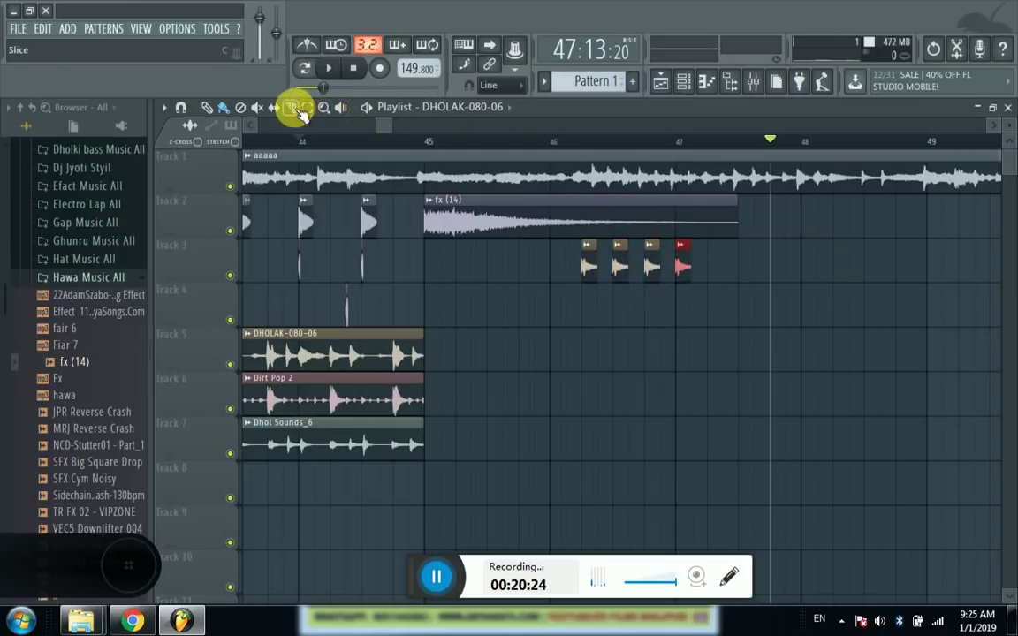
pyautogui.click(552, 187)
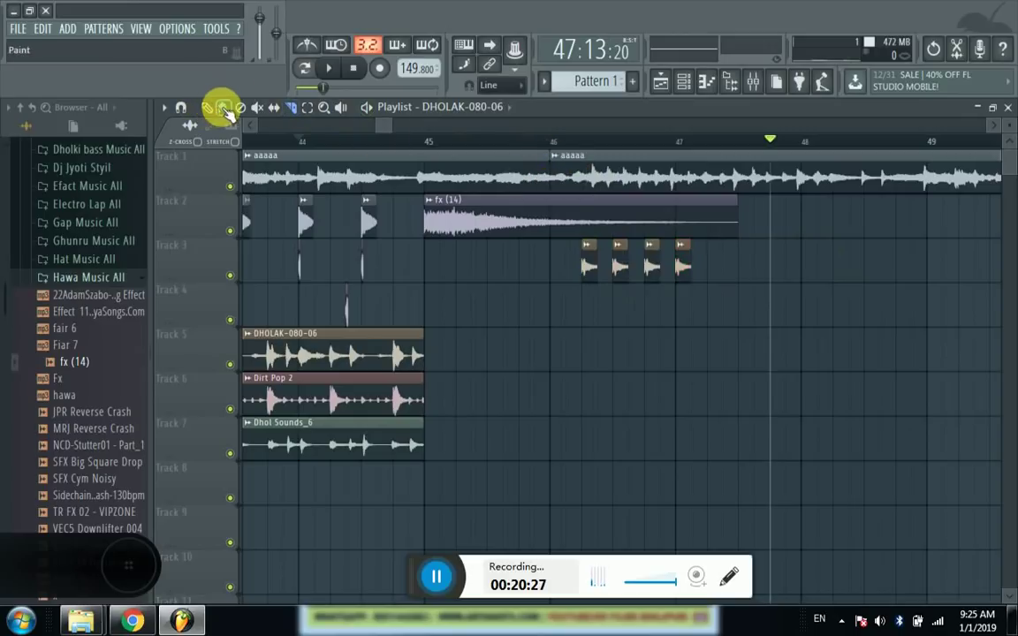
pyautogui.click(224, 109)
pyautogui.click(571, 178)
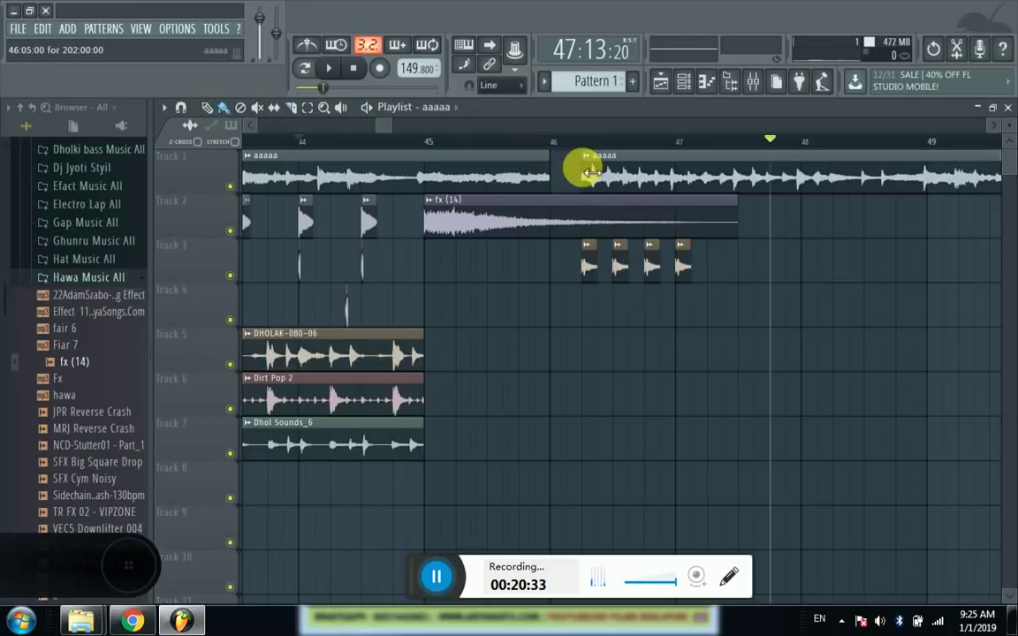
pyautogui.moveTo(623, 177); pyautogui.dragTo(584, 177)
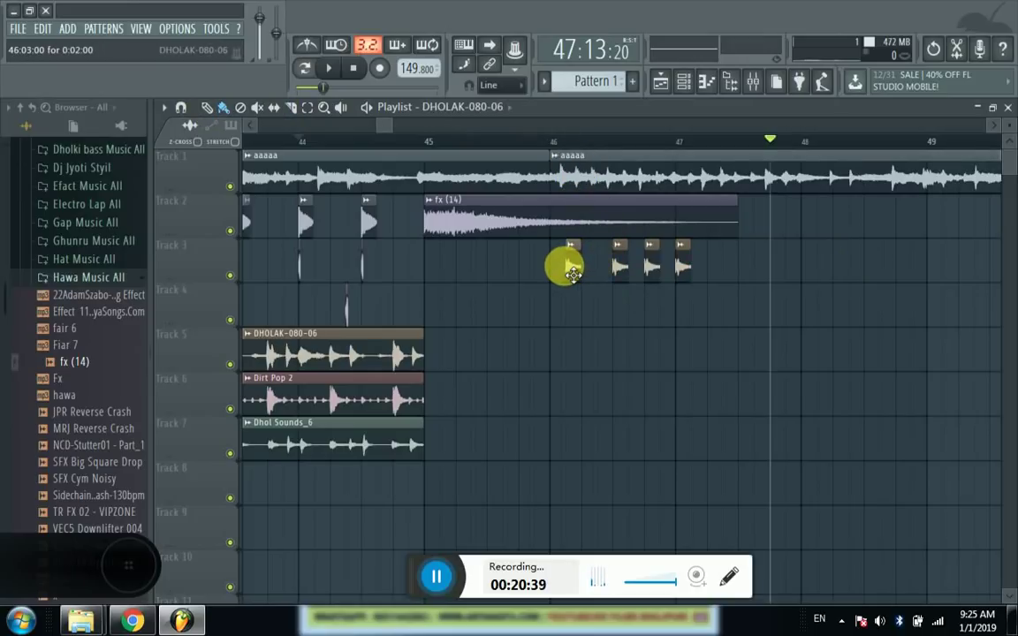
# - Trim the song slice's start closer to its first beat peak and realign it to bar 46
pyautogui.scroll(5, 566, 150)
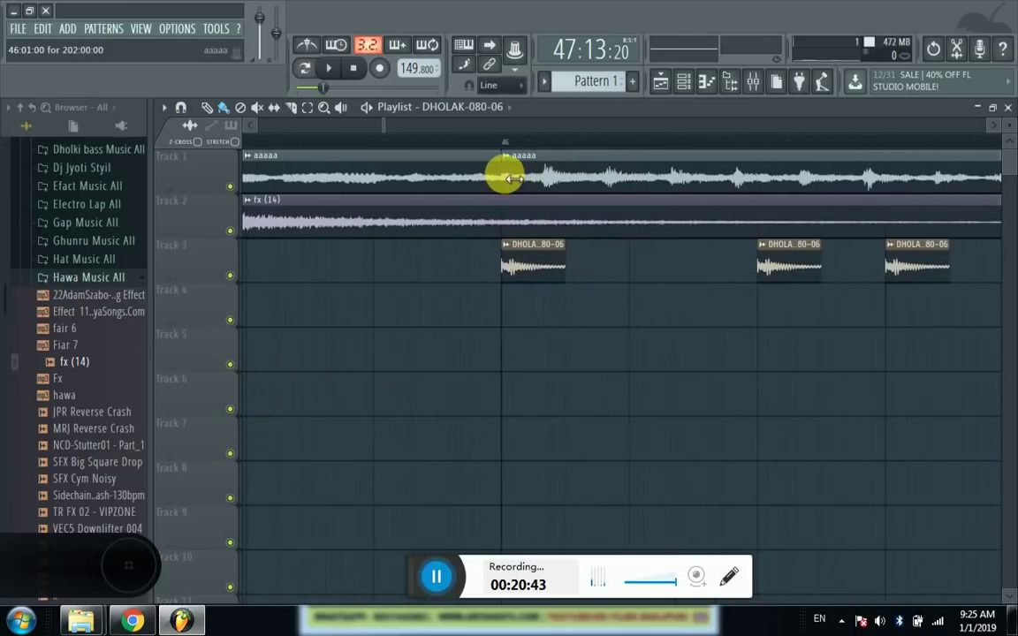
pyautogui.click(513, 178)
pyautogui.moveTo(576, 174); pyautogui.dragTo(542, 175)
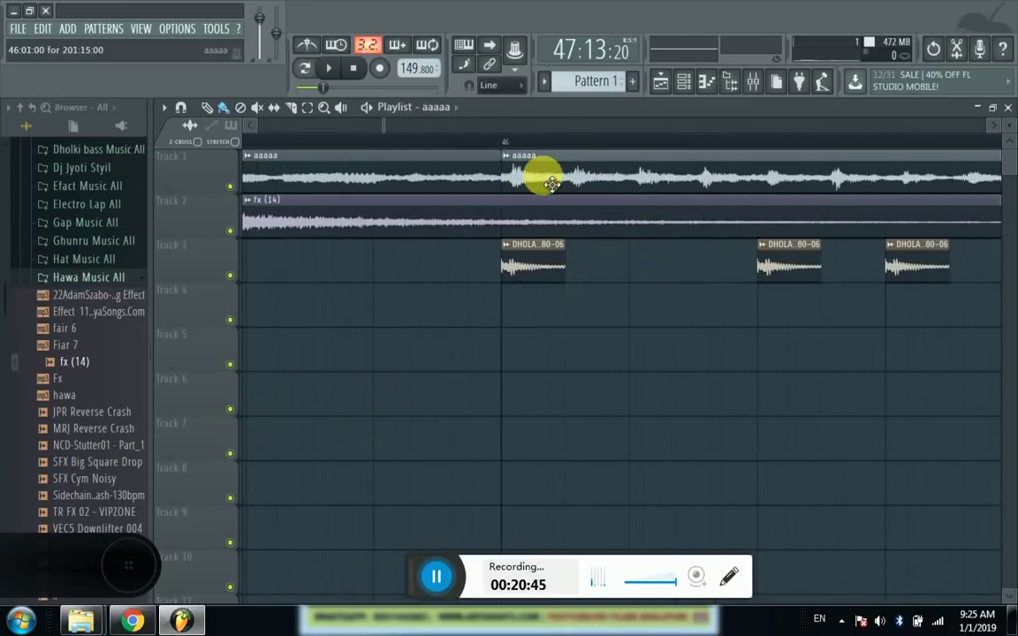
# - Pack the short DHOLAK-080-06 hits back to back on Track 3 and add copies to fill bar 46 with eight hits
pyautogui.scroll(-5, 520, 148)
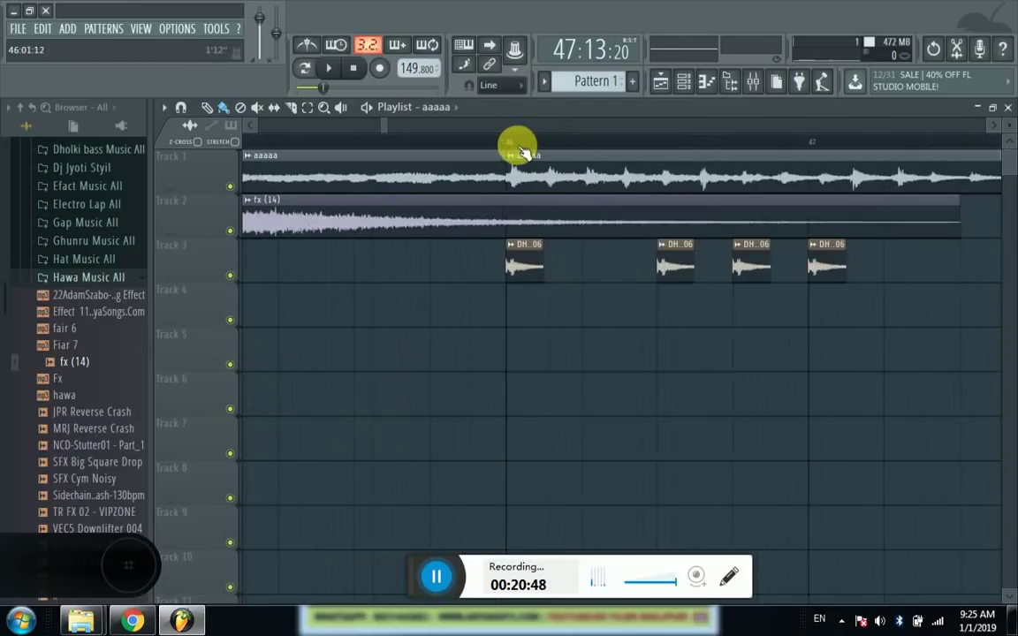
pyautogui.moveTo(628, 269); pyautogui.dragTo(566, 269)
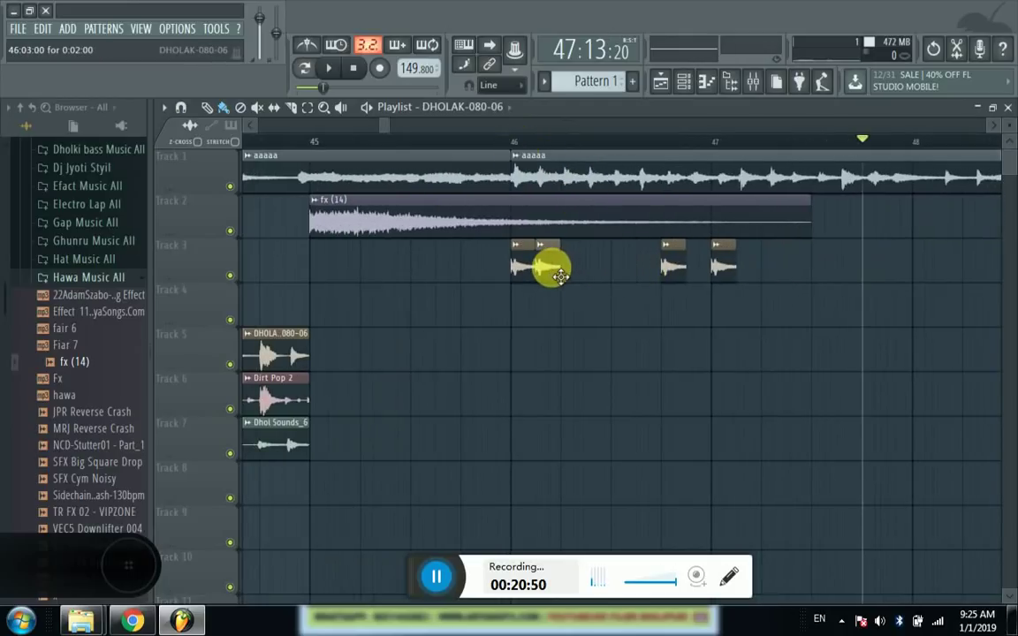
pyautogui.moveTo(679, 273); pyautogui.dragTo(589, 272)
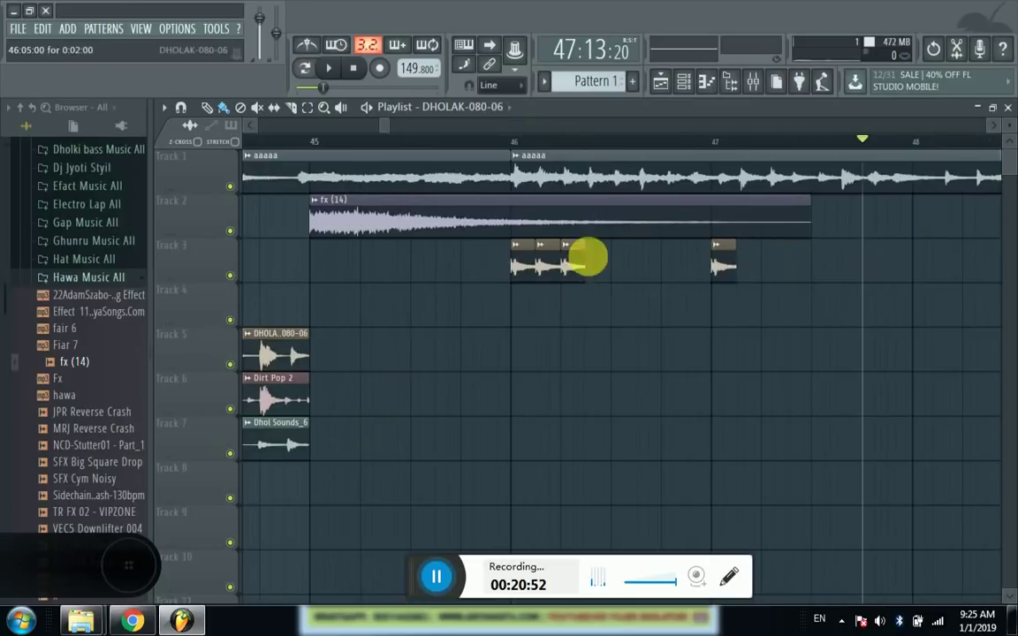
pyautogui.click(594, 273)
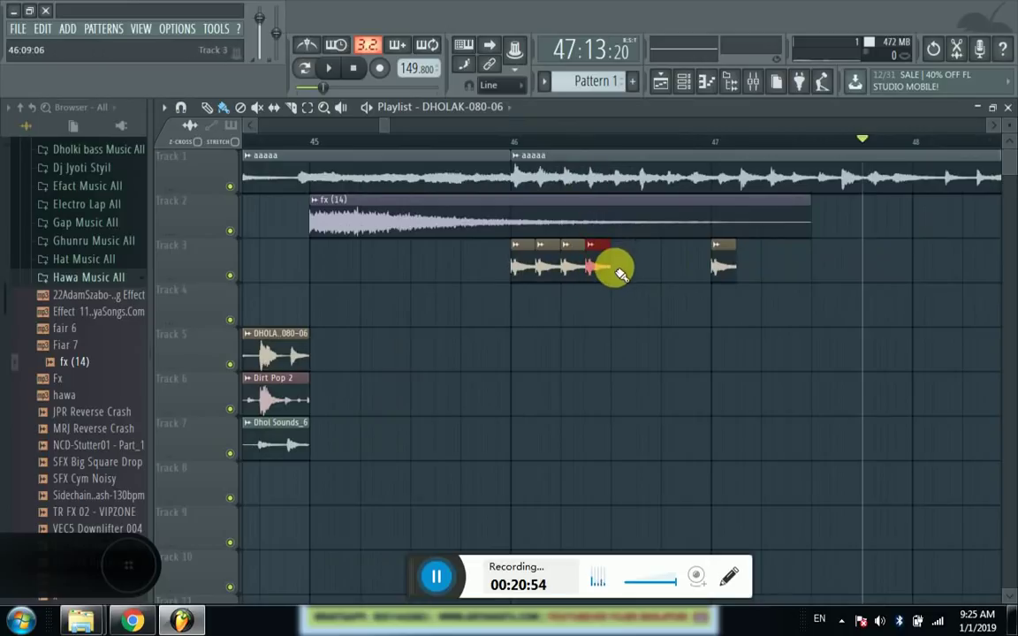
pyautogui.click(622, 272)
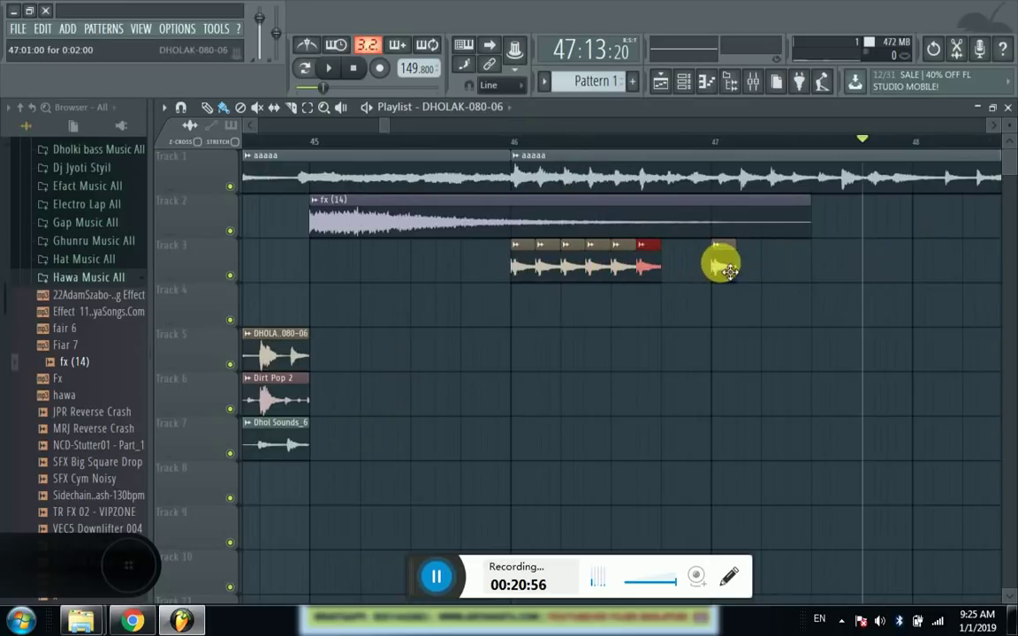
pyautogui.moveTo(717, 262); pyautogui.dragTo(679, 272)
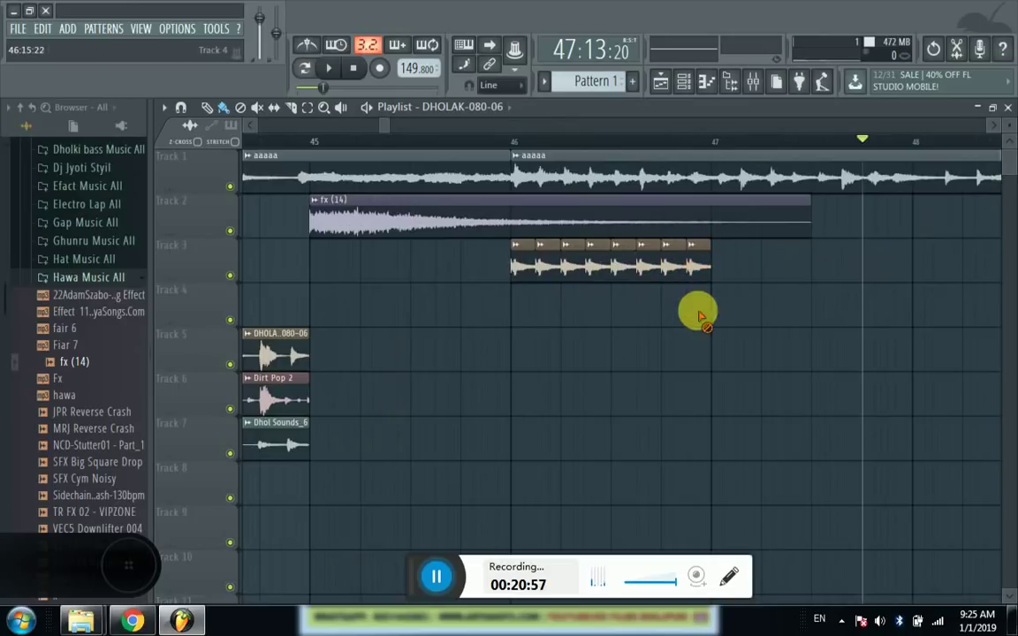
# - Play the arrangement from bar 44 through the fx (14) effect and the dholak fill in bar 46
pyautogui.scroll(-4, 654, 148)
pyautogui.click(464, 140)
pyautogui.click(334, 73)
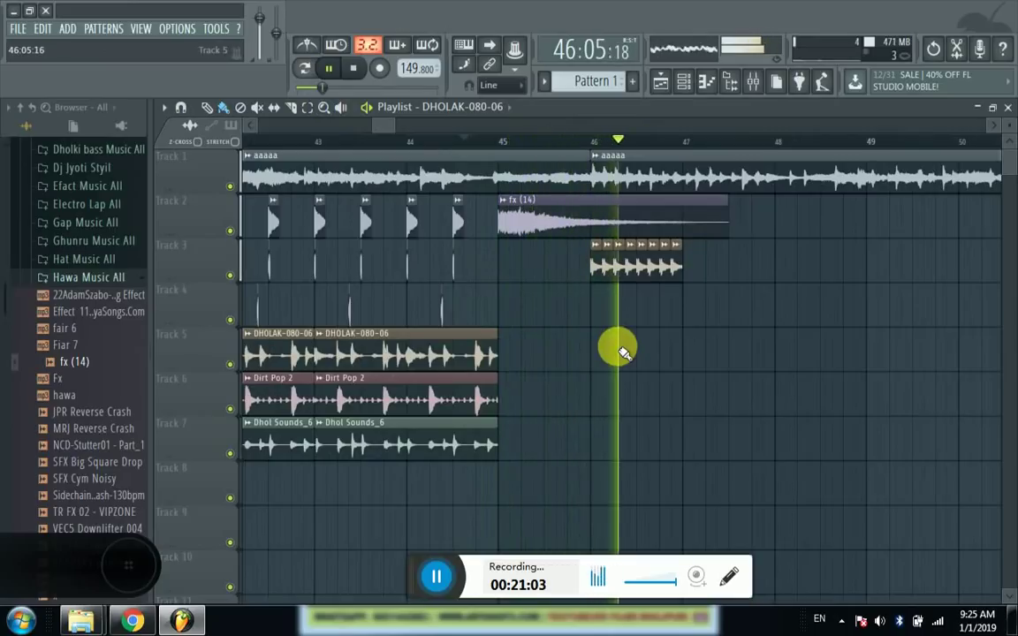
pyautogui.click(675, 143)
# - Stop playback and duplicate the beat clips of bars 33 to 45 on Tracks 2 to 7 so the copies start at bar 47
pyautogui.scroll(-3, 677, 150)
pyautogui.scroll(-3, 677, 150)
pyautogui.click(328, 68)
pyautogui.moveTo(398, 476); pyautogui.dragTo(635, 226)
pyautogui.moveTo(627, 355); pyautogui.dragTo(859, 347)
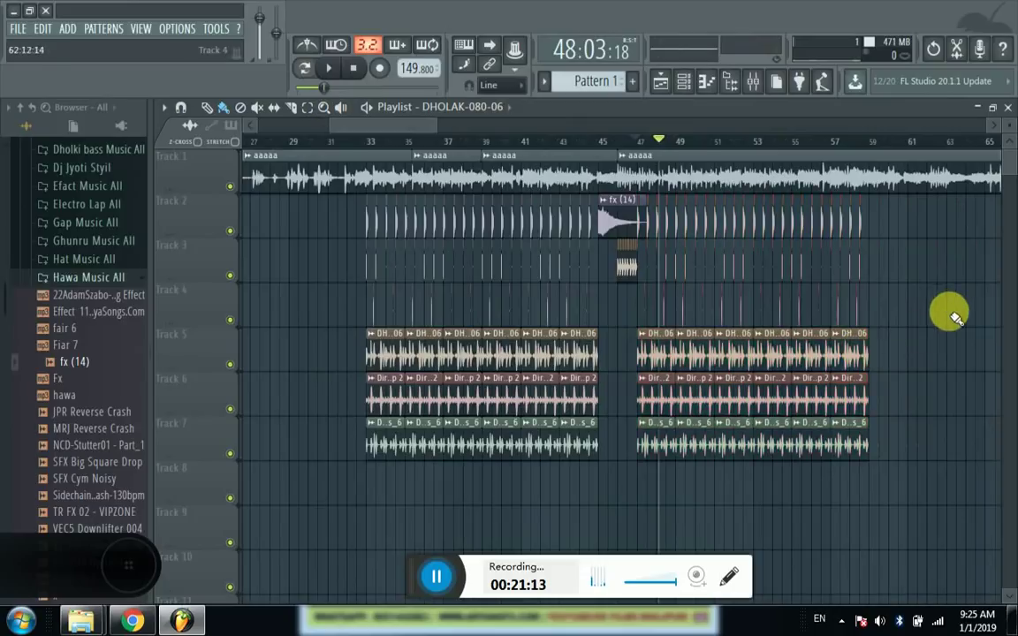
# - Play the arrangement through the transition at bar 45 and the dholak fill into bar 48
pyautogui.moveTo(397, 125)
pyautogui.mouseDown()
pyautogui.moveTo(421, 131)
pyautogui.moveTo(414, 128)
pyautogui.mouseUp()
pyautogui.click(327, 68)
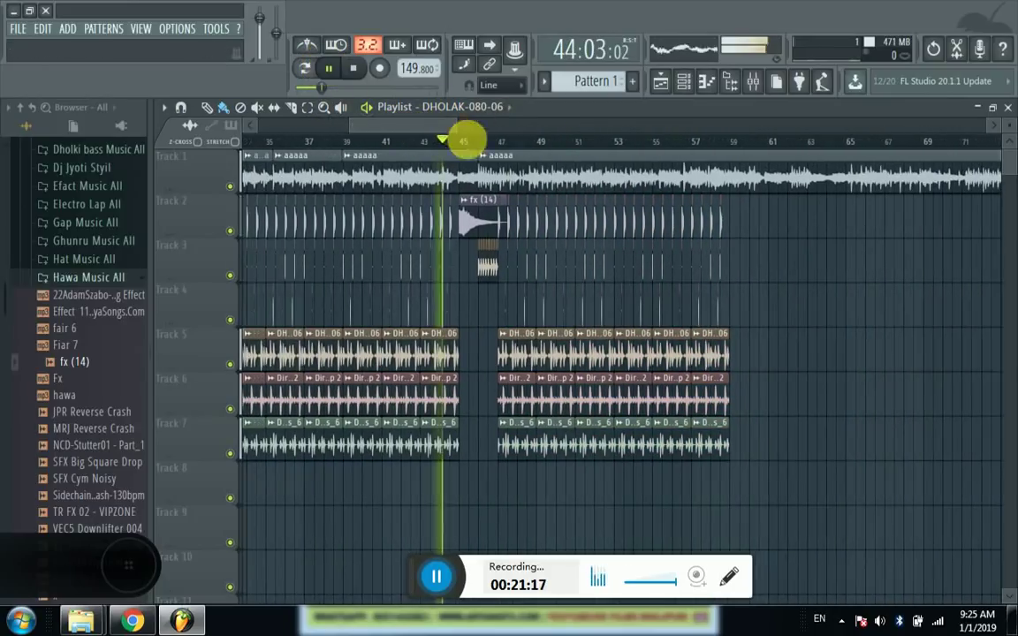
pyautogui.scroll(2, 493, 142)
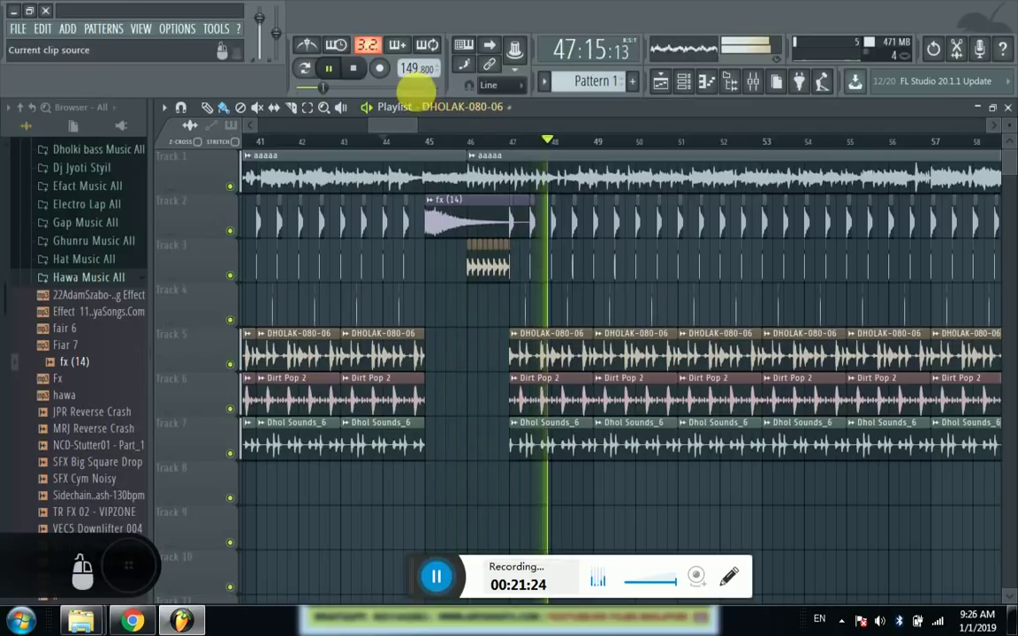
pyautogui.click(327, 68)
# - Slice the song on Track 1 at bar 47 and realign the new slice to start with the copied beat
pyautogui.scroll(6, 517, 145)
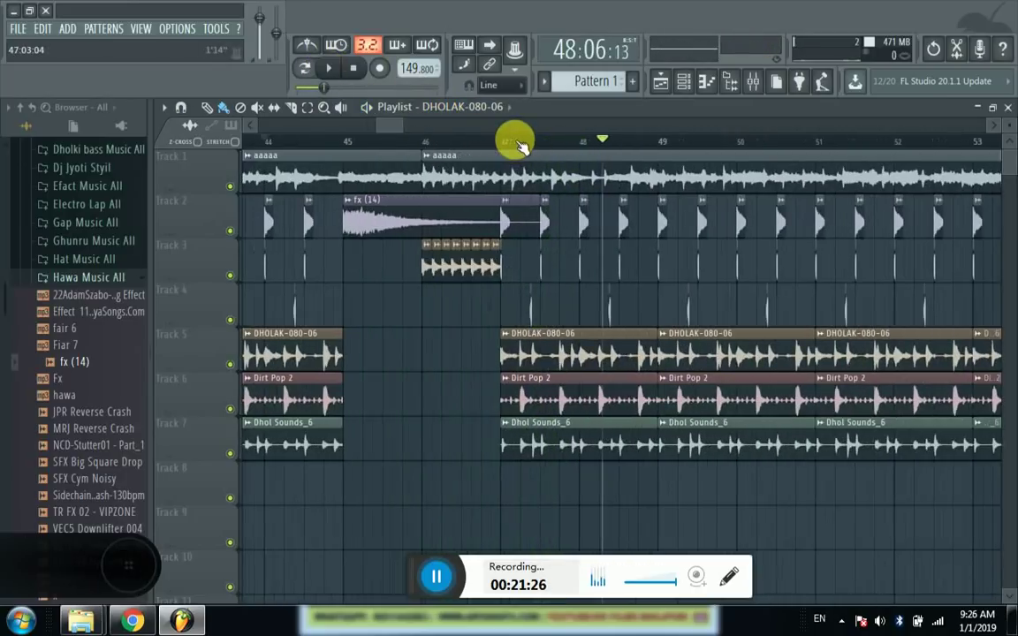
pyautogui.scroll(5, 503, 144)
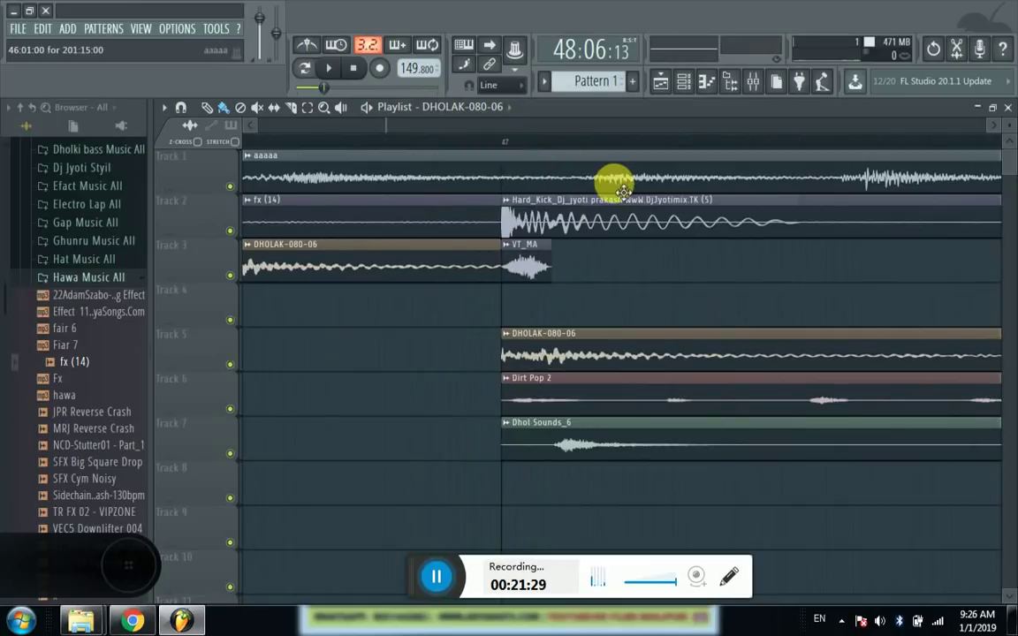
pyautogui.click(298, 106)
pyautogui.click(508, 188)
pyautogui.click(221, 106)
pyautogui.moveTo(511, 174); pyautogui.dragTo(489, 152)
# - Play the arrangement from bar 46 across the realigned song slice and pause at bar 50
pyautogui.scroll(-8, 486, 148)
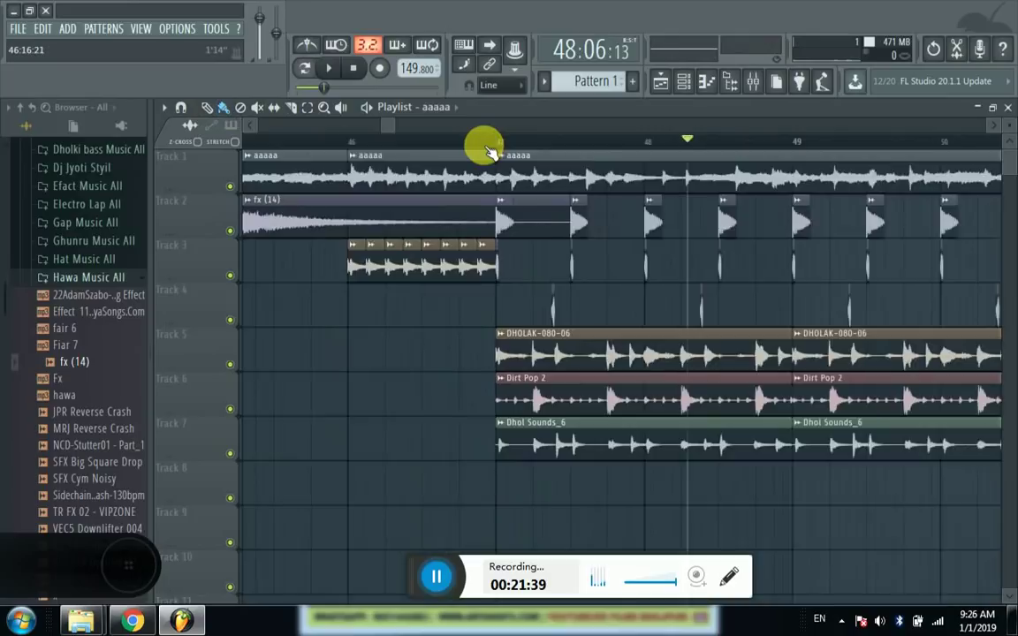
pyautogui.click(463, 141)
pyautogui.click(331, 71)
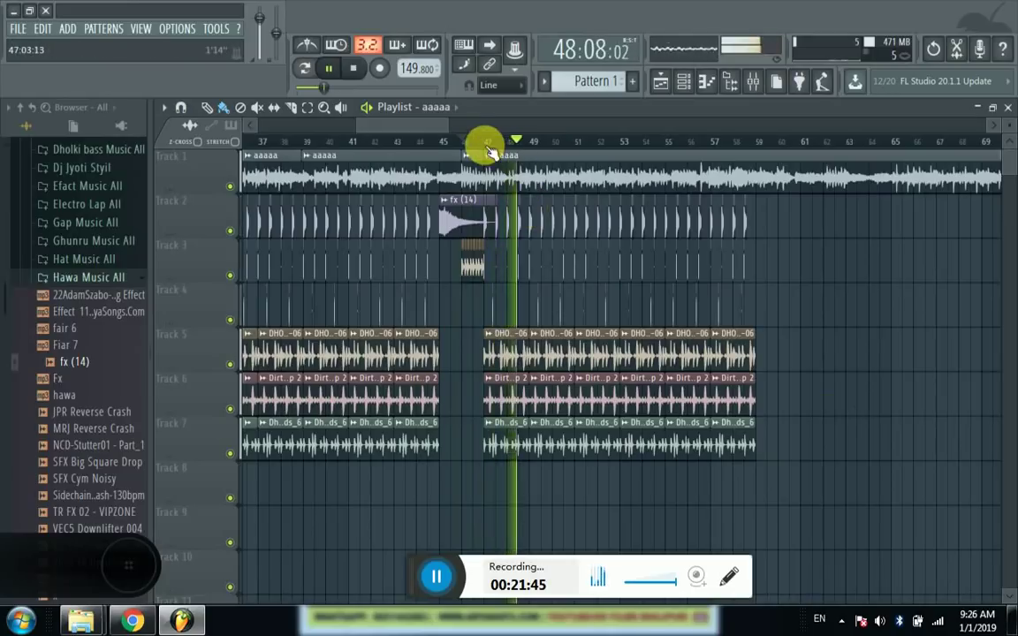
pyautogui.scroll(-1, 414, 121)
pyautogui.scroll(-1, 417, 121)
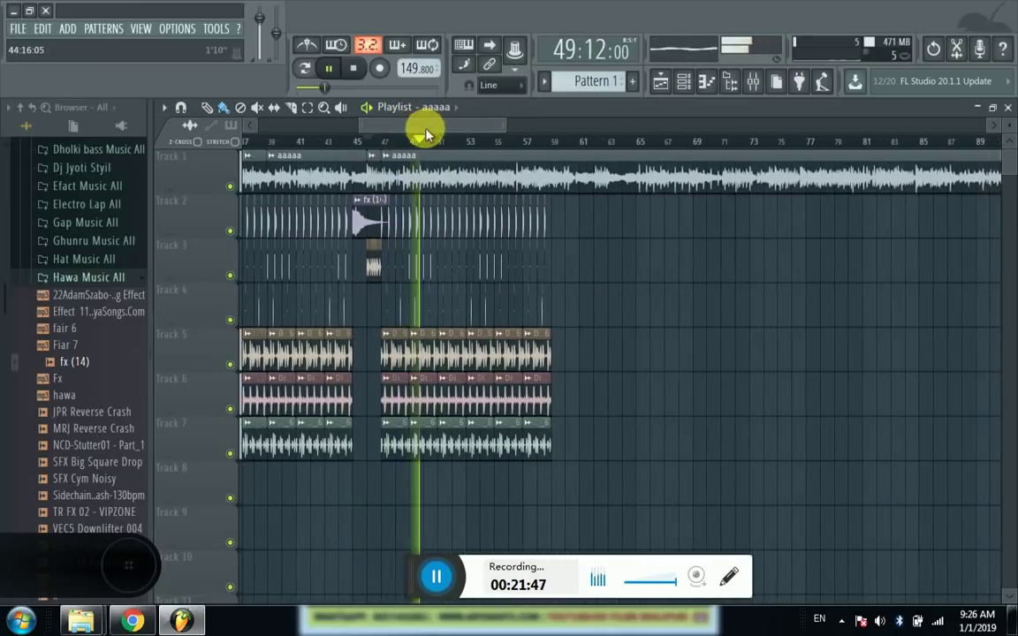
pyautogui.click(332, 69)
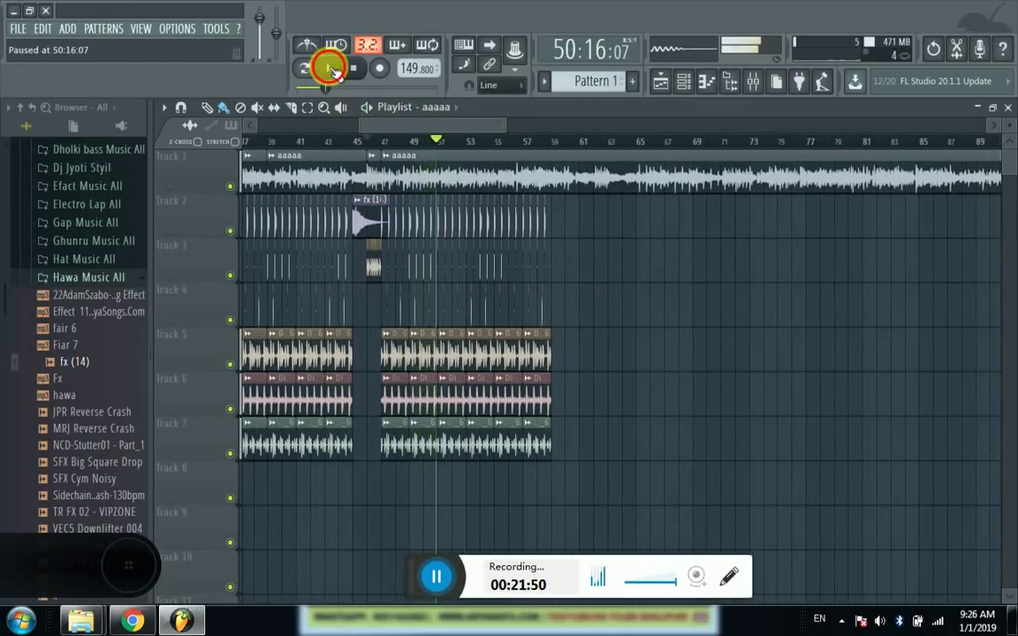
# - Play the arrangement from the start of the beat at bar 33 and pause at bar 39
pyautogui.moveTo(409, 120); pyautogui.dragTo(362, 144)
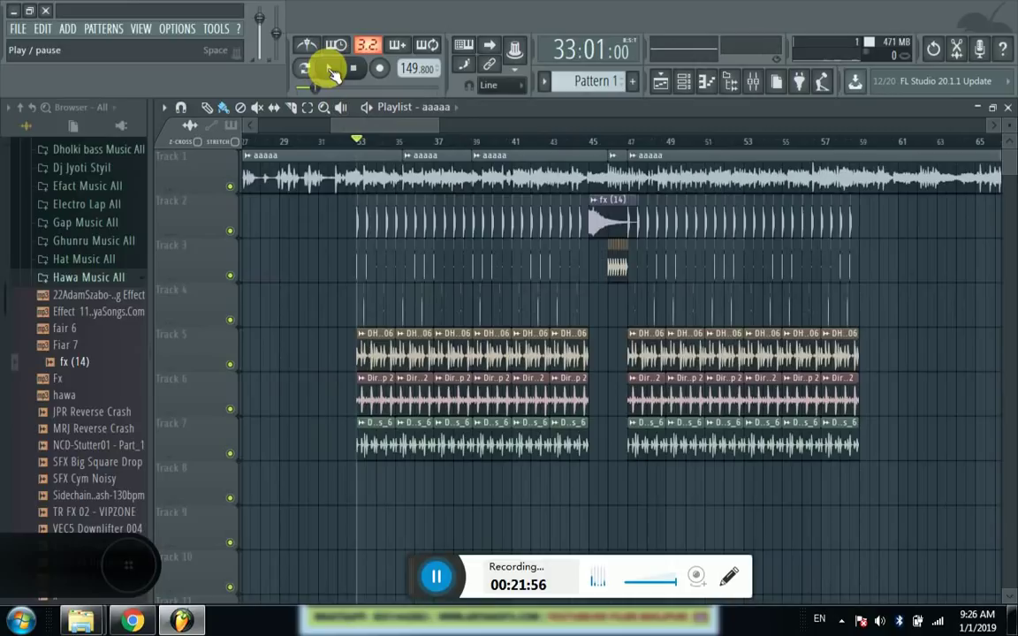
pyautogui.click(333, 72)
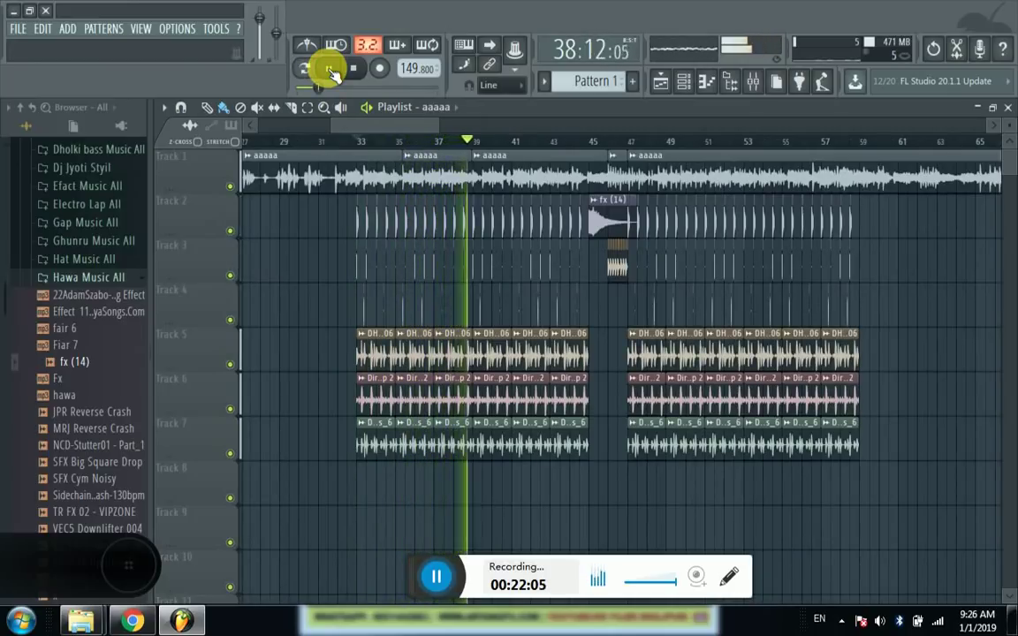
pyautogui.click(330, 73)
pyautogui.scroll(-3, 465, 149)
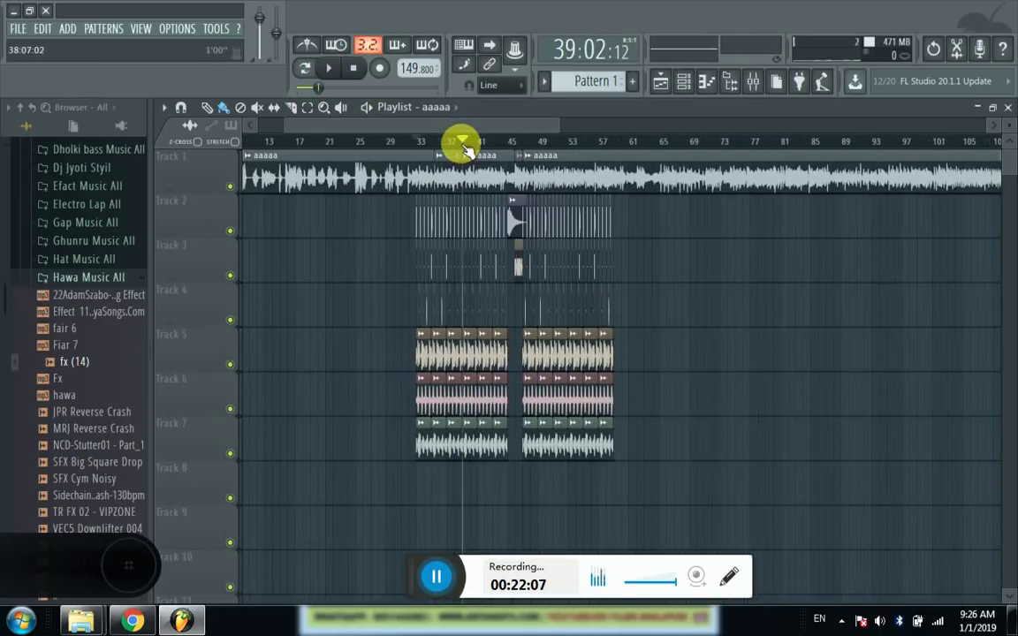
pyautogui.scroll(-4, 466, 148)
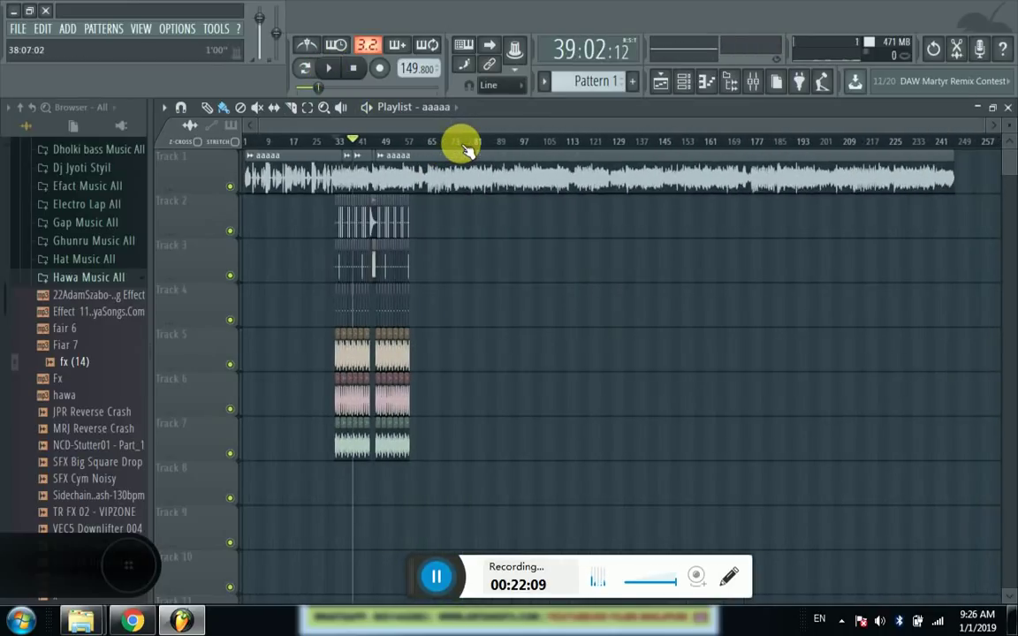
pyautogui.scroll(3, 336, 141)
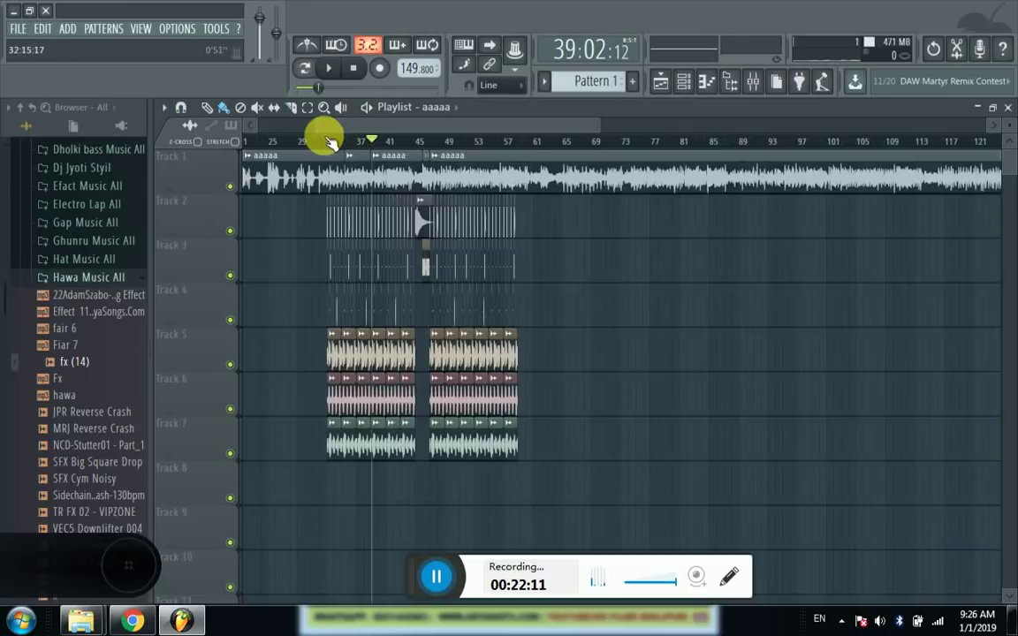
pyautogui.scroll(5, 332, 143)
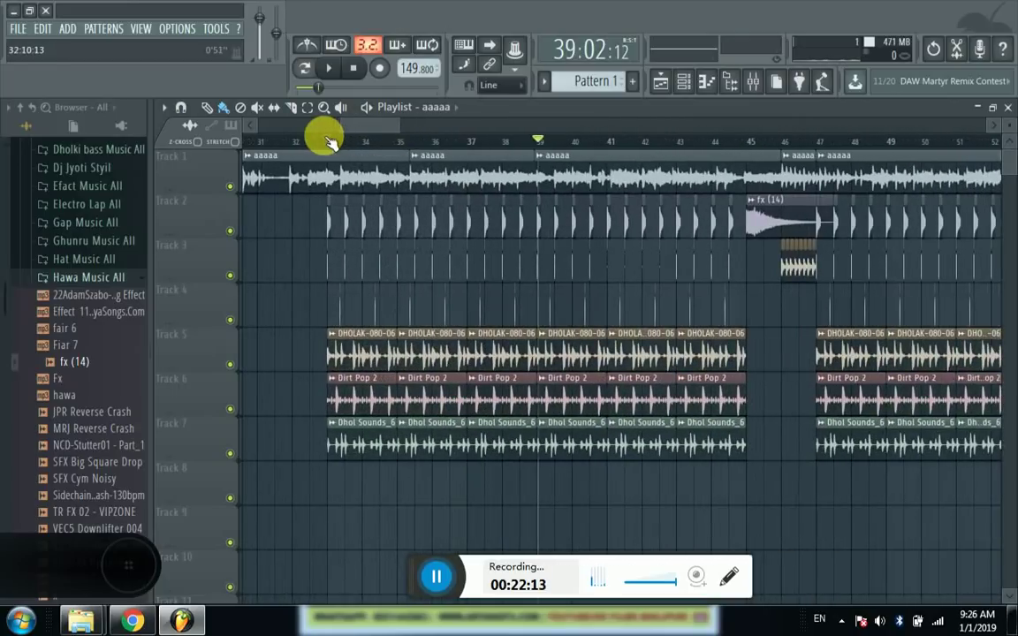
pyautogui.scroll(4, 329, 143)
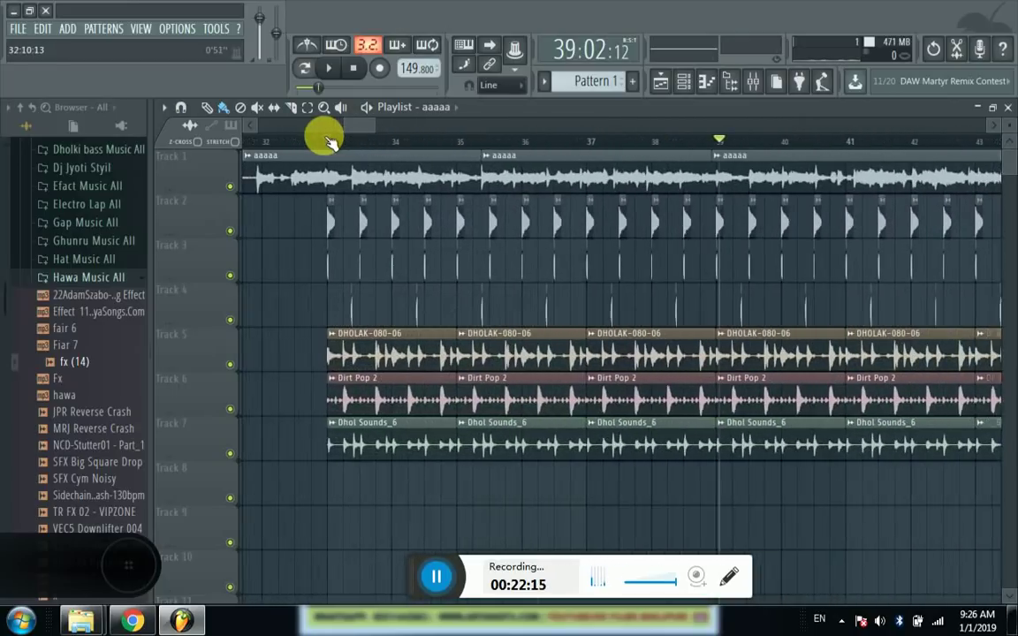
pyautogui.scroll(-5, 328, 143)
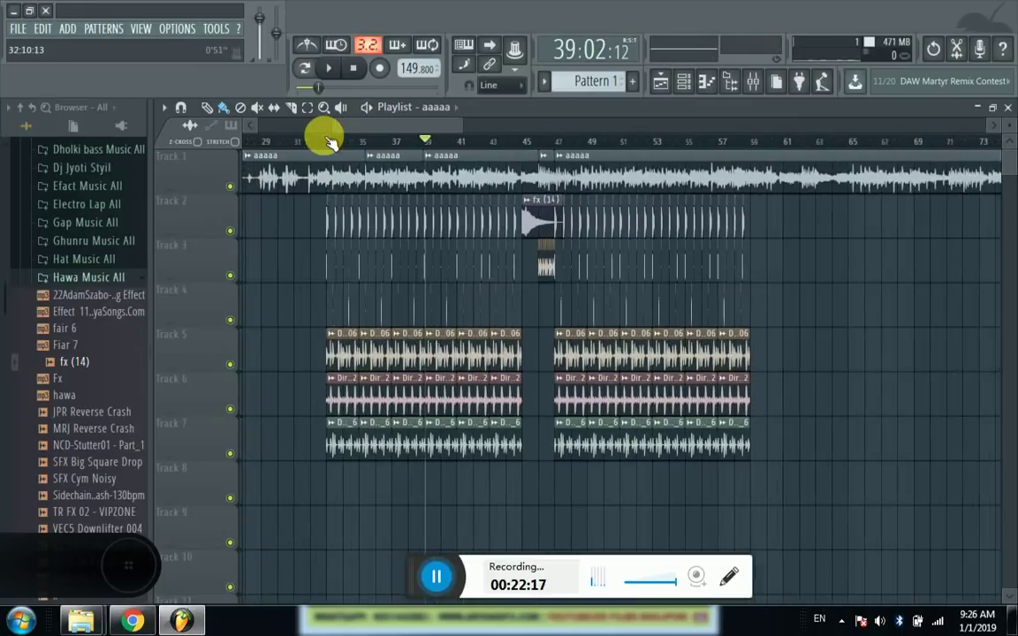
pyautogui.scroll(-5, 329, 144)
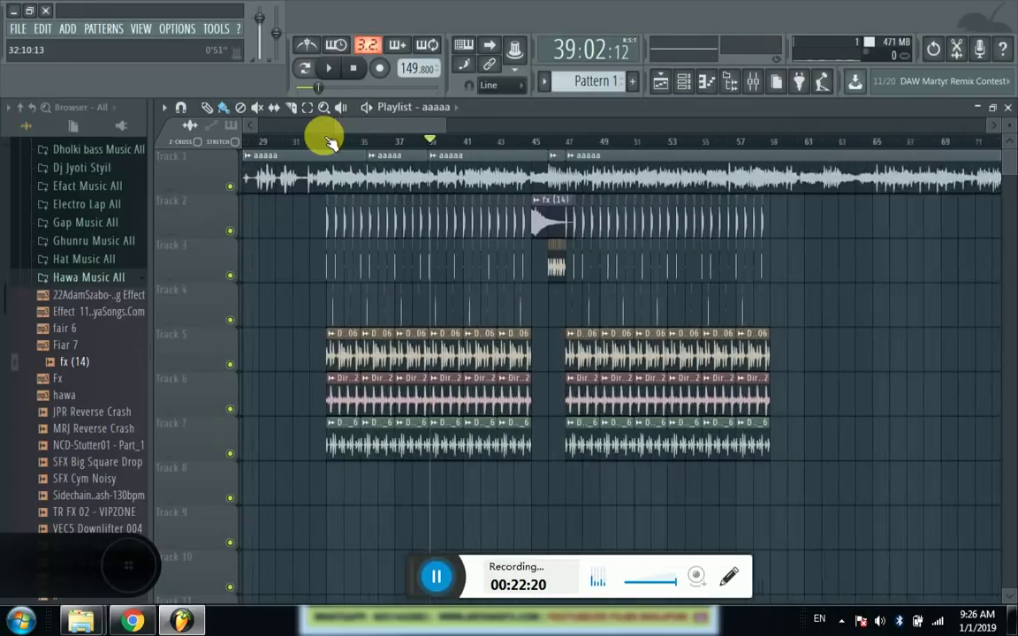
pyautogui.scroll(-4, 329, 143)
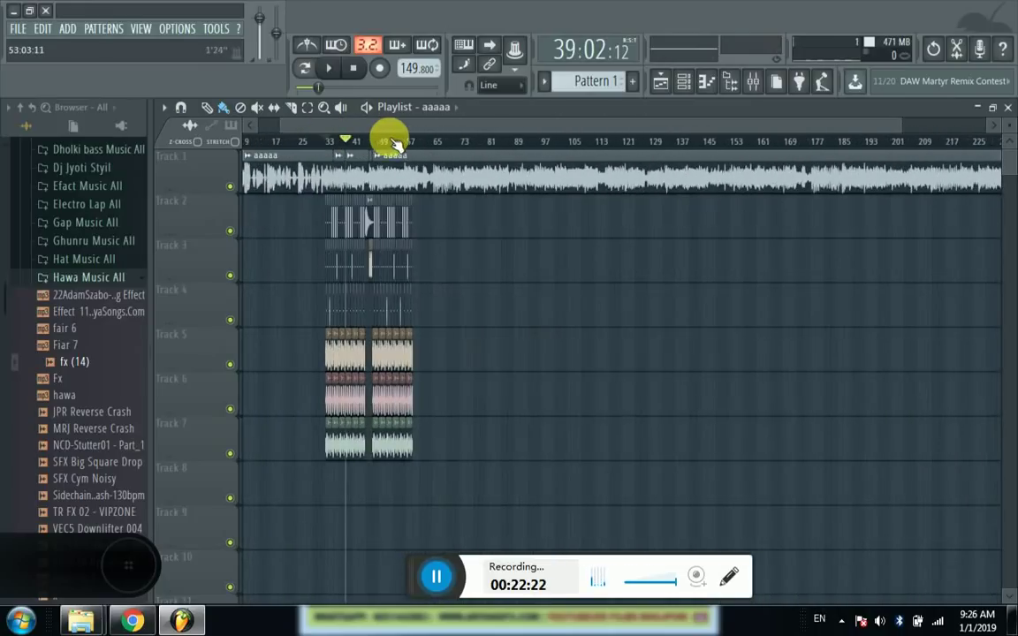
pyautogui.scroll(2, 329, 143)
pyautogui.scroll(6, 328, 143)
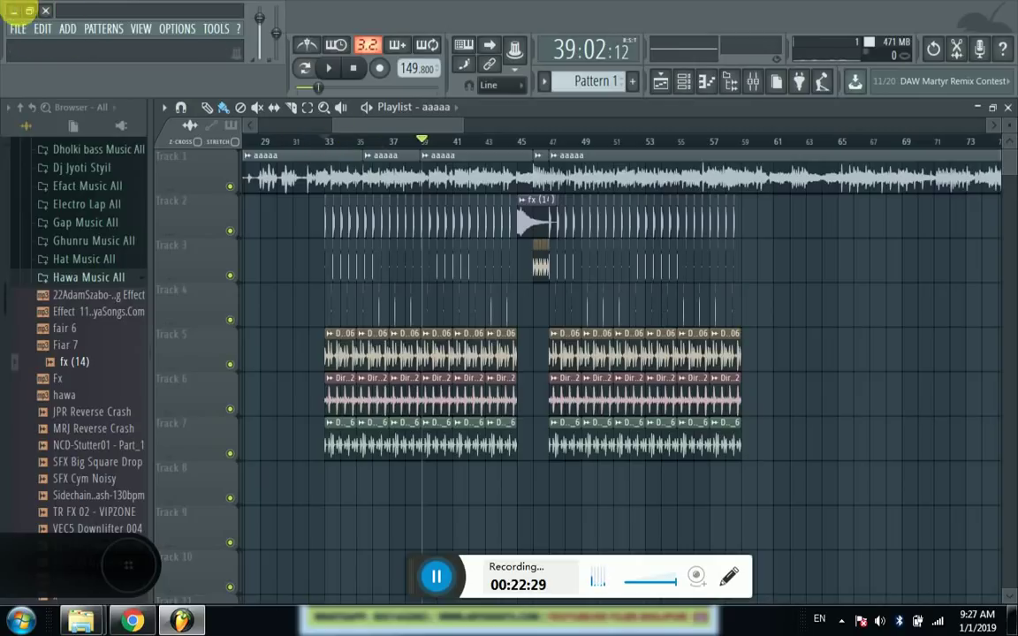
# - Minimize the FL Studio window and the gam mp3 folder window to clear the desktop
pyautogui.click(14, 10)
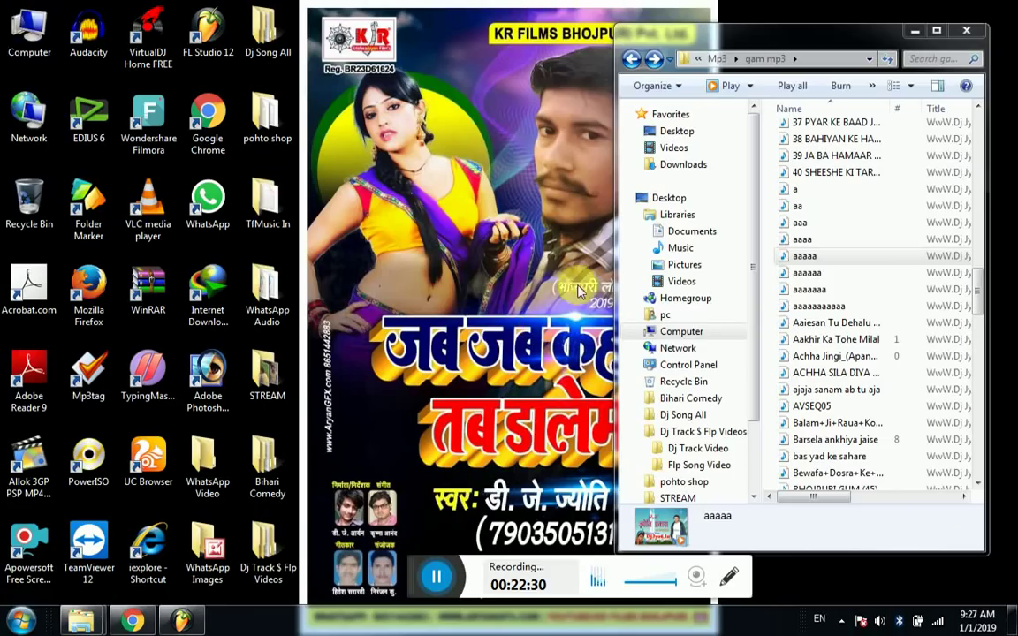
pyautogui.click(915, 30)
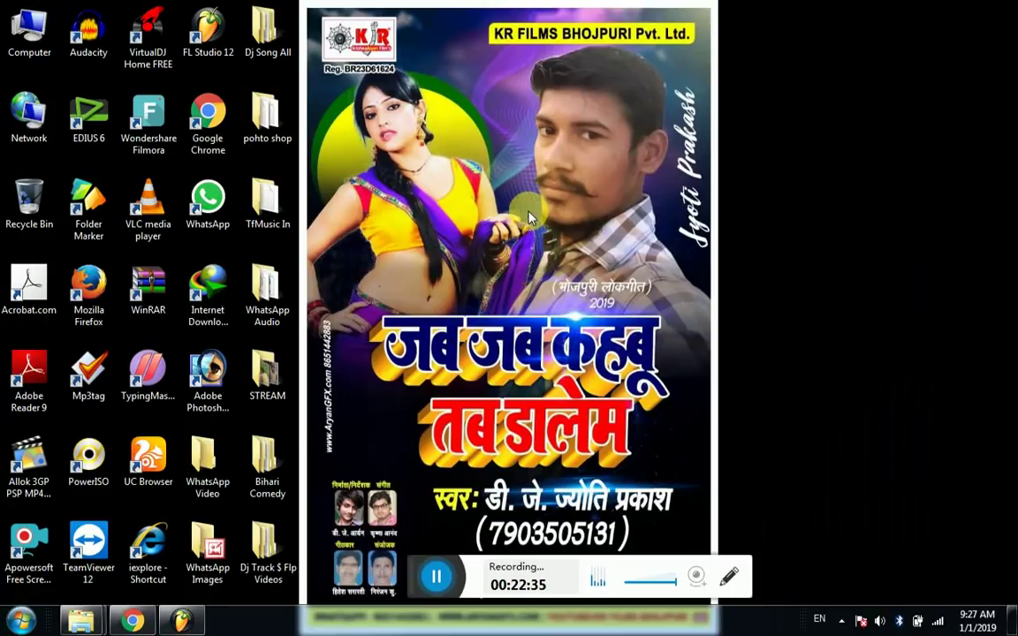
pyautogui.click(182, 622)
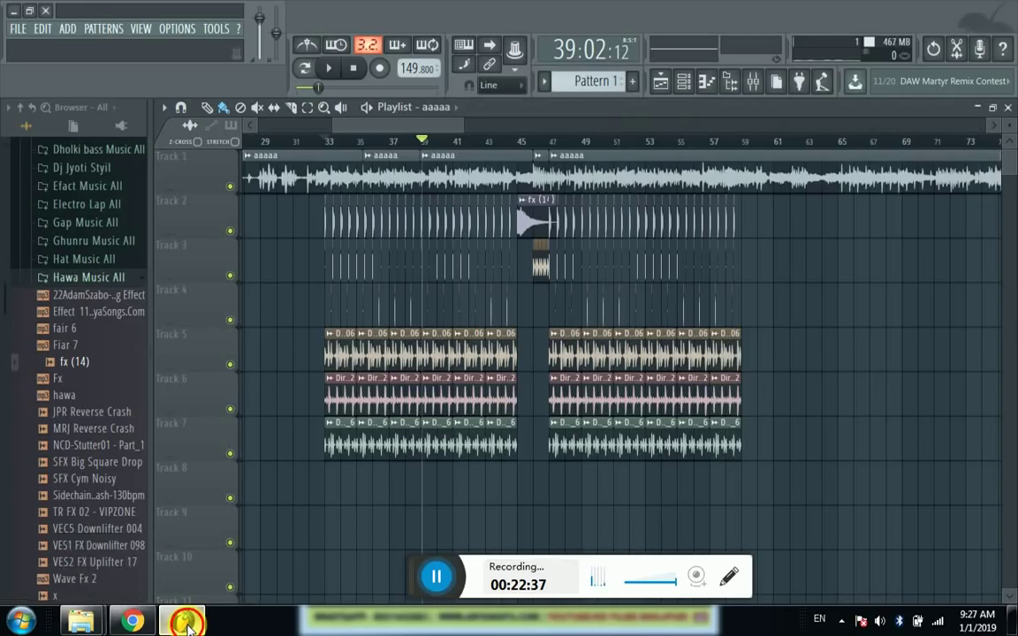
pyautogui.click(182, 621)
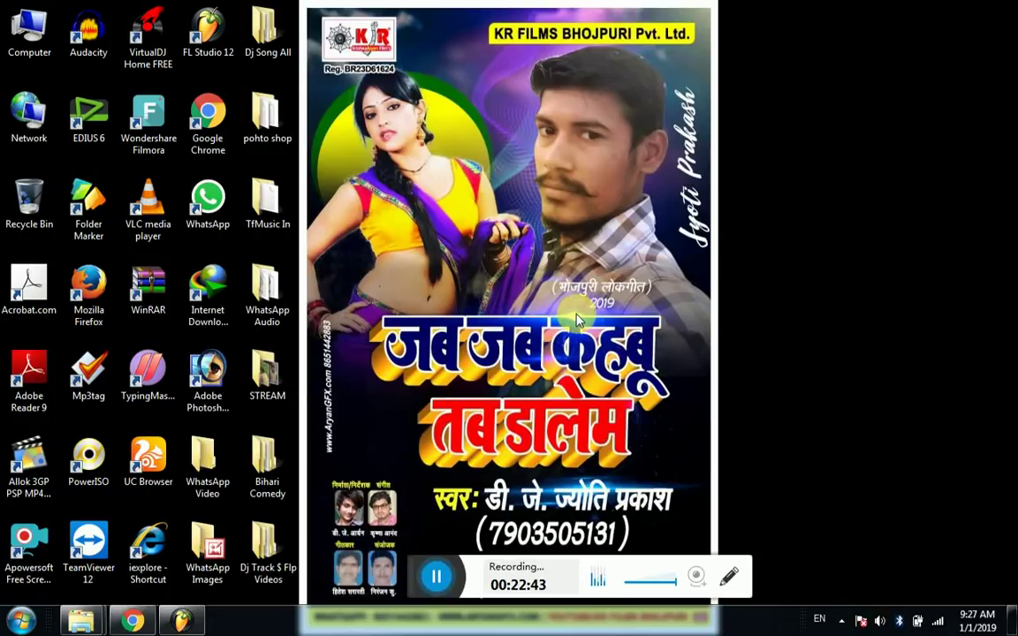
pyautogui.moveTo(418, 597); pyautogui.dragTo(463, 553)
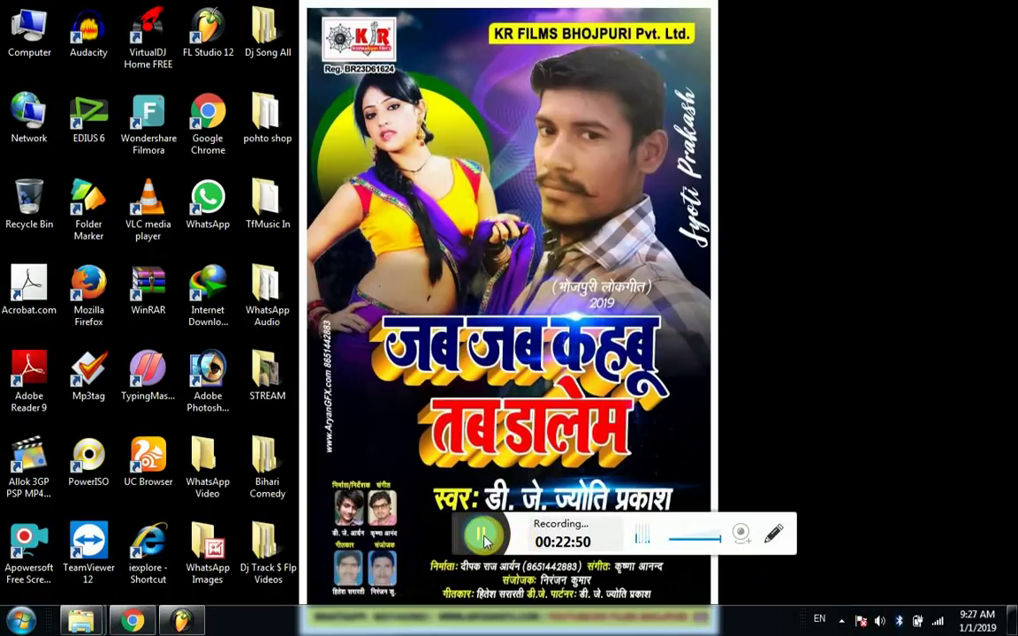